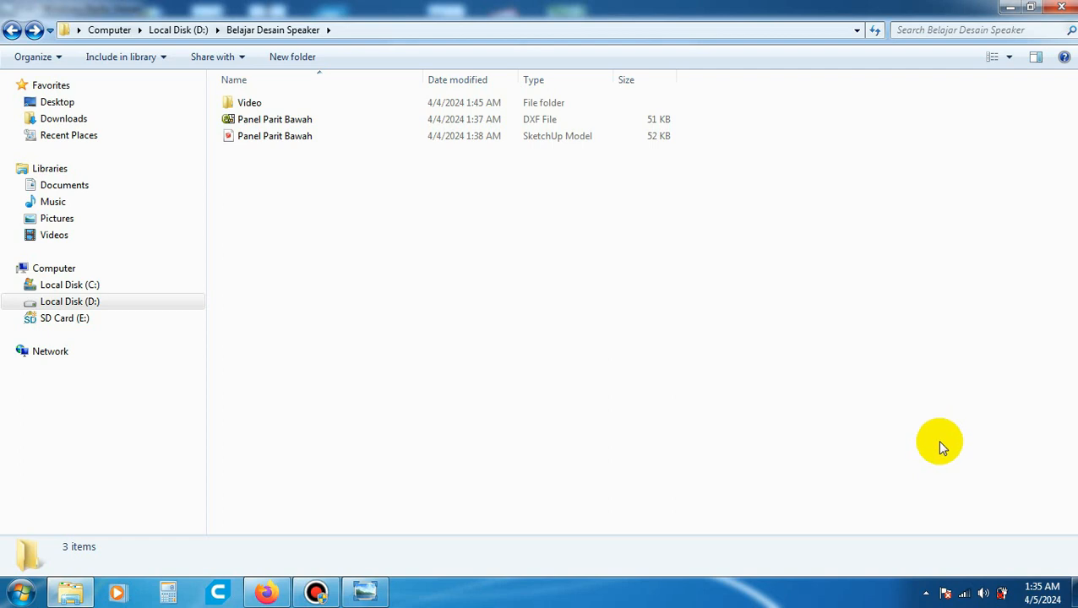
- Disconnect the computer from the TENA wireless network
{"action": "left_click", "coordinate": [971, 590]}
{"action": "left_click", "coordinate": [971, 591]}
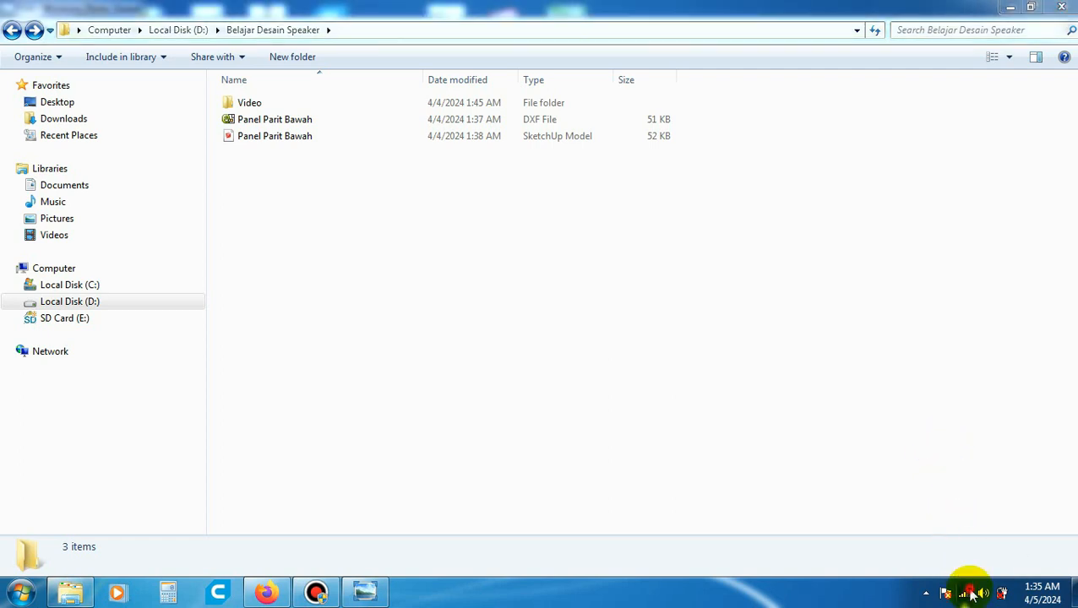
{"action": "left_click", "coordinate": [1016, 356]}
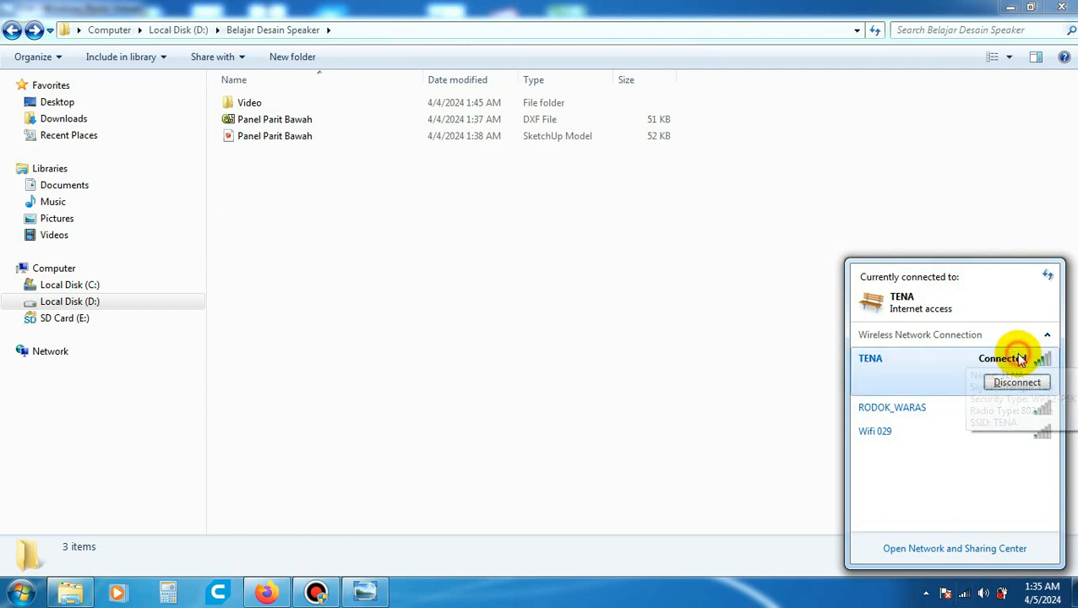
{"action": "left_click", "coordinate": [1019, 387]}
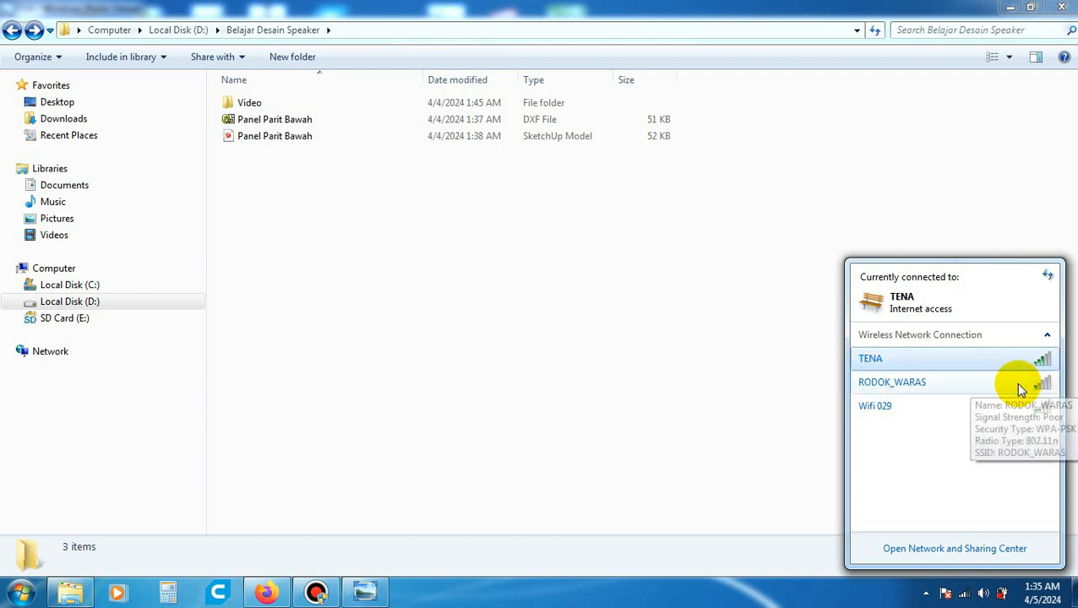
{"action": "left_click", "coordinate": [787, 385]}
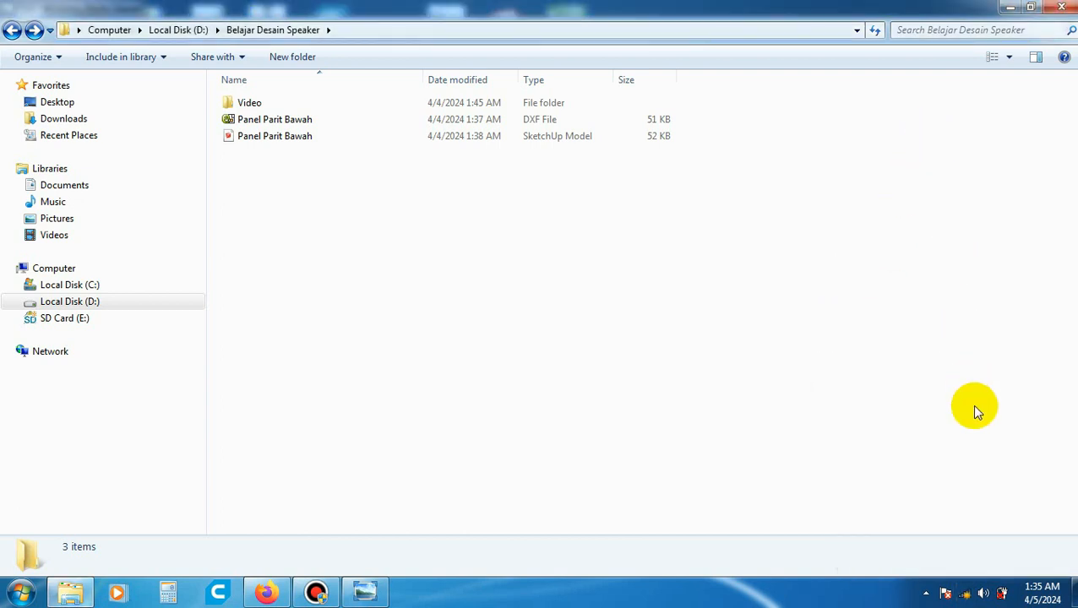
- Launch CorelDRAW X7 (64-Bit) from the desktop, dismissing the Wi-Fi security notice and the Corel account prompt
{"action": "left_click", "coordinate": [1074, 593]}
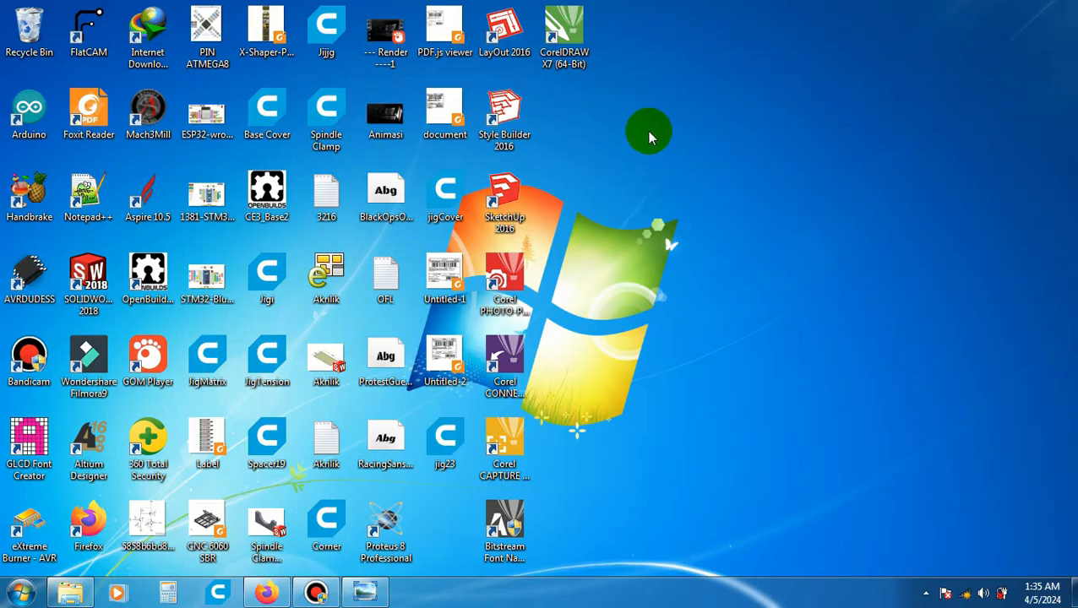
{"action": "double_click", "coordinate": [565, 36]}
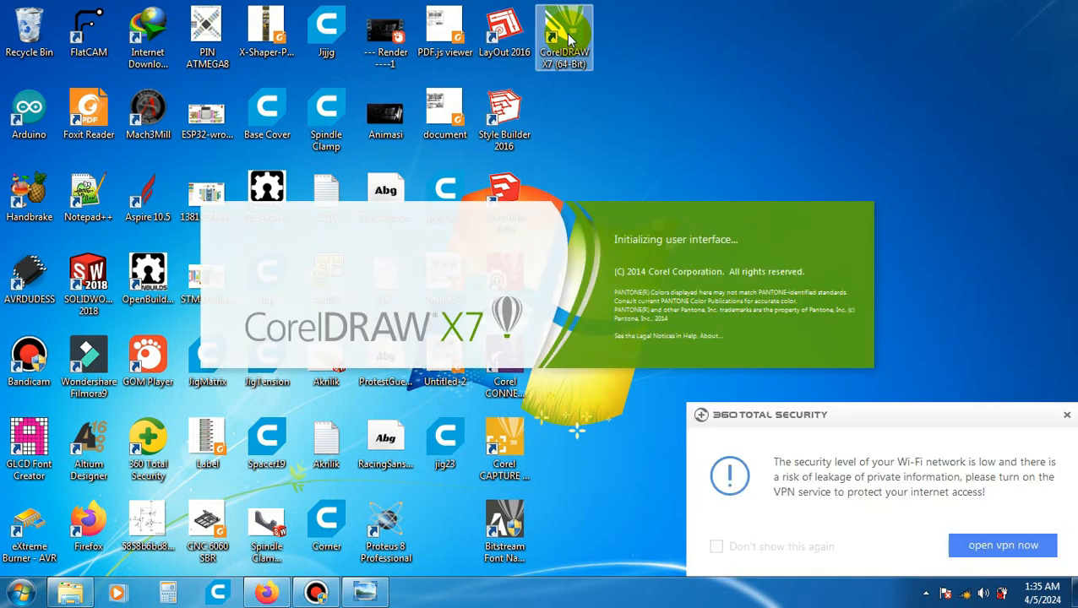
{"action": "left_click", "coordinate": [1066, 415]}
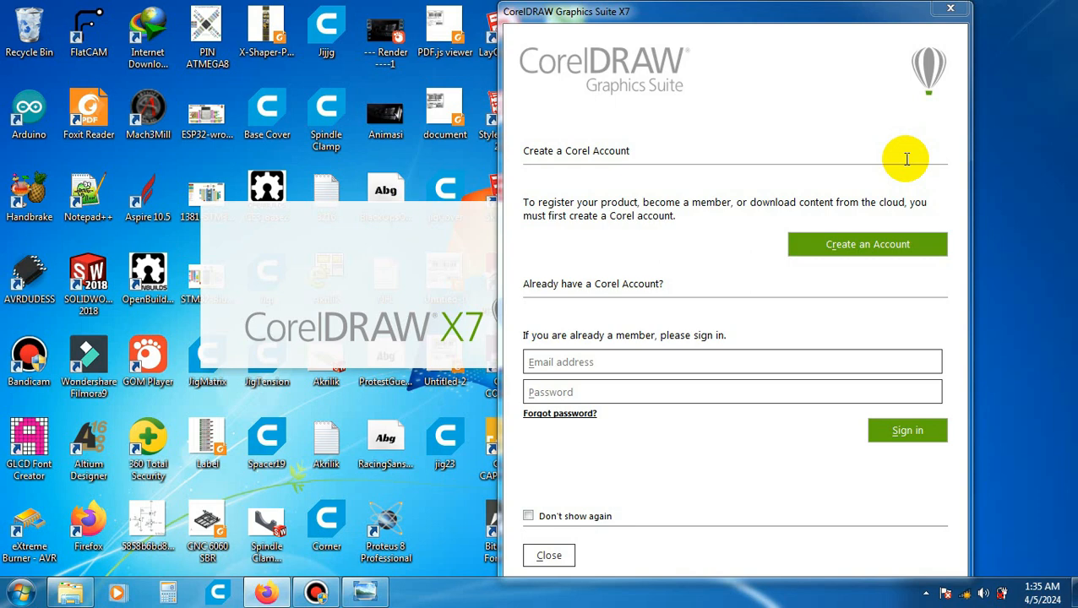
{"action": "left_click", "coordinate": [556, 555]}
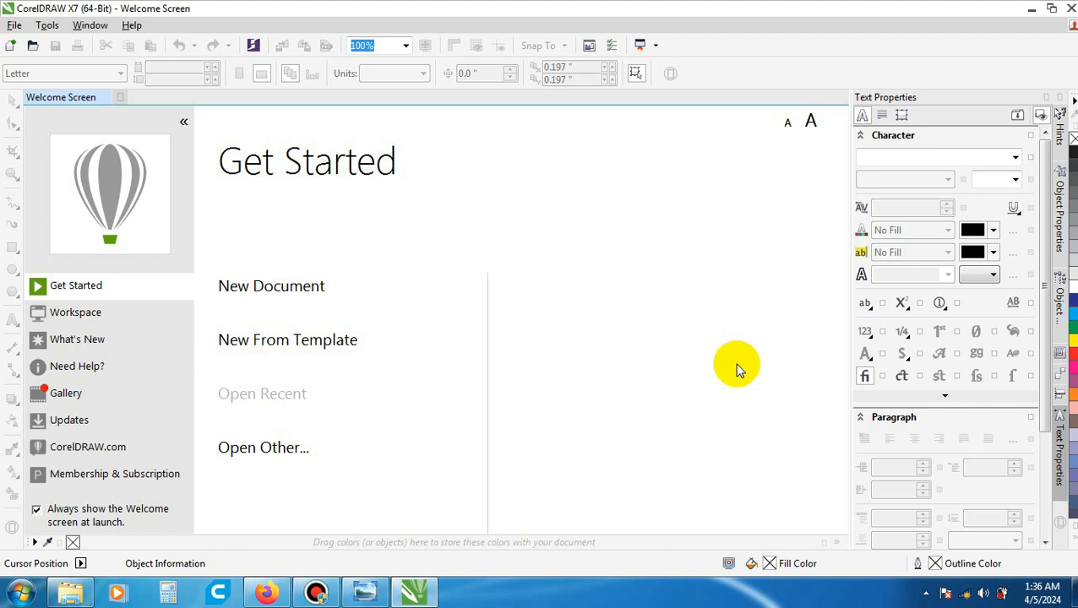
- Reconnect the computer to the TENA wireless network
{"action": "left_click", "coordinate": [964, 594]}
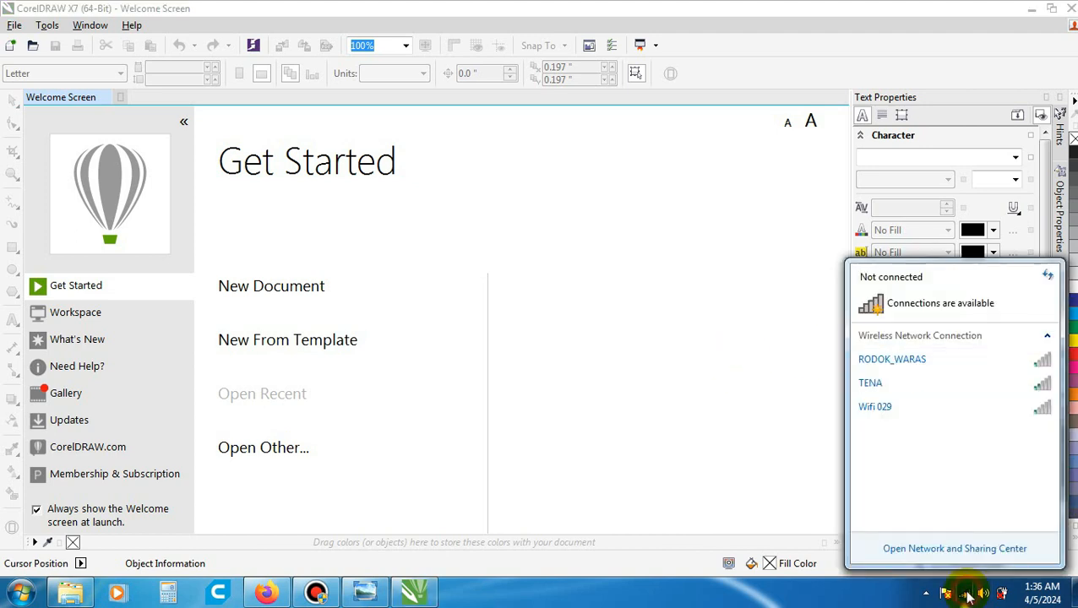
{"action": "left_click", "coordinate": [974, 382]}
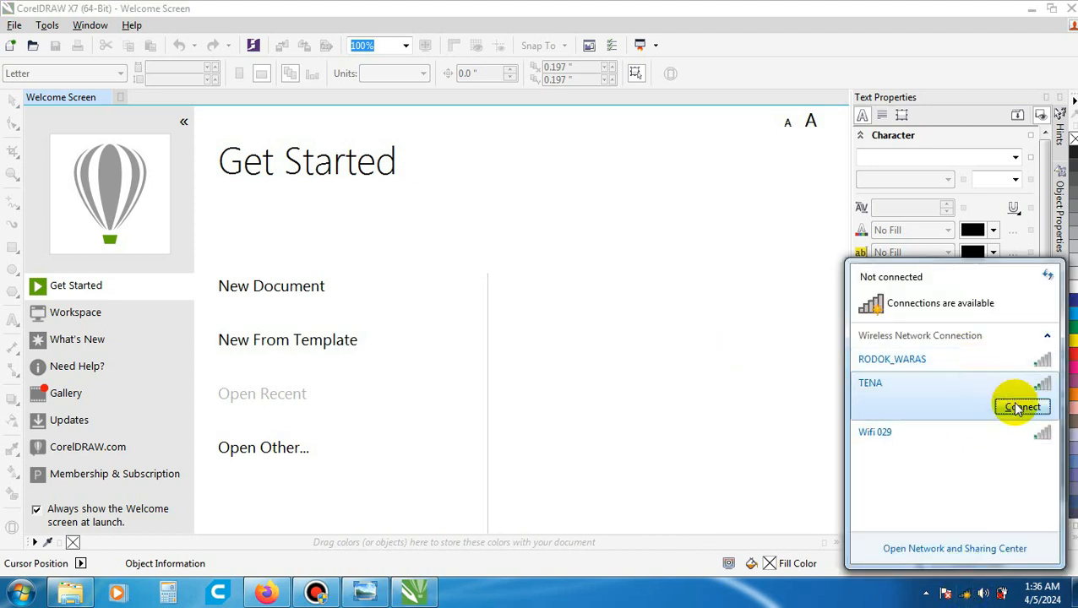
{"action": "left_click", "coordinate": [1022, 404]}
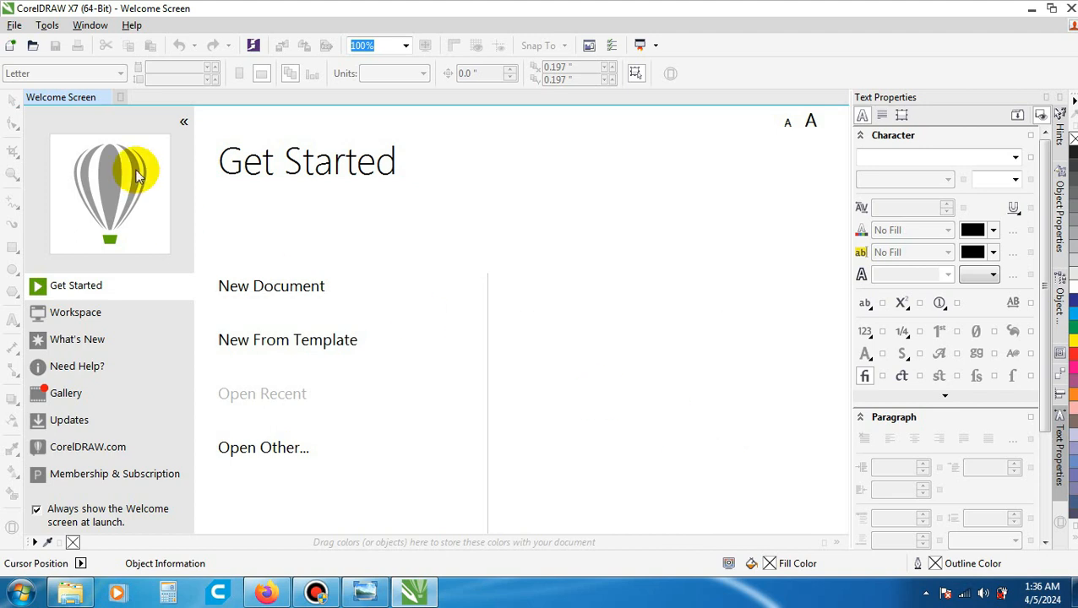
- Create a new custom-size document 800 mm wide and 1,500 mm high in CMYK at 300 dpi
{"action": "left_click", "coordinate": [14, 26]}
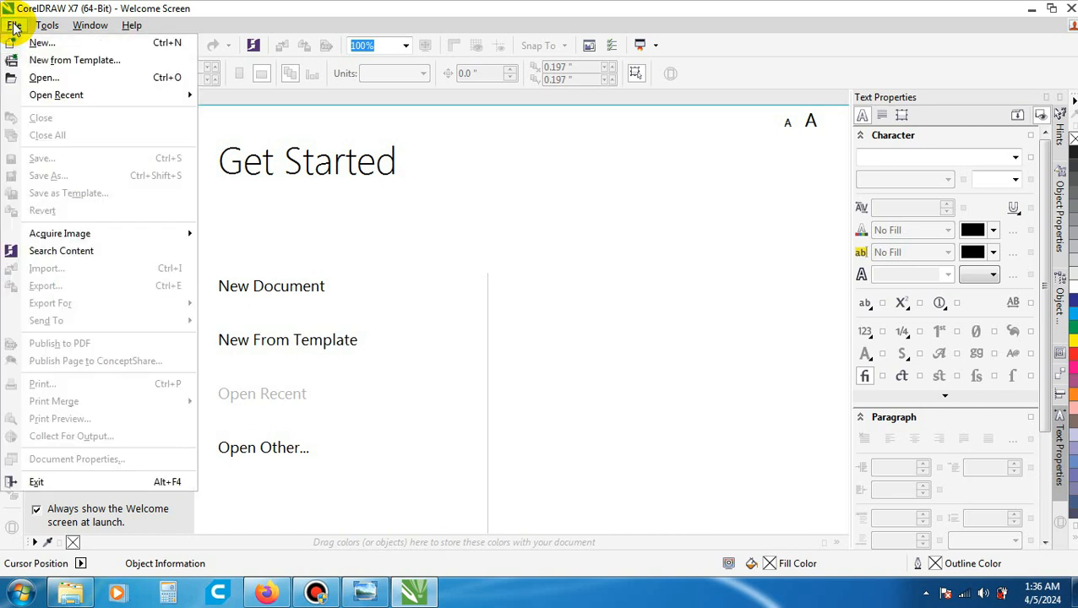
{"action": "left_click", "coordinate": [54, 42]}
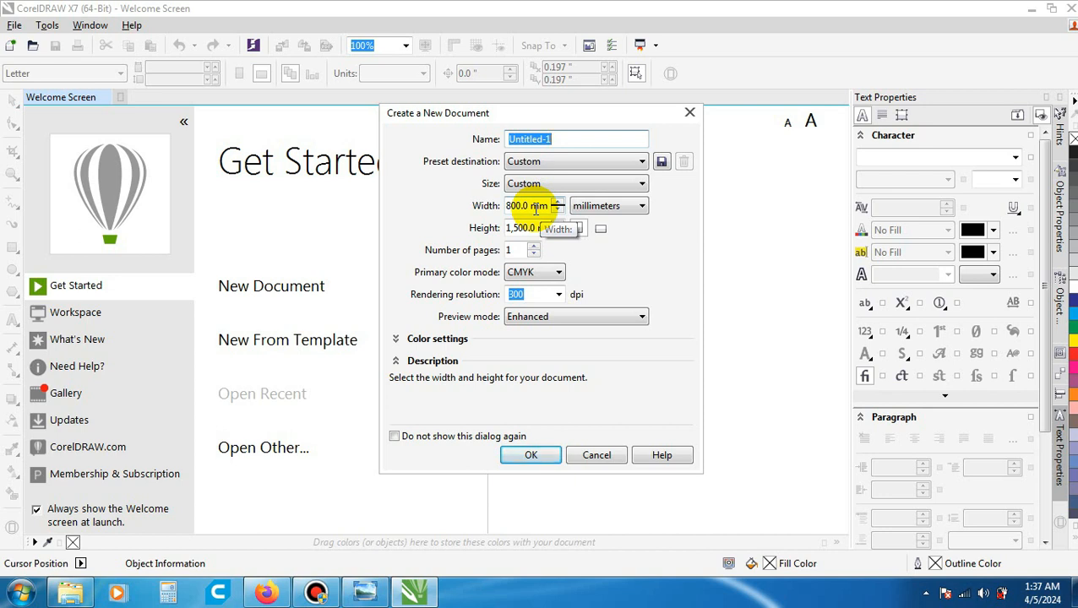
{"action": "double_click", "coordinate": [532, 209]}
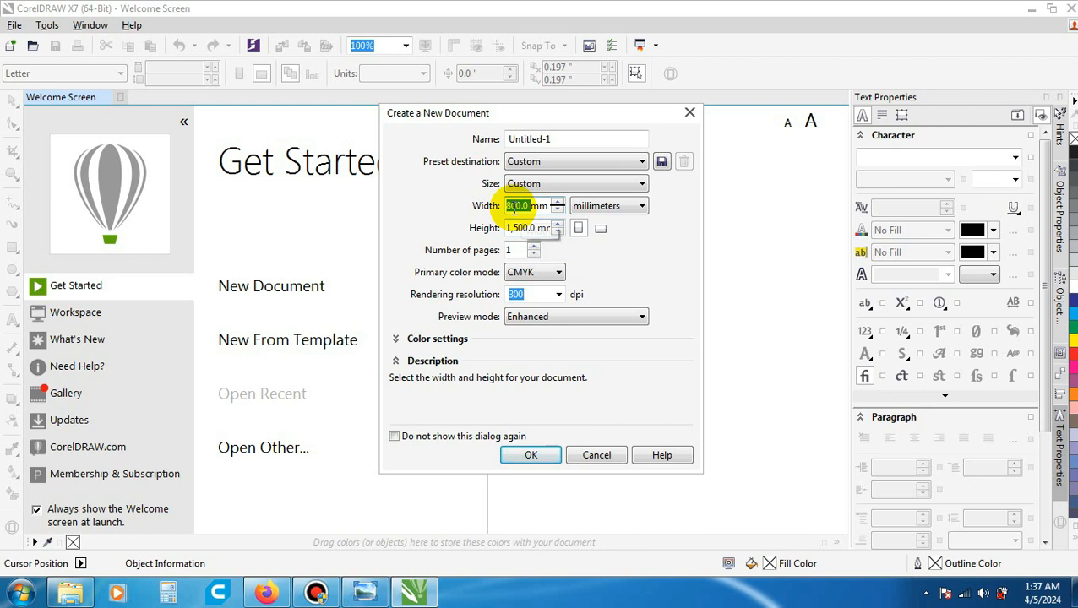
{"action": "left_click", "coordinate": [513, 208]}
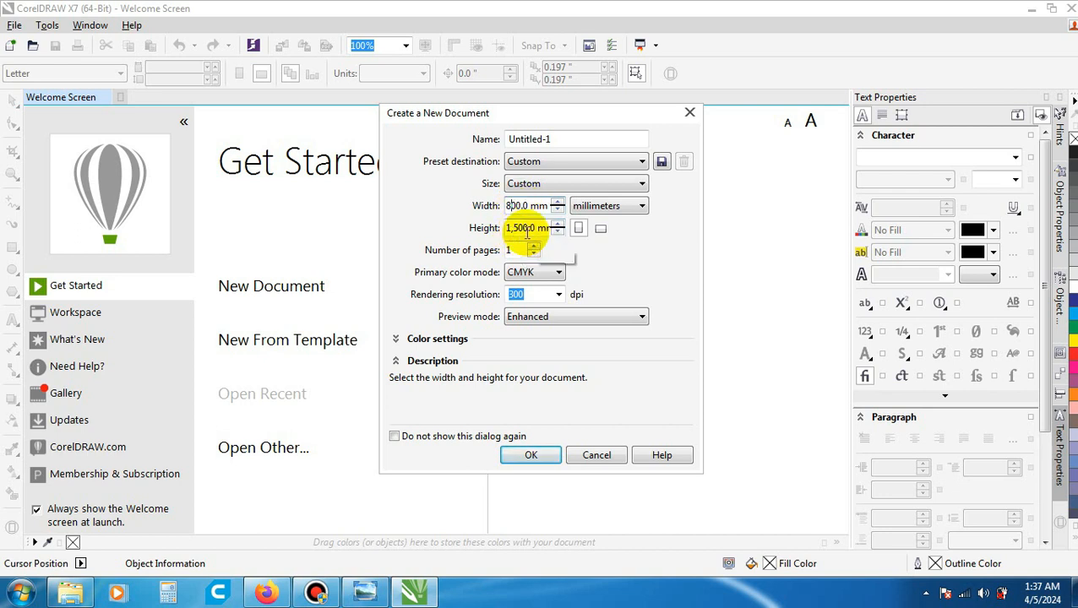
{"action": "left_click", "coordinate": [528, 229]}
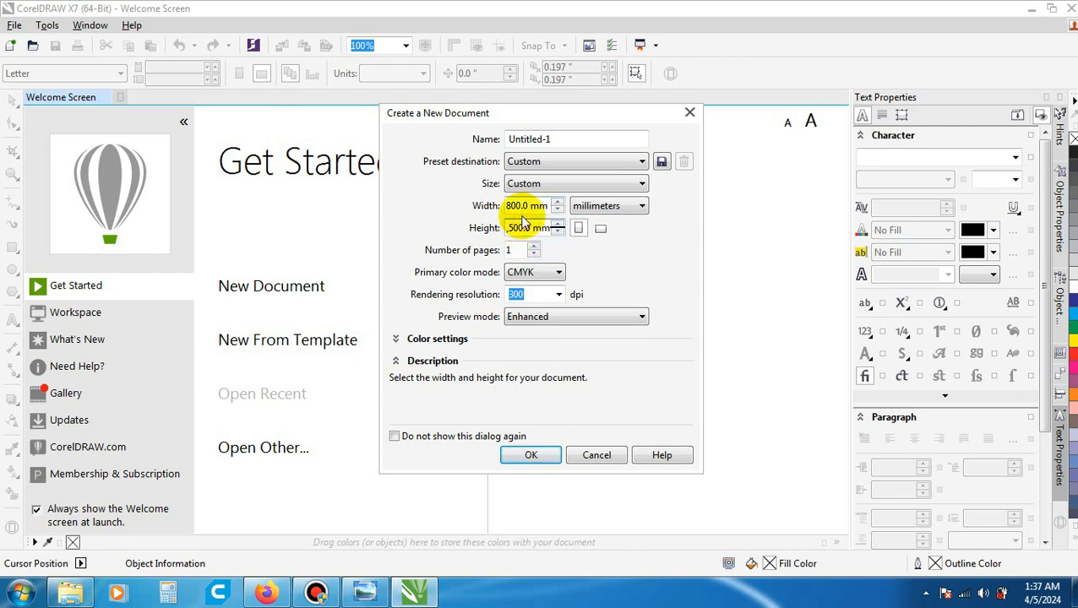
{"action": "left_click", "coordinate": [519, 208]}
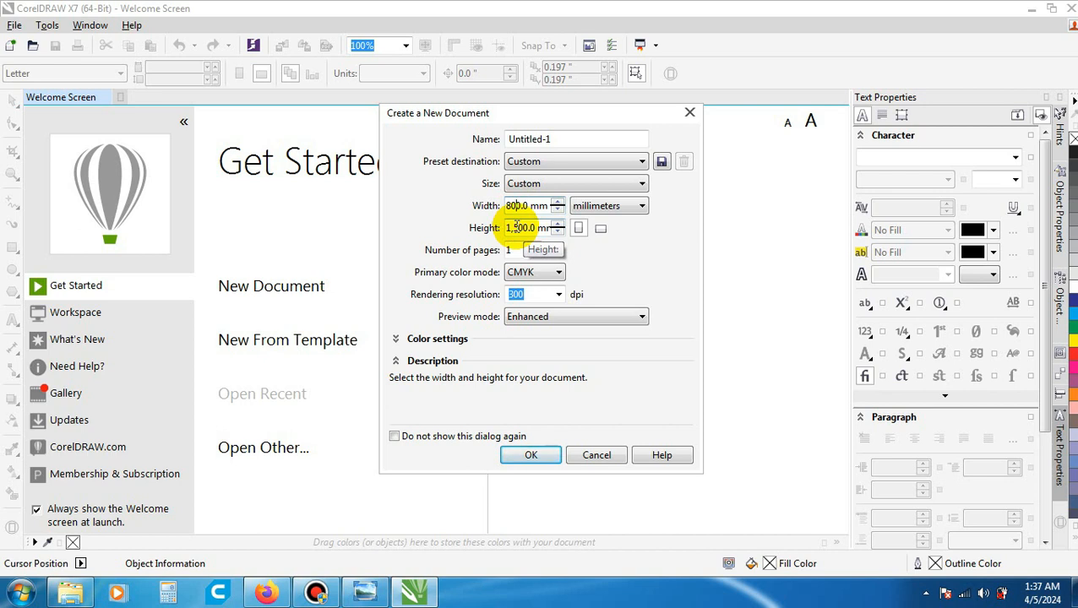
{"action": "left_click", "coordinate": [546, 457]}
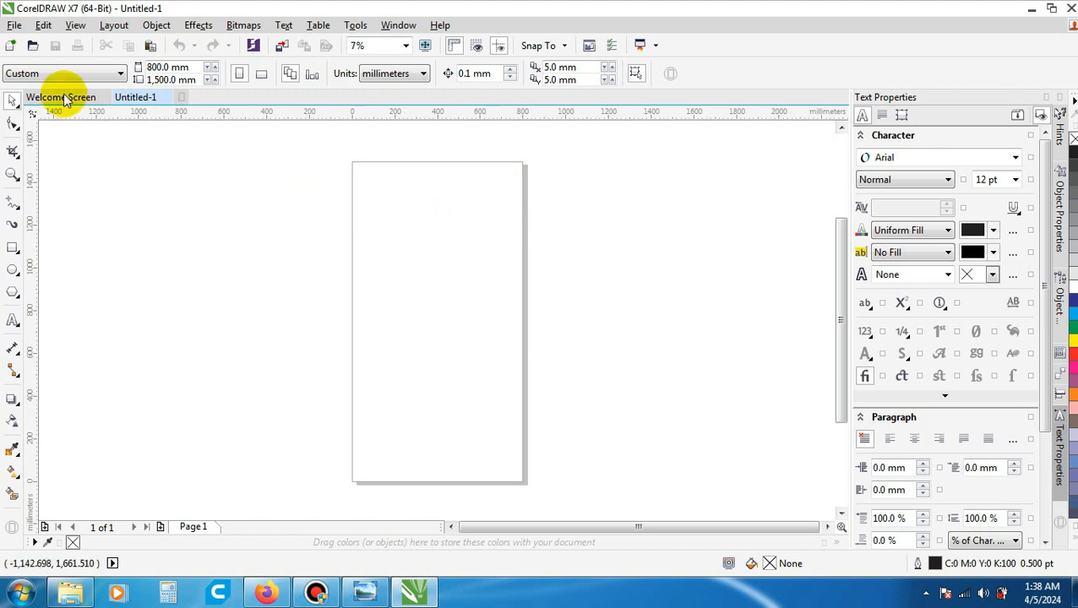
- Import the Panel Parit Bawah DXF file with Top projection, automatic units and 1:1 scaling, centred on the page
{"action": "left_click", "coordinate": [15, 25]}
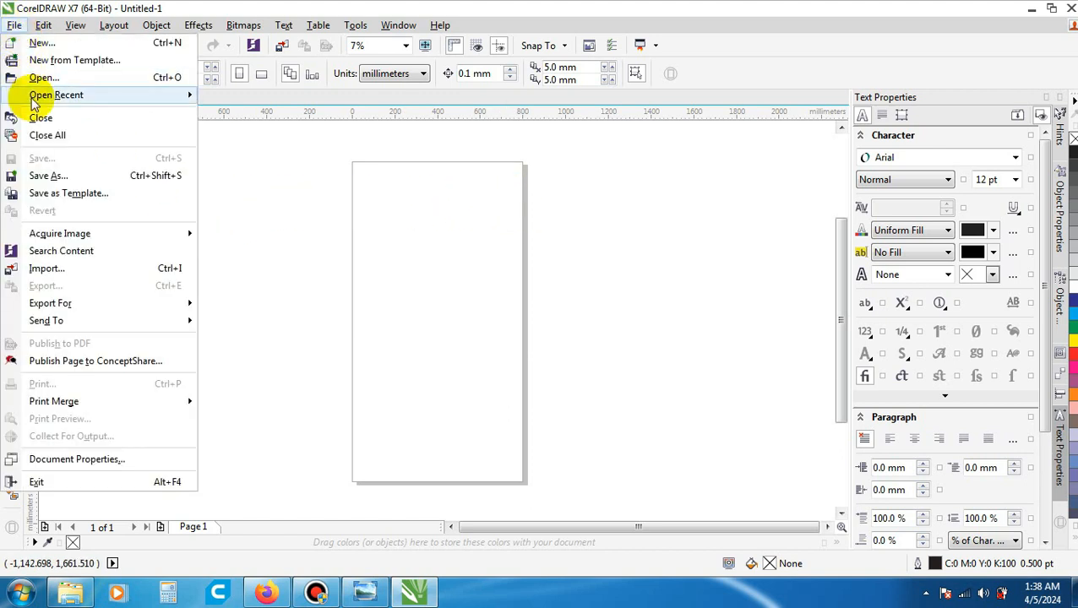
{"action": "left_click", "coordinate": [102, 269]}
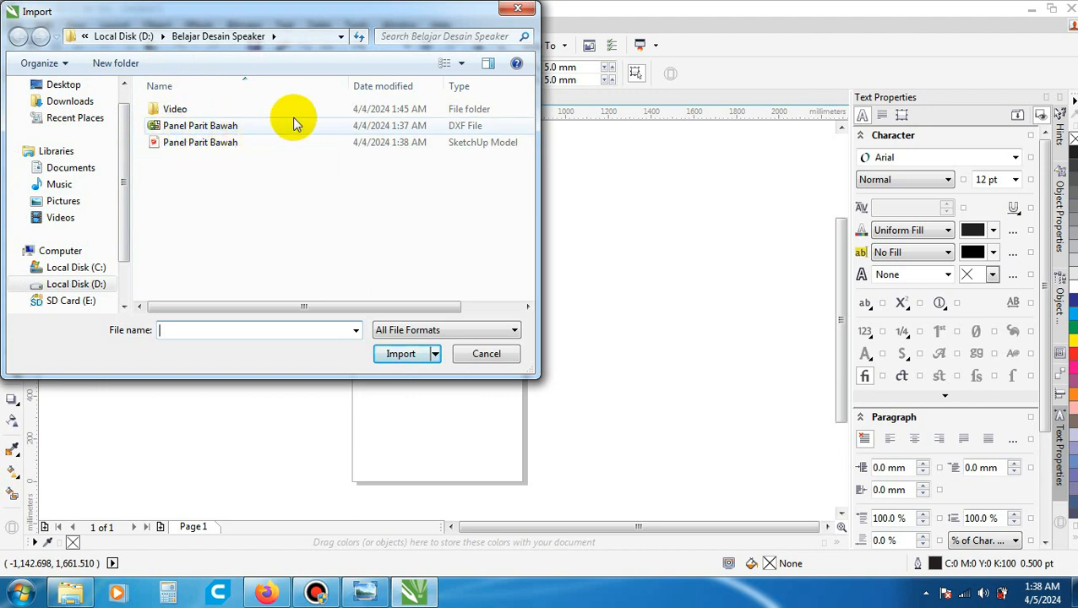
{"action": "left_click", "coordinate": [243, 126]}
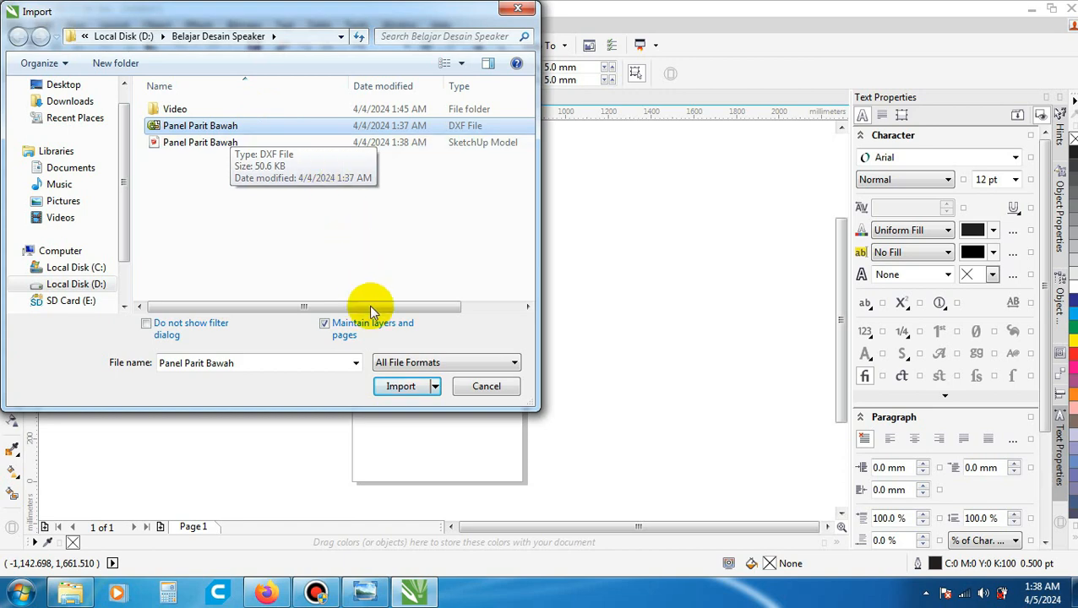
{"action": "left_click", "coordinate": [400, 387]}
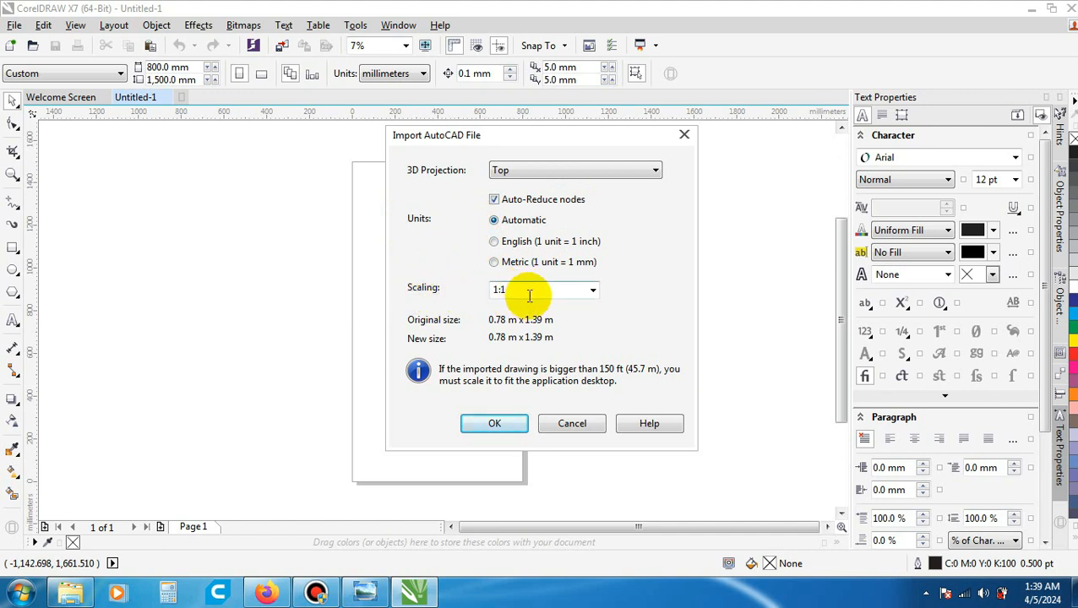
{"action": "left_click", "coordinate": [517, 424]}
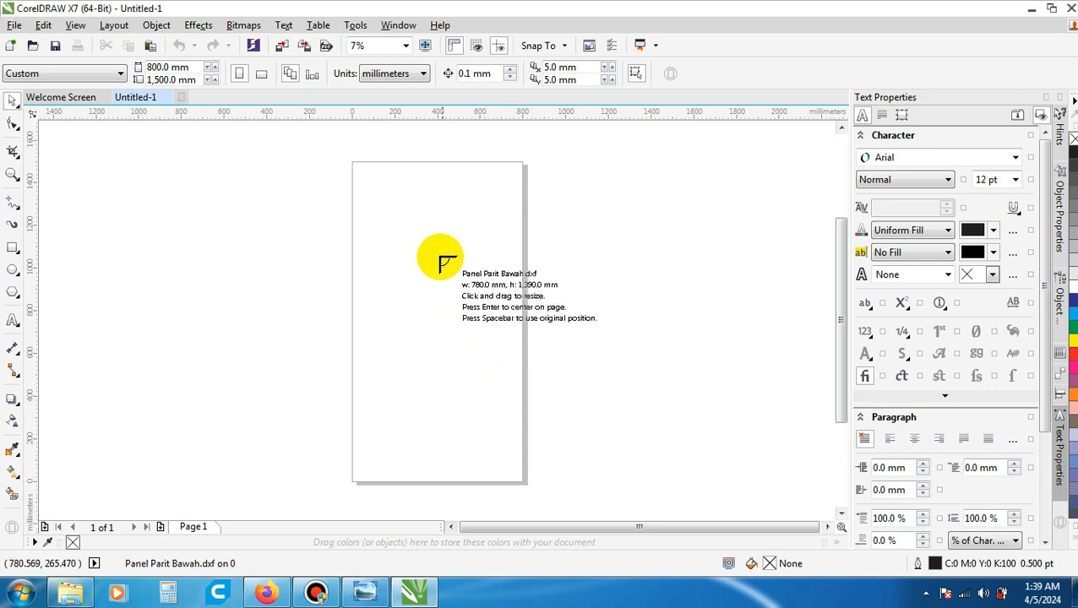
{"action": "left_click", "coordinate": [378, 200]}
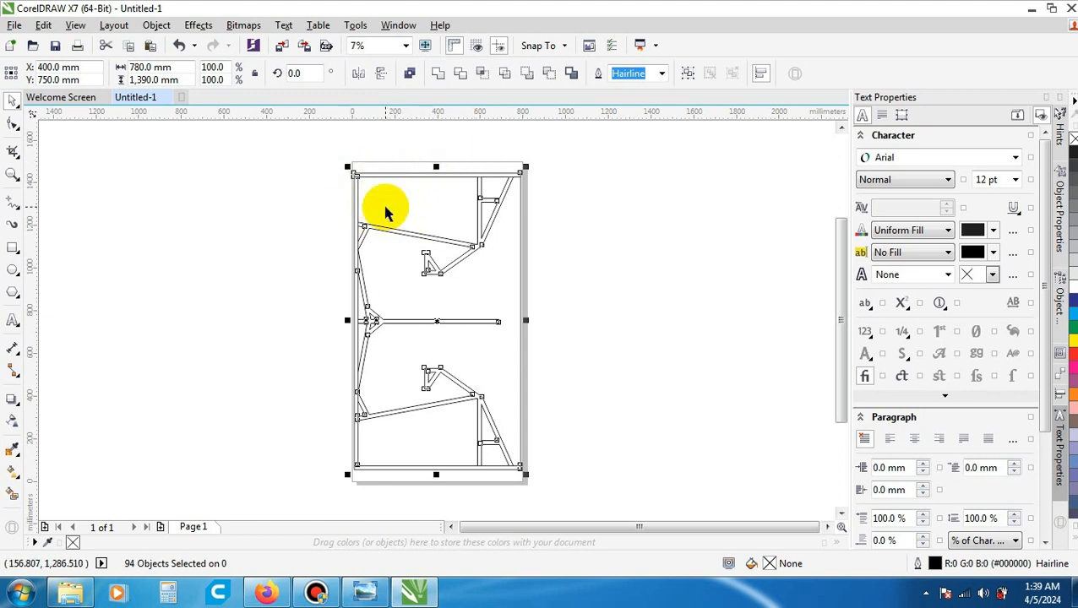
- Deselect the imported panel drawing and examine its outer frame, angled grooves, brace joints and centre divider up close
{"action": "scroll", "coordinate": [402, 270], "scroll_direction": "up", "scroll_amount": 5}
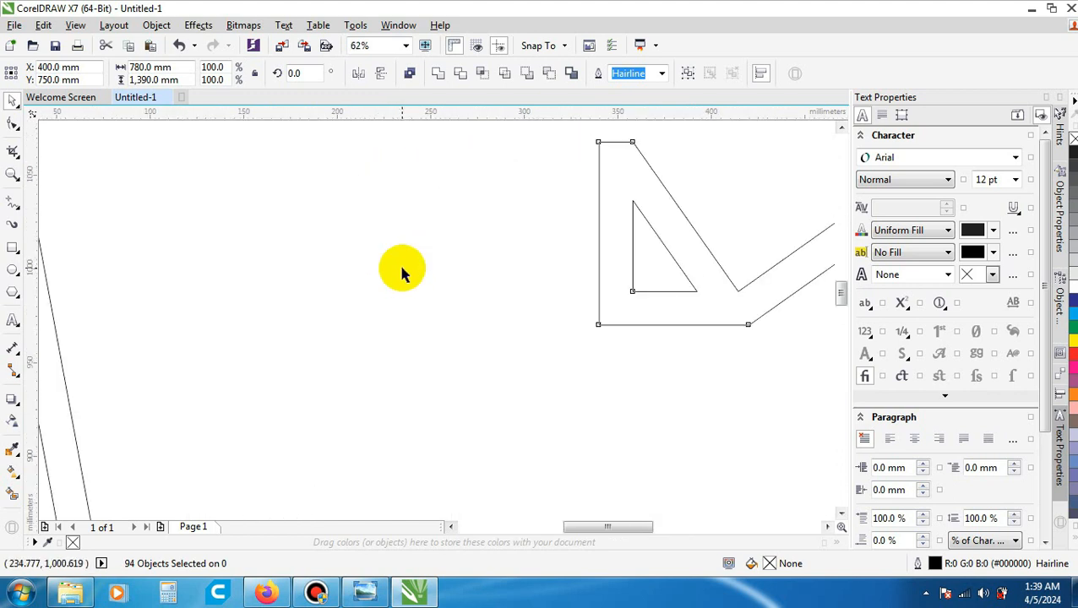
{"action": "scroll", "coordinate": [402, 270], "scroll_direction": "down", "scroll_amount": 3}
{"action": "scroll", "coordinate": [402, 271], "scroll_direction": "down", "scroll_amount": 2}
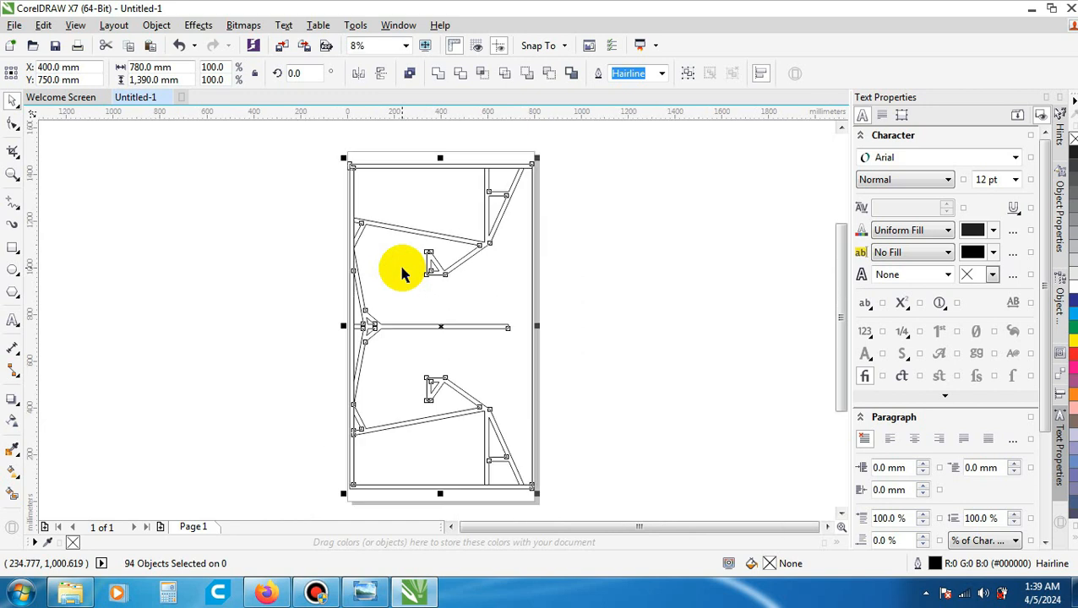
{"action": "left_click", "coordinate": [300, 249]}
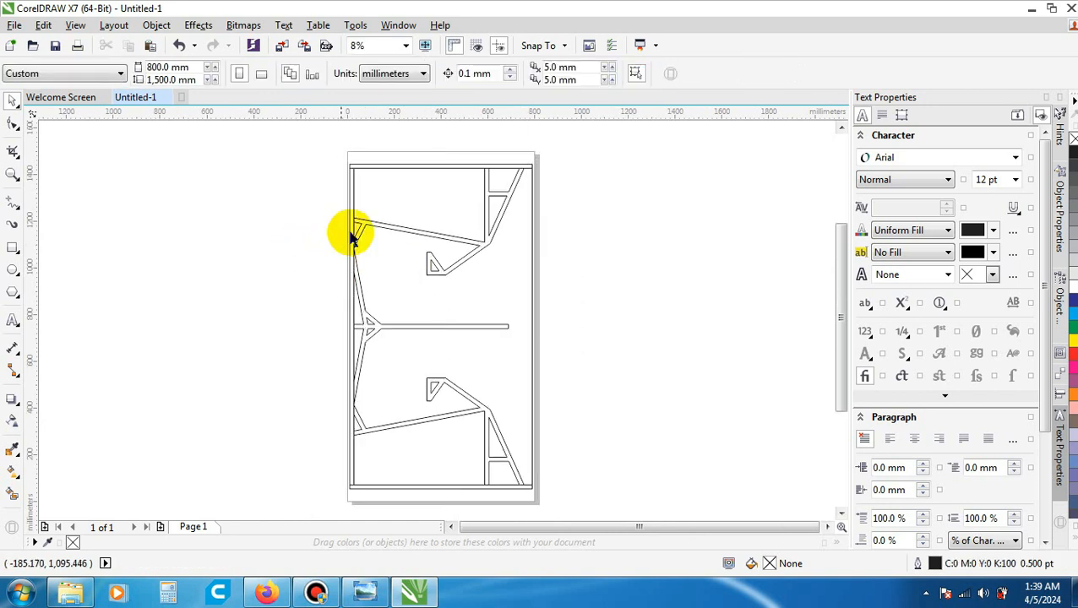
{"action": "scroll", "coordinate": [382, 213], "scroll_direction": "up", "scroll_amount": 1}
{"action": "scroll", "coordinate": [381, 213], "scroll_direction": "down", "scroll_amount": 1}
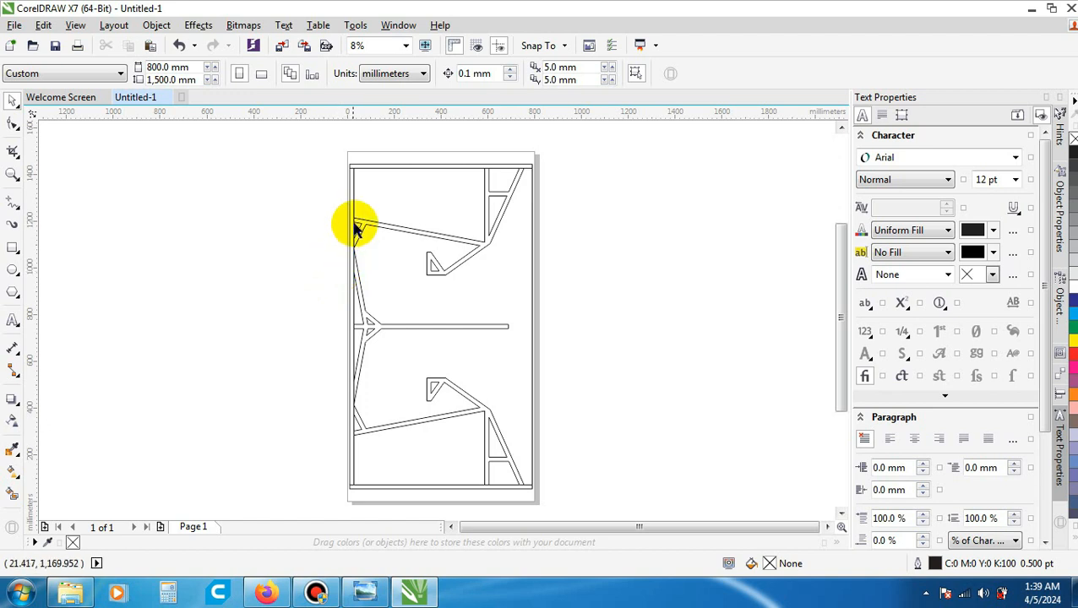
{"action": "scroll", "coordinate": [356, 223], "scroll_direction": "up", "scroll_amount": 1}
{"action": "scroll", "coordinate": [355, 224], "scroll_direction": "down", "scroll_amount": 1}
{"action": "scroll", "coordinate": [346, 180], "scroll_direction": "up", "scroll_amount": 2}
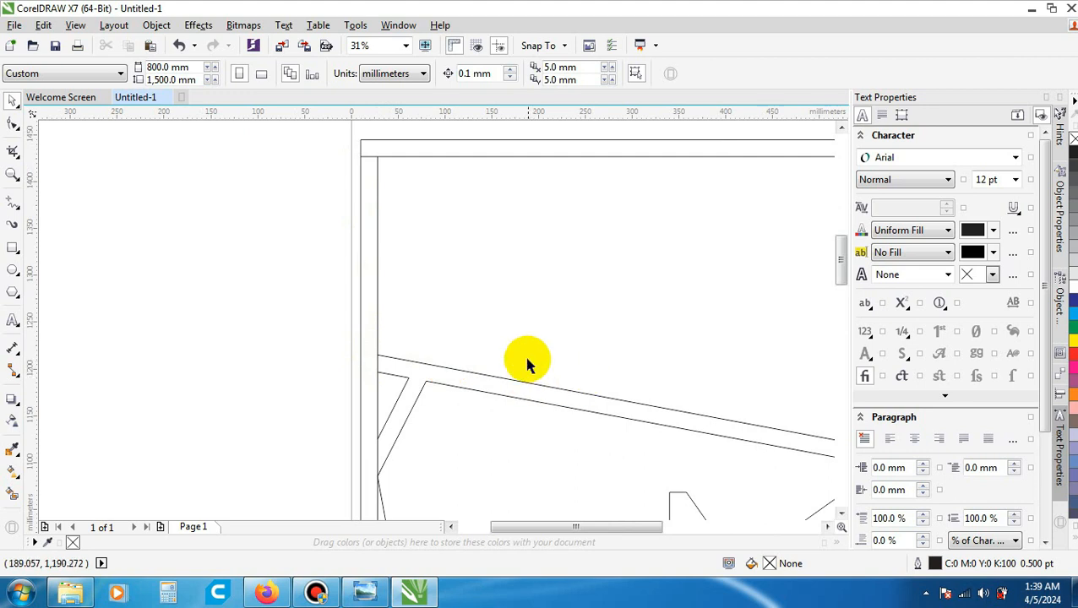
{"action": "scroll", "coordinate": [524, 354], "scroll_direction": "down", "scroll_amount": 2}
{"action": "scroll", "coordinate": [583, 338], "scroll_direction": "down", "scroll_amount": 1}
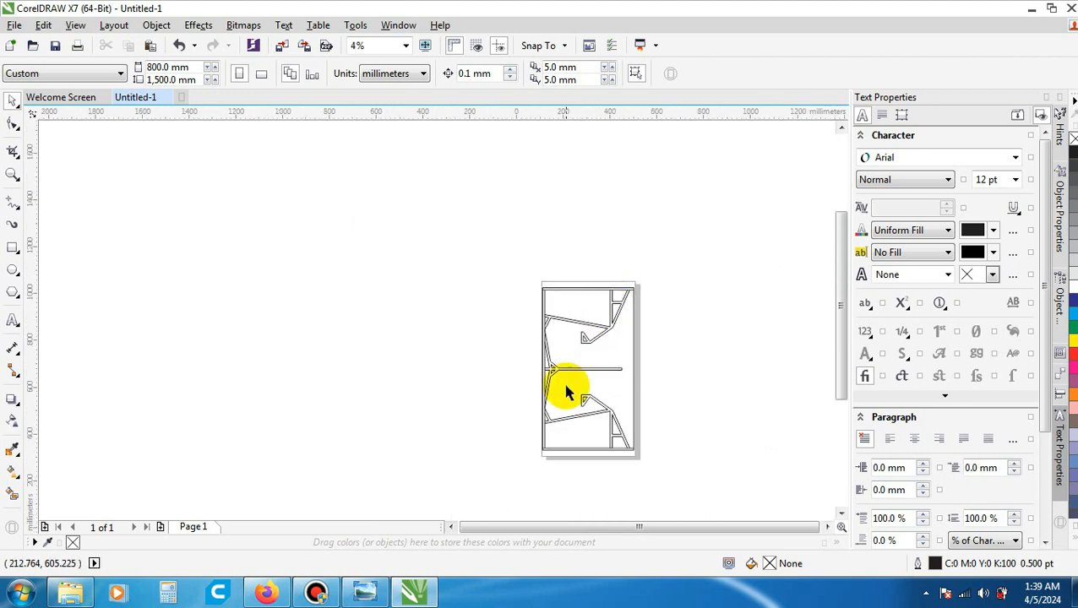
{"action": "scroll", "coordinate": [568, 385], "scroll_direction": "up", "scroll_amount": 3}
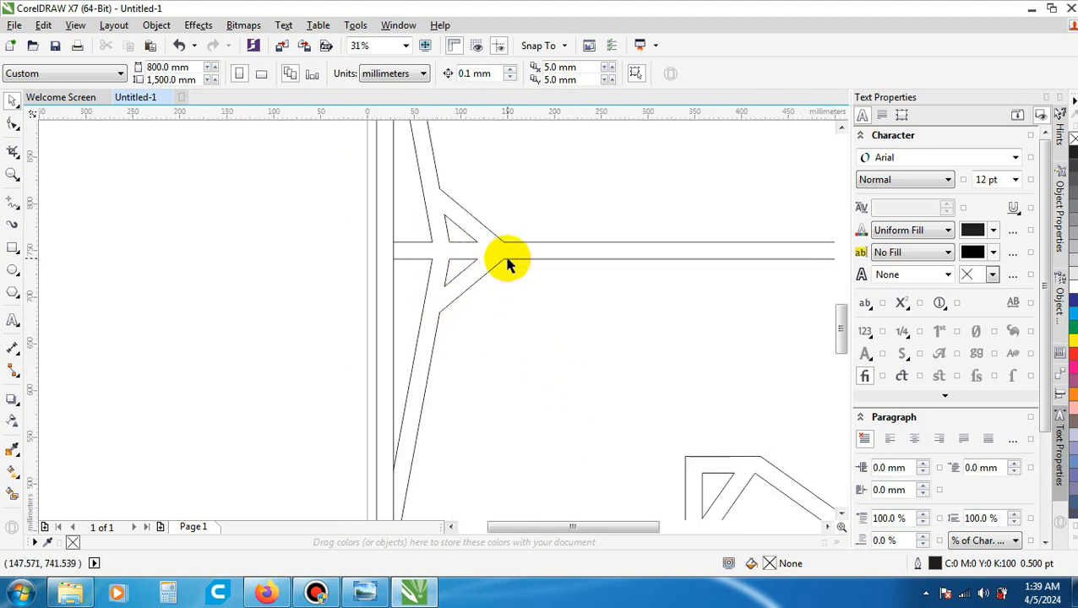
{"action": "scroll", "coordinate": [505, 260], "scroll_direction": "down", "scroll_amount": 4}
{"action": "scroll", "coordinate": [580, 338], "scroll_direction": "up", "scroll_amount": 2}
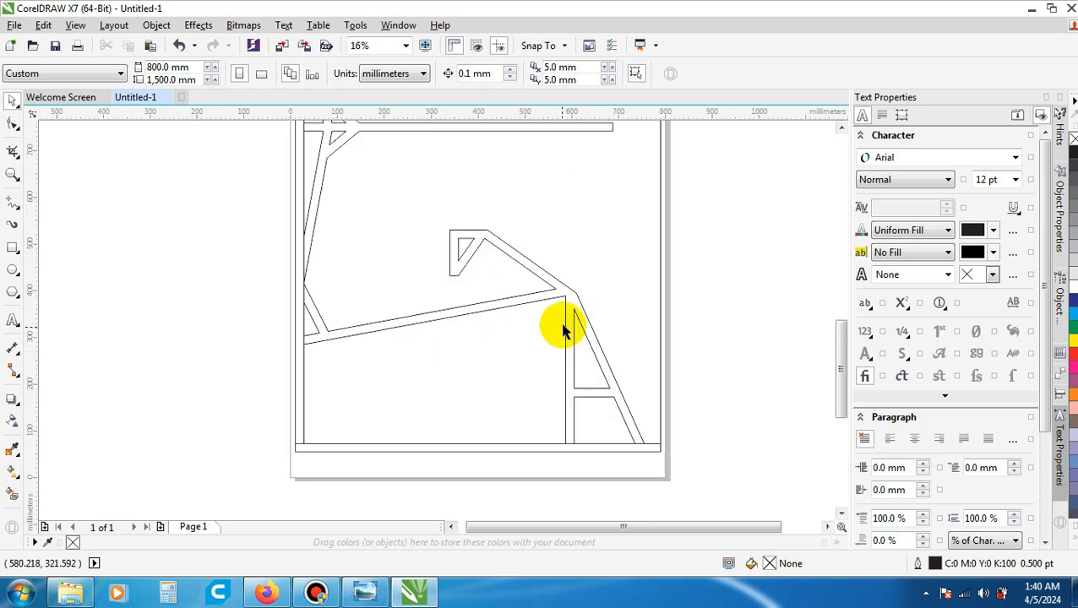
{"action": "scroll", "coordinate": [519, 378], "scroll_direction": "down", "scroll_amount": 1}
{"action": "scroll", "coordinate": [520, 372], "scroll_direction": "down", "scroll_amount": 1}
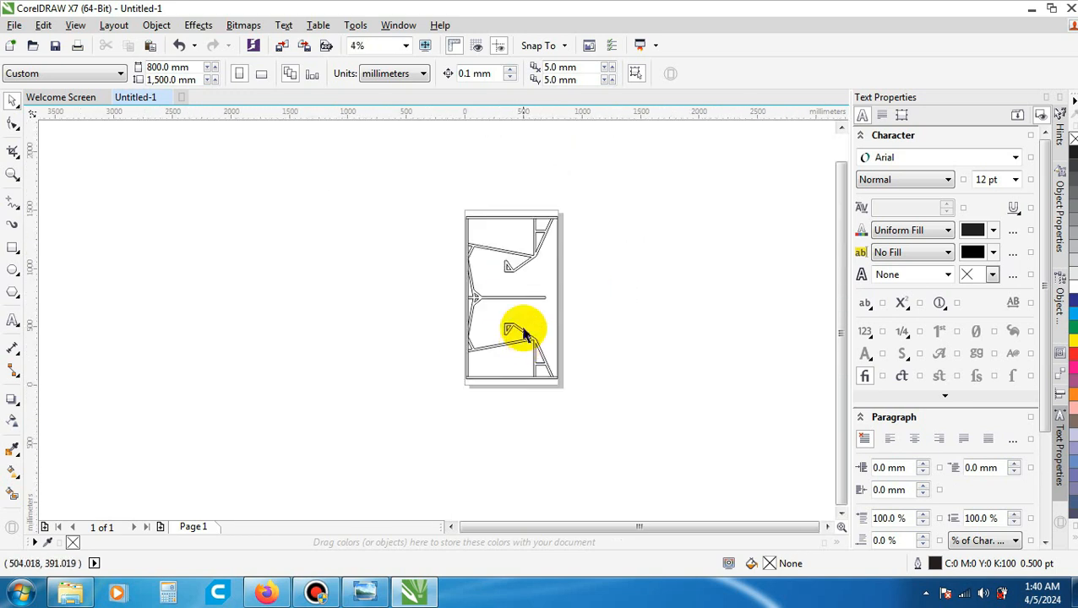
{"action": "scroll", "coordinate": [507, 229], "scroll_direction": "up", "scroll_amount": 1}
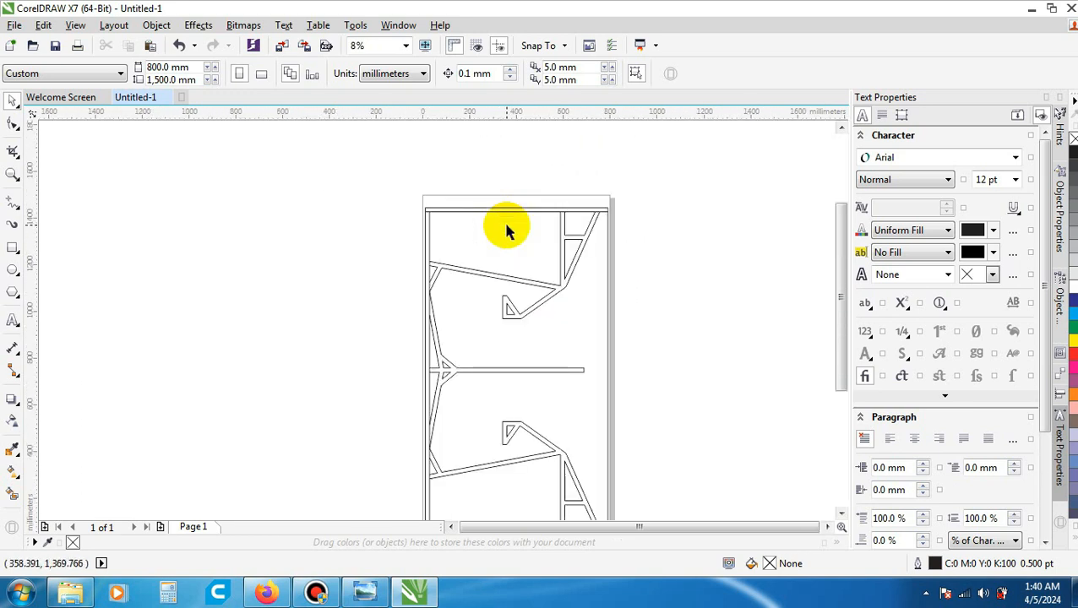
{"action": "scroll", "coordinate": [507, 230], "scroll_direction": "down", "scroll_amount": 1}
{"action": "scroll", "coordinate": [541, 306], "scroll_direction": "up", "scroll_amount": 1}
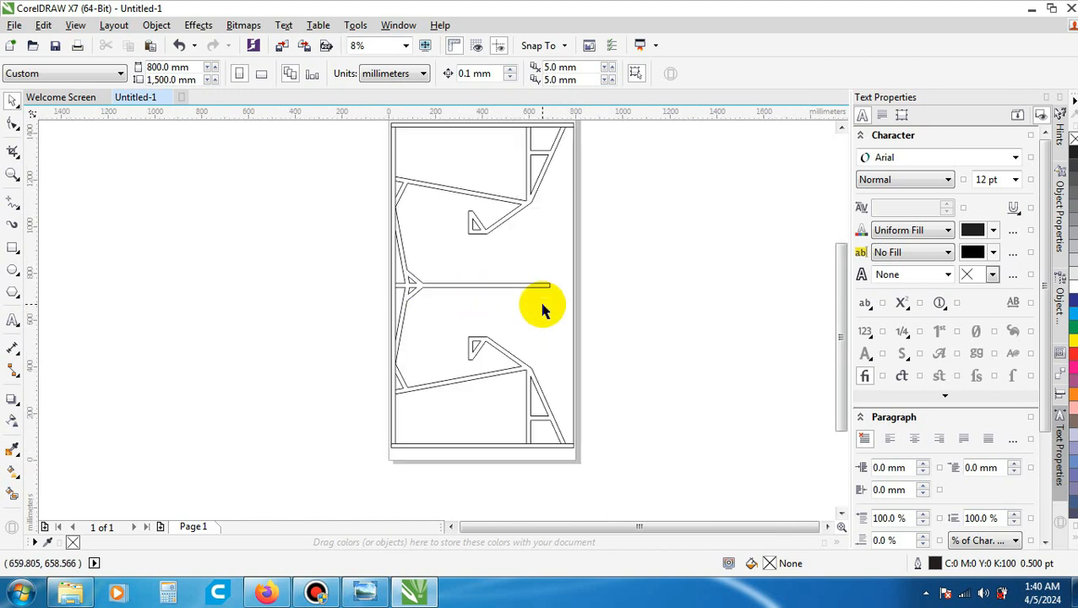
- Use Smart Fill to fill the upper angled brace outline of the panel with blue-grey and a 0.5 pt black outline
{"action": "scroll", "coordinate": [528, 287], "scroll_direction": "down", "scroll_amount": 1}
{"action": "scroll", "coordinate": [524, 279], "scroll_direction": "up", "scroll_amount": 1}
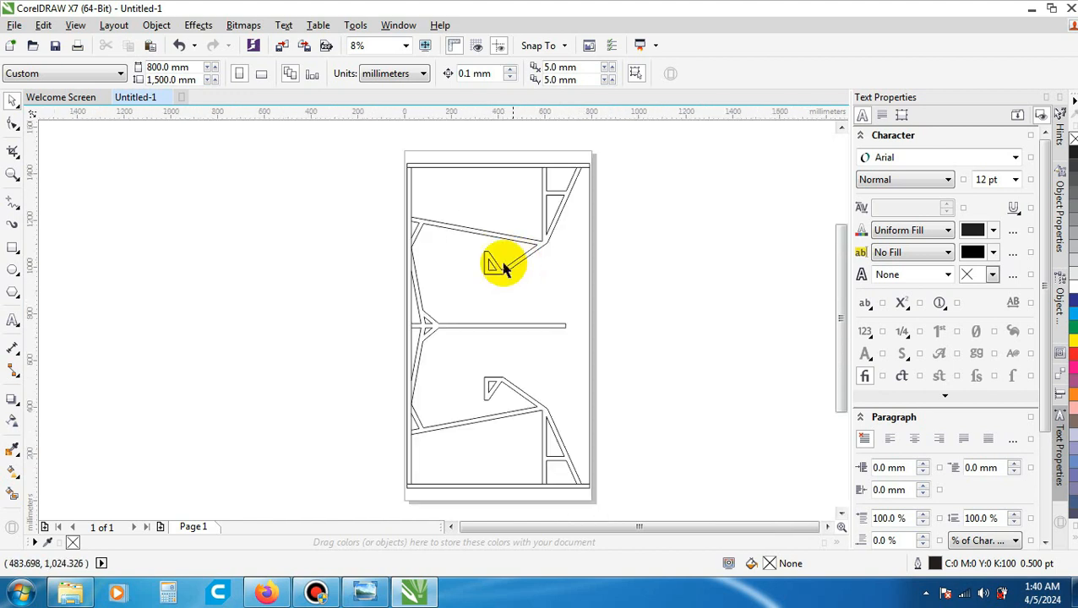
{"action": "left_click", "coordinate": [13, 495]}
{"action": "left_click", "coordinate": [12, 495]}
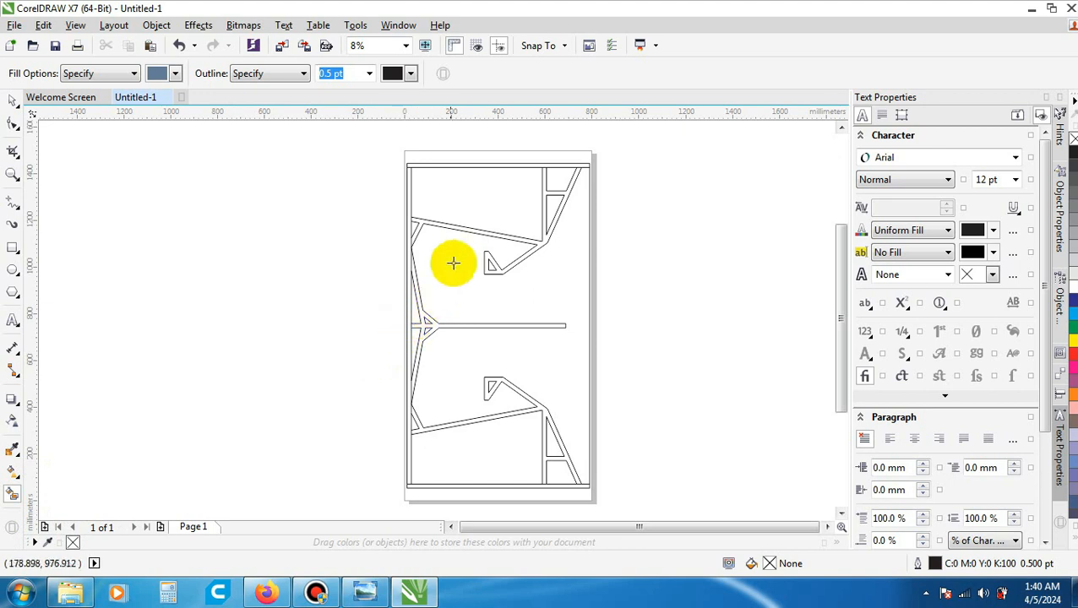
{"action": "scroll", "coordinate": [472, 223], "scroll_direction": "up", "scroll_amount": 3}
{"action": "scroll", "coordinate": [472, 223], "scroll_direction": "down", "scroll_amount": 1}
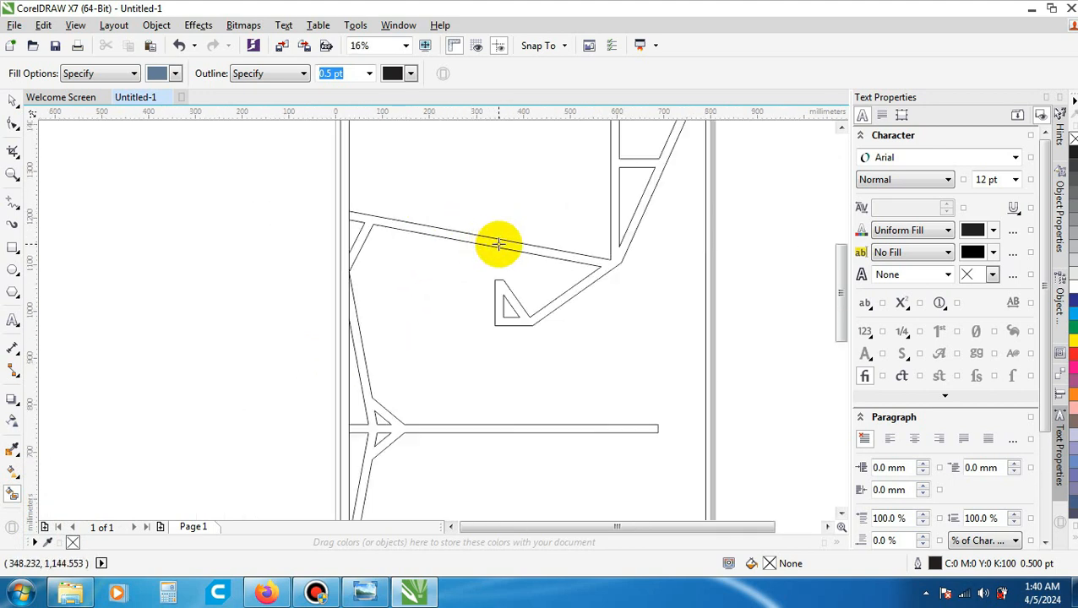
{"action": "scroll", "coordinate": [499, 244], "scroll_direction": "up", "scroll_amount": 1}
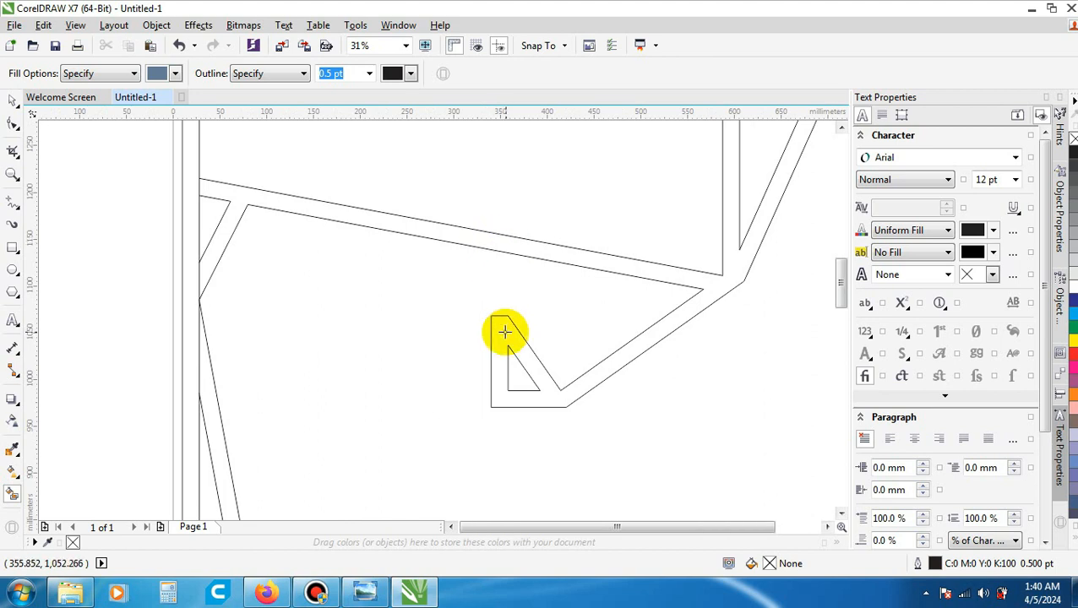
{"action": "scroll", "coordinate": [501, 328], "scroll_direction": "down", "scroll_amount": 1}
{"action": "scroll", "coordinate": [483, 284], "scroll_direction": "up", "scroll_amount": 1}
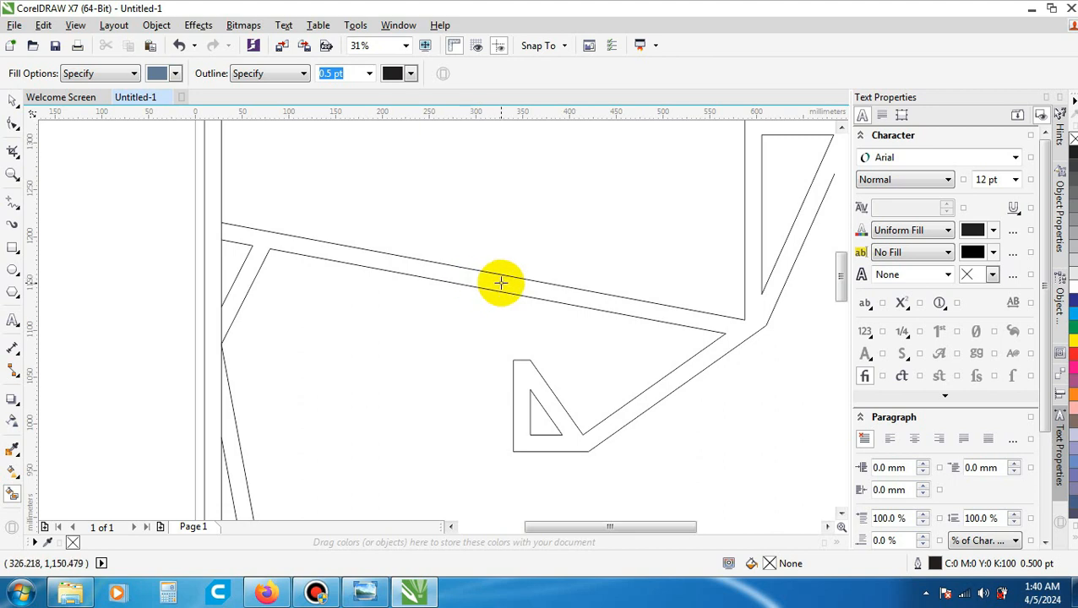
{"action": "left_click", "coordinate": [501, 283]}
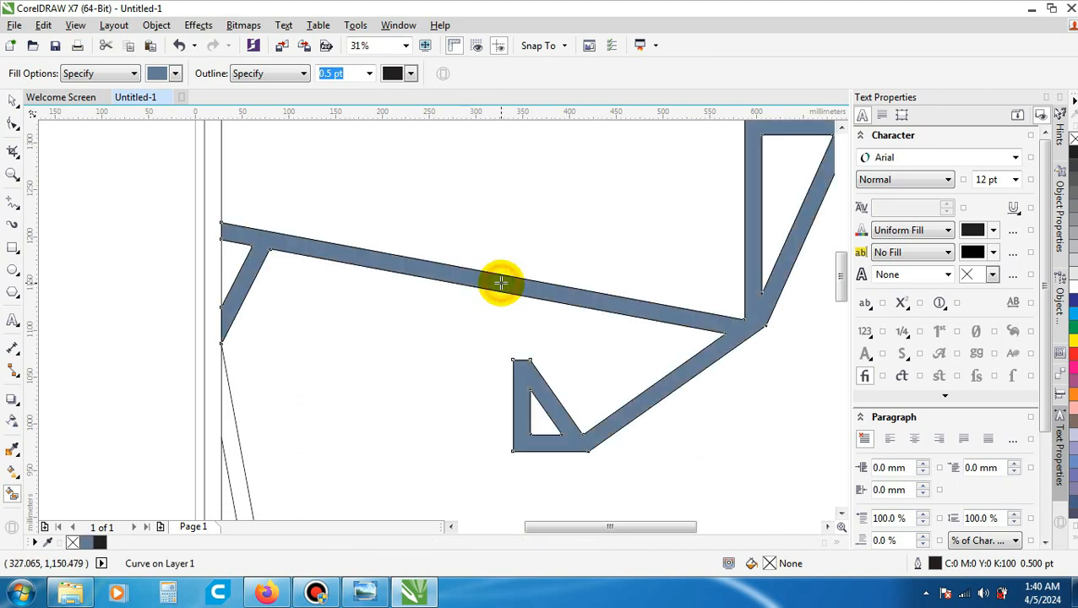
{"action": "scroll", "coordinate": [501, 283], "scroll_direction": "down", "scroll_amount": 2}
{"action": "scroll", "coordinate": [498, 284], "scroll_direction": "down", "scroll_amount": 1}
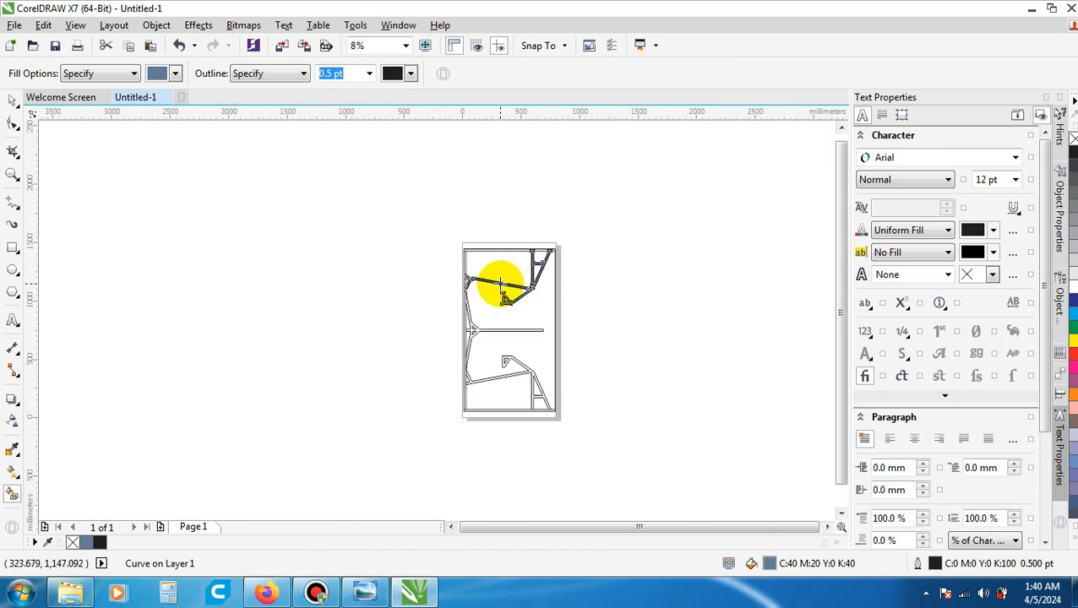
- Smart-fill the centre divider and its connected angled rear braces with the same blue-grey
{"action": "scroll", "coordinate": [486, 311], "scroll_direction": "up", "scroll_amount": 1}
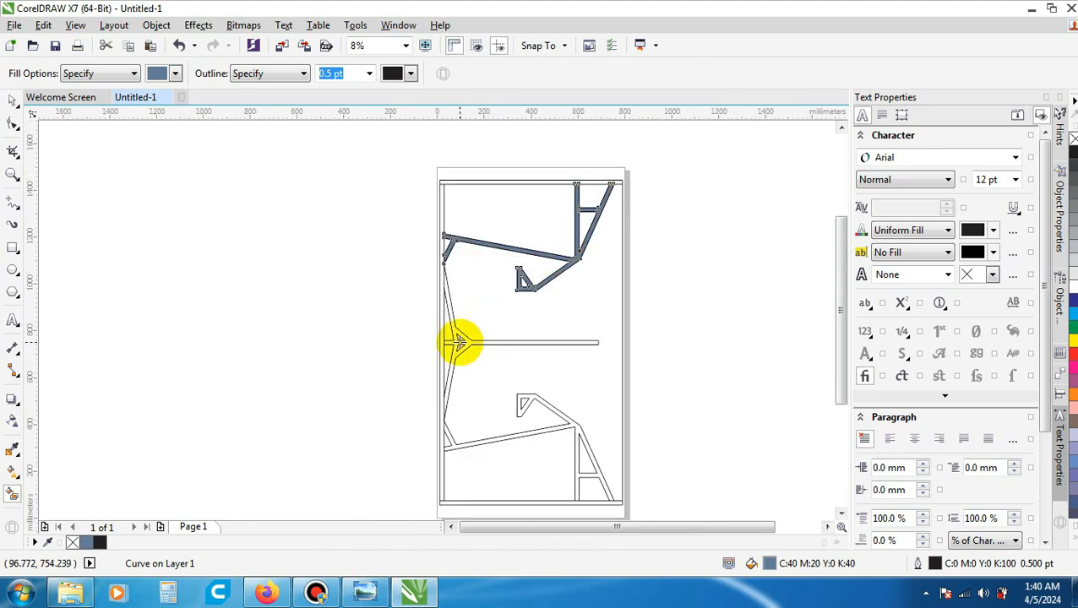
{"action": "scroll", "coordinate": [454, 342], "scroll_direction": "up", "scroll_amount": 1}
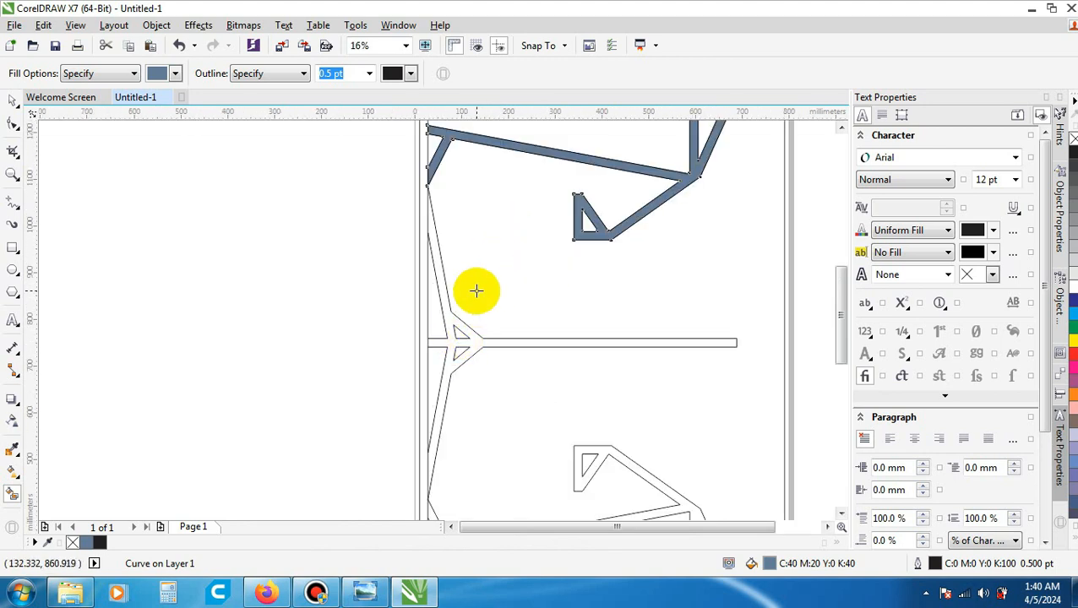
{"action": "scroll", "coordinate": [478, 290], "scroll_direction": "up", "scroll_amount": 1}
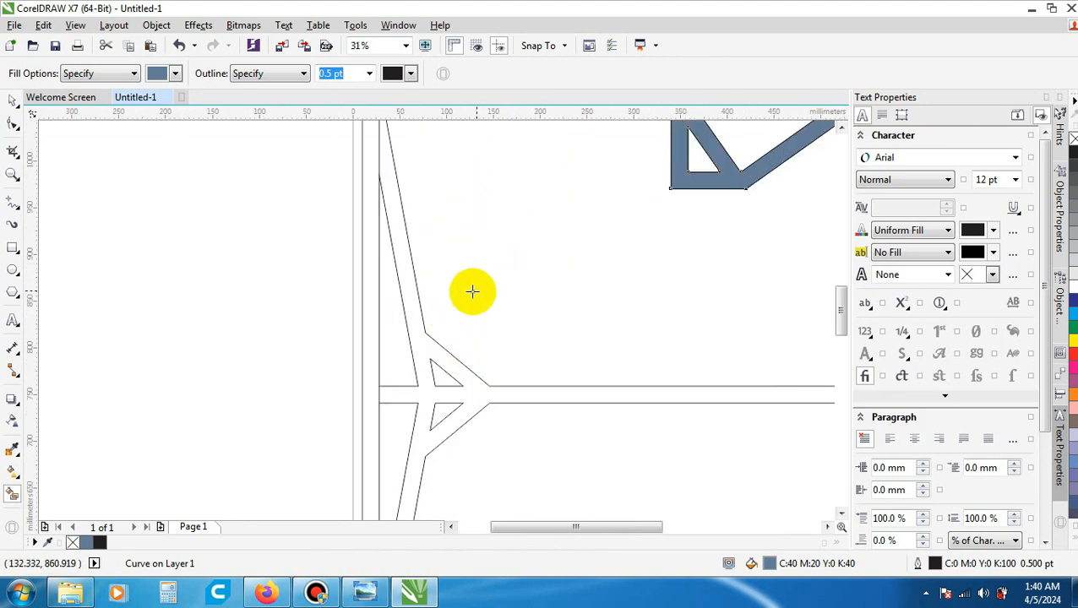
{"action": "left_click", "coordinate": [412, 310]}
{"action": "scroll", "coordinate": [414, 310], "scroll_direction": "down", "scroll_amount": 2}
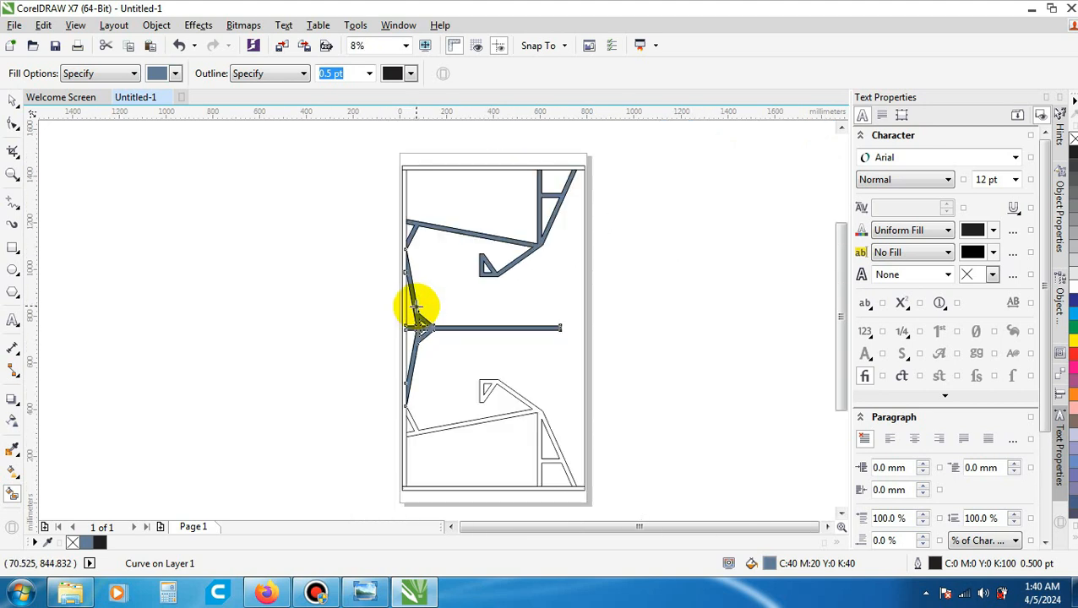
- Smart-fill the lower angled brace outline of the panel with the same blue-grey
{"action": "scroll", "coordinate": [448, 438], "scroll_direction": "up", "scroll_amount": 2}
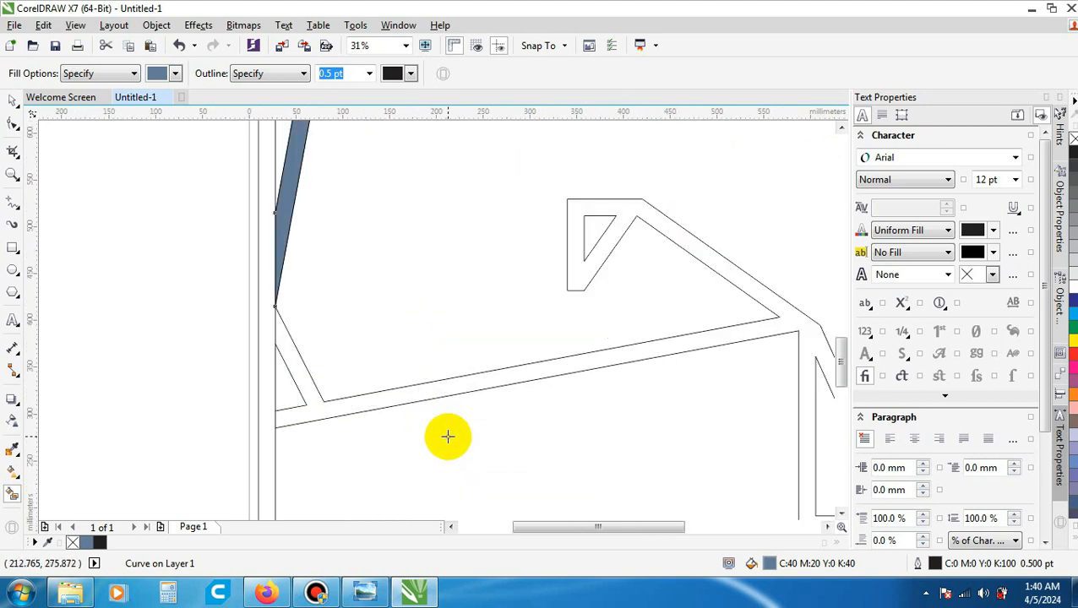
{"action": "scroll", "coordinate": [385, 417], "scroll_direction": "up", "scroll_amount": 1}
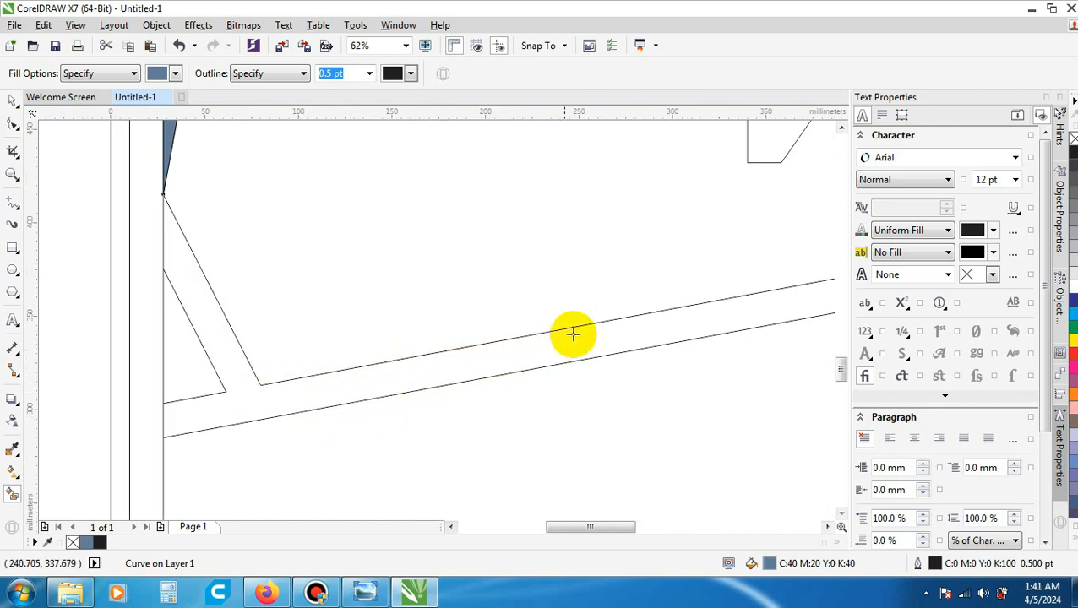
{"action": "left_click", "coordinate": [452, 365]}
{"action": "scroll", "coordinate": [452, 365], "scroll_direction": "down", "scroll_amount": 4}
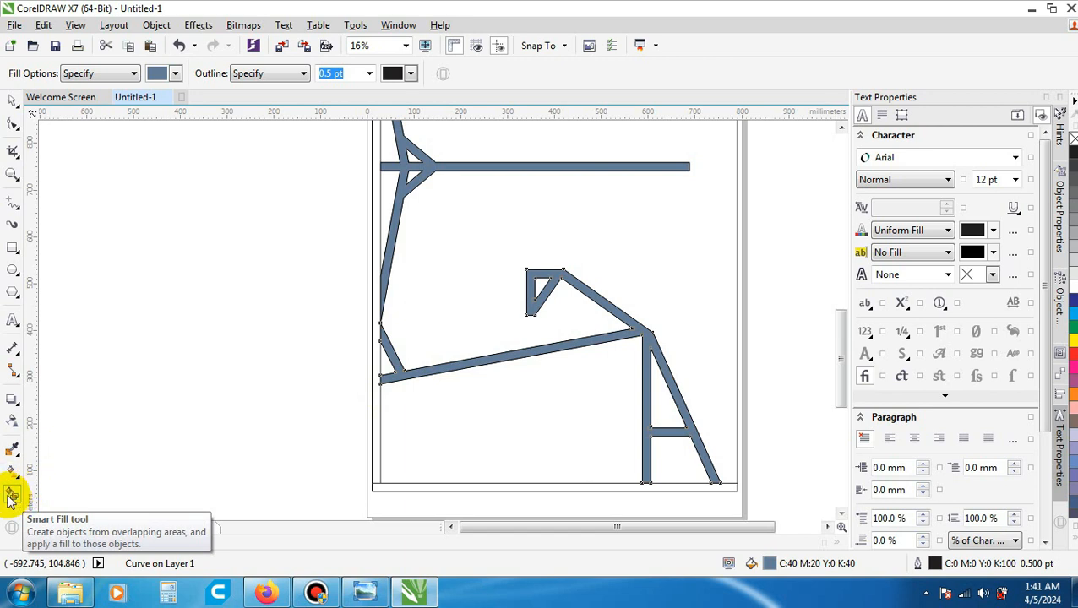
{"action": "scroll", "coordinate": [513, 405], "scroll_direction": "down", "scroll_amount": 3}
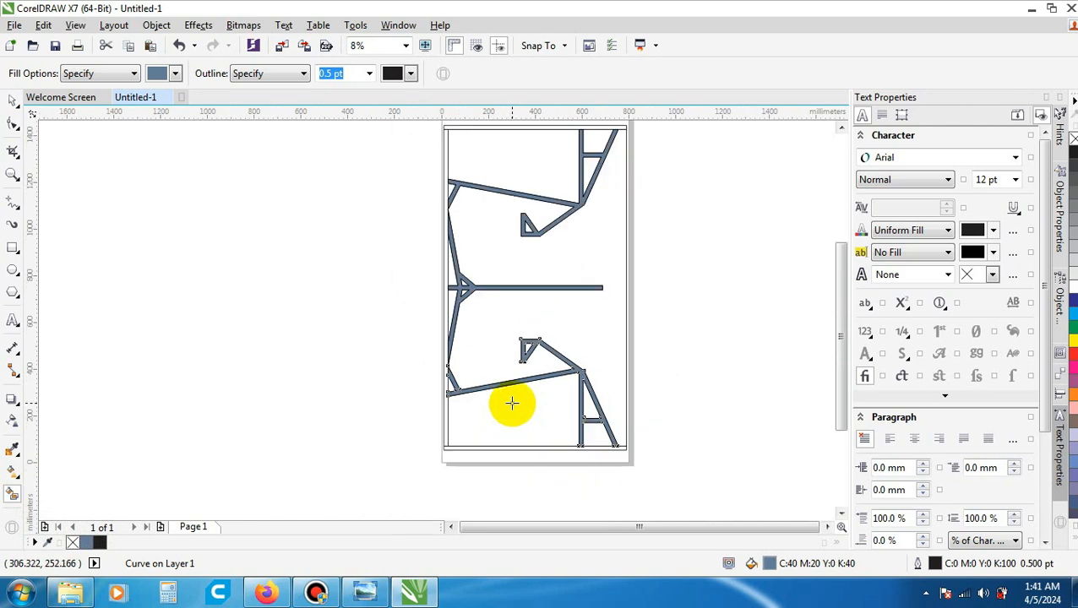
- Smart-fill the outer frame's upper horizontal strip and its long vertical strip in blue-grey
{"action": "scroll", "coordinate": [482, 265], "scroll_direction": "up", "scroll_amount": 5}
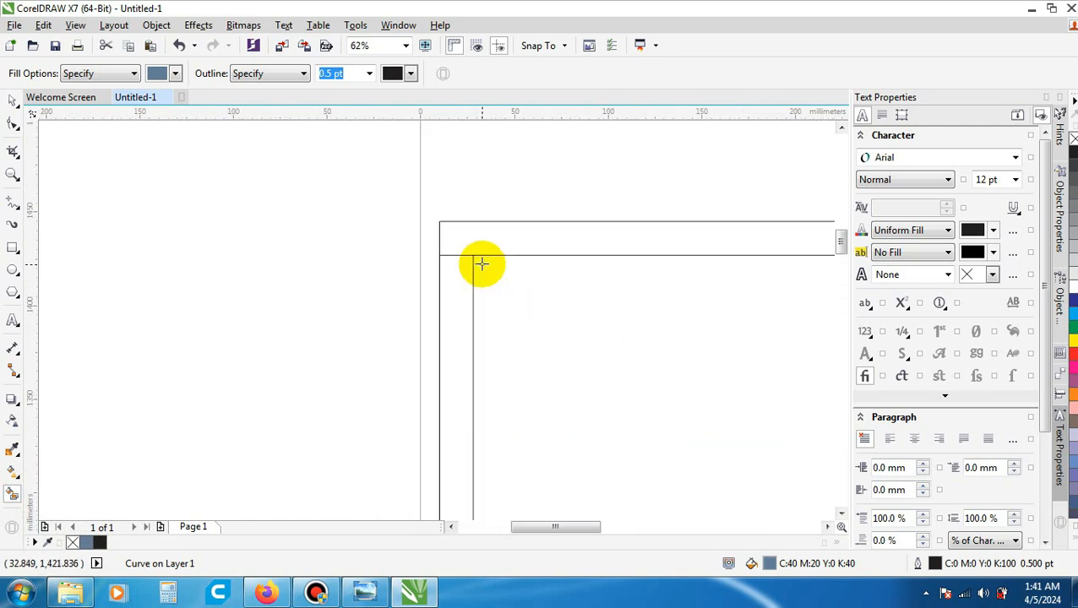
{"action": "scroll", "coordinate": [482, 262], "scroll_direction": "down", "scroll_amount": 3}
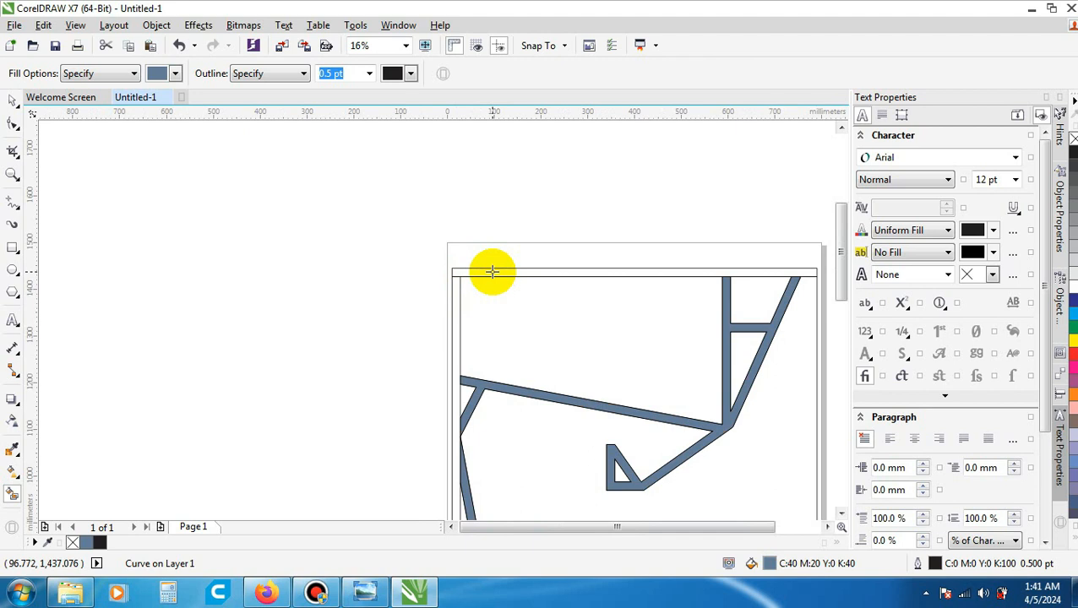
{"action": "scroll", "coordinate": [492, 271], "scroll_direction": "up", "scroll_amount": 1}
{"action": "left_click", "coordinate": [491, 272]}
{"action": "scroll", "coordinate": [490, 272], "scroll_direction": "down", "scroll_amount": 2}
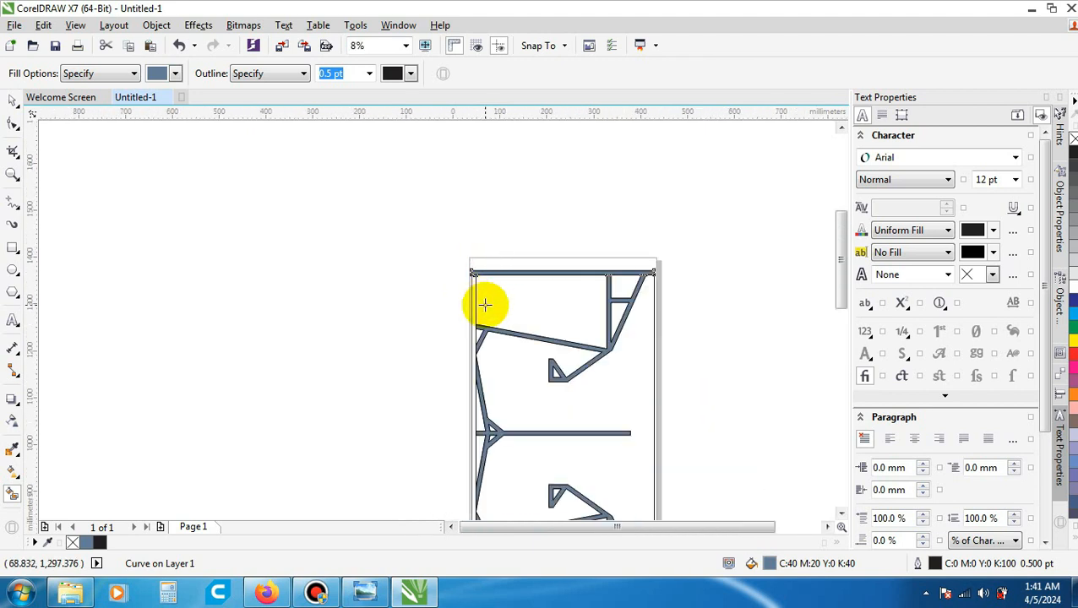
{"action": "scroll", "coordinate": [484, 305], "scroll_direction": "up", "scroll_amount": 2}
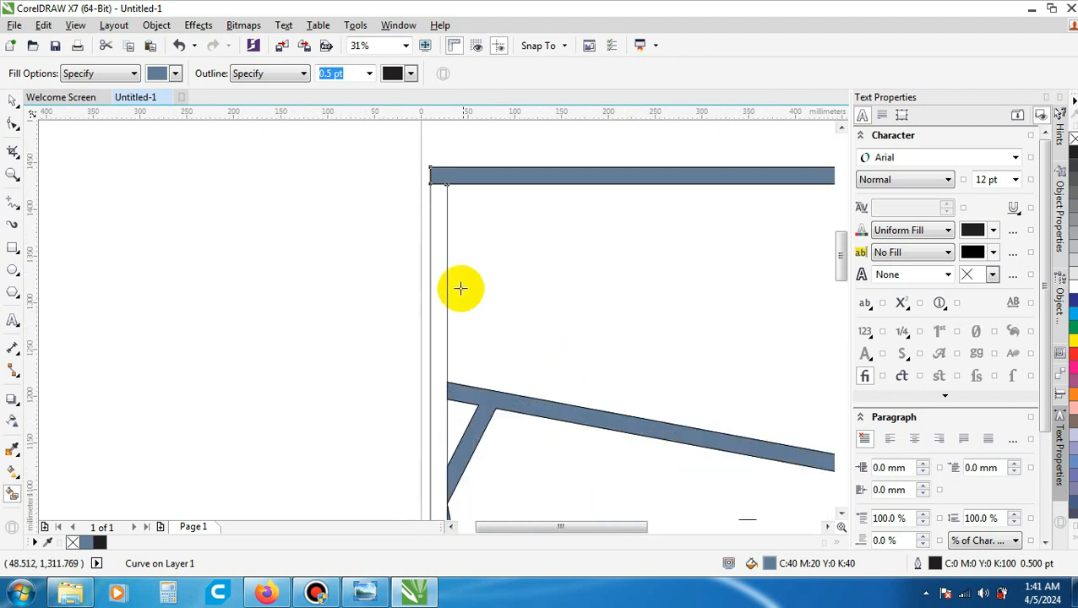
{"action": "left_click", "coordinate": [436, 226]}
{"action": "scroll", "coordinate": [438, 224], "scroll_direction": "down", "scroll_amount": 3}
- Smart-fill the outer frame's lower horizontal strip in blue-grey
{"action": "scroll", "coordinate": [452, 296], "scroll_direction": "up", "scroll_amount": 1}
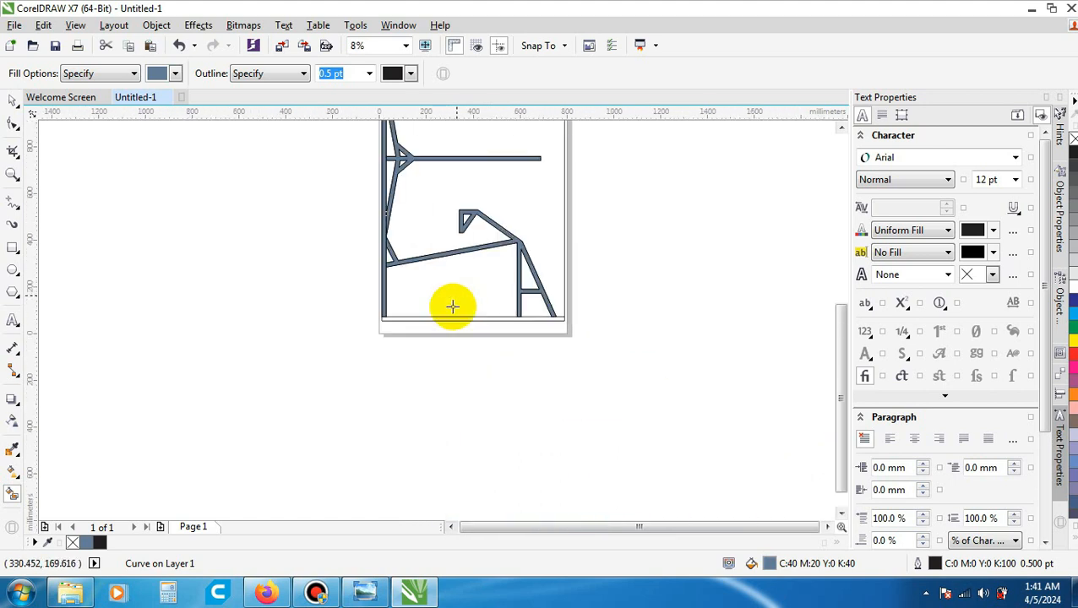
{"action": "scroll", "coordinate": [452, 307], "scroll_direction": "up", "scroll_amount": 1}
{"action": "left_click", "coordinate": [435, 322]}
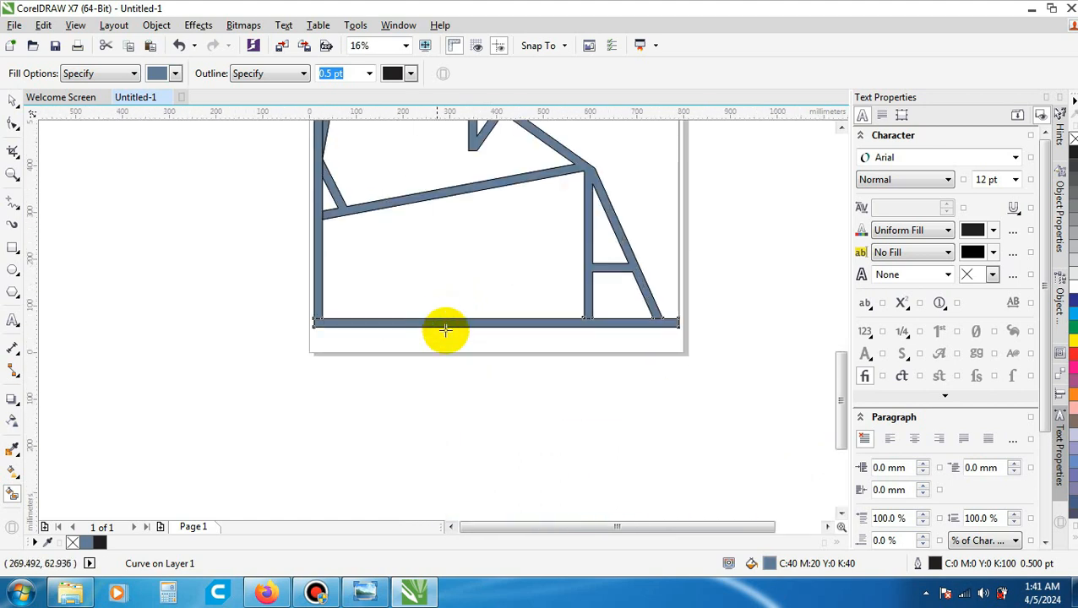
{"action": "scroll", "coordinate": [479, 390], "scroll_direction": "down", "scroll_amount": 2}
{"action": "scroll", "coordinate": [438, 264], "scroll_direction": "up", "scroll_amount": 2}
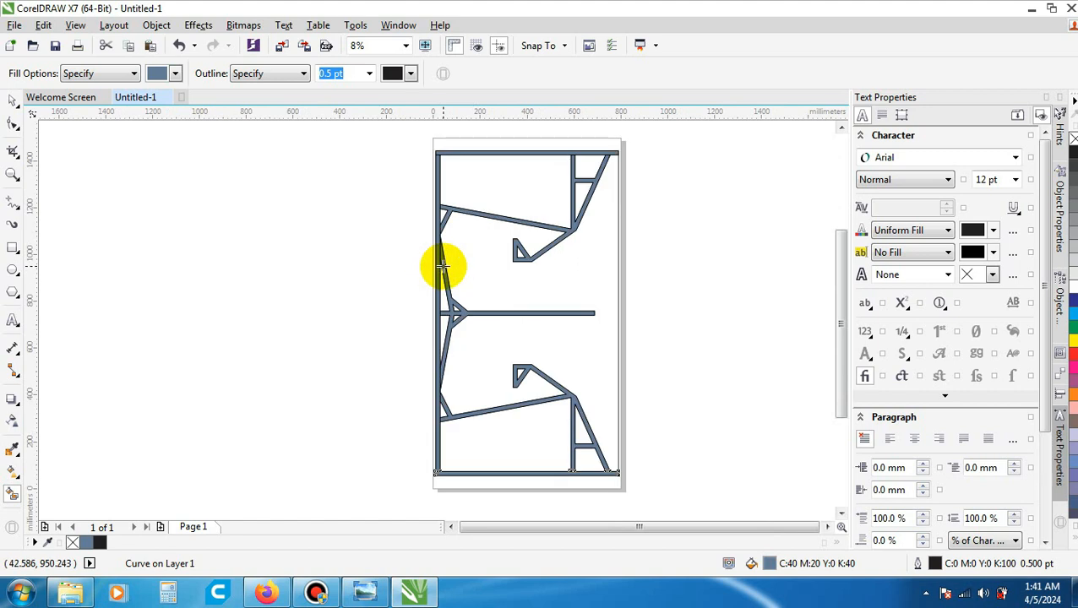
{"action": "scroll", "coordinate": [516, 224], "scroll_direction": "down", "scroll_amount": 1}
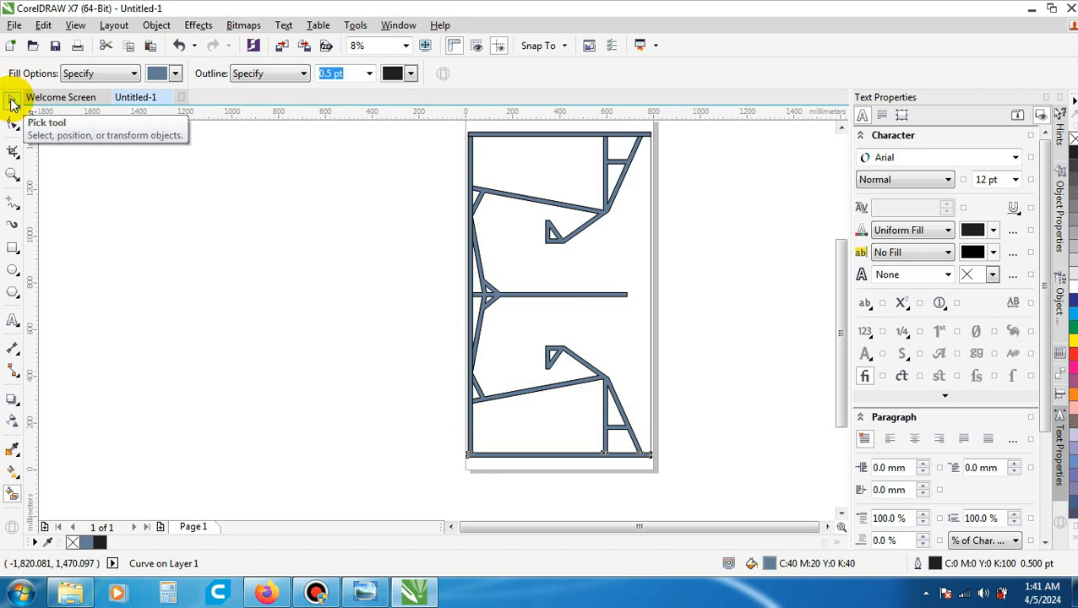
- Switch from Smart Fill to the Pick tool and clear the selection
{"action": "key", "text": "Return"}
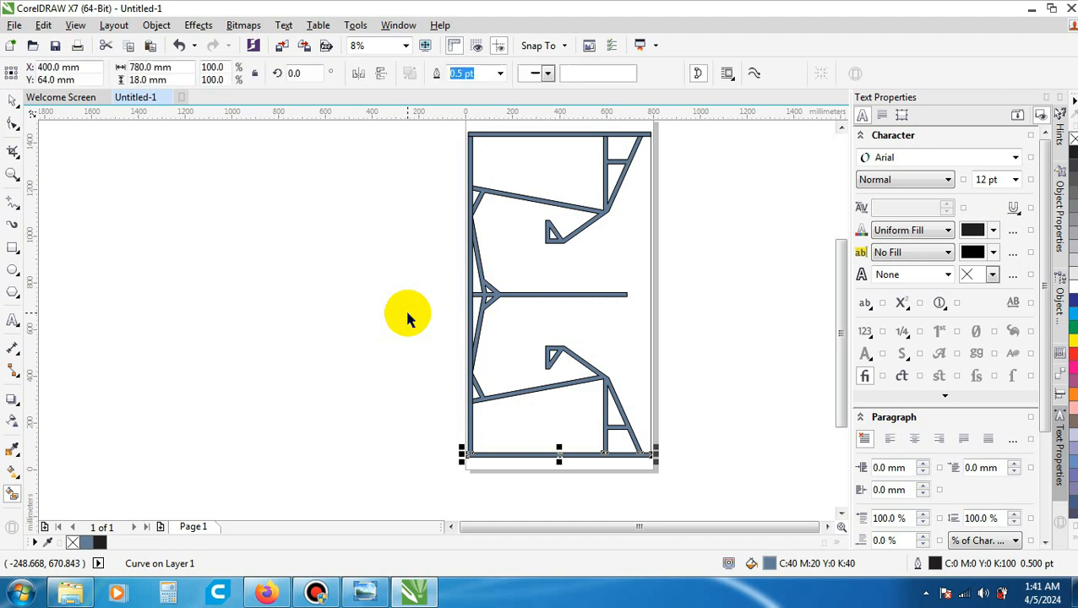
{"action": "left_click", "coordinate": [713, 402]}
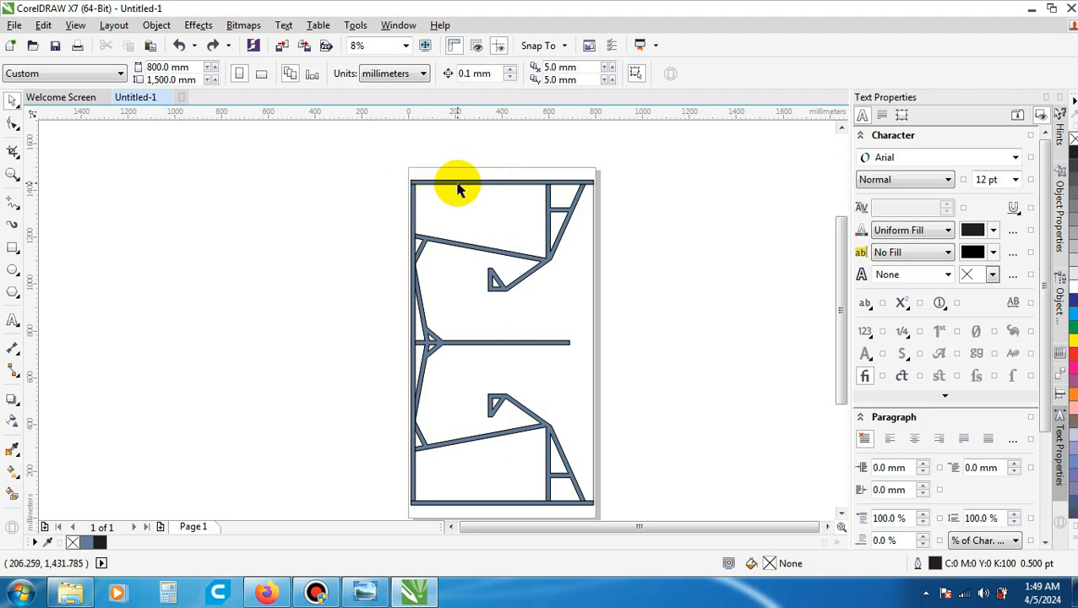
{"action": "left_click", "coordinate": [457, 184]}
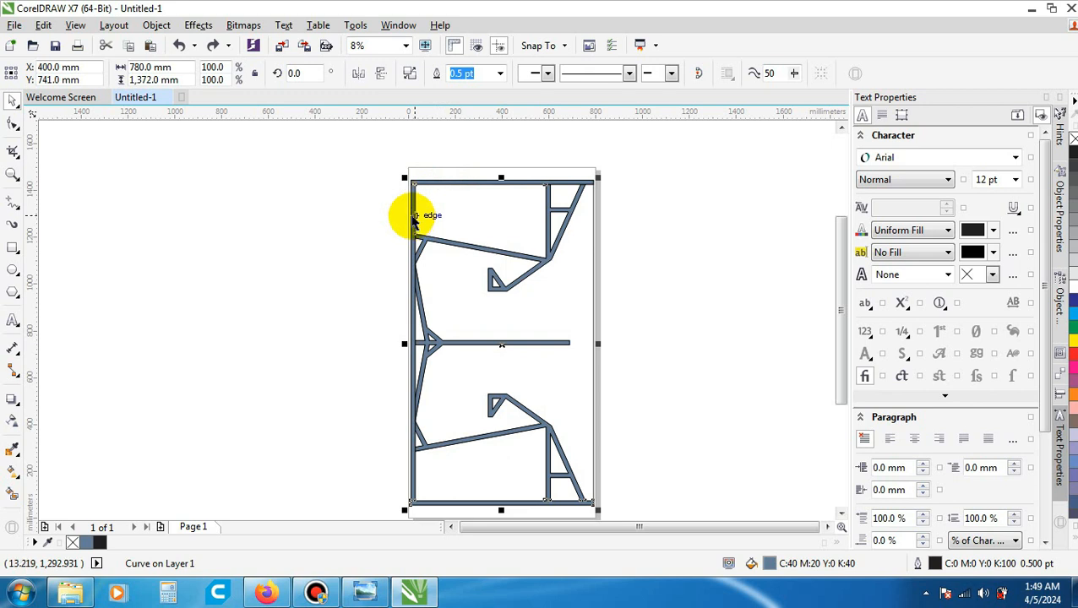
{"action": "key", "text": "Escape"}
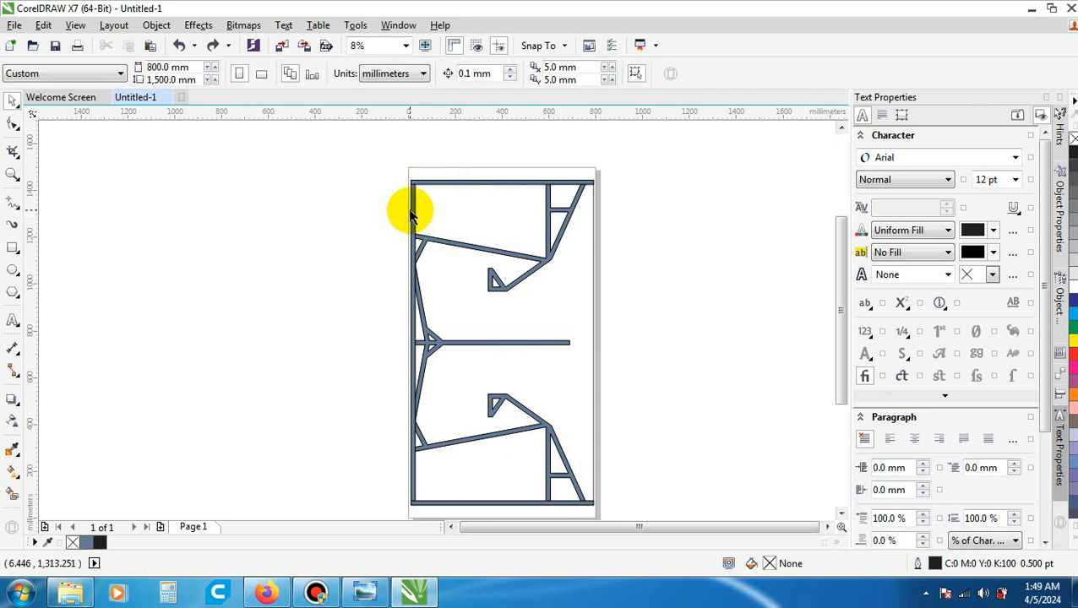
- Select the outer frame's upper, vertical and lower filled strips together and weld them into a single curve
{"action": "scroll", "coordinate": [409, 196], "scroll_direction": "up", "scroll_amount": 2}
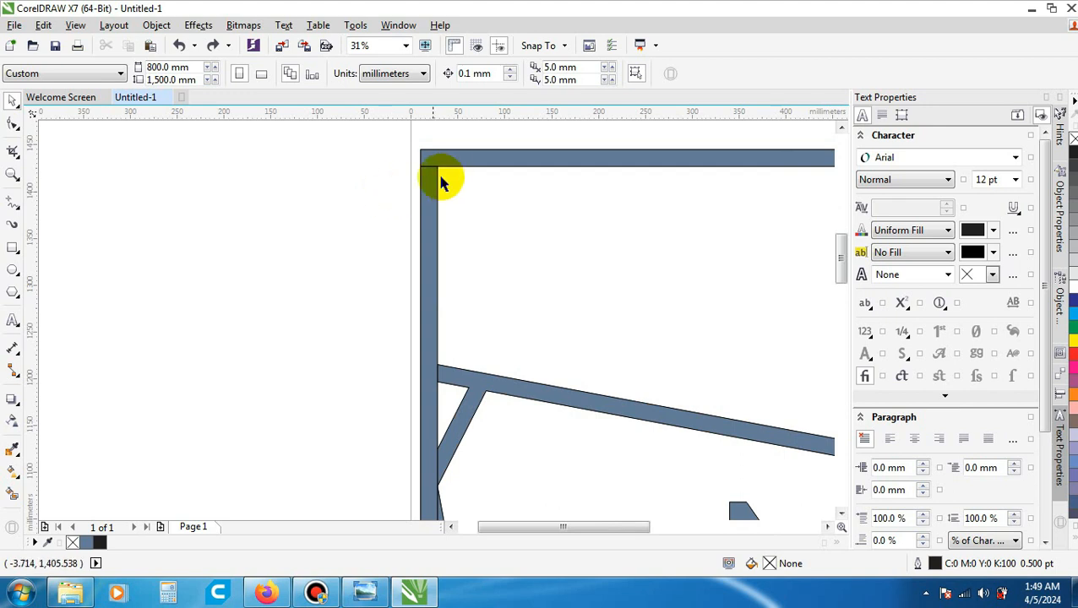
{"action": "left_click", "coordinate": [500, 163]}
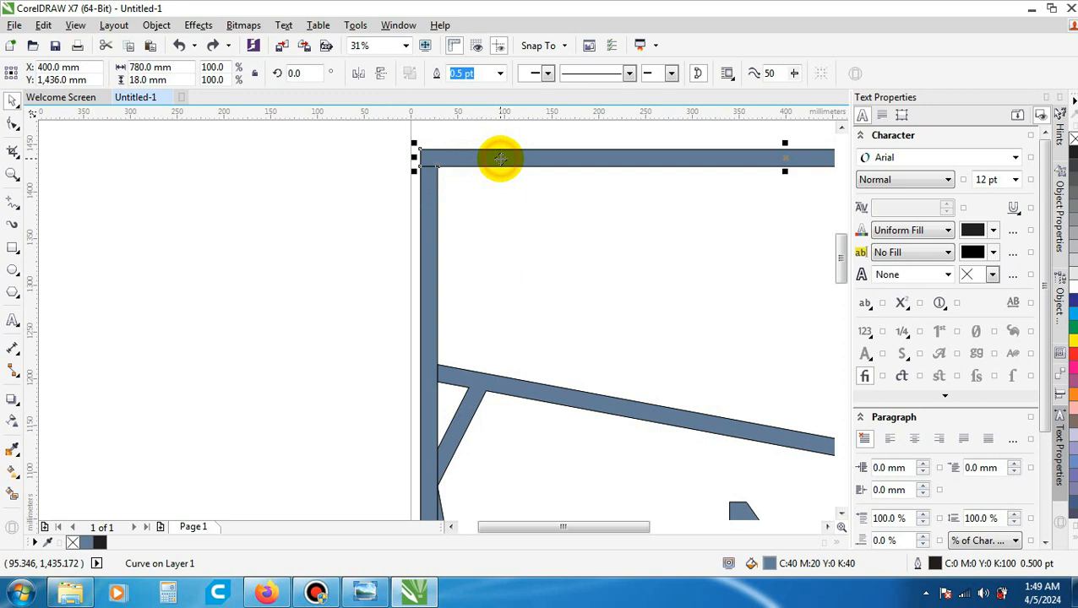
{"action": "left_click", "coordinate": [428, 252], "text": "shift"}
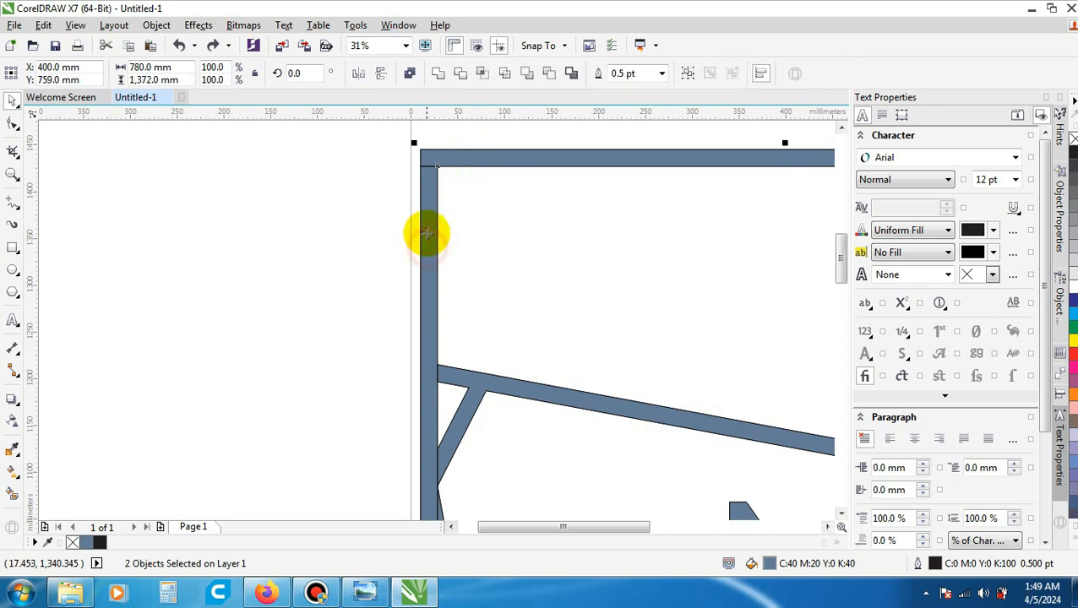
{"action": "scroll", "coordinate": [415, 207], "scroll_direction": "down", "scroll_amount": 2}
{"action": "scroll", "coordinate": [422, 207], "scroll_direction": "down", "scroll_amount": 1}
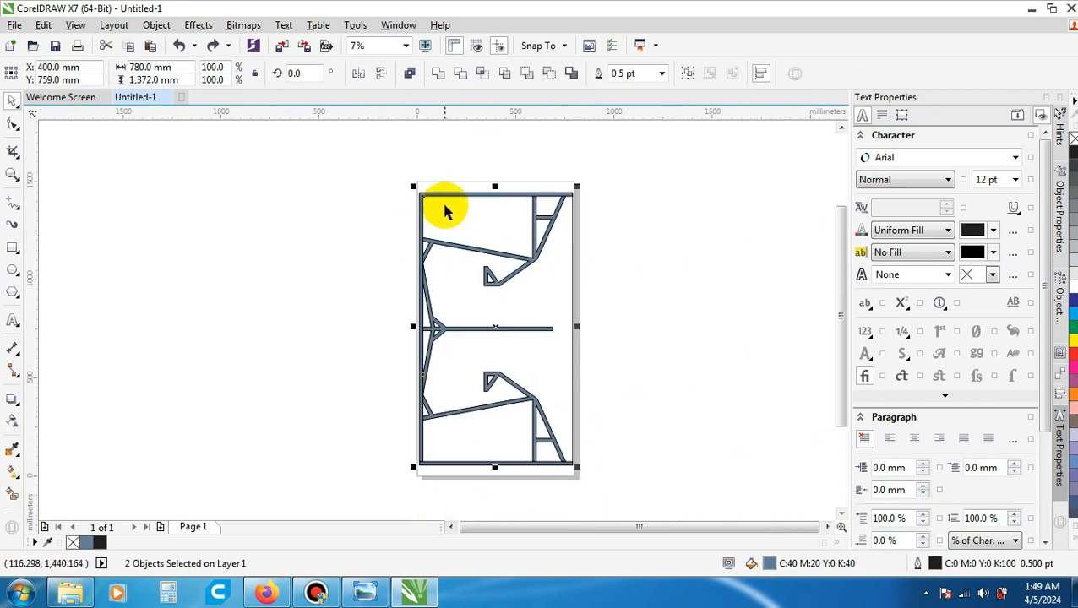
{"action": "scroll", "coordinate": [444, 254], "scroll_direction": "down", "scroll_amount": 1}
{"action": "scroll", "coordinate": [427, 376], "scroll_direction": "up", "scroll_amount": 2}
{"action": "scroll", "coordinate": [448, 380], "scroll_direction": "up", "scroll_amount": 3}
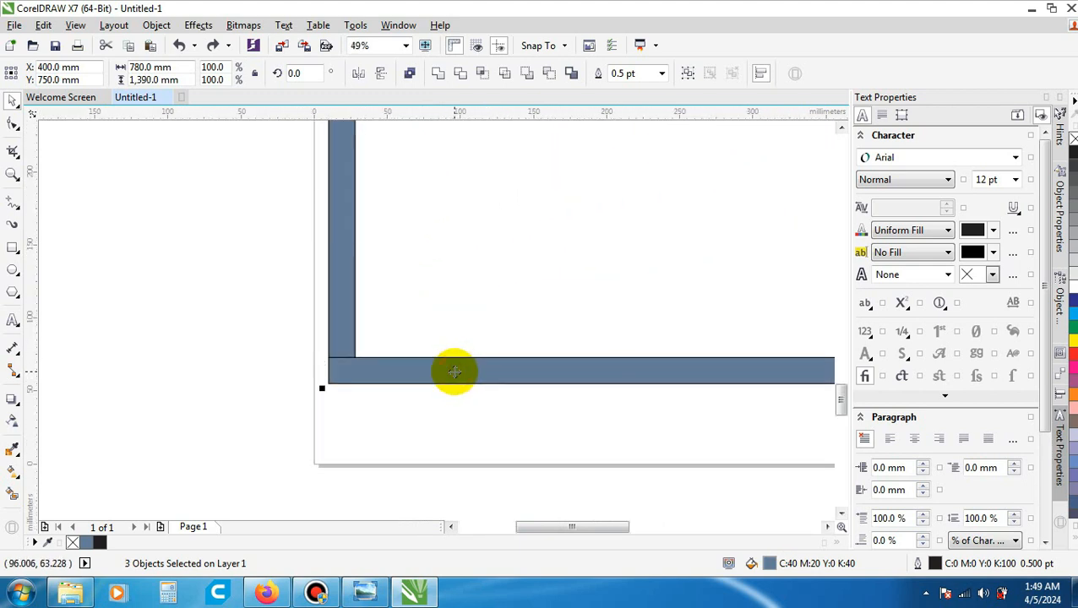
{"action": "scroll", "coordinate": [457, 418], "scroll_direction": "down", "scroll_amount": 4}
{"action": "scroll", "coordinate": [465, 346], "scroll_direction": "up", "scroll_amount": 1}
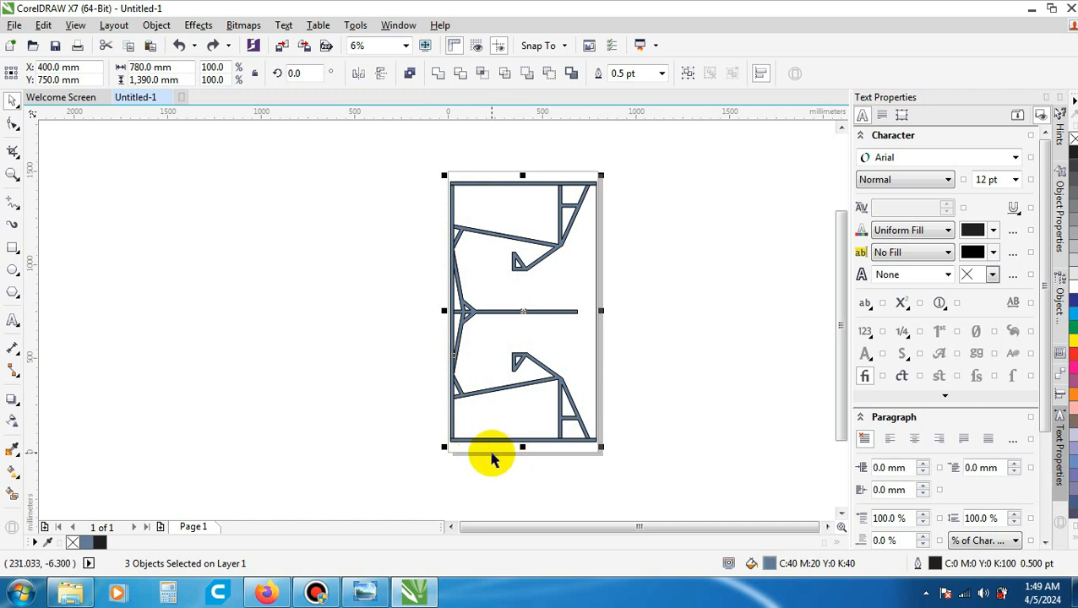
{"action": "left_click", "coordinate": [439, 74]}
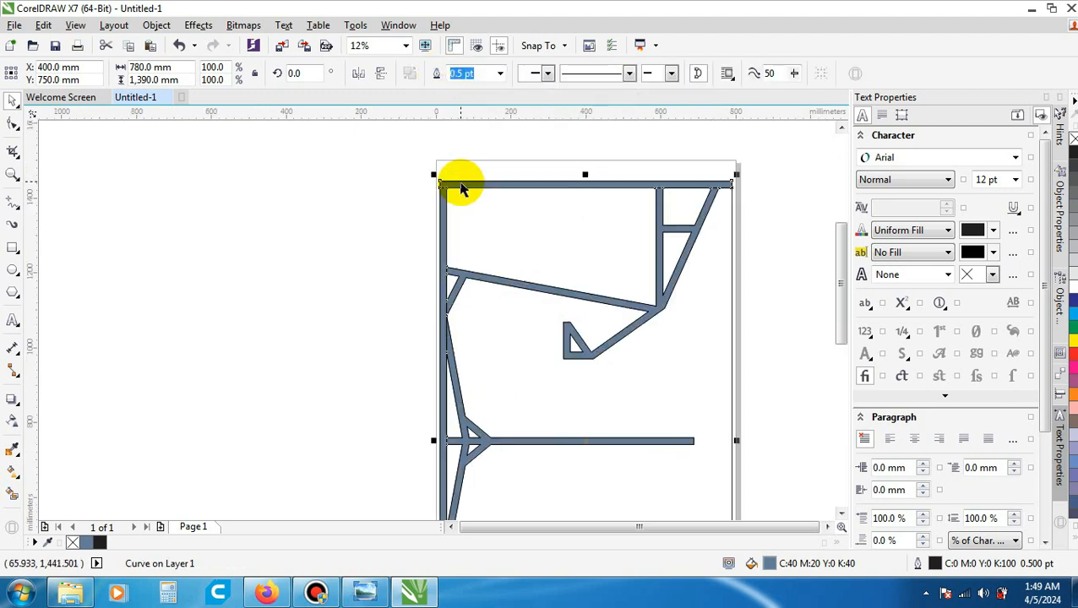
{"action": "scroll", "coordinate": [454, 179], "scroll_direction": "up", "scroll_amount": 1}
{"action": "scroll", "coordinate": [439, 184], "scroll_direction": "down", "scroll_amount": 1}
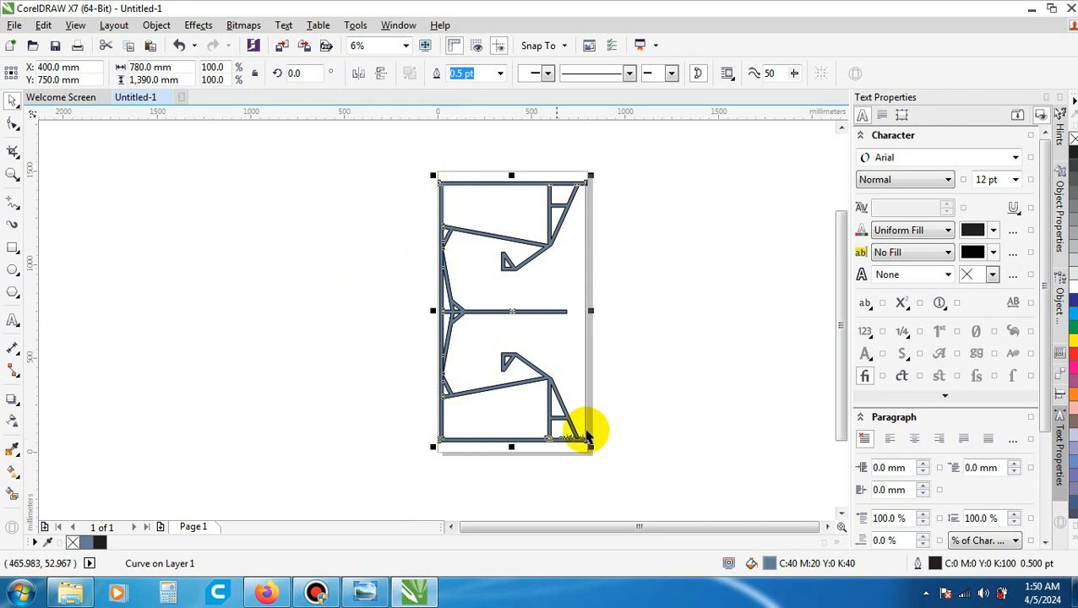
- Clear the selection and examine the filled frame, inner braces and central bar up close and as a whole
{"action": "left_click", "coordinate": [644, 398]}
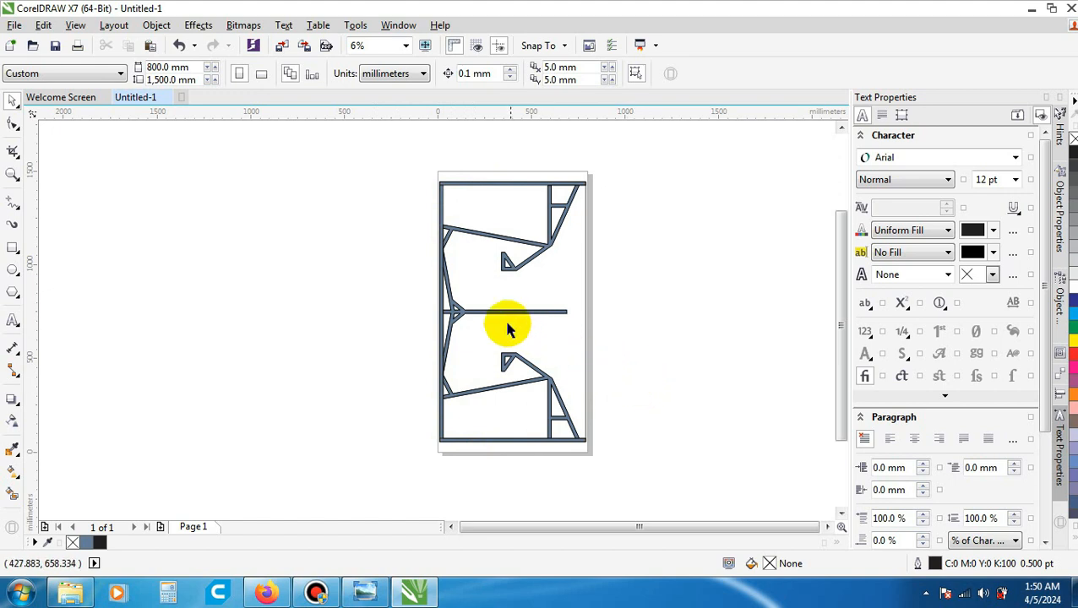
{"action": "scroll", "coordinate": [457, 296], "scroll_direction": "up", "scroll_amount": 1}
{"action": "scroll", "coordinate": [457, 296], "scroll_direction": "down", "scroll_amount": 1}
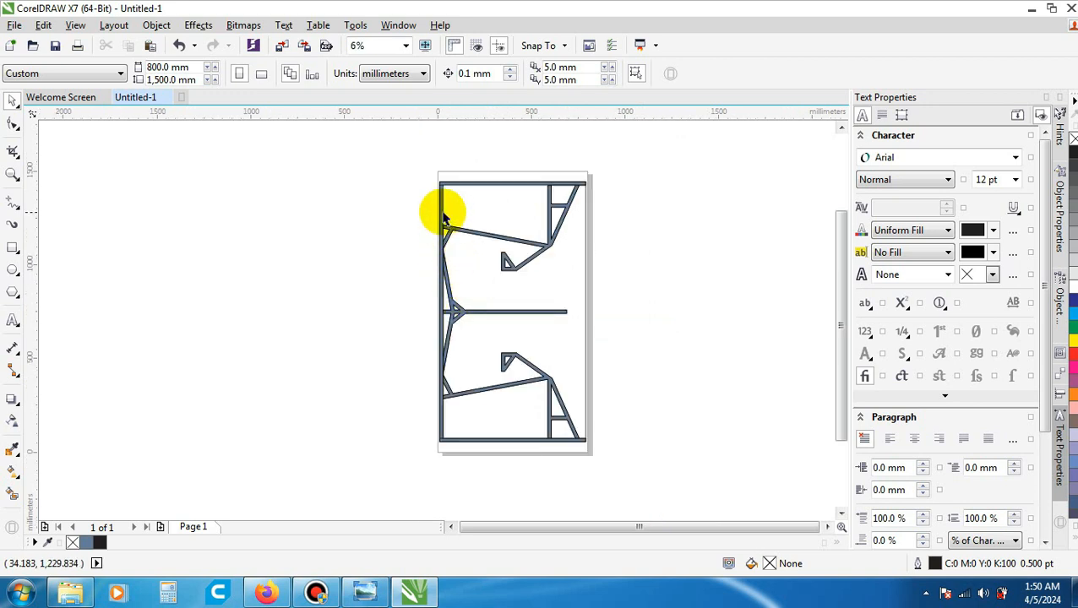
{"action": "scroll", "coordinate": [440, 211], "scroll_direction": "up", "scroll_amount": 1}
{"action": "scroll", "coordinate": [590, 228], "scroll_direction": "down", "scroll_amount": 1}
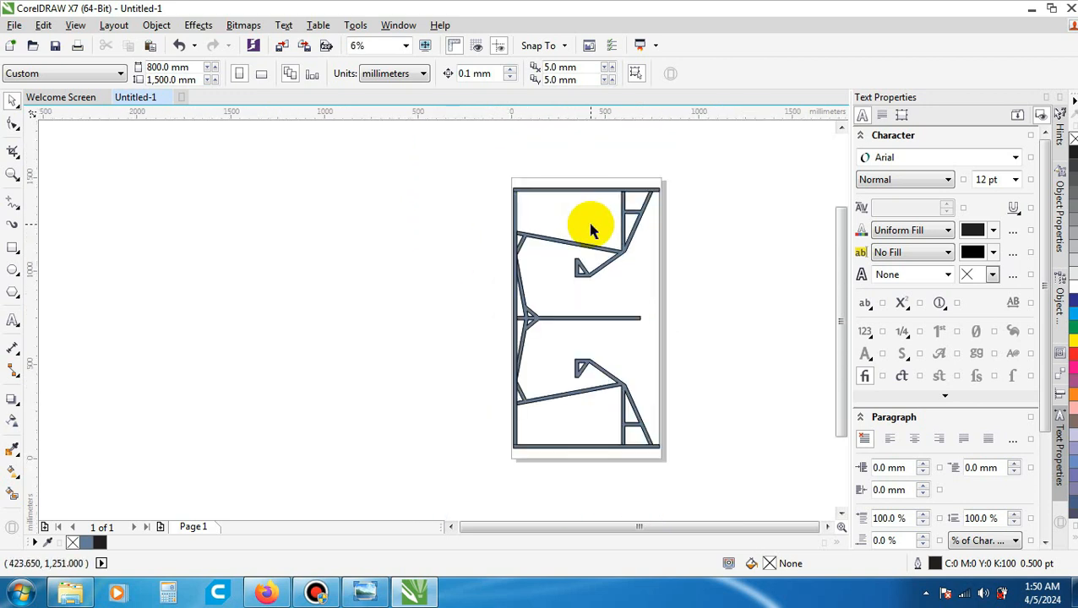
{"action": "scroll", "coordinate": [554, 218], "scroll_direction": "up", "scroll_amount": 1}
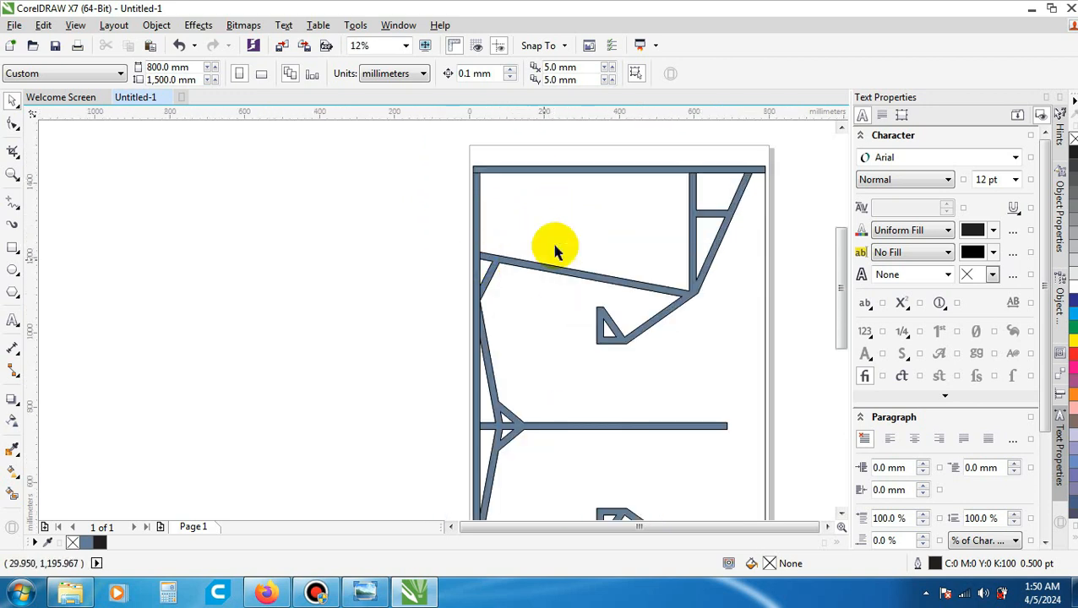
{"action": "scroll", "coordinate": [476, 255], "scroll_direction": "up", "scroll_amount": 1}
{"action": "scroll", "coordinate": [509, 269], "scroll_direction": "down", "scroll_amount": 2}
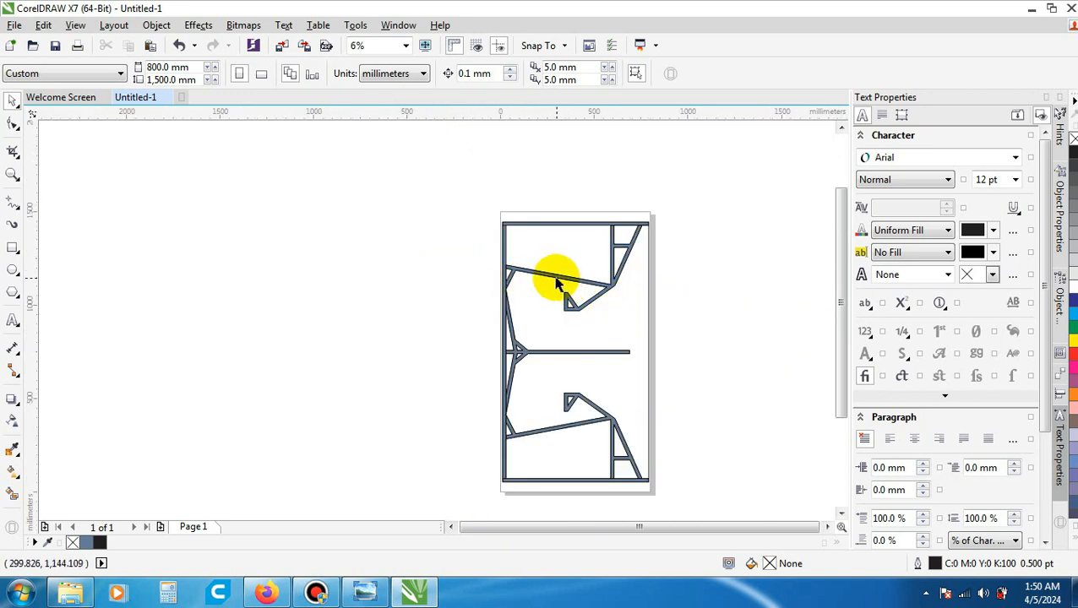
{"action": "scroll", "coordinate": [555, 236], "scroll_direction": "up", "scroll_amount": 1}
{"action": "scroll", "coordinate": [568, 223], "scroll_direction": "down", "scroll_amount": 1}
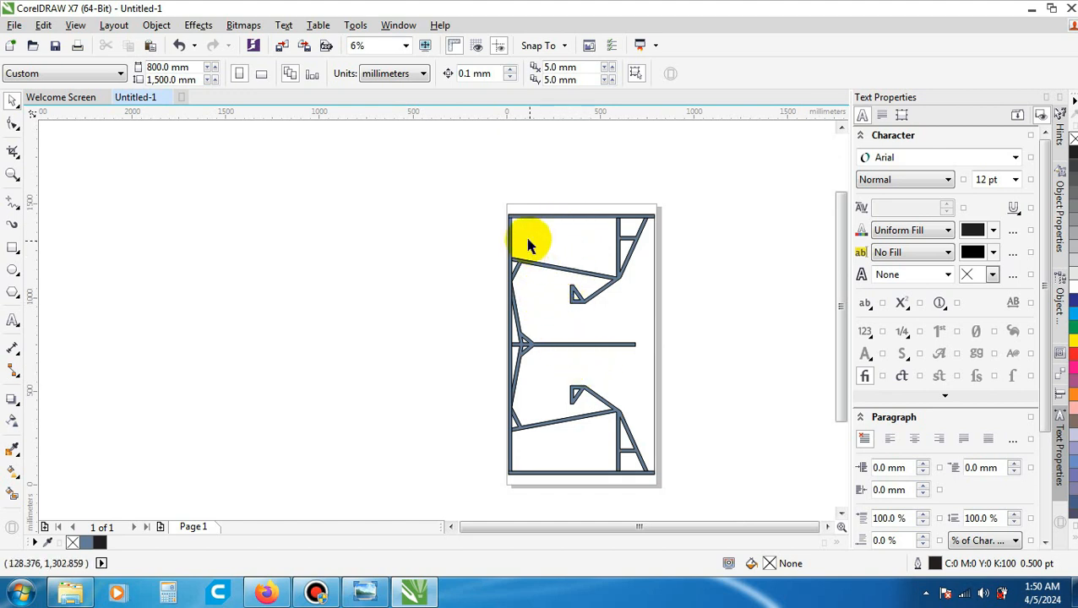
{"action": "scroll", "coordinate": [528, 257], "scroll_direction": "up", "scroll_amount": 1}
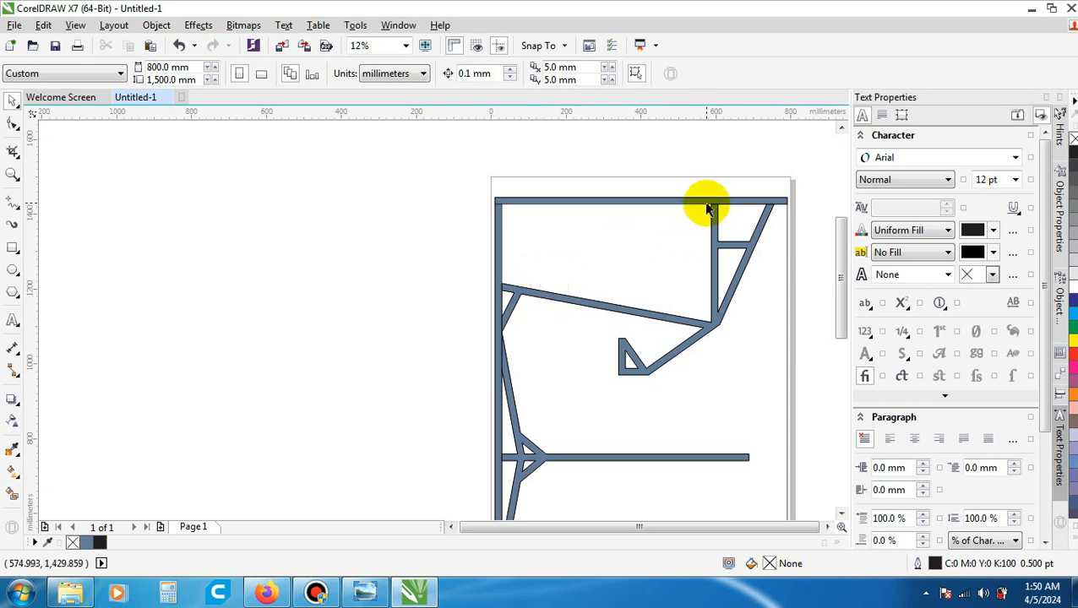
- Select the upper brace shape, central bar, lower diagonal's line and outer frame together, and group the four objects
{"action": "left_click", "coordinate": [714, 321]}
{"action": "left_click", "coordinate": [670, 460], "text": "shift"}
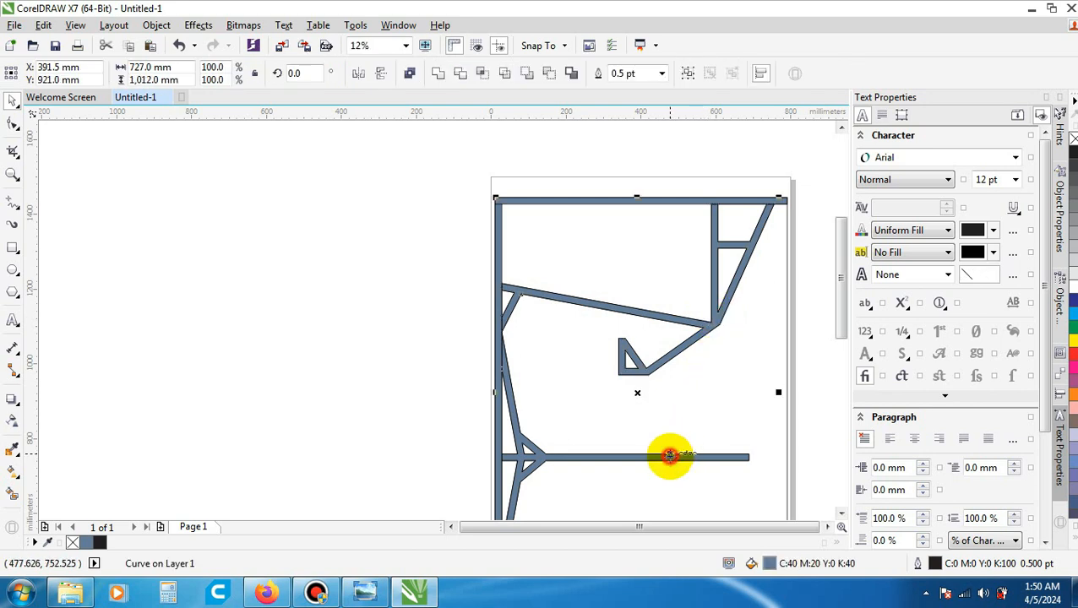
{"action": "scroll", "coordinate": [621, 301], "scroll_direction": "down", "scroll_amount": 3}
{"action": "scroll", "coordinate": [613, 378], "scroll_direction": "up", "scroll_amount": 3}
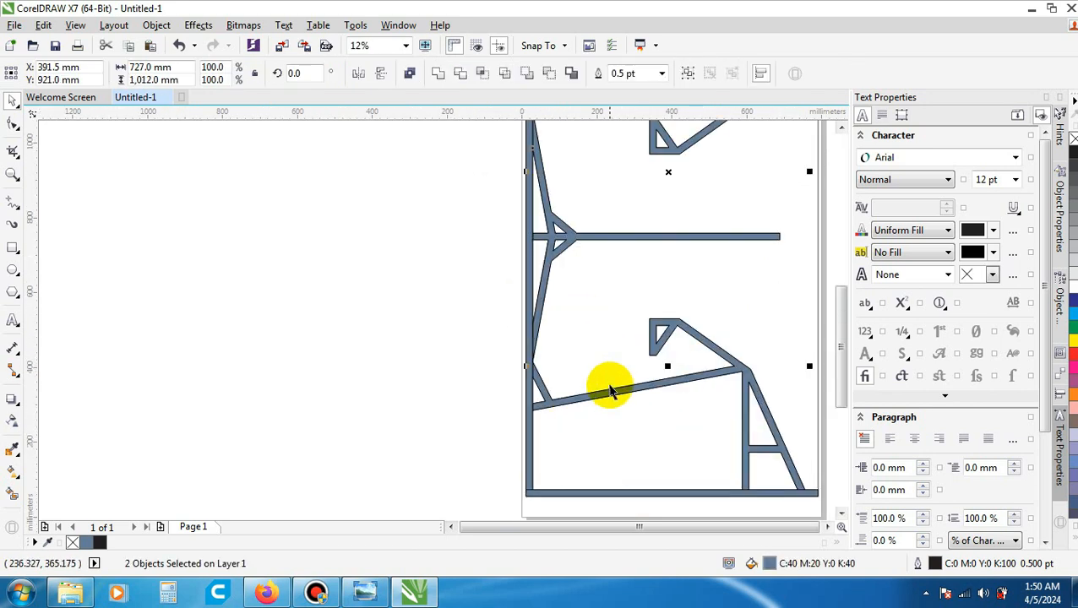
{"action": "left_click", "coordinate": [608, 389], "text": "shift"}
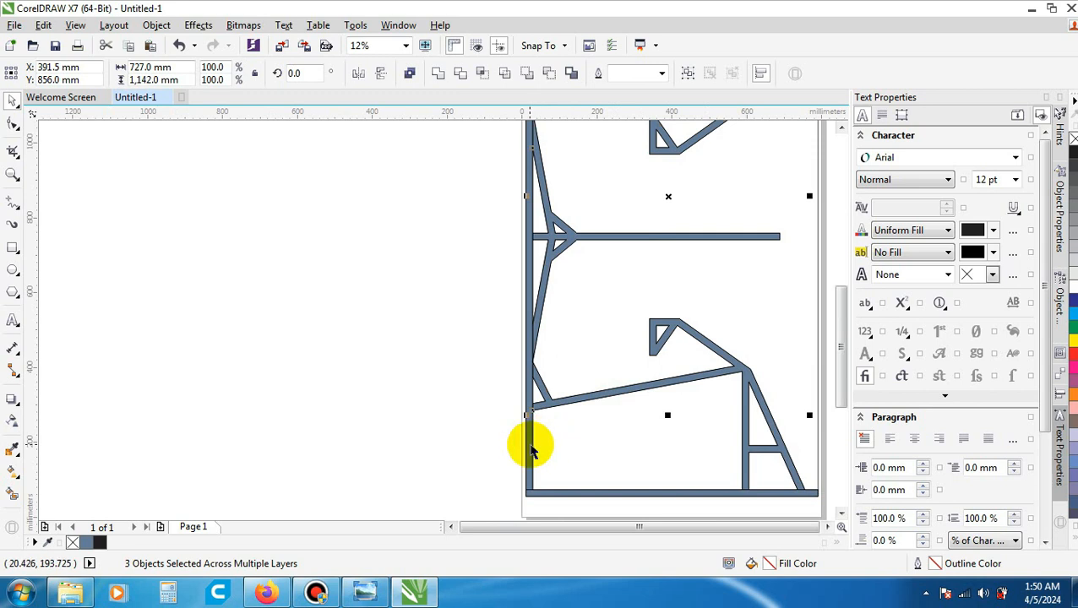
{"action": "left_click", "coordinate": [529, 450], "text": "shift"}
{"action": "scroll", "coordinate": [530, 443], "scroll_direction": "down", "scroll_amount": 1}
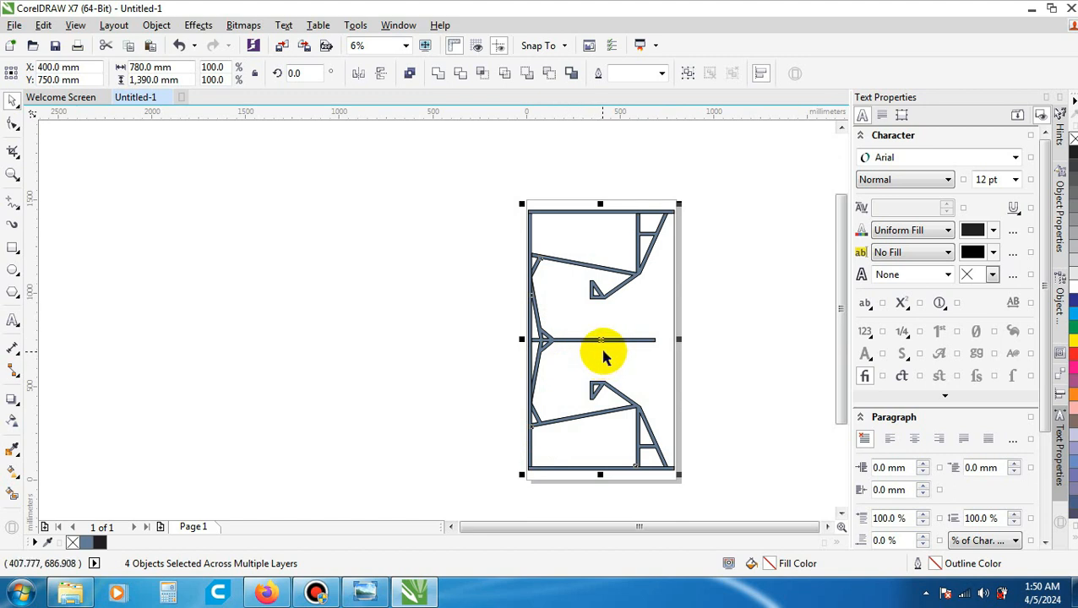
{"action": "scroll", "coordinate": [617, 340], "scroll_direction": "up", "scroll_amount": 1}
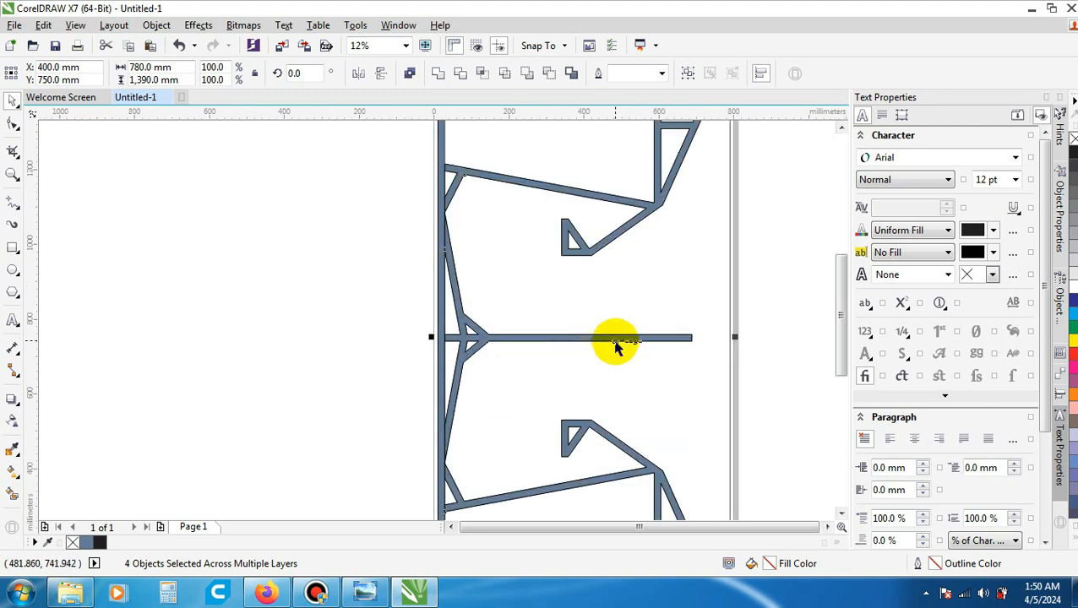
{"action": "key", "text": "ctrl+g"}
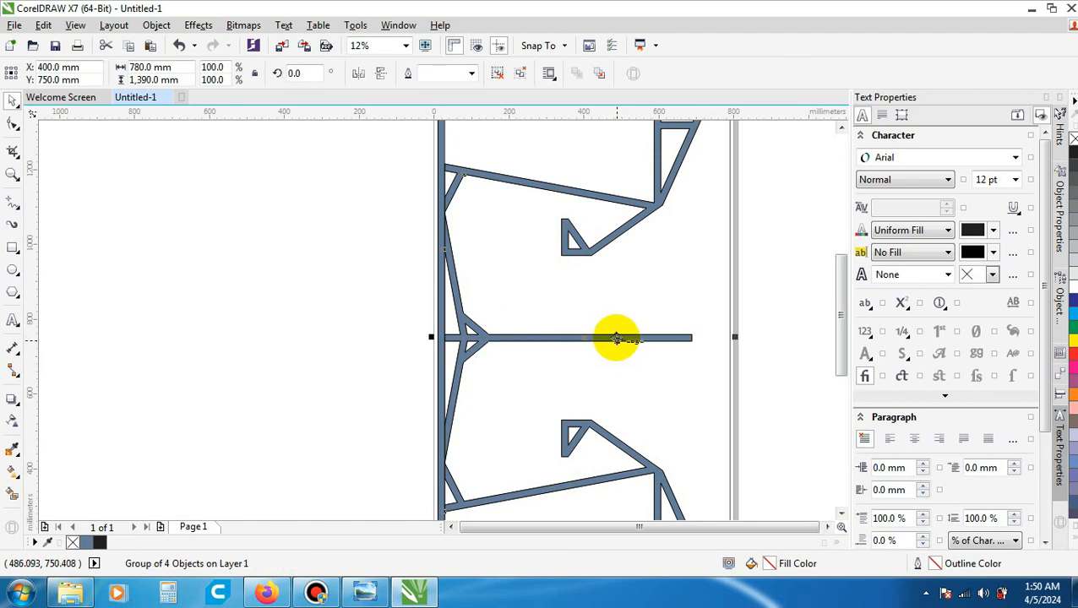
- Try to move the grouped panel about 970 mm off the left side of the page, and select the lower brace remaining on it
{"action": "left_click_drag", "start_coordinate": [617, 336], "coordinate": [253, 331]}
{"action": "scroll", "coordinate": [445, 322], "scroll_direction": "down", "scroll_amount": 2}
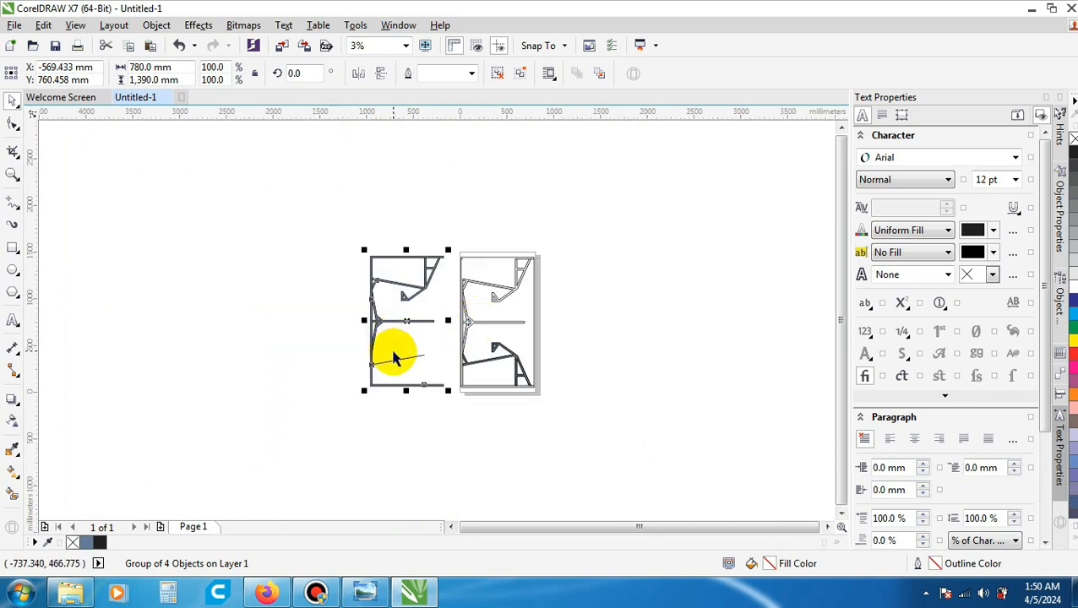
{"action": "scroll", "coordinate": [393, 356], "scroll_direction": "up", "scroll_amount": 2}
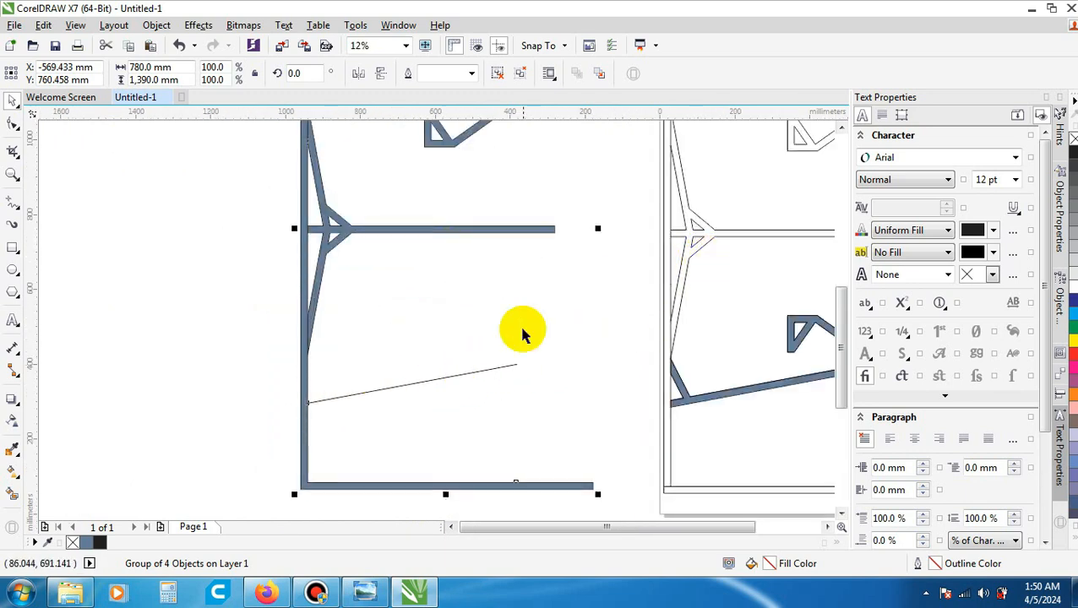
{"action": "scroll", "coordinate": [500, 348], "scroll_direction": "down", "scroll_amount": 1}
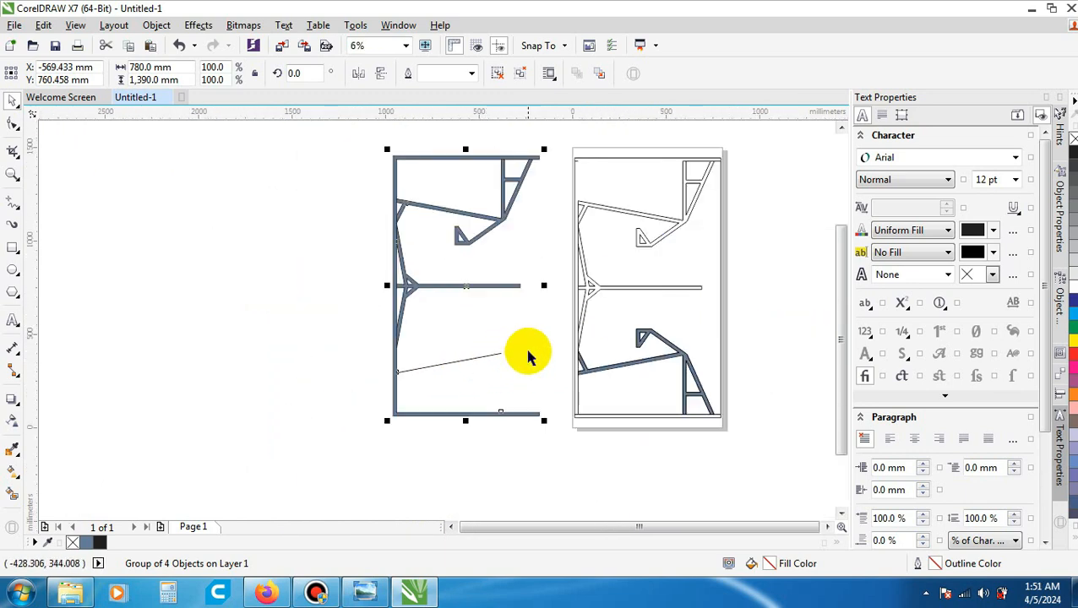
{"action": "scroll", "coordinate": [632, 309], "scroll_direction": "up", "scroll_amount": 1}
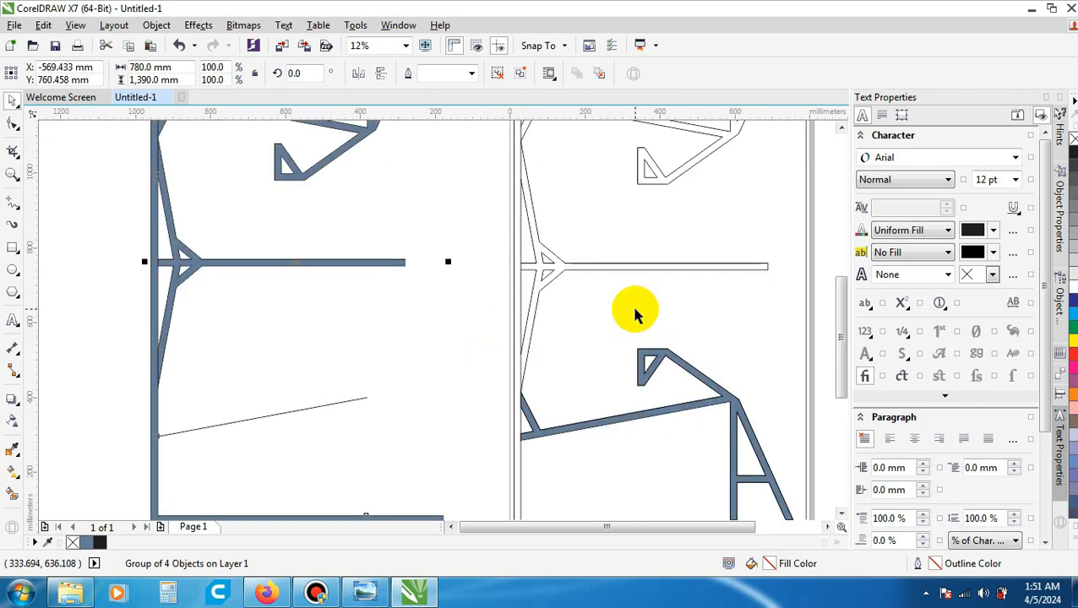
{"action": "scroll", "coordinate": [664, 414], "scroll_direction": "up", "scroll_amount": 1}
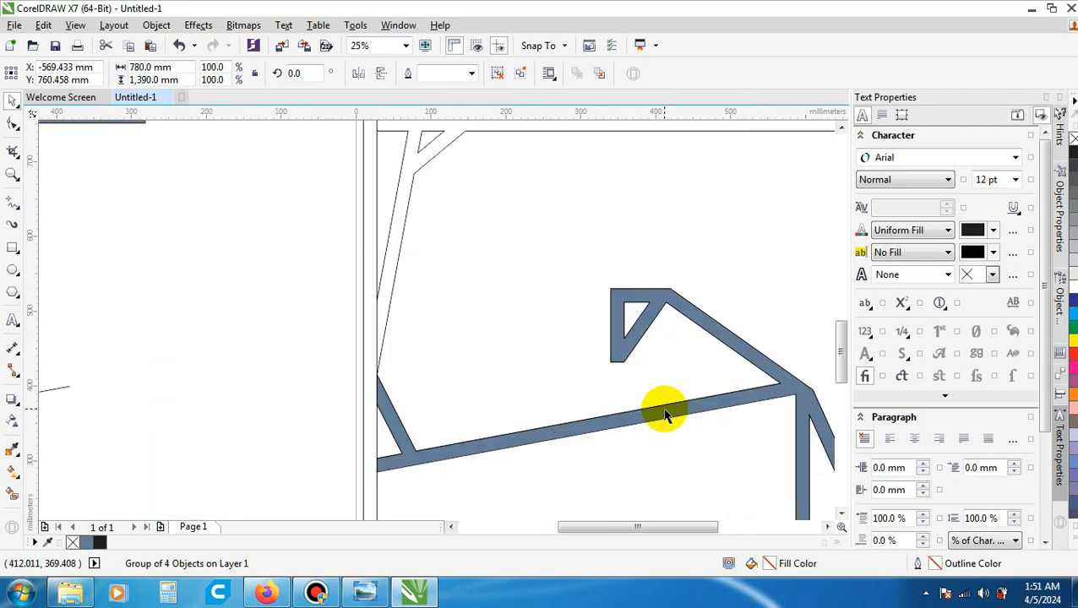
{"action": "scroll", "coordinate": [672, 410], "scroll_direction": "down", "scroll_amount": 1}
{"action": "left_click", "coordinate": [673, 413]}
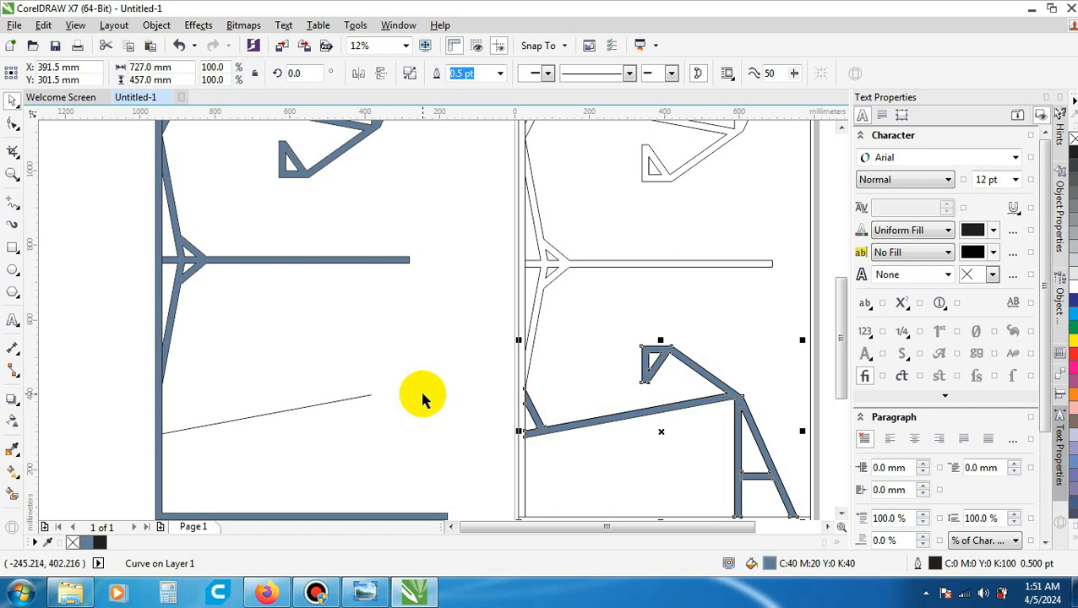
- Undo the move and the grouping of the panel pieces, and clear the selection
{"action": "left_click", "coordinate": [43, 24]}
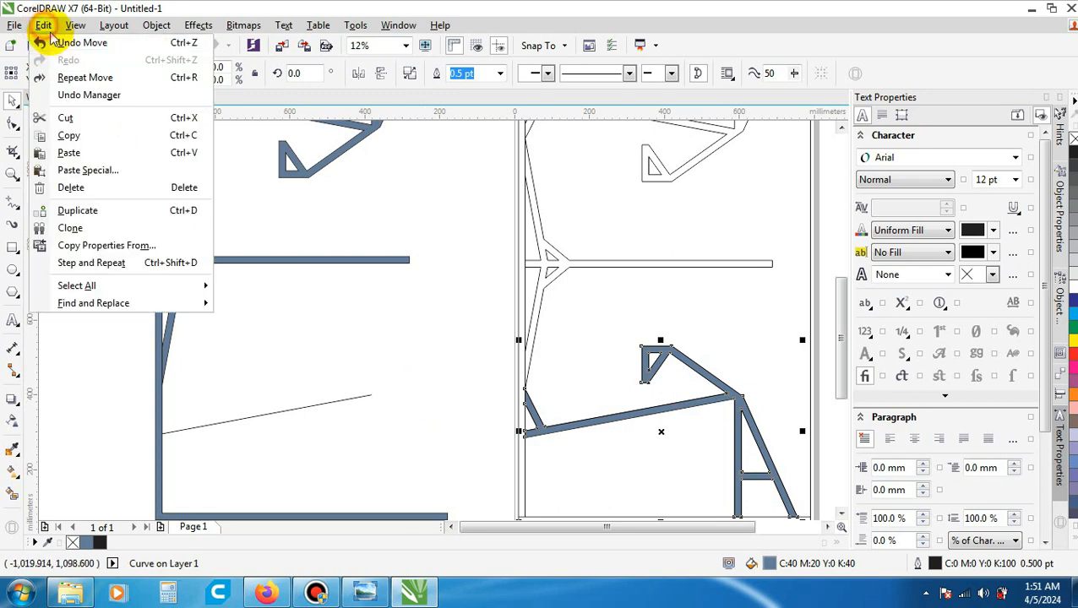
{"action": "left_click", "coordinate": [54, 41]}
{"action": "scroll", "coordinate": [322, 244], "scroll_direction": "down", "scroll_amount": 2}
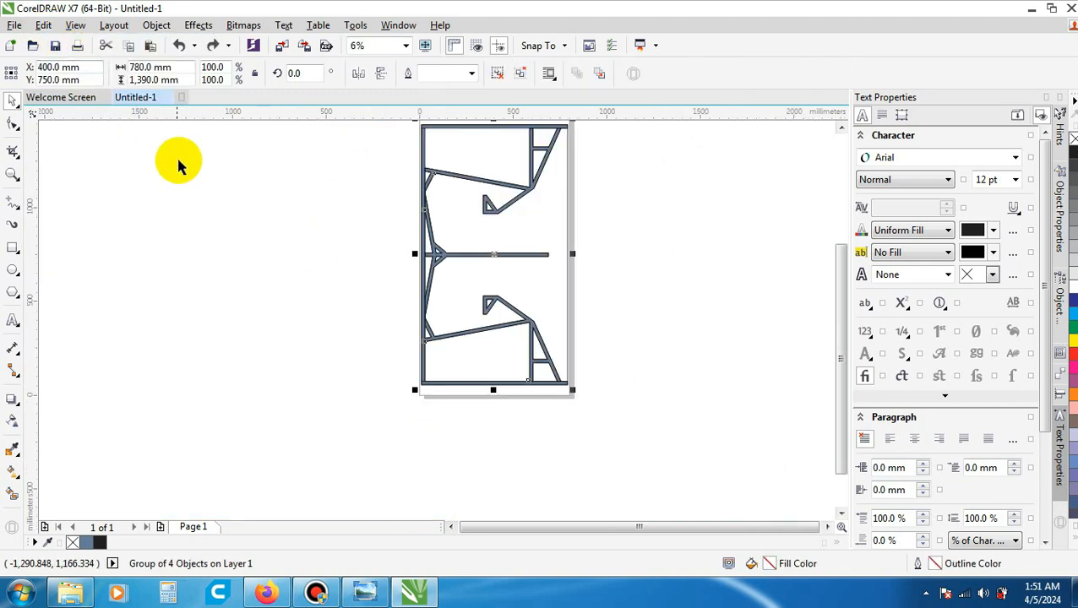
{"action": "scroll", "coordinate": [506, 312], "scroll_direction": "up", "scroll_amount": 2}
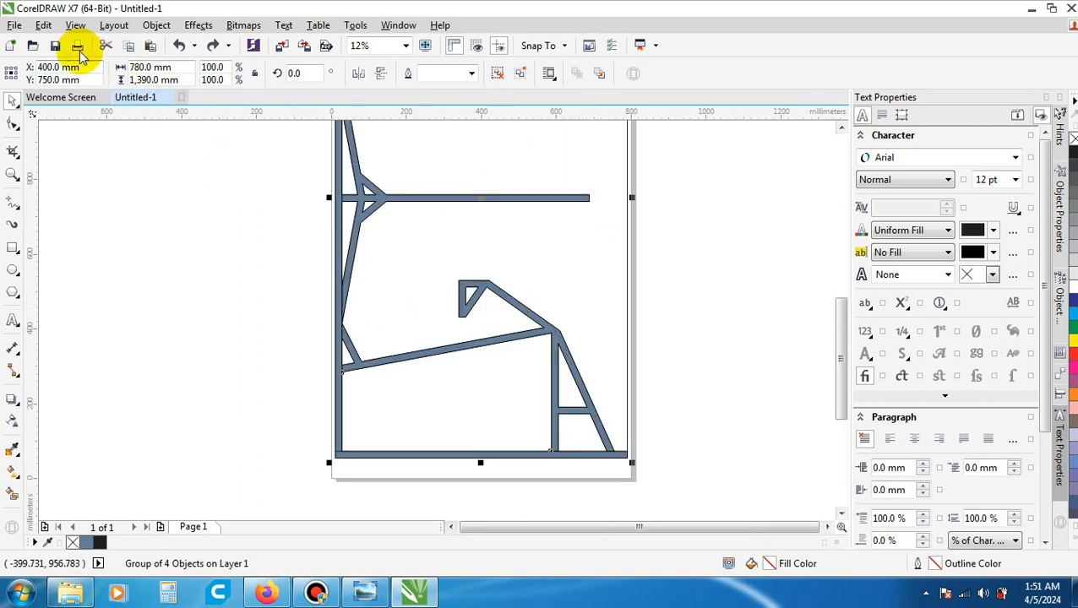
{"action": "left_click", "coordinate": [43, 25]}
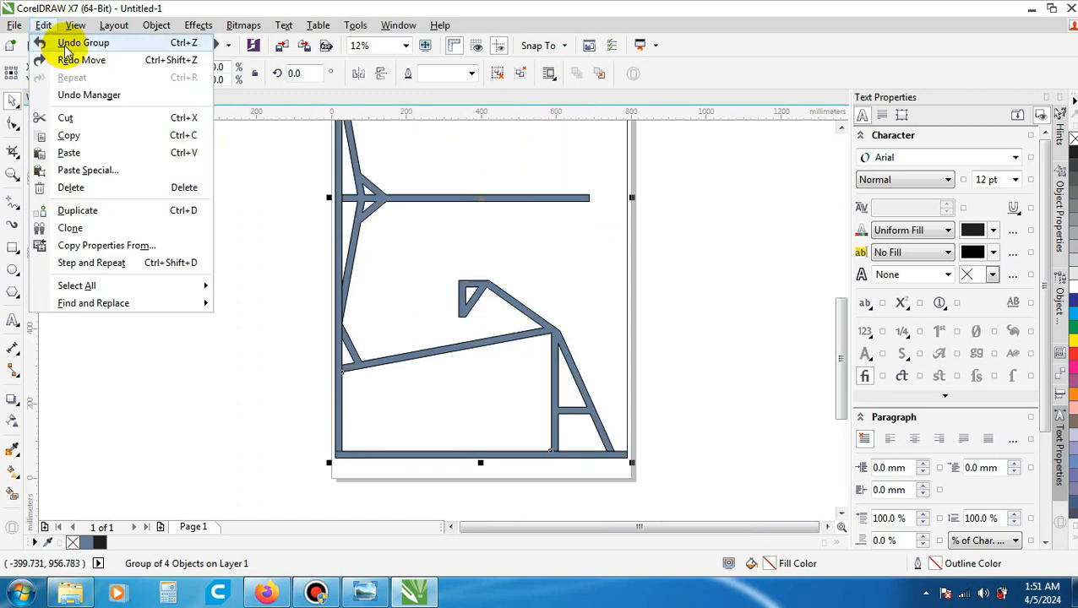
{"action": "left_click", "coordinate": [67, 42]}
{"action": "left_click", "coordinate": [729, 367]}
{"action": "scroll", "coordinate": [729, 397], "scroll_direction": "down", "scroll_amount": 2}
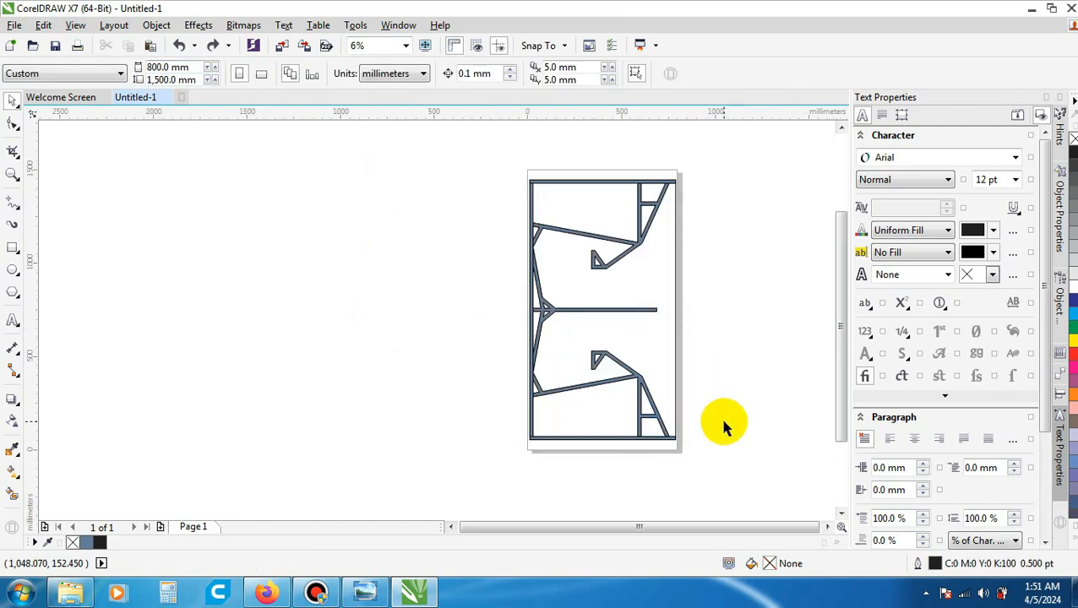
- Examine the lower brace, its diagonal strip and the central bar on the restored panel
{"action": "scroll", "coordinate": [668, 304], "scroll_direction": "up", "scroll_amount": 2}
{"action": "scroll", "coordinate": [656, 293], "scroll_direction": "down", "scroll_amount": 2}
{"action": "scroll", "coordinate": [650, 320], "scroll_direction": "up", "scroll_amount": 2}
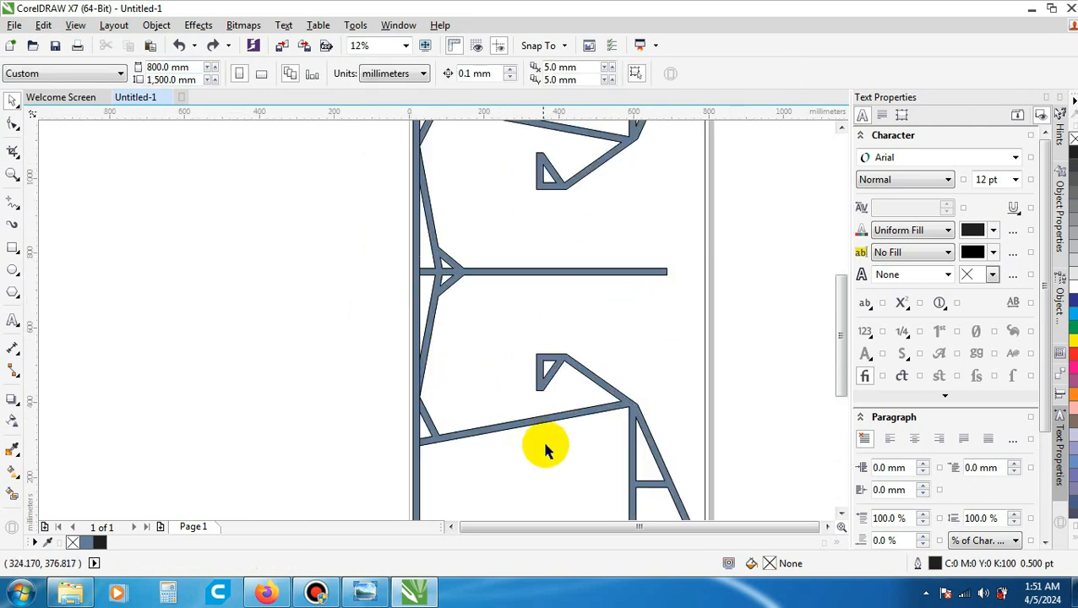
{"action": "scroll", "coordinate": [524, 426], "scroll_direction": "up", "scroll_amount": 2}
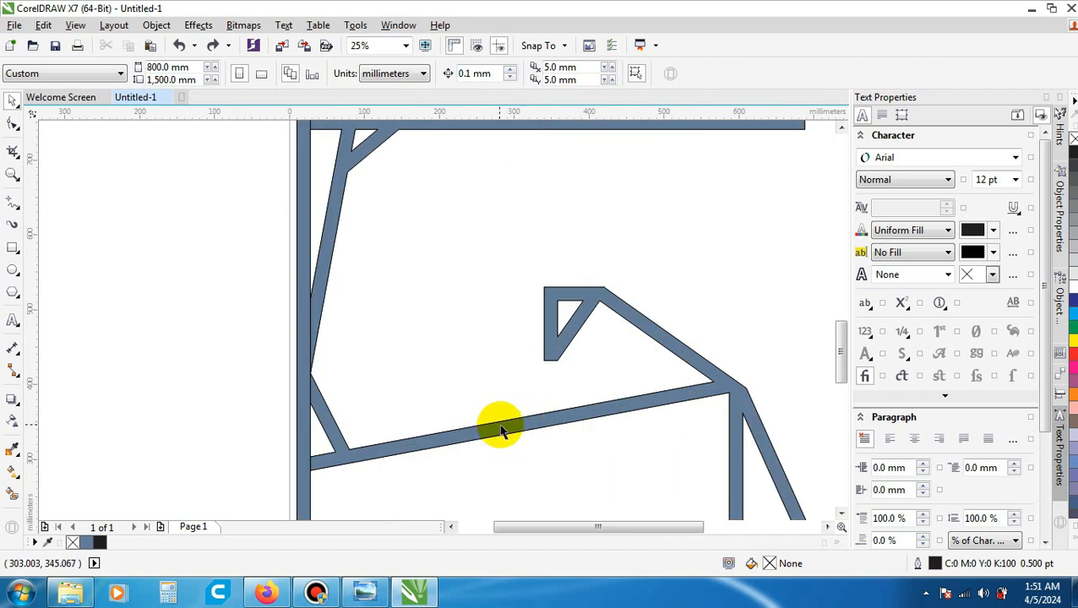
{"action": "scroll", "coordinate": [644, 392], "scroll_direction": "down", "scroll_amount": 4}
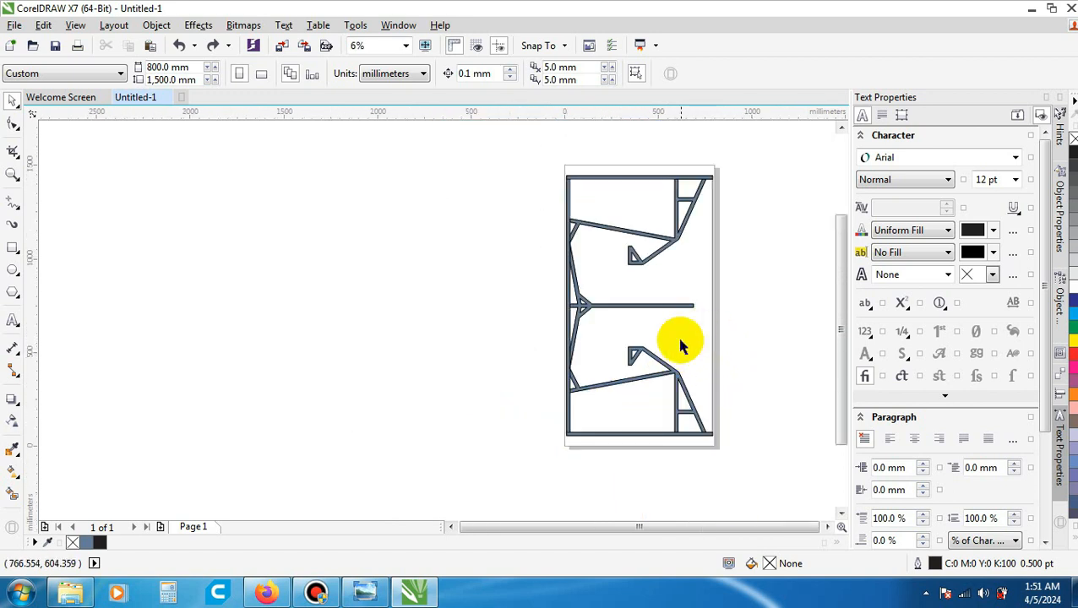
{"action": "scroll", "coordinate": [702, 292], "scroll_direction": "up", "scroll_amount": 1}
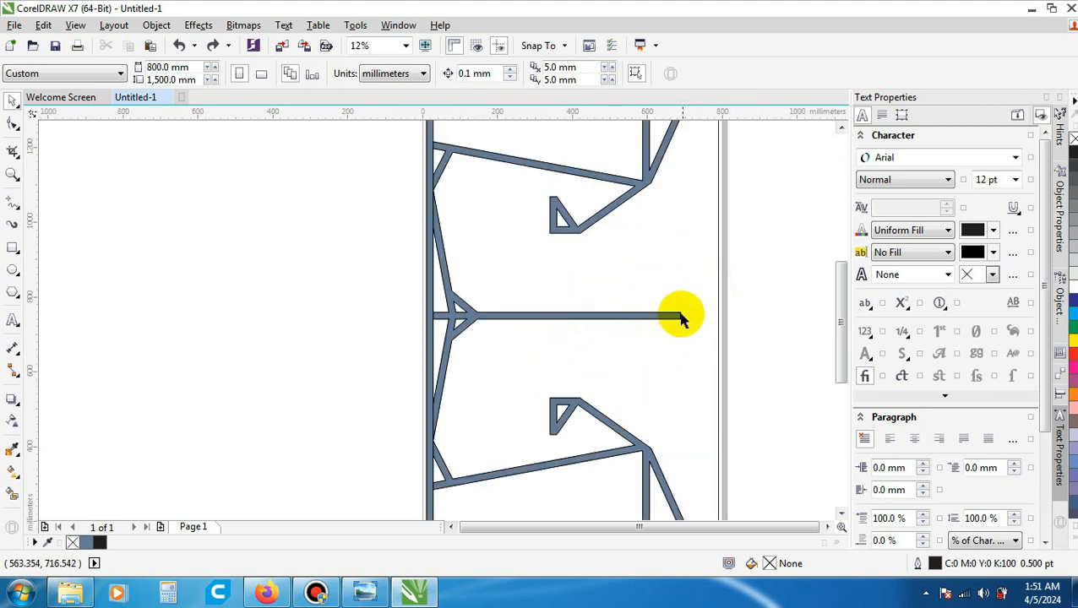
{"action": "scroll", "coordinate": [652, 321], "scroll_direction": "down", "scroll_amount": 1}
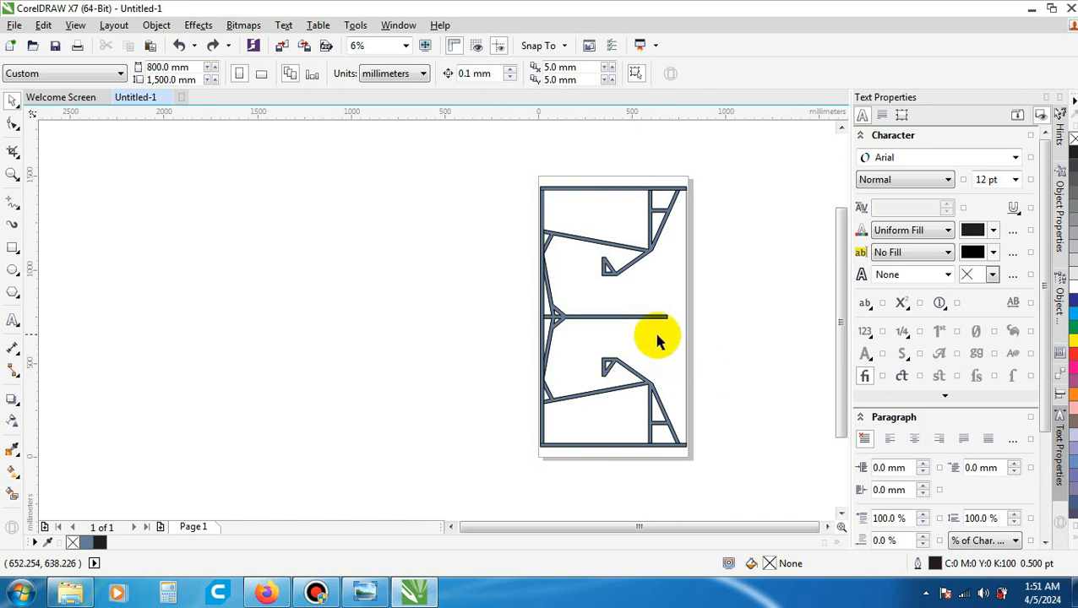
{"action": "scroll", "coordinate": [659, 341], "scroll_direction": "up", "scroll_amount": 1}
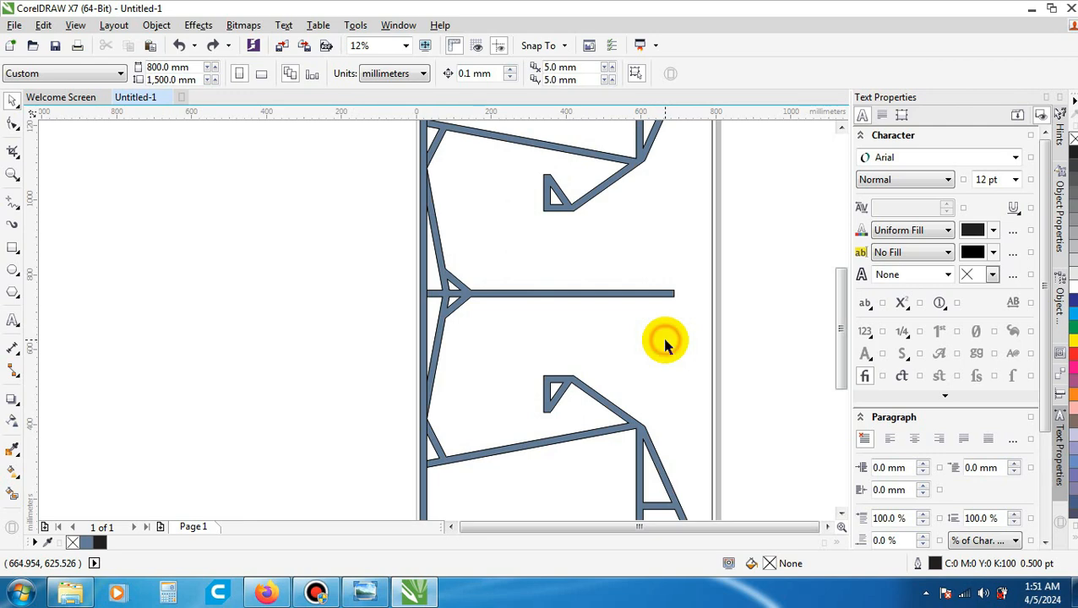
{"action": "scroll", "coordinate": [665, 345], "scroll_direction": "down", "scroll_amount": 1}
{"action": "scroll", "coordinate": [683, 341], "scroll_direction": "up", "scroll_amount": 1}
- Select the thin vertical line along the frame's open side to check it, deselect it, and inspect that edge up close
{"action": "left_click", "coordinate": [694, 317]}
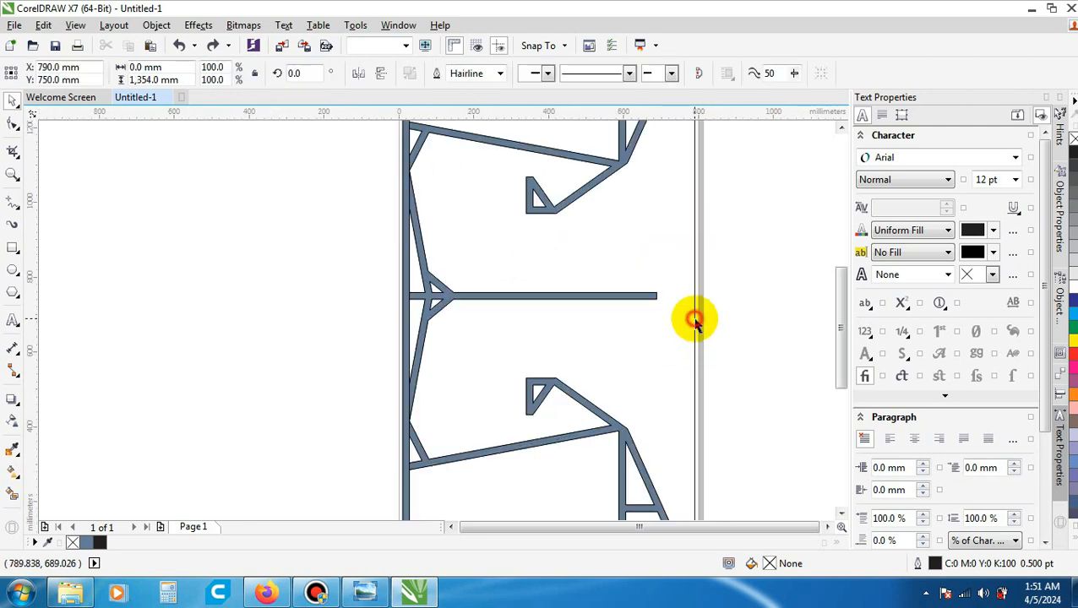
{"action": "scroll", "coordinate": [705, 338], "scroll_direction": "down", "scroll_amount": 1}
{"action": "left_click", "coordinate": [718, 343]}
{"action": "scroll", "coordinate": [691, 375], "scroll_direction": "up", "scroll_amount": 1}
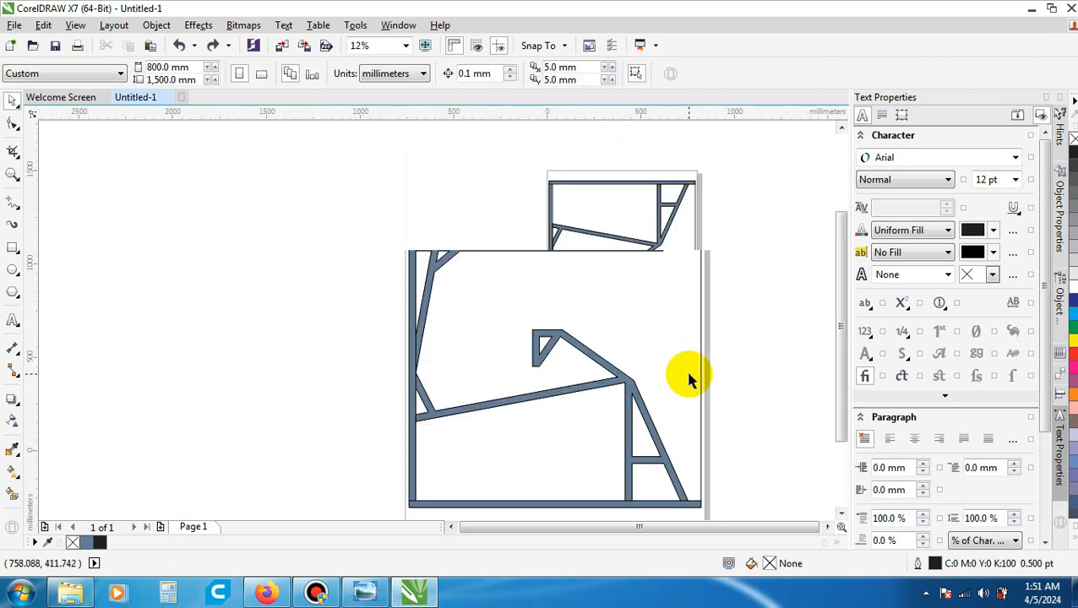
{"action": "scroll", "coordinate": [701, 346], "scroll_direction": "down", "scroll_amount": 1}
{"action": "scroll", "coordinate": [701, 325], "scroll_direction": "up", "scroll_amount": 1}
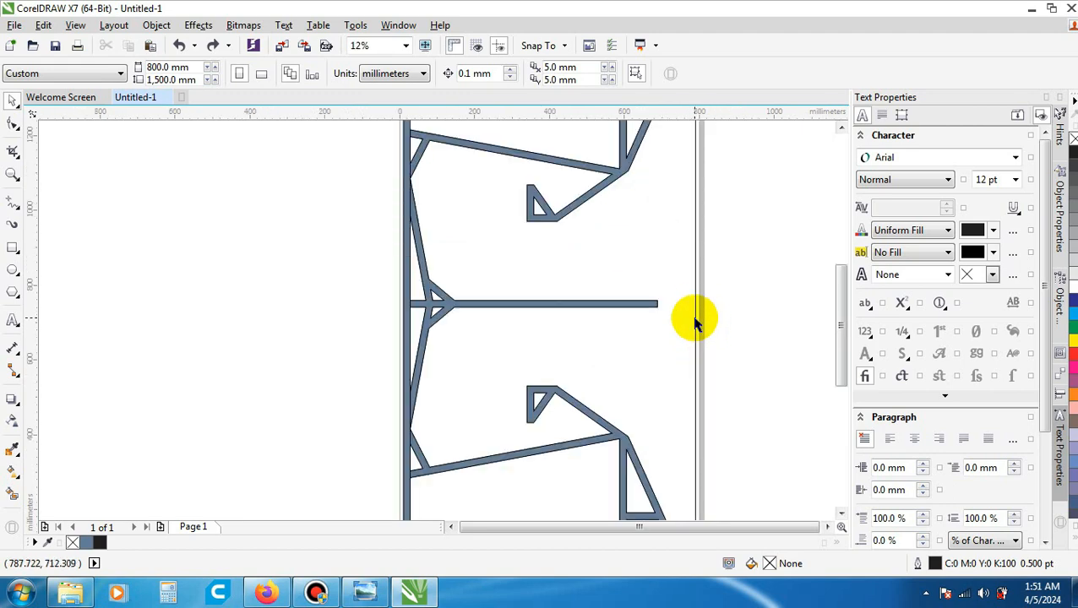
{"action": "scroll", "coordinate": [694, 321], "scroll_direction": "down", "scroll_amount": 1}
{"action": "scroll", "coordinate": [695, 318], "scroll_direction": "up", "scroll_amount": 1}
{"action": "scroll", "coordinate": [695, 331], "scroll_direction": "up", "scroll_amount": 2}
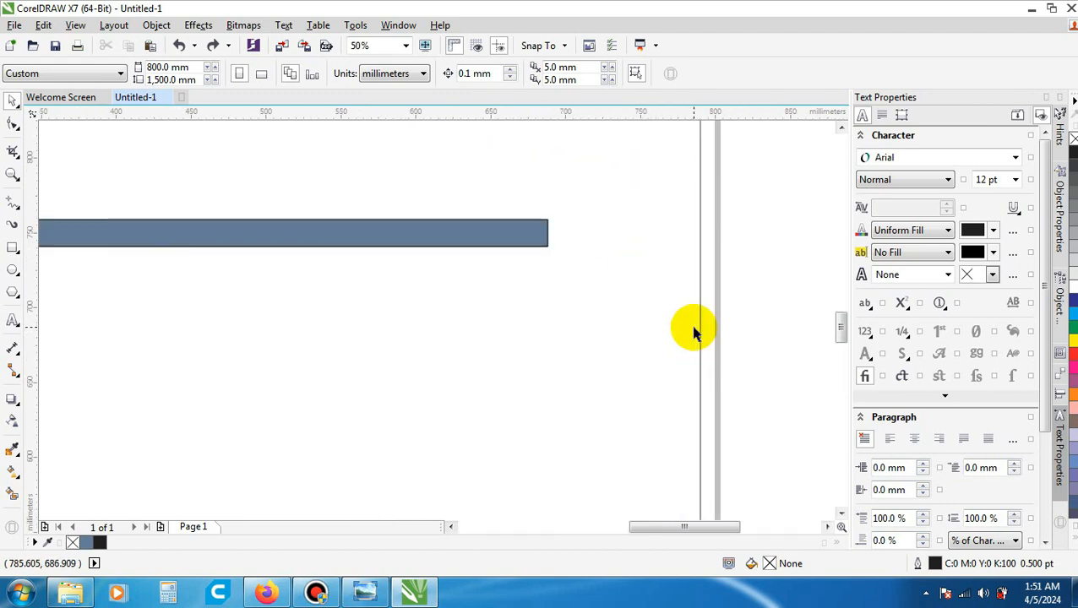
{"action": "scroll", "coordinate": [693, 329], "scroll_direction": "down", "scroll_amount": 3}
{"action": "scroll", "coordinate": [664, 317], "scroll_direction": "up", "scroll_amount": 2}
{"action": "scroll", "coordinate": [675, 372], "scroll_direction": "down", "scroll_amount": 2}
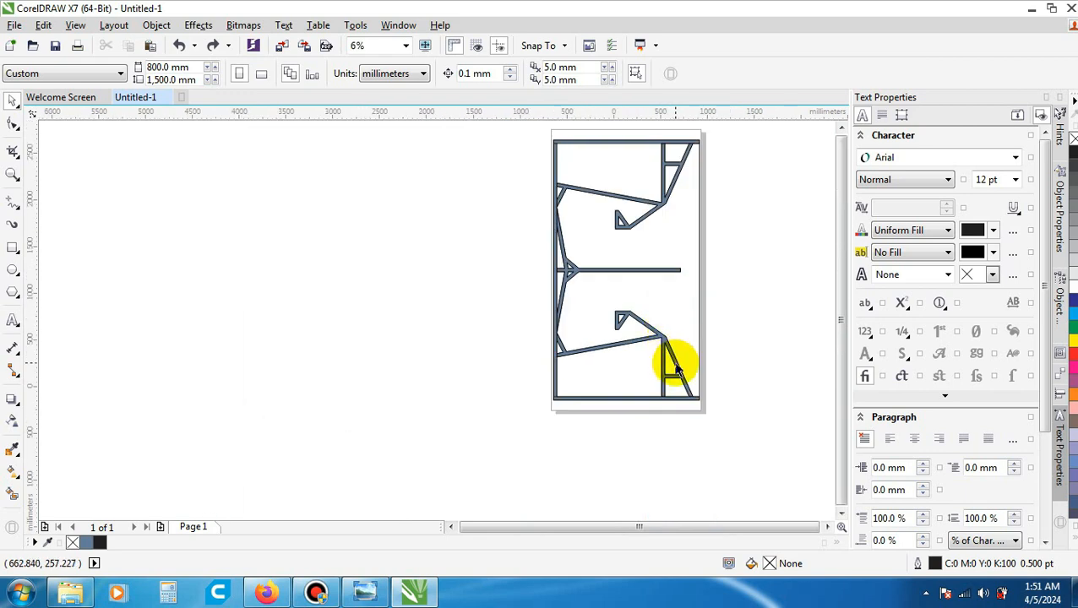
- Examine the filled upper brace, its small triangular hook and its joints with the vertical frame bar
{"action": "scroll", "coordinate": [701, 292], "scroll_direction": "down", "scroll_amount": 1}
{"action": "scroll", "coordinate": [700, 294], "scroll_direction": "up", "scroll_amount": 1}
{"action": "scroll", "coordinate": [633, 287], "scroll_direction": "up", "scroll_amount": 2}
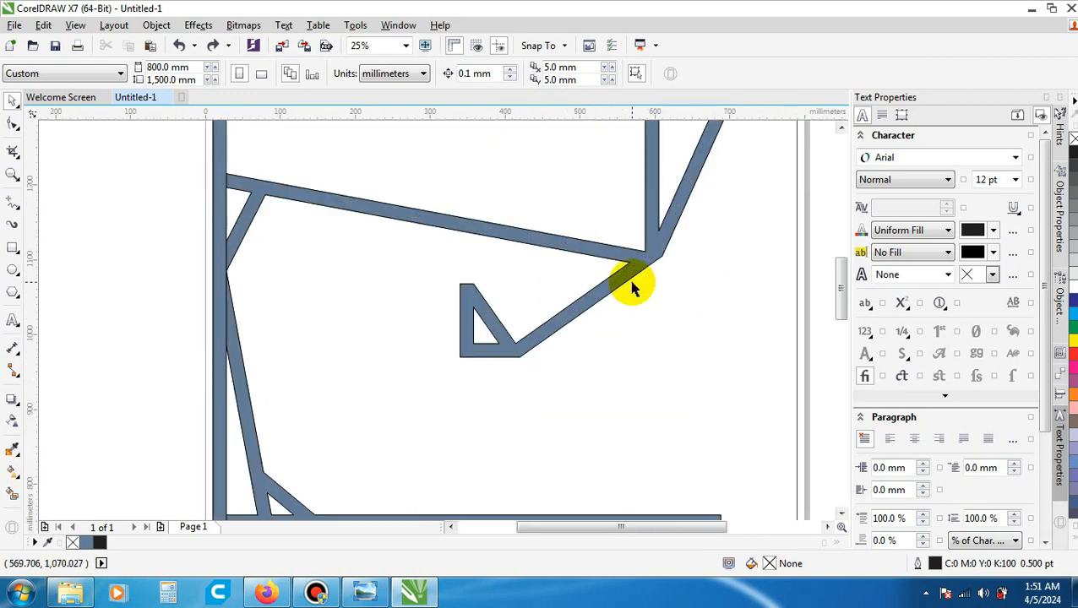
{"action": "scroll", "coordinate": [634, 291], "scroll_direction": "down", "scroll_amount": 1}
{"action": "scroll", "coordinate": [520, 294], "scroll_direction": "up", "scroll_amount": 1}
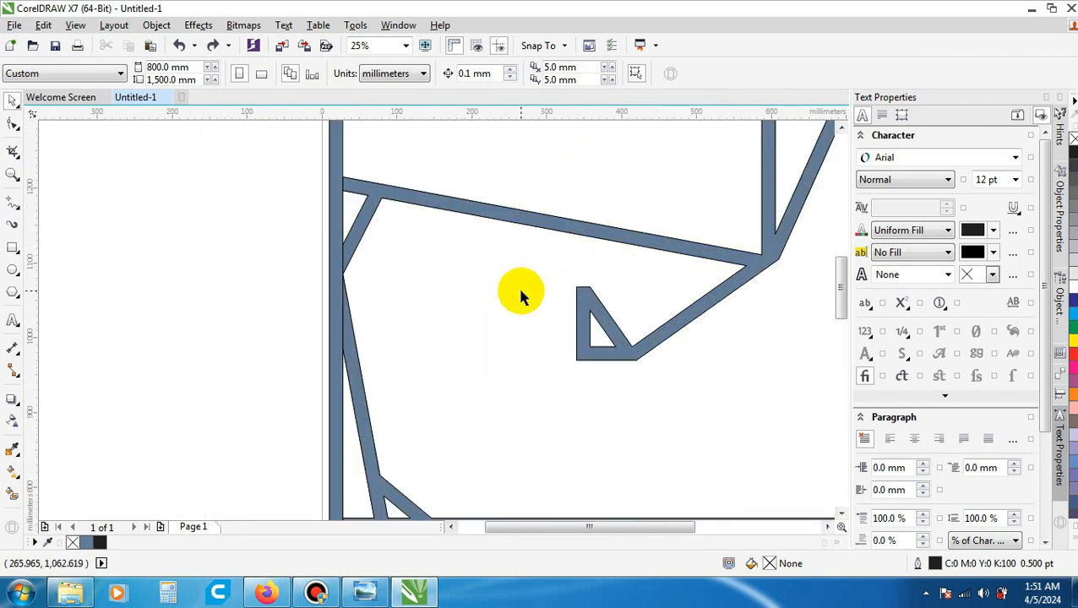
{"action": "scroll", "coordinate": [632, 292], "scroll_direction": "down", "scroll_amount": 1}
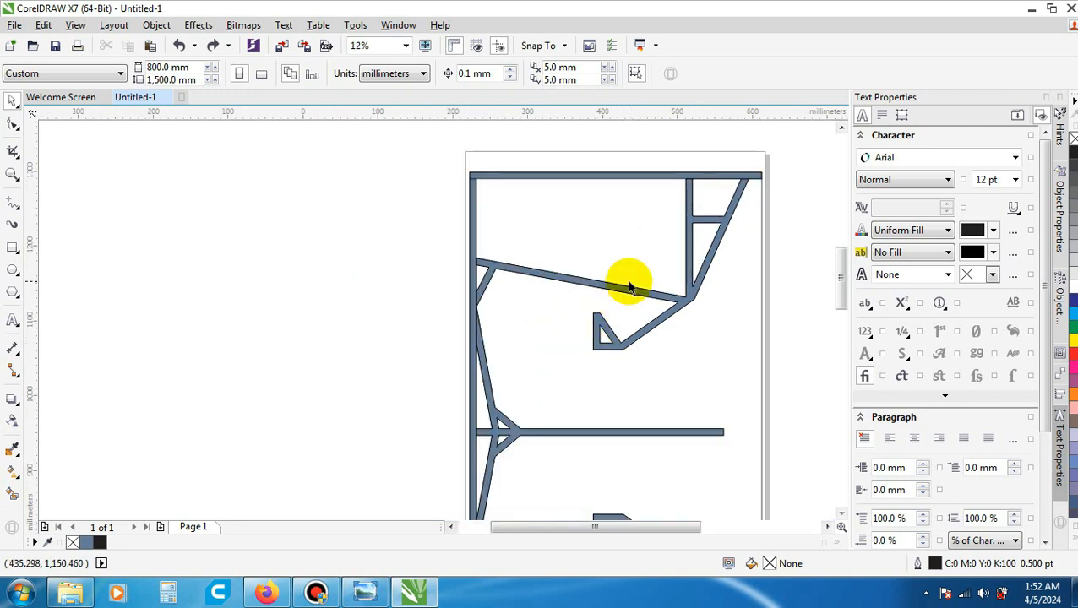
{"action": "scroll", "coordinate": [629, 287], "scroll_direction": "up", "scroll_amount": 1}
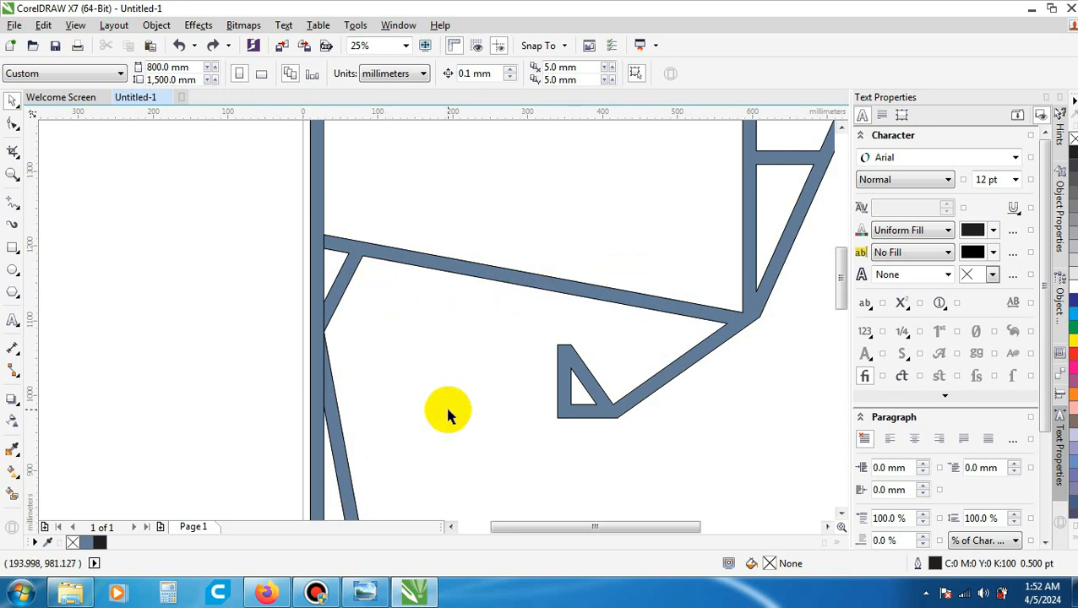
{"action": "scroll", "coordinate": [446, 409], "scroll_direction": "down", "scroll_amount": 2}
{"action": "scroll", "coordinate": [599, 264], "scroll_direction": "up", "scroll_amount": 4}
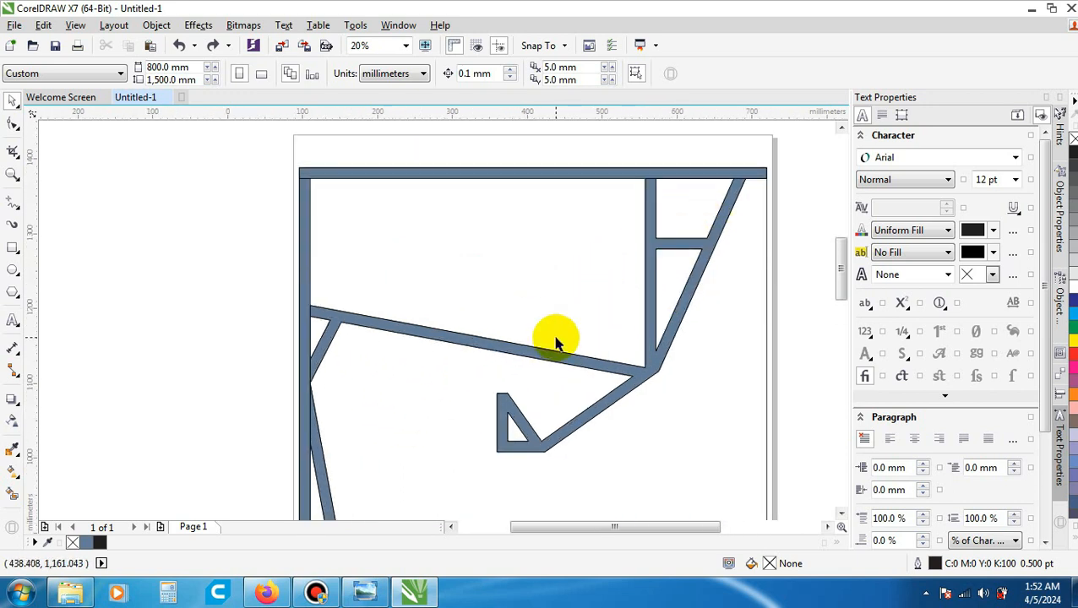
{"action": "scroll", "coordinate": [533, 361], "scroll_direction": "up", "scroll_amount": 1}
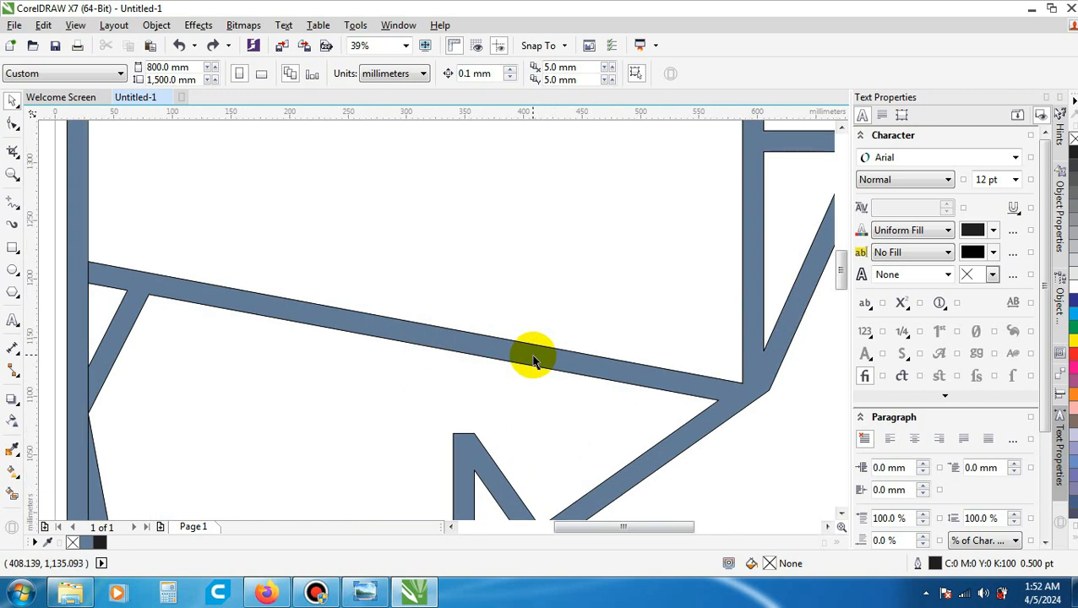
- Select the filled upper brace and add the central bar piece and the lower brace to the selection
{"action": "scroll", "coordinate": [473, 348], "scroll_direction": "down", "scroll_amount": 3}
{"action": "left_click", "coordinate": [473, 348]}
{"action": "scroll", "coordinate": [582, 269], "scroll_direction": "down", "scroll_amount": 1}
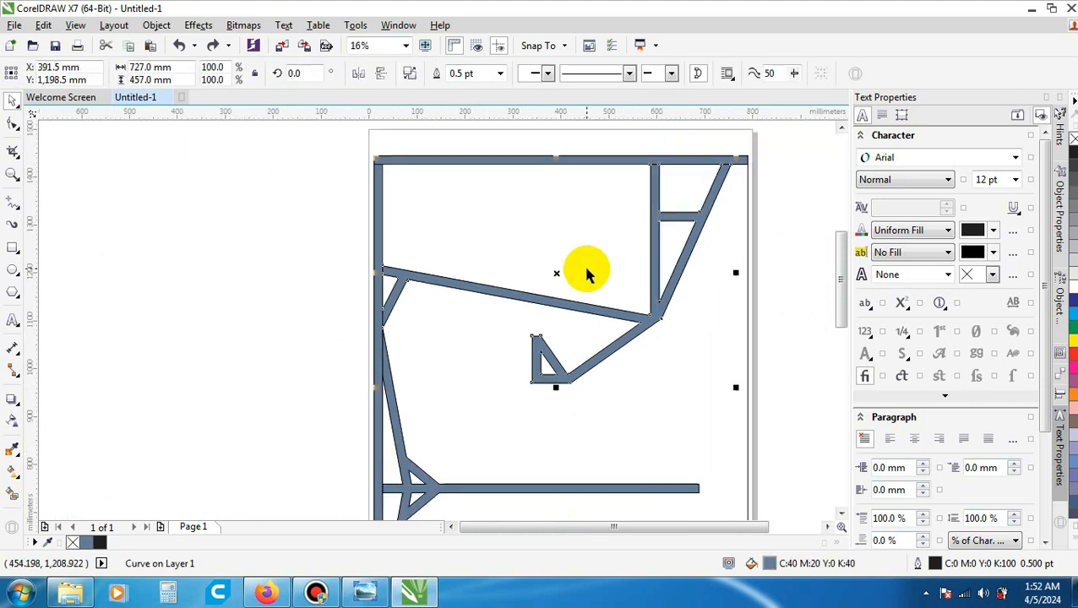
{"action": "scroll", "coordinate": [550, 445], "scroll_direction": "down", "scroll_amount": 1}
{"action": "scroll", "coordinate": [543, 452], "scroll_direction": "up", "scroll_amount": 3}
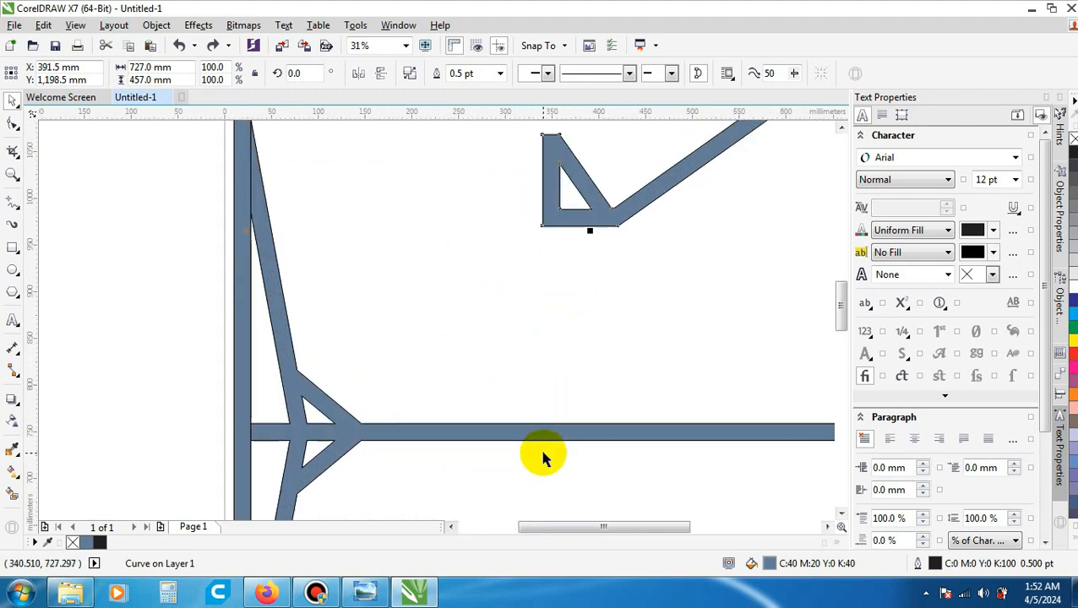
{"action": "scroll", "coordinate": [547, 448], "scroll_direction": "up", "scroll_amount": 1}
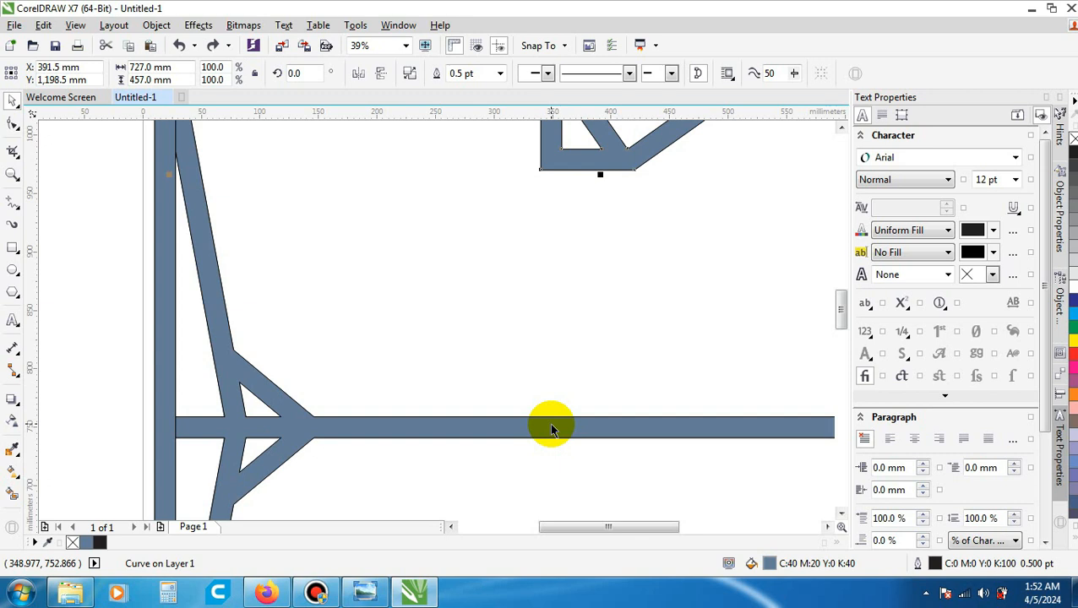
{"action": "left_click", "coordinate": [550, 425], "text": "shift"}
{"action": "scroll", "coordinate": [606, 287], "scroll_direction": "down", "scroll_amount": 7}
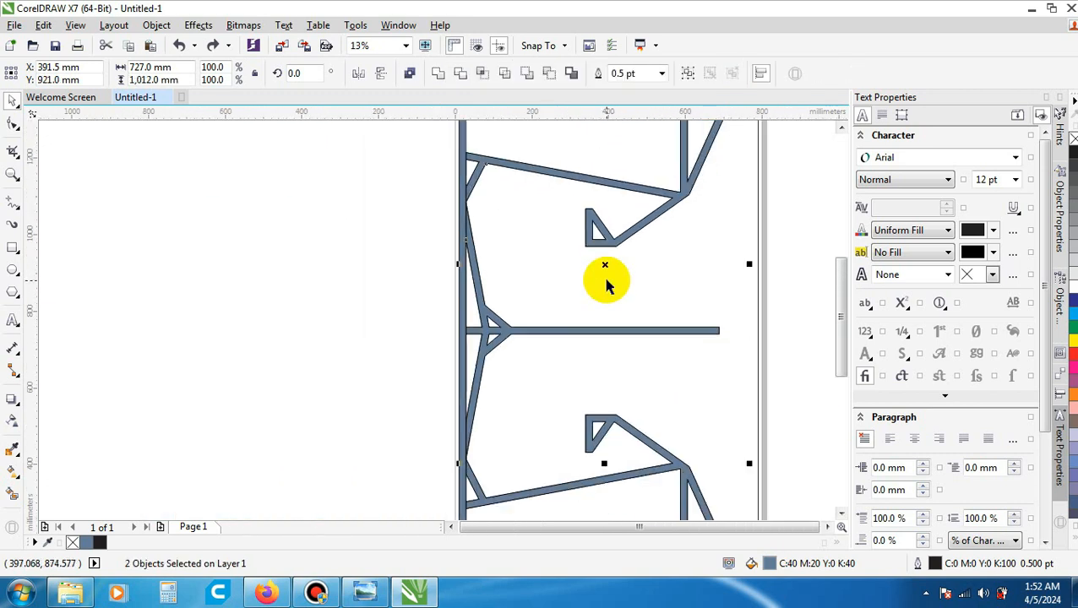
{"action": "scroll", "coordinate": [614, 420], "scroll_direction": "up", "scroll_amount": 6}
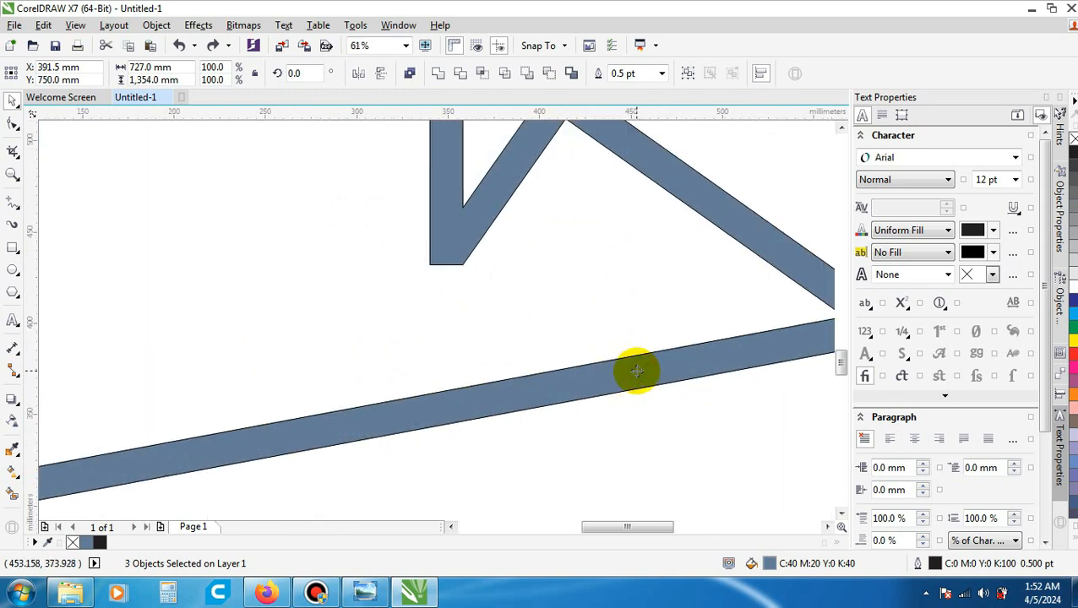
{"action": "scroll", "coordinate": [636, 370], "scroll_direction": "down", "scroll_amount": 6}
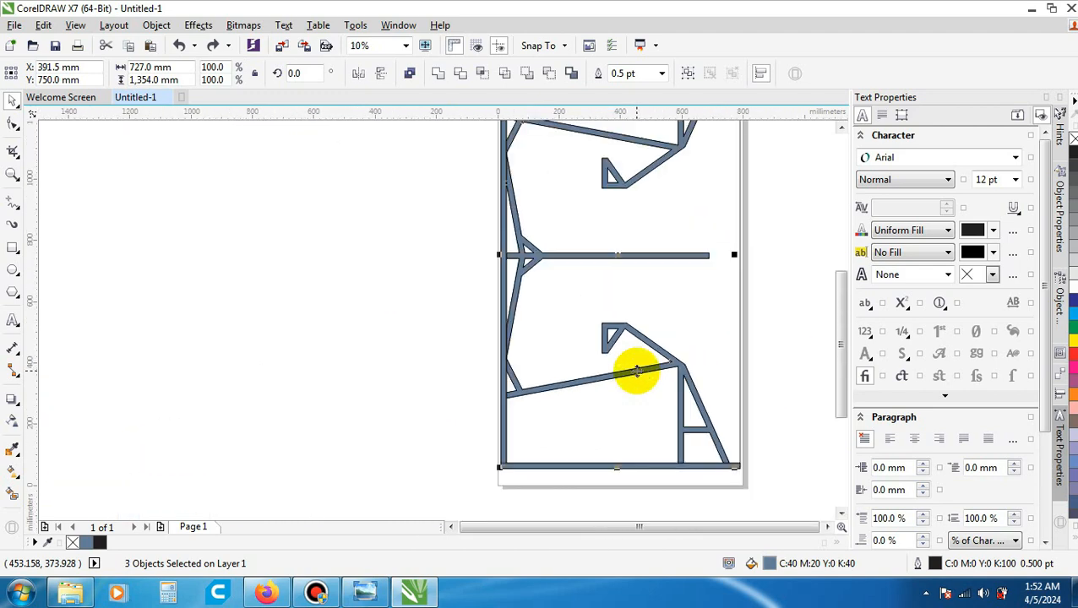
- Extend the selection to the outer frame so that all four filled panel pieces are selected together
{"action": "scroll", "coordinate": [549, 157], "scroll_direction": "up", "scroll_amount": 6}
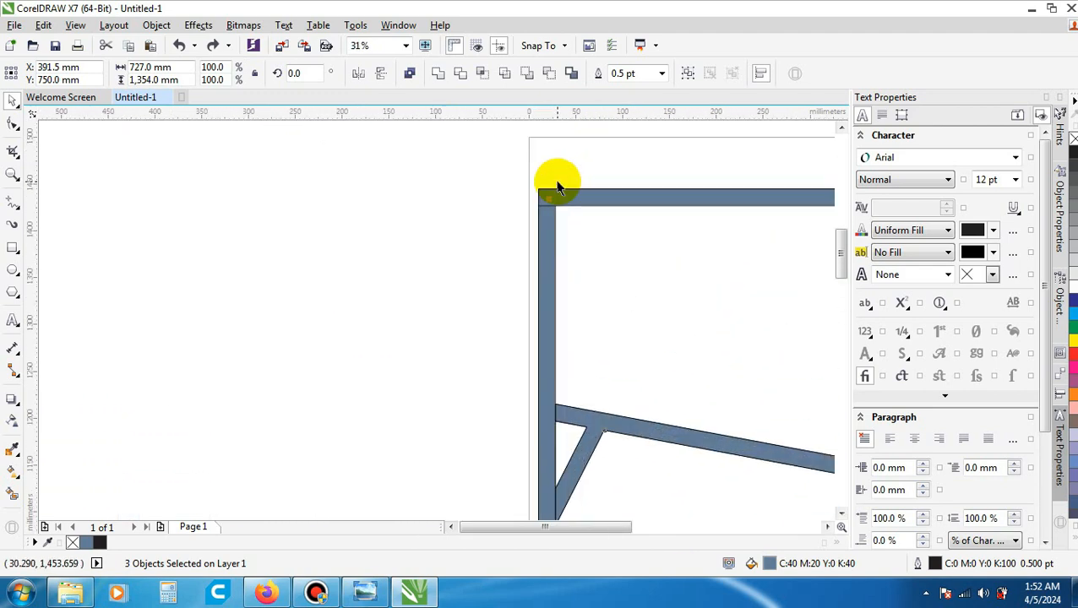
{"action": "scroll", "coordinate": [589, 220], "scroll_direction": "up", "scroll_amount": 2}
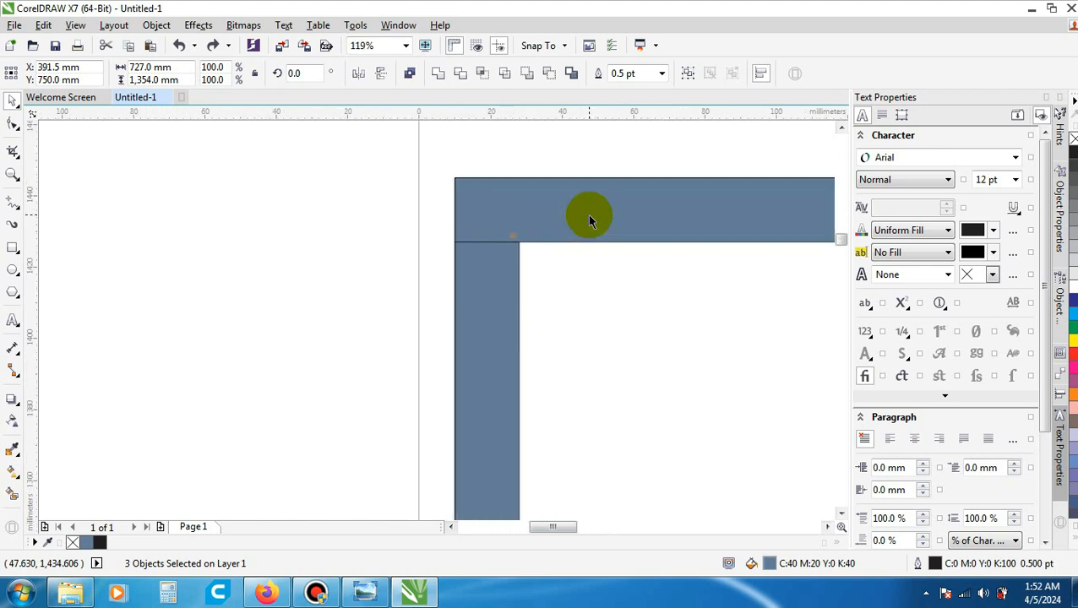
{"action": "scroll", "coordinate": [589, 220], "scroll_direction": "up", "scroll_amount": 2}
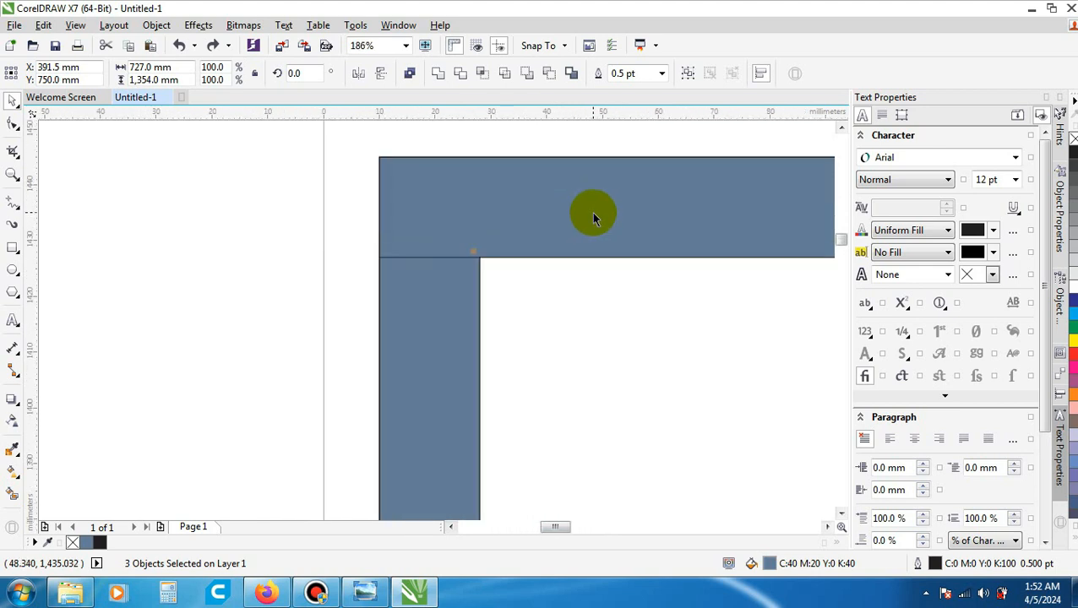
{"action": "key", "text": "ctrl+a"}
{"action": "scroll", "coordinate": [475, 255], "scroll_direction": "down", "scroll_amount": 3}
{"action": "scroll", "coordinate": [475, 255], "scroll_direction": "down", "scroll_amount": 7}
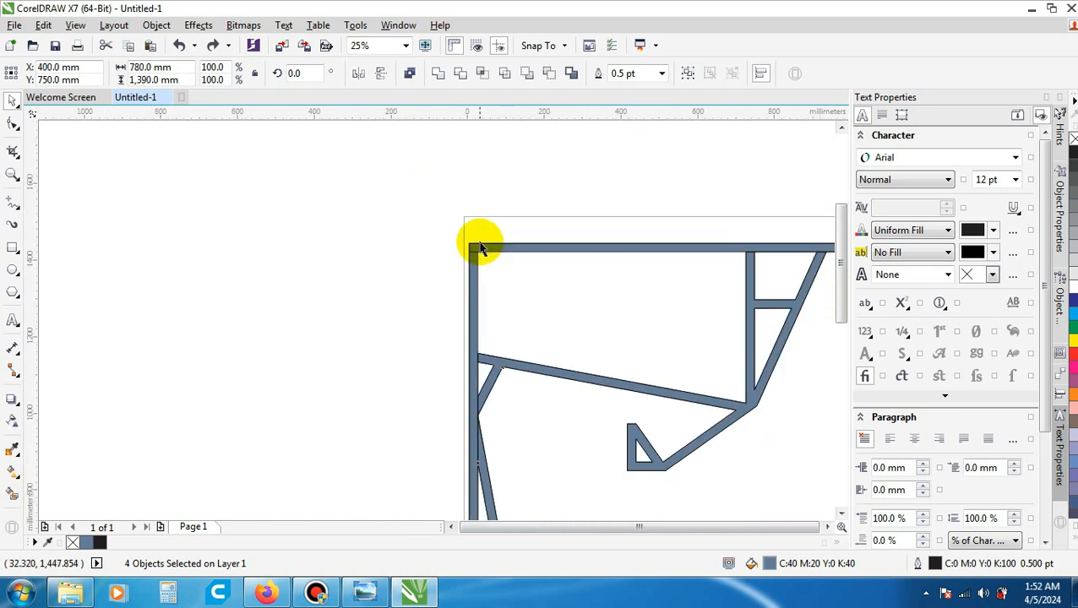
{"action": "scroll", "coordinate": [517, 240], "scroll_direction": "up", "scroll_amount": 1}
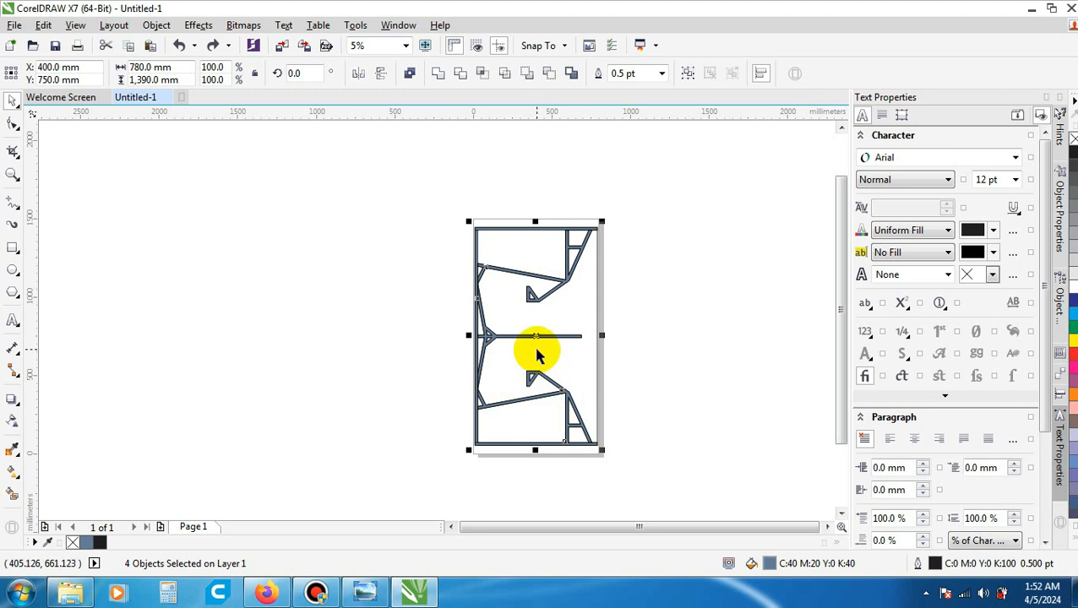
{"action": "scroll", "coordinate": [535, 355], "scroll_direction": "up", "scroll_amount": 3}
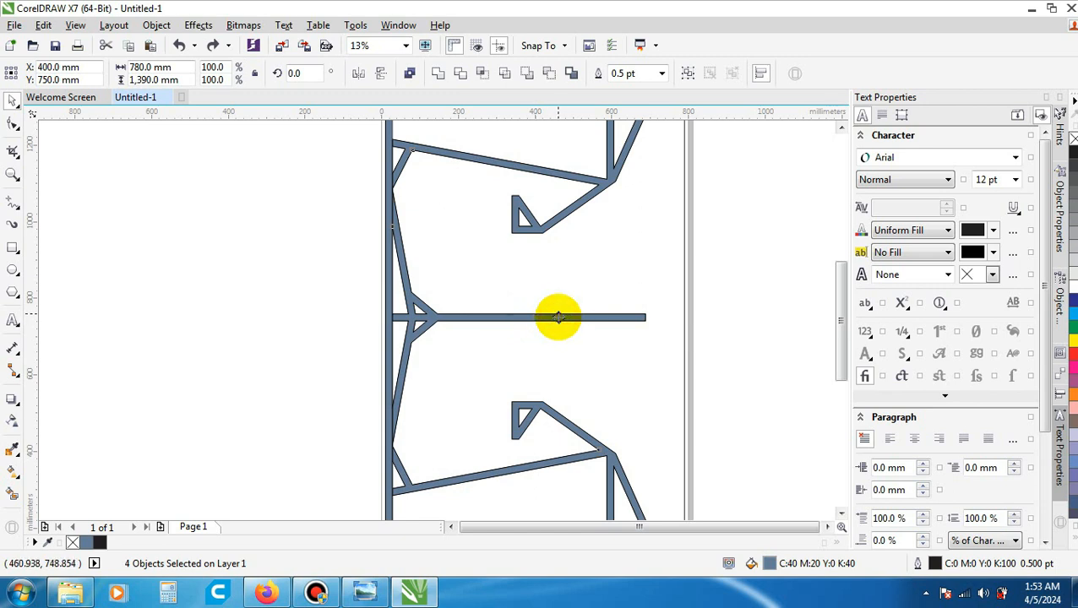
- Move the four selected filled pieces about 876 mm left and 9 mm up, clear of the outline drawing on the page
{"action": "left_click_drag", "start_coordinate": [557, 317], "coordinate": [272, 312]}
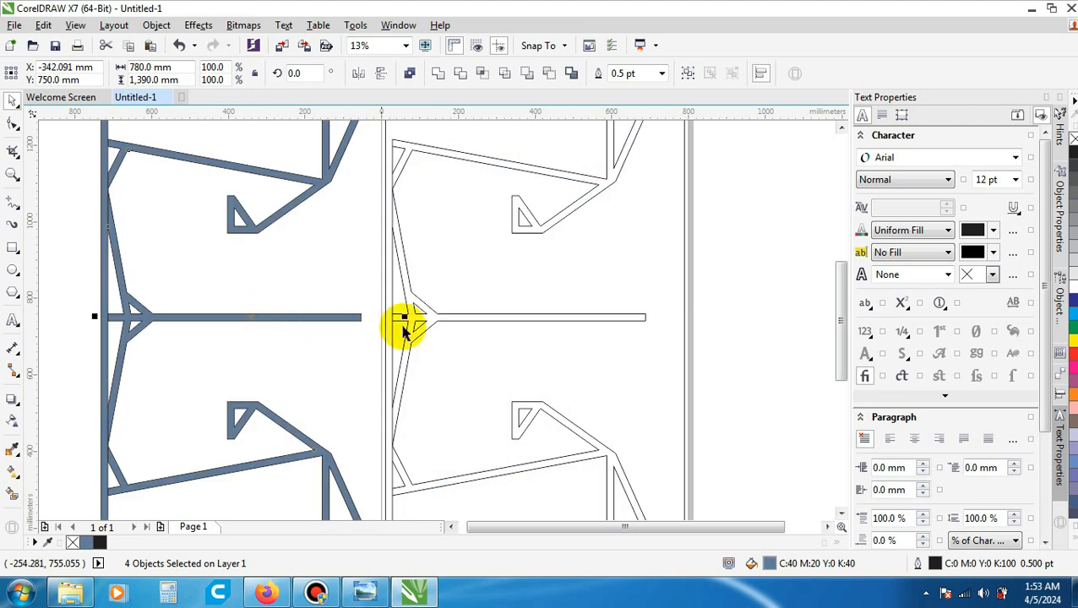
{"action": "scroll", "coordinate": [541, 312], "scroll_direction": "down", "scroll_amount": 3}
{"action": "scroll", "coordinate": [493, 315], "scroll_direction": "up", "scroll_amount": 1}
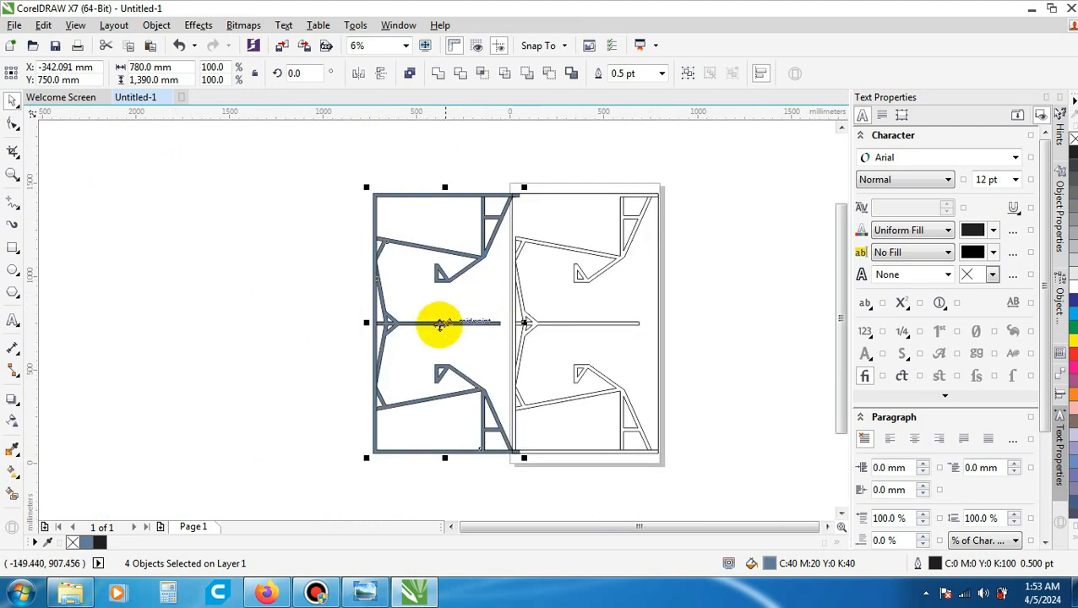
{"action": "scroll", "coordinate": [506, 322], "scroll_direction": "up", "scroll_amount": 1}
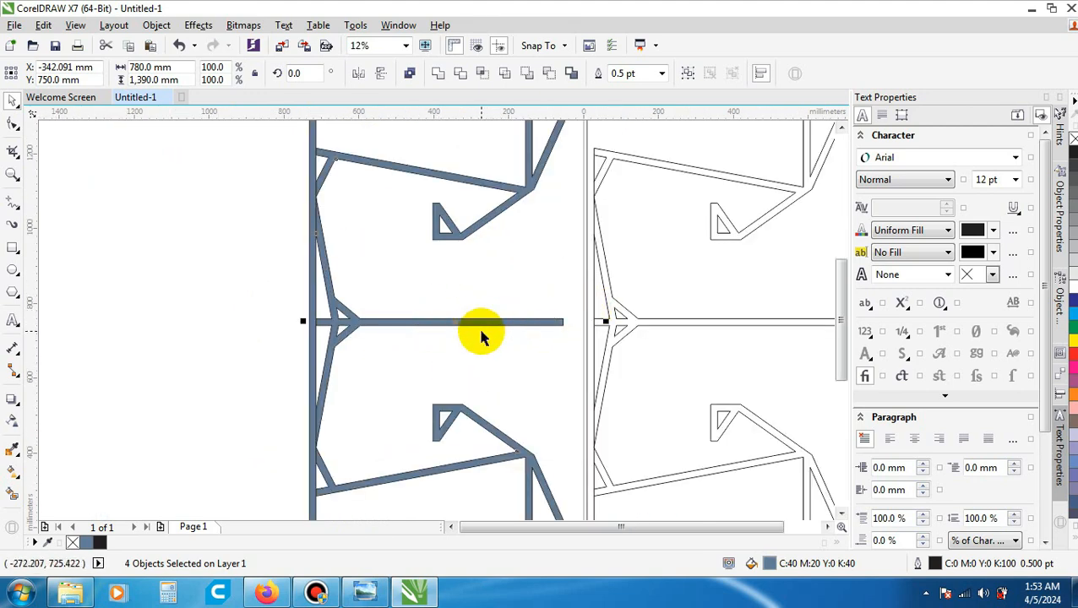
{"action": "scroll", "coordinate": [482, 332], "scroll_direction": "up", "scroll_amount": 1}
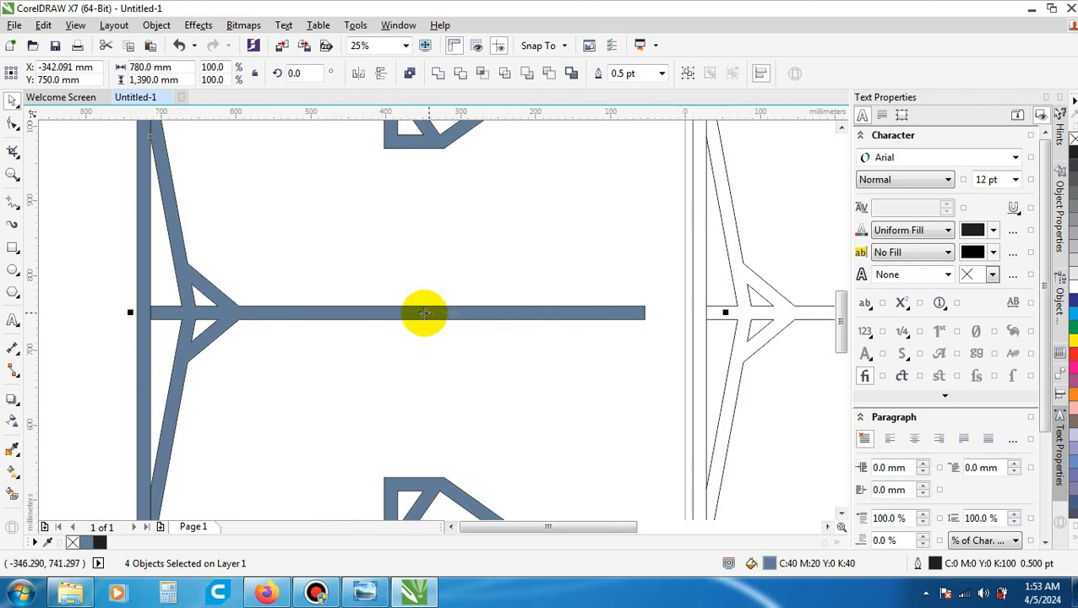
{"action": "scroll", "coordinate": [456, 311], "scroll_direction": "down", "scroll_amount": 1}
{"action": "scroll", "coordinate": [473, 322], "scroll_direction": "down", "scroll_amount": 1}
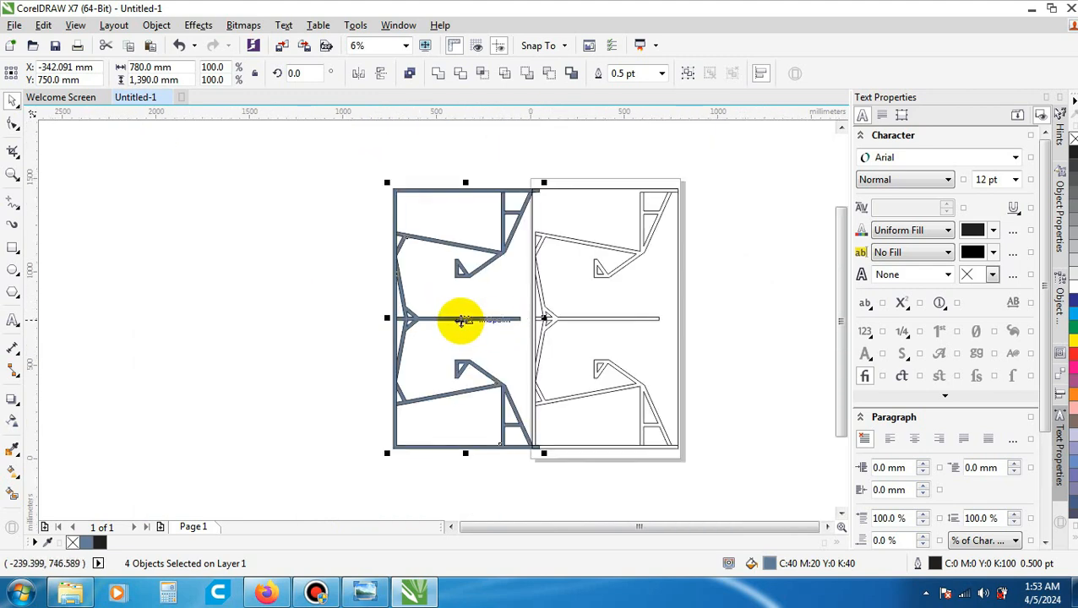
{"action": "left_click_drag", "start_coordinate": [461, 319], "coordinate": [442, 315]}
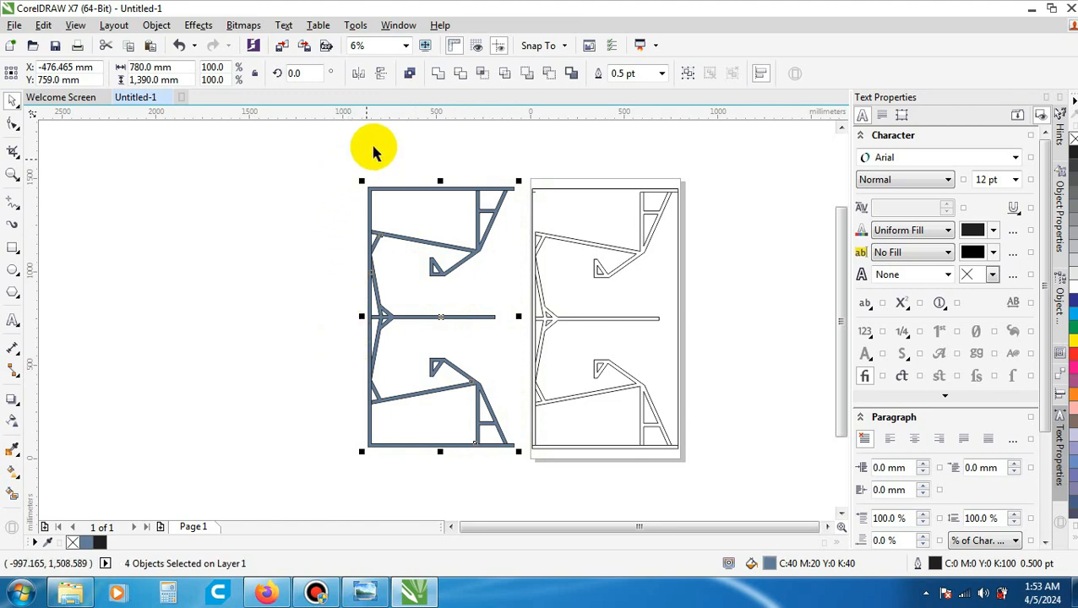
- Compare the moved pieces with the outlines left on the page, and group the four filled pieces
{"action": "scroll", "coordinate": [540, 321], "scroll_direction": "up", "scroll_amount": 5}
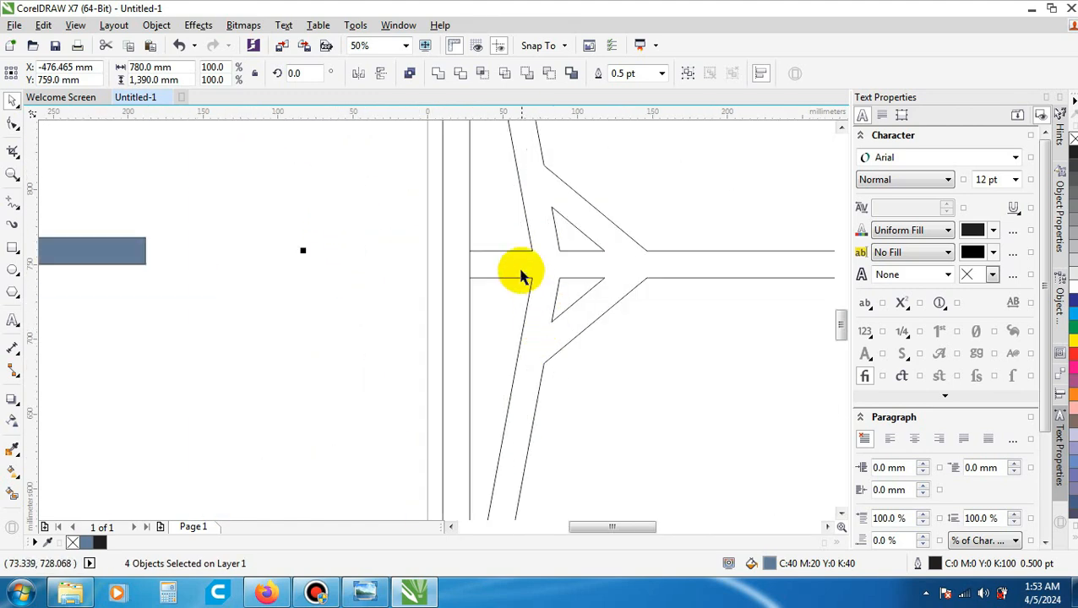
{"action": "scroll", "coordinate": [583, 269], "scroll_direction": "down", "scroll_amount": 3}
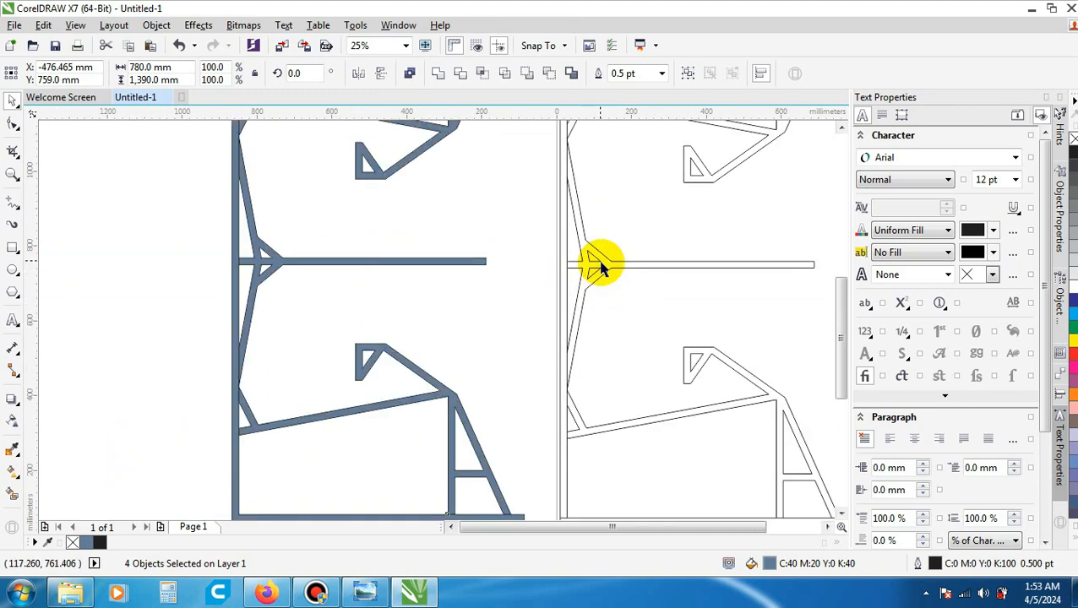
{"action": "scroll", "coordinate": [600, 267], "scroll_direction": "down", "scroll_amount": 5}
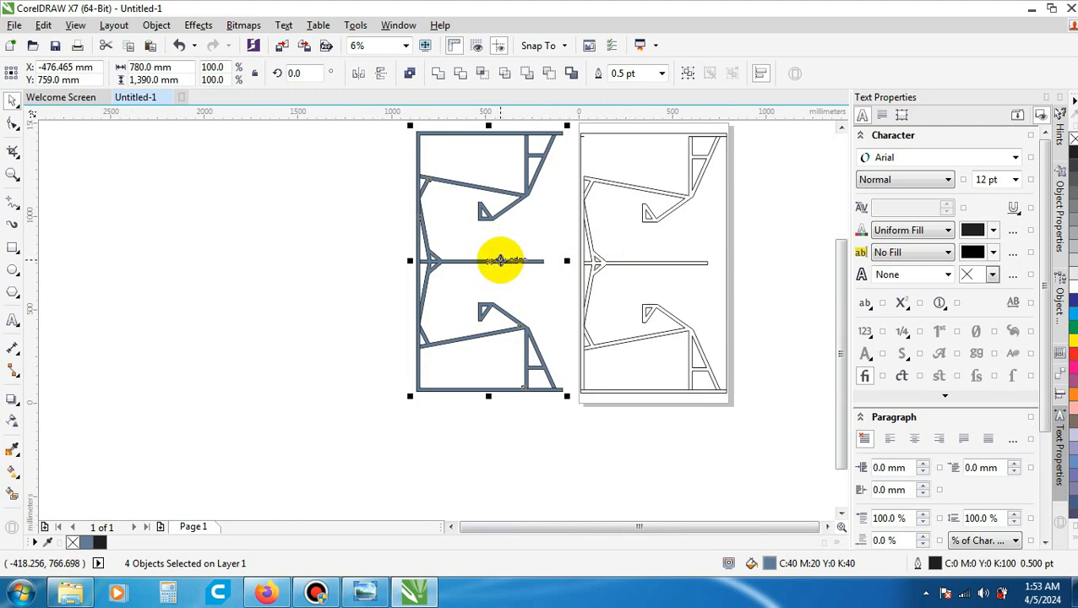
{"action": "scroll", "coordinate": [501, 260], "scroll_direction": "up", "scroll_amount": 1}
{"action": "scroll", "coordinate": [493, 260], "scroll_direction": "up", "scroll_amount": 1}
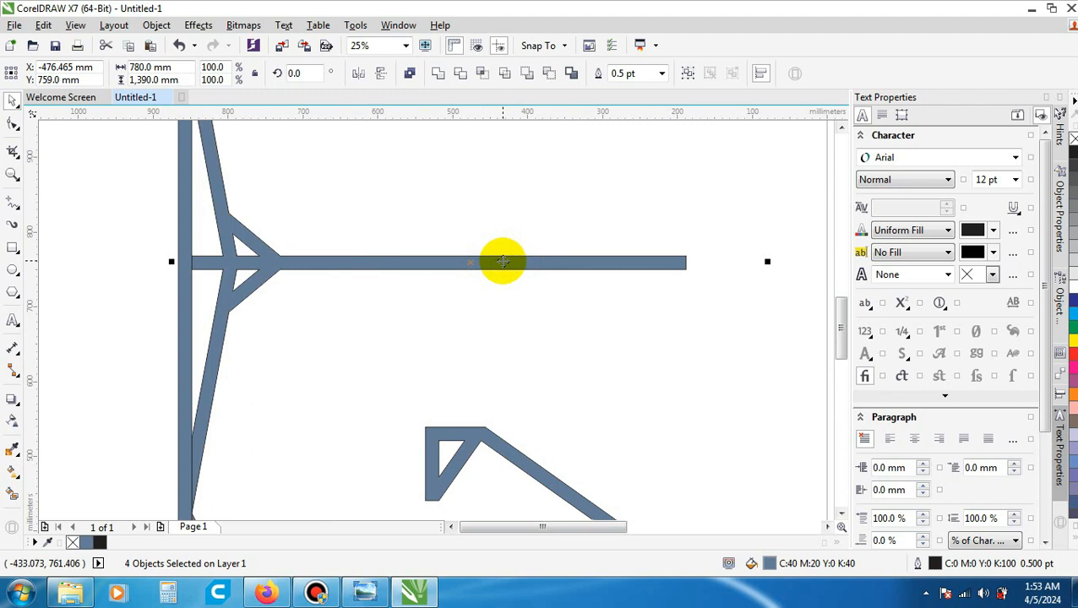
{"action": "right_click", "coordinate": [503, 264]}
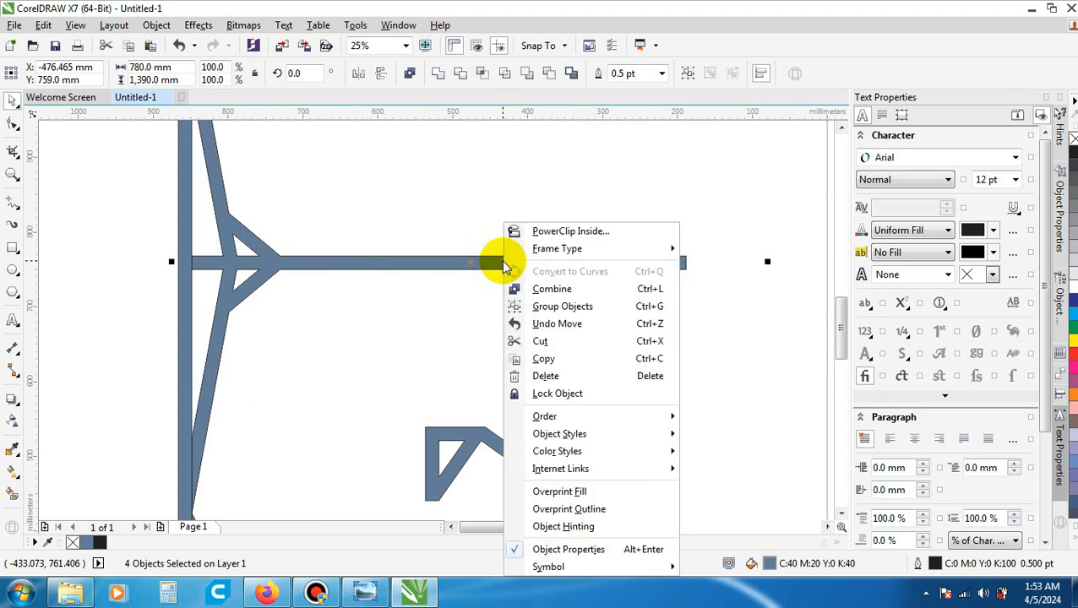
{"action": "left_click", "coordinate": [594, 311]}
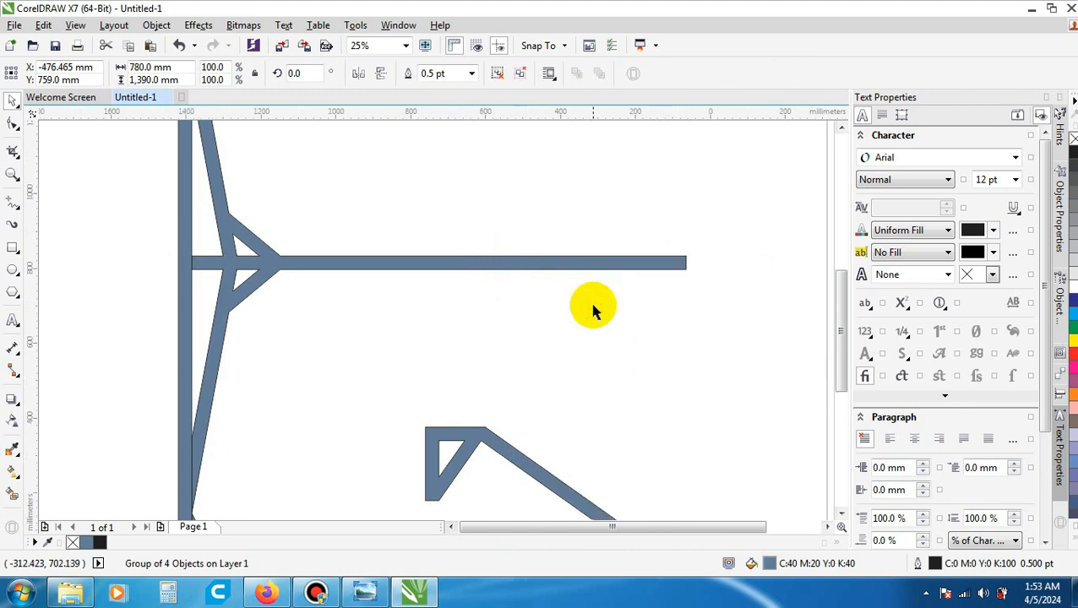
- Deselect and reselect the filled panel group to check that it selects as one object, and compare it with the outline drawing
{"action": "scroll", "coordinate": [591, 312], "scroll_direction": "down", "scroll_amount": 2}
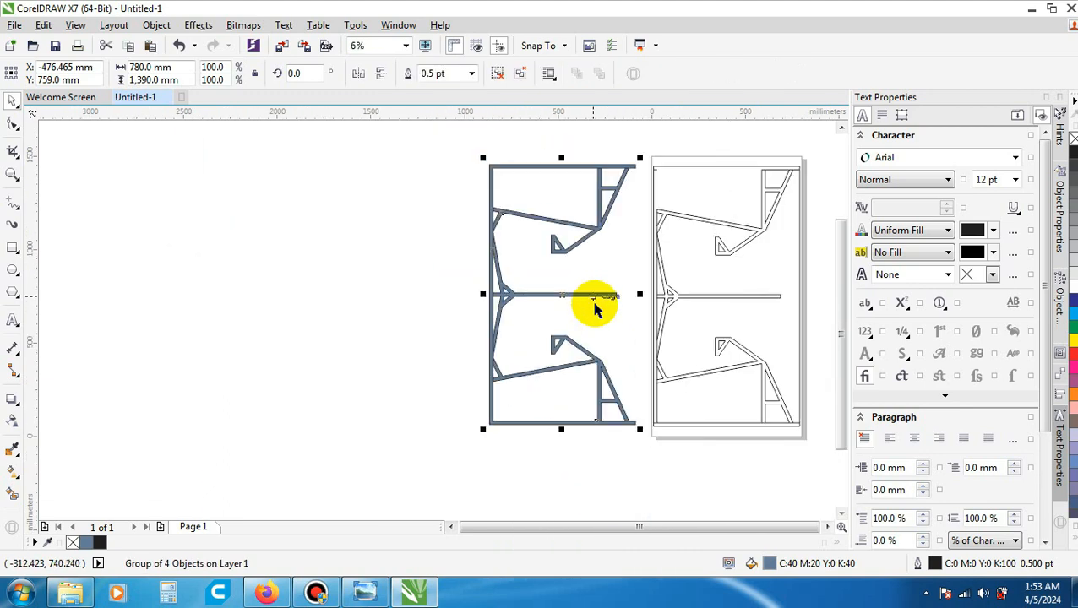
{"action": "left_click", "coordinate": [450, 326]}
{"action": "left_click", "coordinate": [577, 296]}
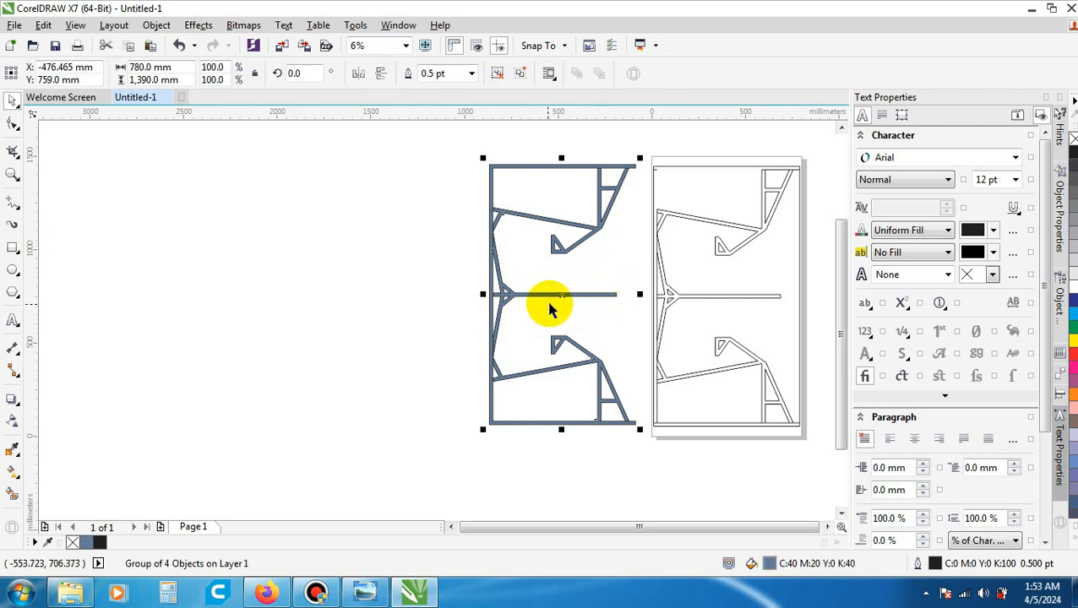
{"action": "scroll", "coordinate": [572, 291], "scroll_direction": "up", "scroll_amount": 1}
{"action": "scroll", "coordinate": [543, 300], "scroll_direction": "down", "scroll_amount": 2}
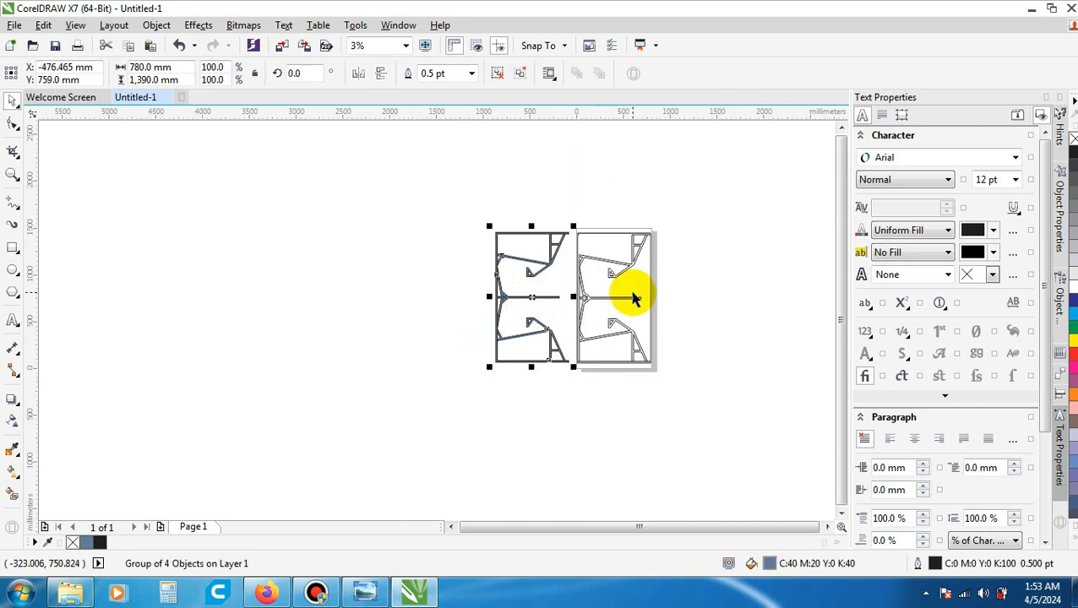
{"action": "scroll", "coordinate": [541, 292], "scroll_direction": "up", "scroll_amount": 2}
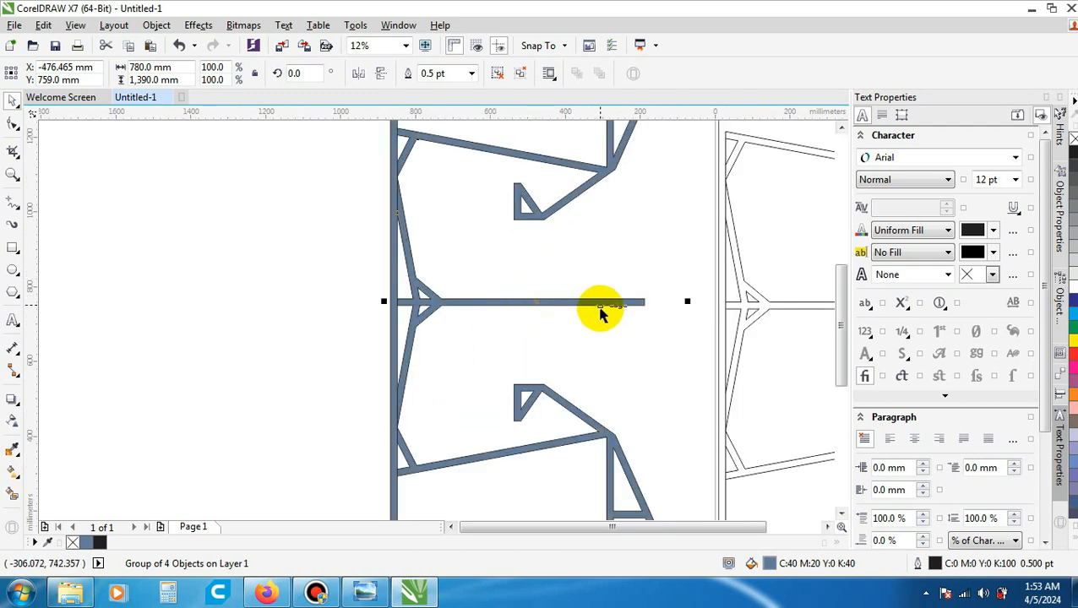
{"action": "scroll", "coordinate": [560, 304], "scroll_direction": "down", "scroll_amount": 2}
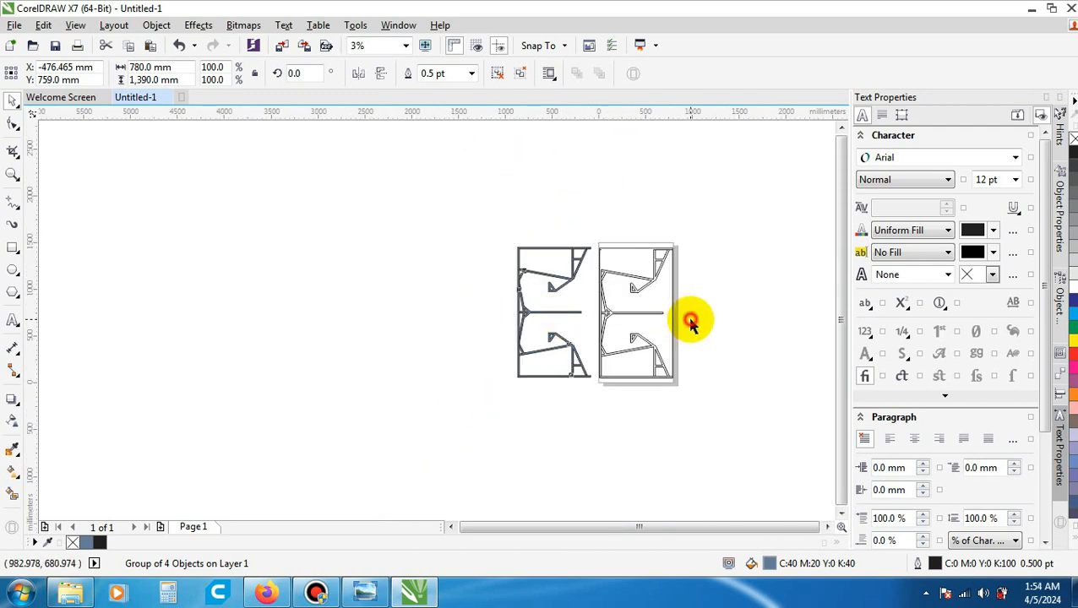
- Deselect the filled panel group and compare its central divider and upper frame edge closely with the original outlines on the page
{"action": "left_click", "coordinate": [691, 324]}
{"action": "scroll", "coordinate": [688, 319], "scroll_direction": "up", "scroll_amount": 2}
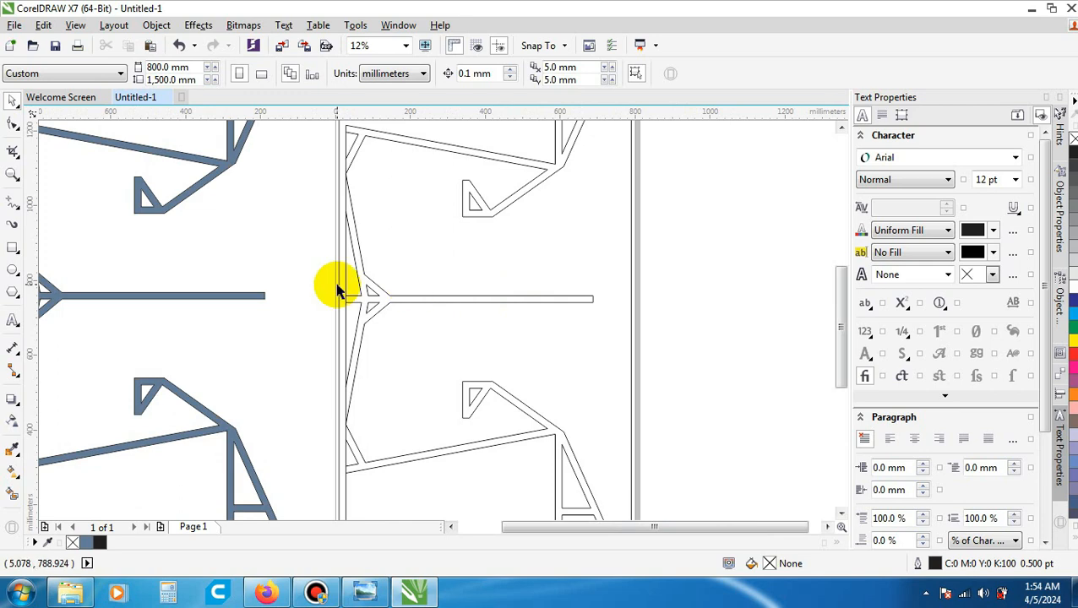
{"action": "scroll", "coordinate": [374, 348], "scroll_direction": "down", "scroll_amount": 2}
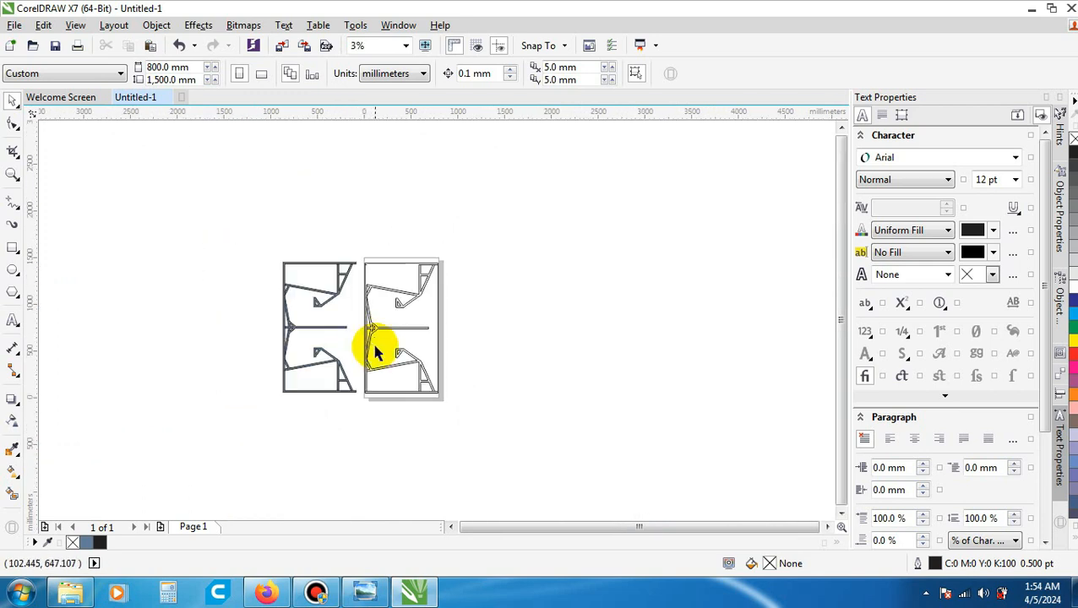
{"action": "scroll", "coordinate": [375, 353], "scroll_direction": "up", "scroll_amount": 1}
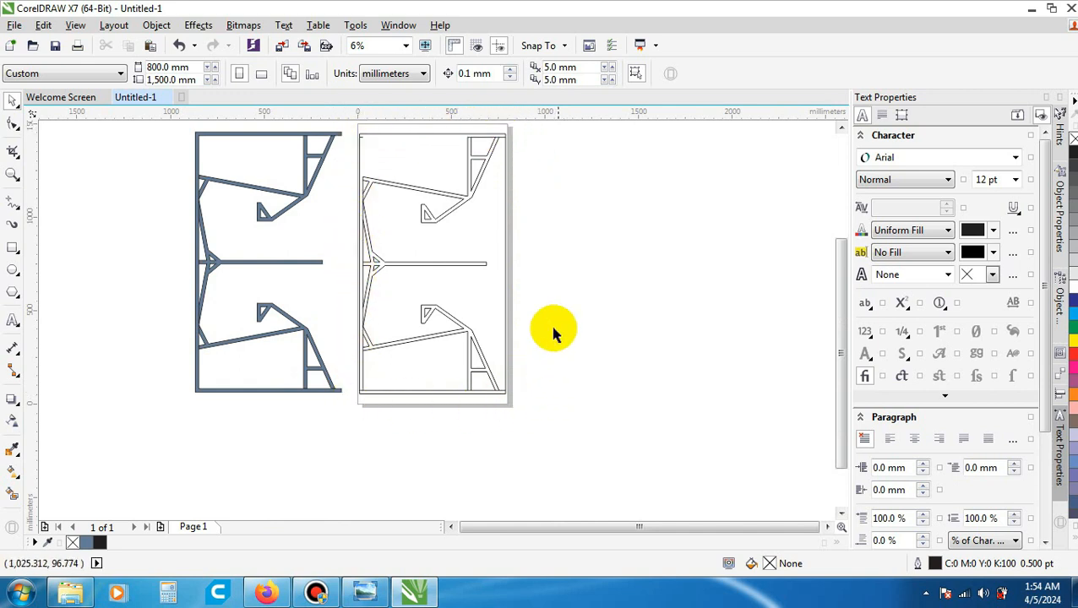
{"action": "scroll", "coordinate": [534, 241], "scroll_direction": "down", "scroll_amount": 1}
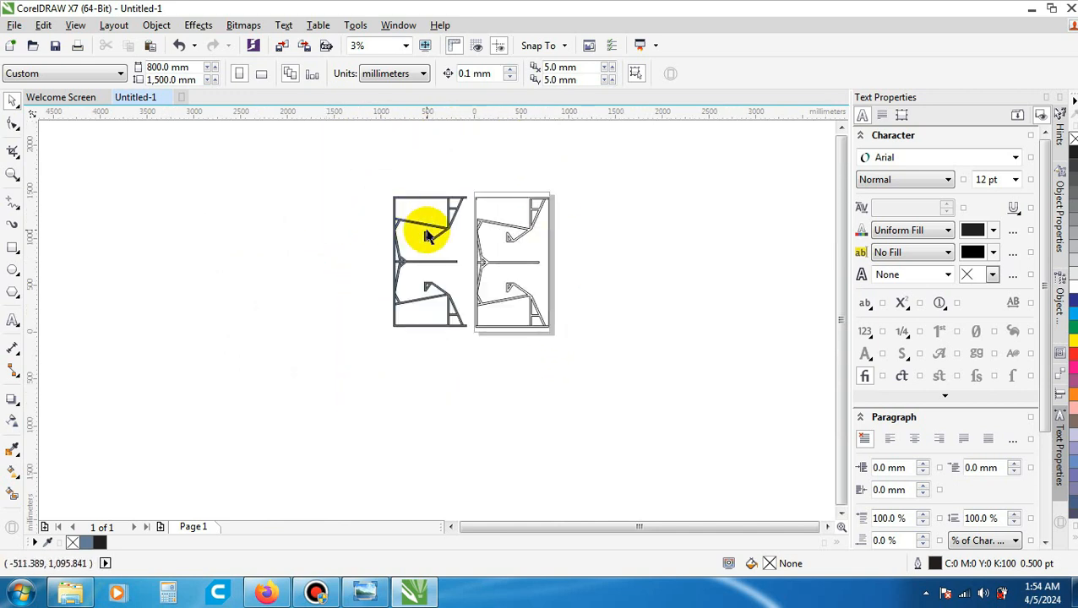
{"action": "scroll", "coordinate": [426, 237], "scroll_direction": "up", "scroll_amount": 2}
{"action": "scroll", "coordinate": [326, 349], "scroll_direction": "up", "scroll_amount": 1}
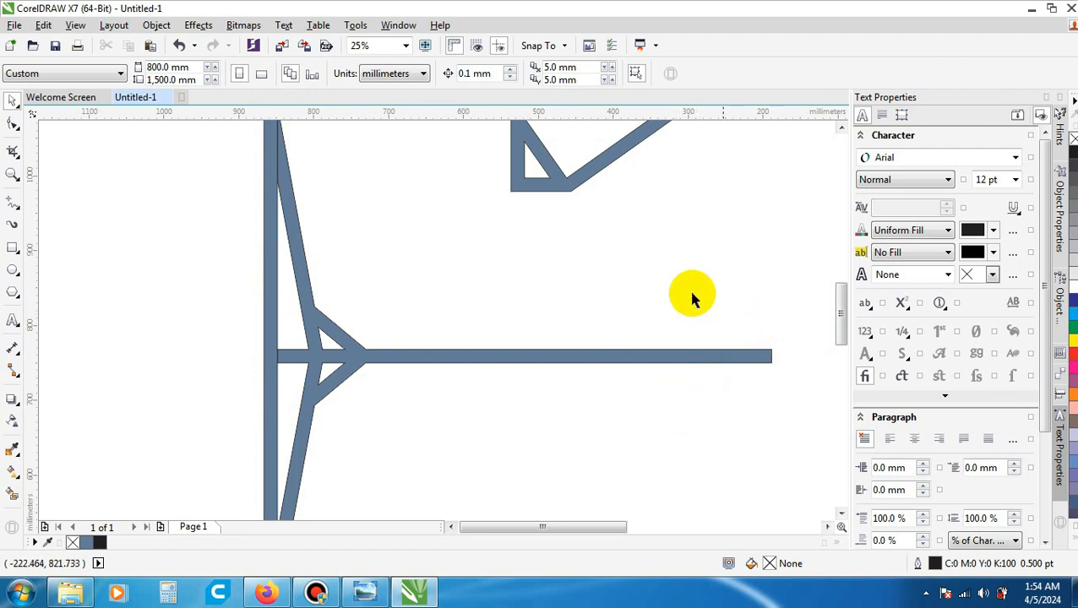
{"action": "scroll", "coordinate": [423, 380], "scroll_direction": "down", "scroll_amount": 5}
{"action": "scroll", "coordinate": [606, 296], "scroll_direction": "down", "scroll_amount": 1}
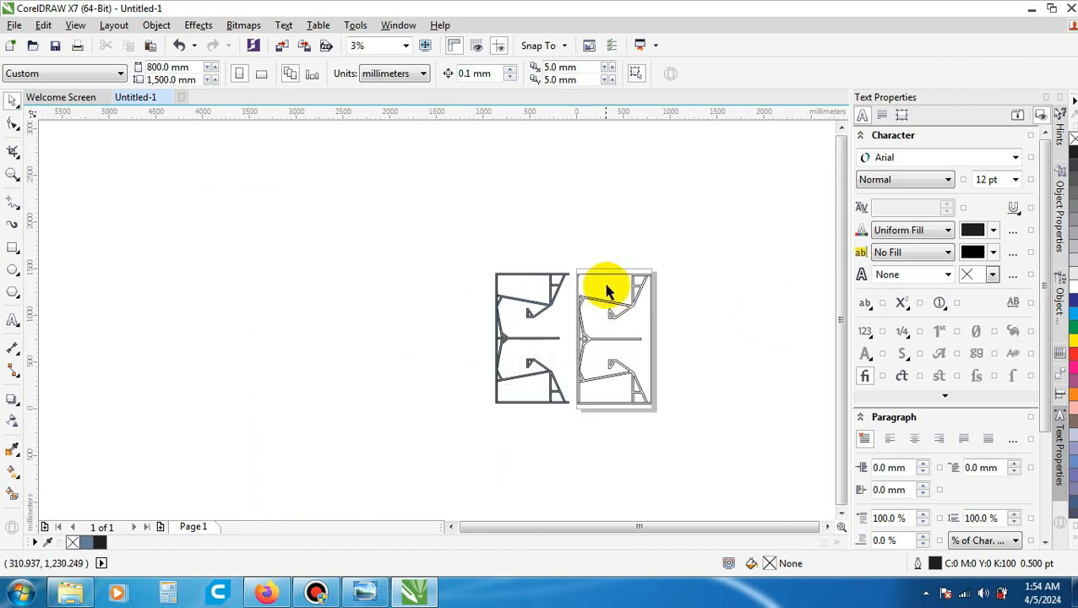
{"action": "scroll", "coordinate": [605, 287], "scroll_direction": "up", "scroll_amount": 3}
{"action": "scroll", "coordinate": [433, 270], "scroll_direction": "up", "scroll_amount": 2}
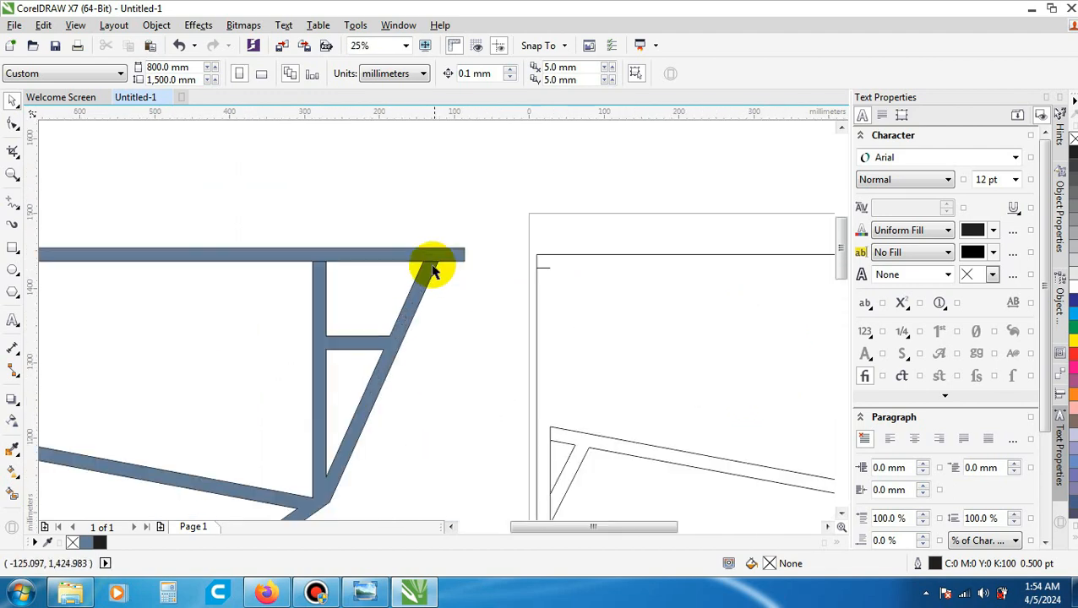
- Check the filled panel as one selection, then examine its open side and lower frame end against the closed side of the outline drawing
{"action": "left_click", "coordinate": [385, 256]}
{"action": "scroll", "coordinate": [413, 248], "scroll_direction": "down", "scroll_amount": 3}
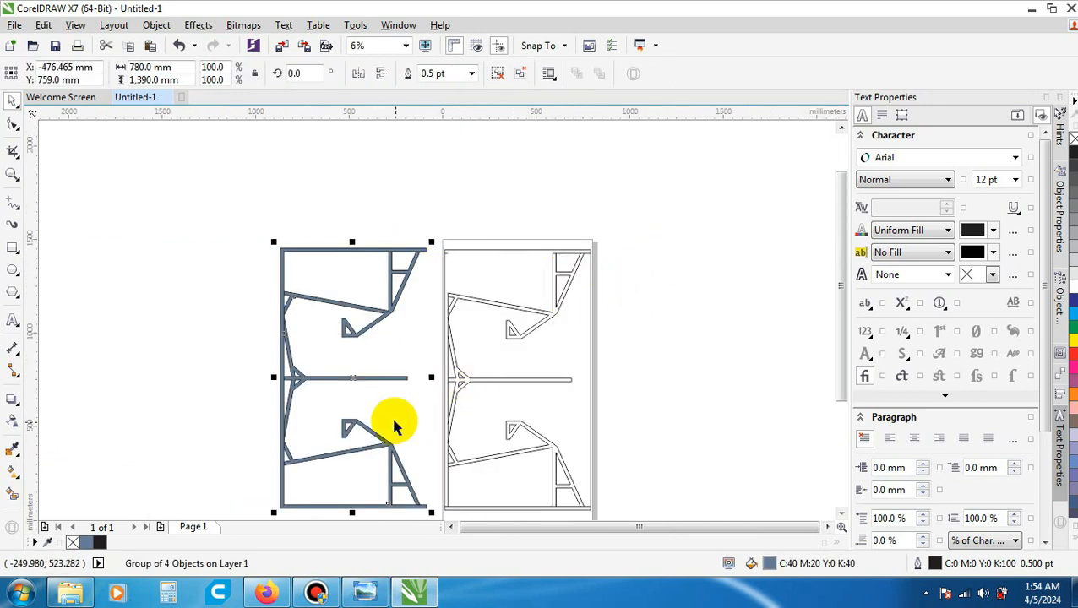
{"action": "left_click", "coordinate": [608, 373]}
{"action": "scroll", "coordinate": [649, 320], "scroll_direction": "down", "scroll_amount": 1}
{"action": "scroll", "coordinate": [503, 397], "scroll_direction": "up", "scroll_amount": 3}
{"action": "scroll", "coordinate": [541, 401], "scroll_direction": "down", "scroll_amount": 2}
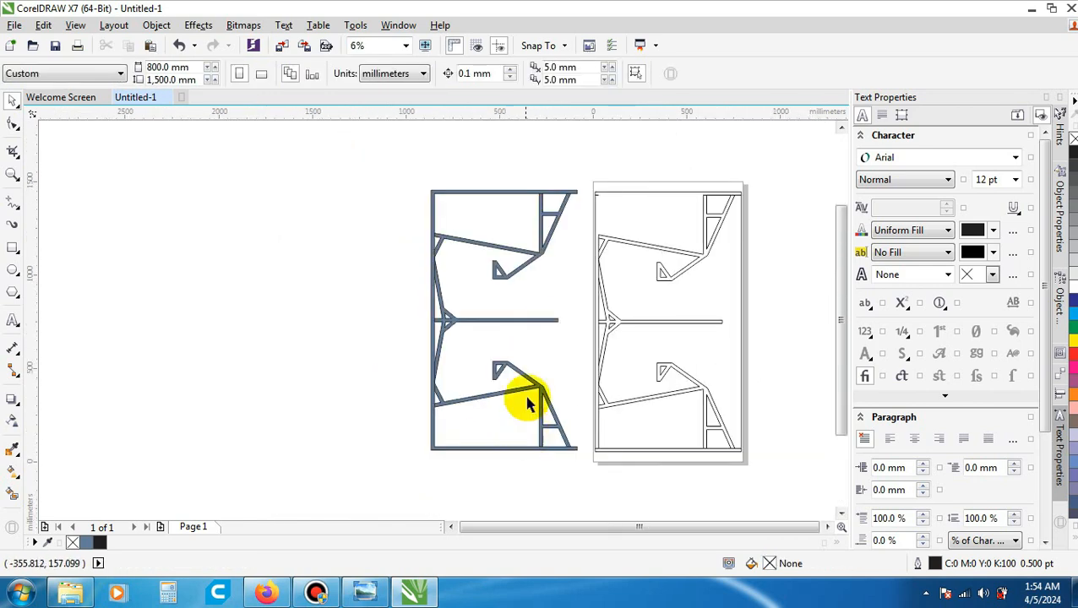
{"action": "scroll", "coordinate": [570, 465], "scroll_direction": "up", "scroll_amount": 2}
{"action": "scroll", "coordinate": [570, 464], "scroll_direction": "up", "scroll_amount": 1}
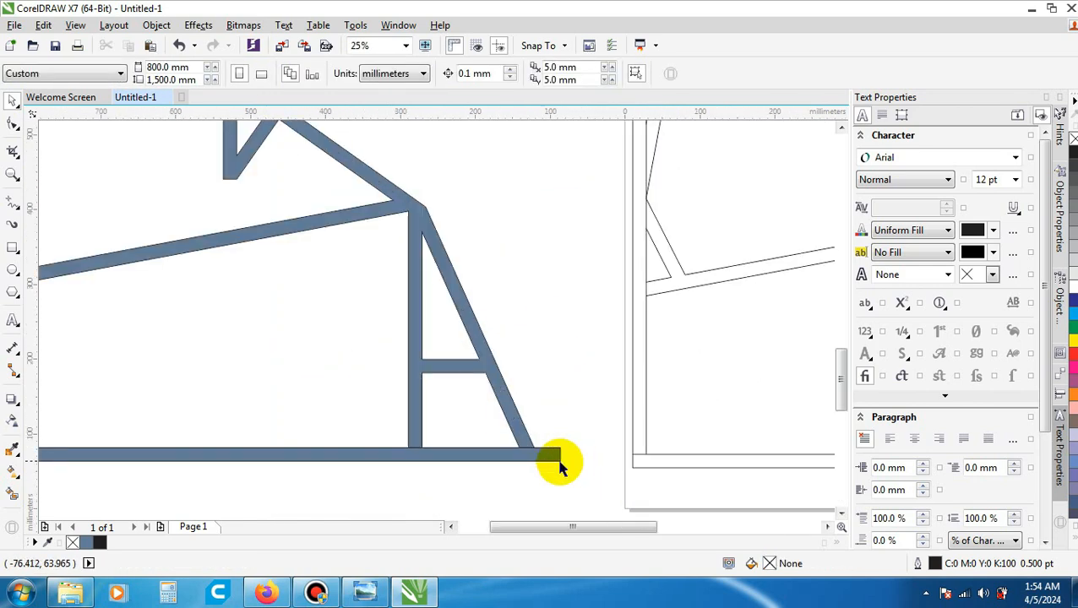
{"action": "scroll", "coordinate": [557, 463], "scroll_direction": "down", "scroll_amount": 2}
{"action": "scroll", "coordinate": [559, 459], "scroll_direction": "up", "scroll_amount": 1}
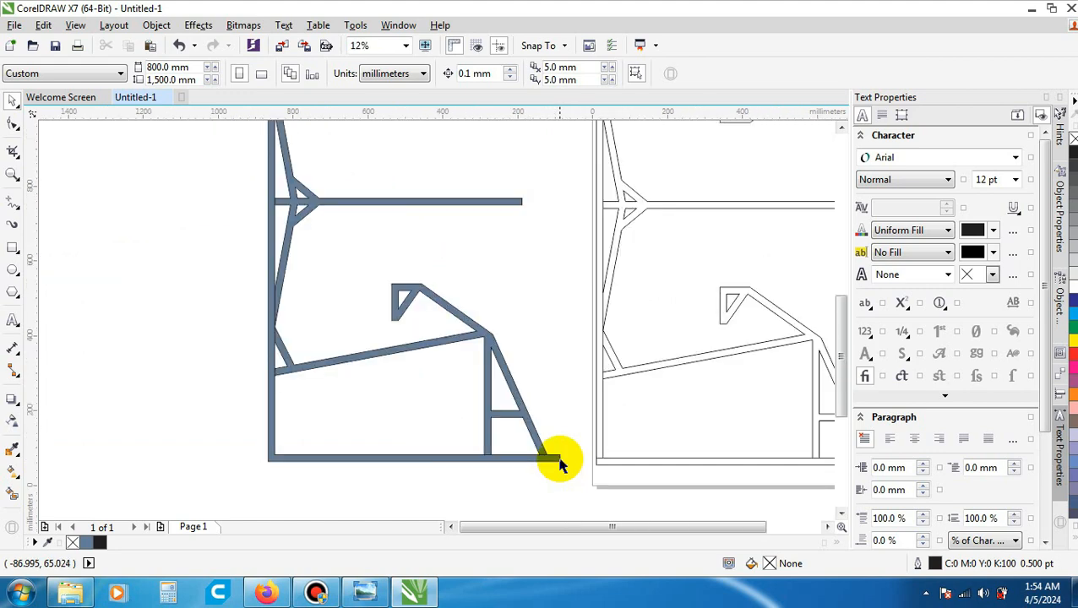
{"action": "scroll", "coordinate": [556, 450], "scroll_direction": "down", "scroll_amount": 2}
{"action": "scroll", "coordinate": [642, 408], "scroll_direction": "up", "scroll_amount": 3}
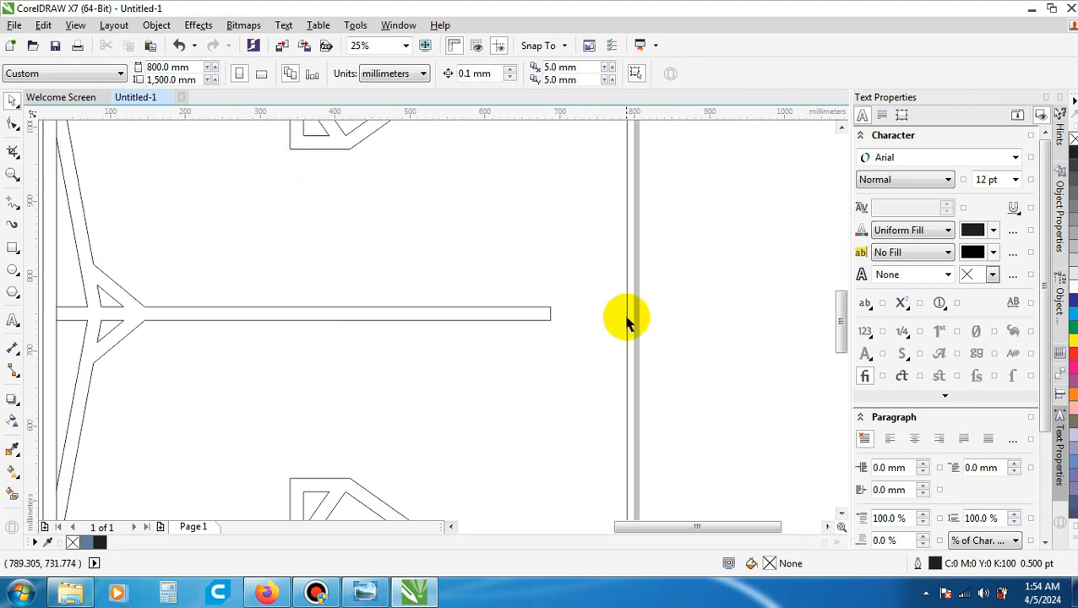
{"action": "scroll", "coordinate": [629, 329], "scroll_direction": "down", "scroll_amount": 2}
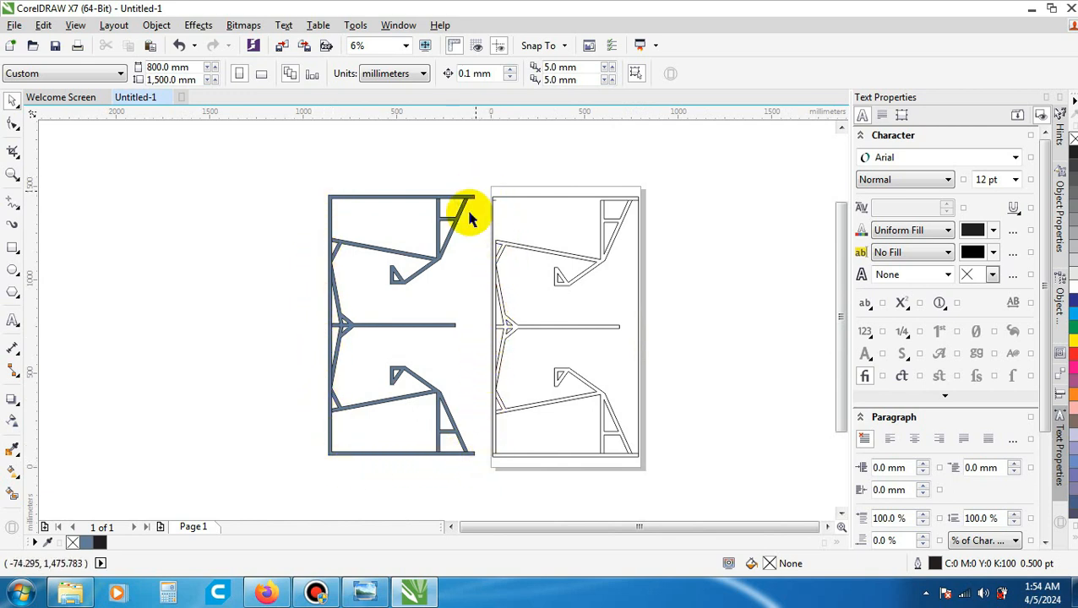
- Draw a 780 × 1390 mm unfilled rectangle around the filled panel, from its upper-left outer corner node to its lower-right outer corner node
{"action": "scroll", "coordinate": [356, 191], "scroll_direction": "up", "scroll_amount": 1}
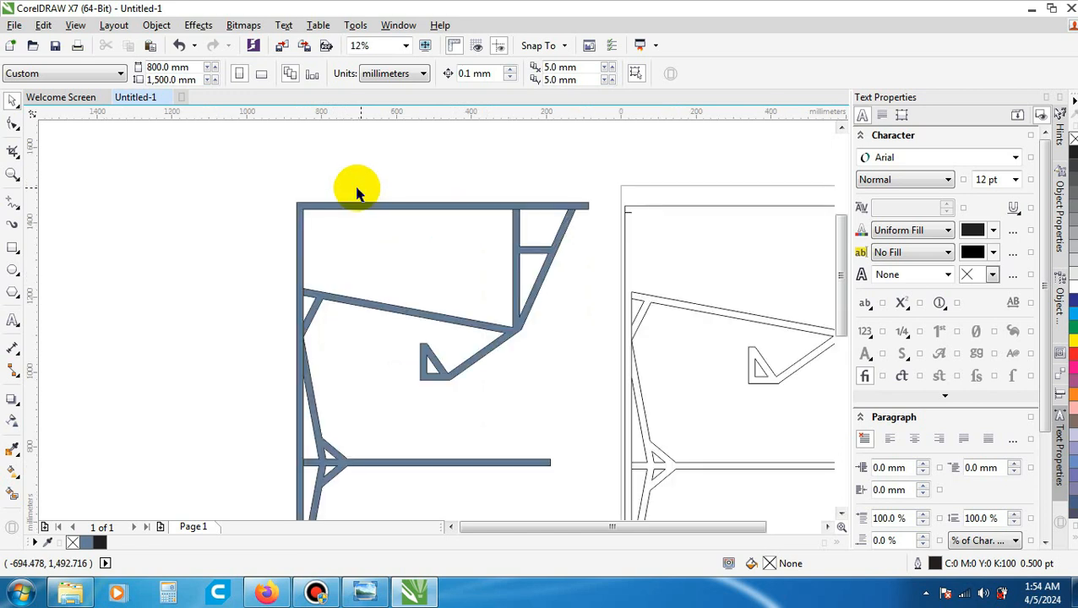
{"action": "left_click", "coordinate": [12, 248]}
{"action": "scroll", "coordinate": [286, 193], "scroll_direction": "up", "scroll_amount": 1}
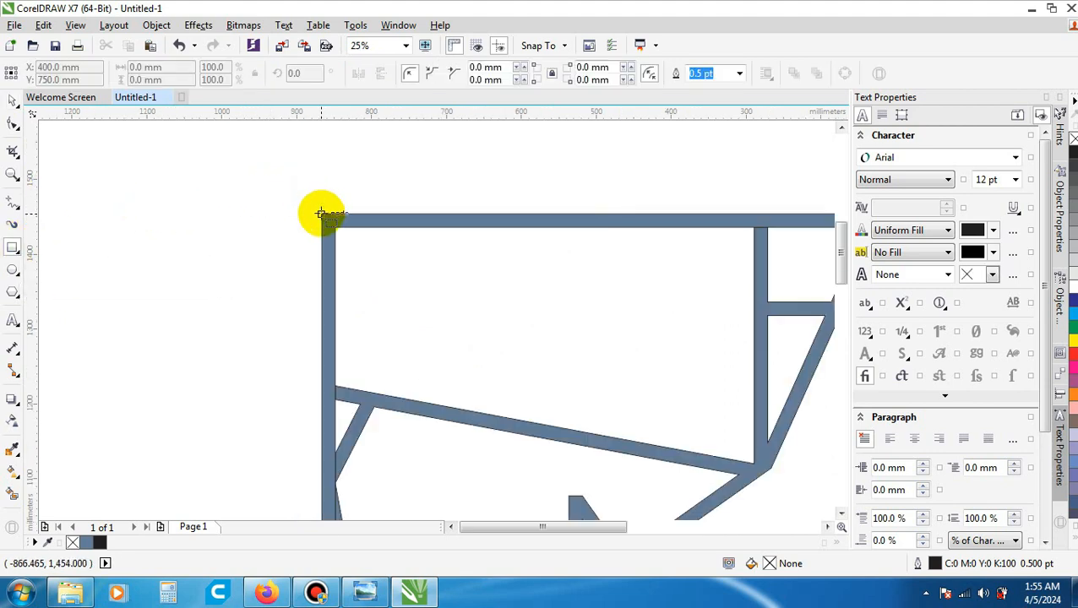
{"action": "scroll", "coordinate": [321, 213], "scroll_direction": "up", "scroll_amount": 3}
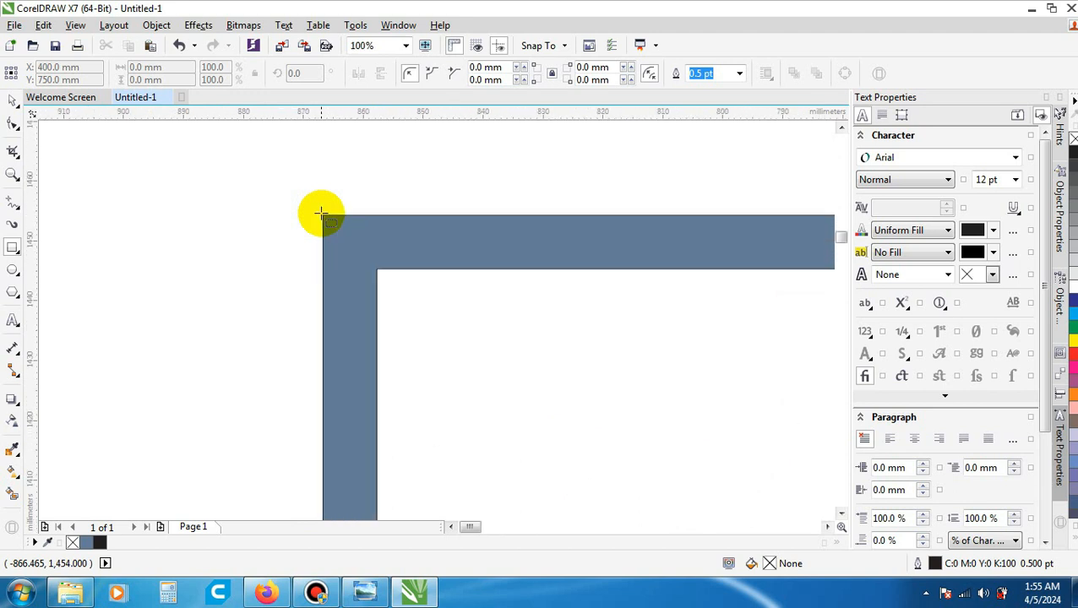
{"action": "left_click_drag", "start_coordinate": [321, 213], "coordinate": [319, 212]}
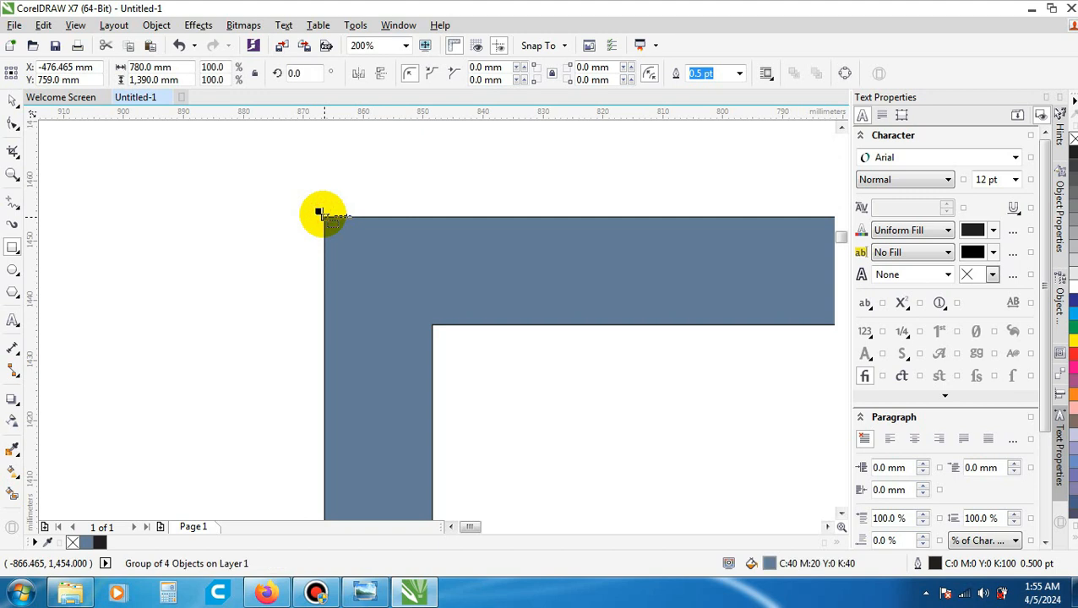
{"action": "scroll", "coordinate": [319, 212], "scroll_direction": "down", "scroll_amount": 5}
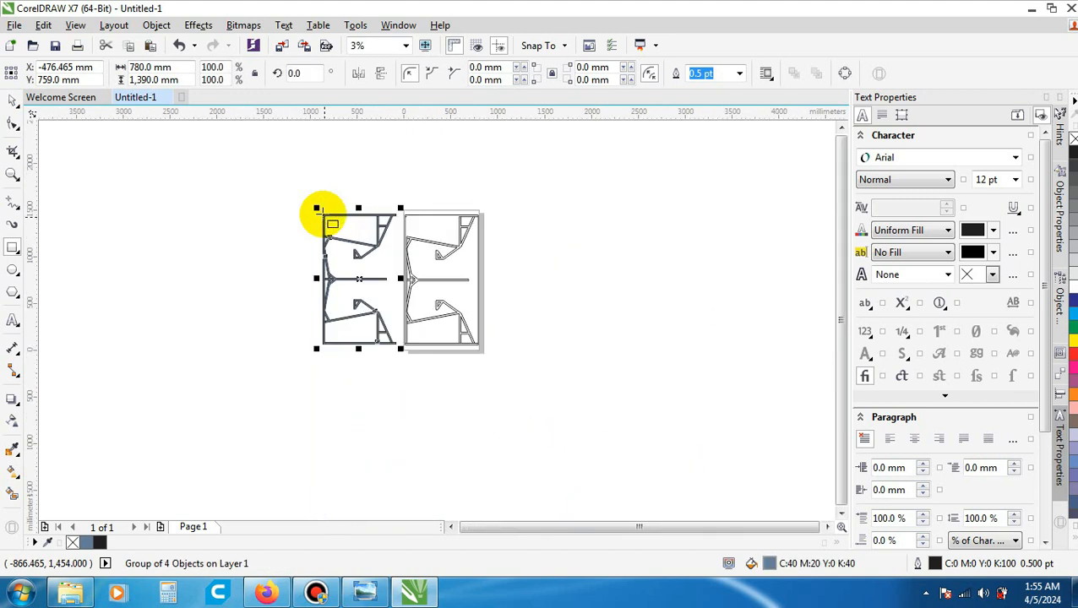
{"action": "scroll", "coordinate": [390, 352], "scroll_direction": "up", "scroll_amount": 3}
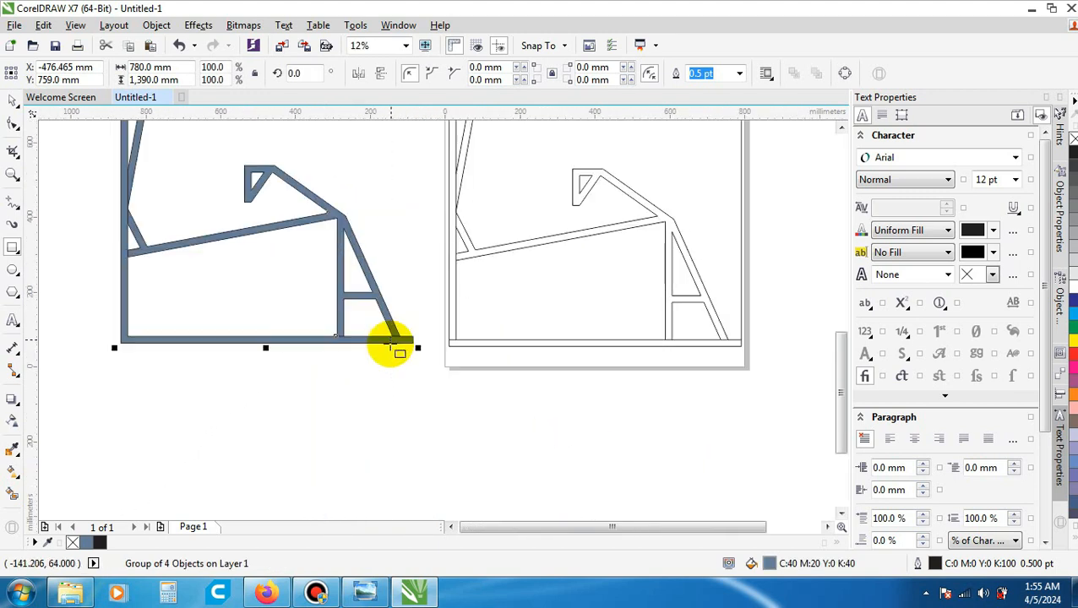
{"action": "scroll", "coordinate": [414, 350], "scroll_direction": "up", "scroll_amount": 1}
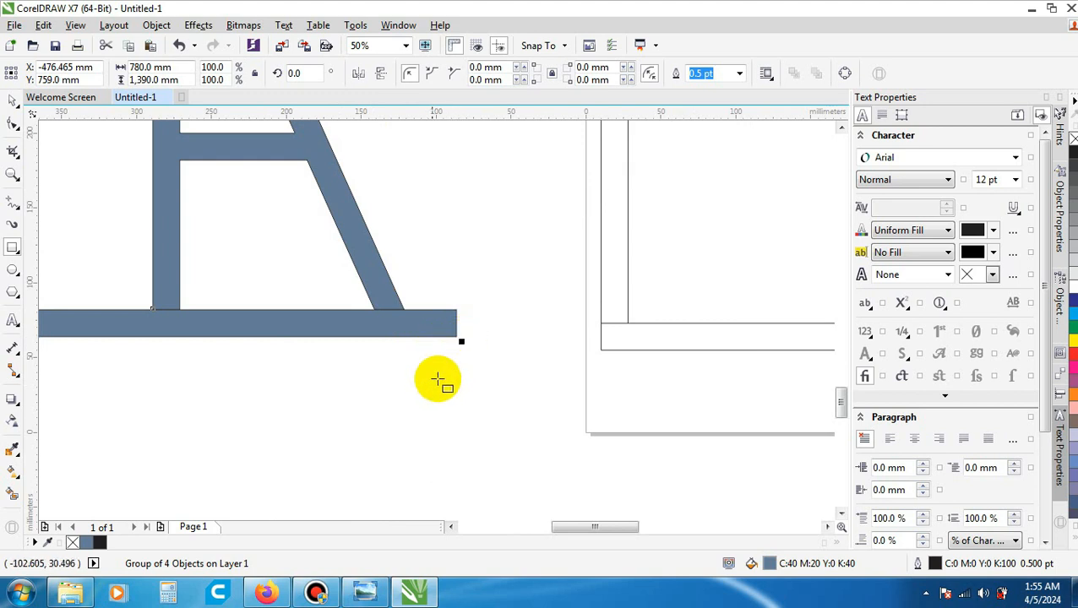
{"action": "scroll", "coordinate": [441, 377], "scroll_direction": "down", "scroll_amount": 3}
{"action": "scroll", "coordinate": [441, 377], "scroll_direction": "up", "scroll_amount": 1}
{"action": "scroll", "coordinate": [356, 233], "scroll_direction": "down", "scroll_amount": 2}
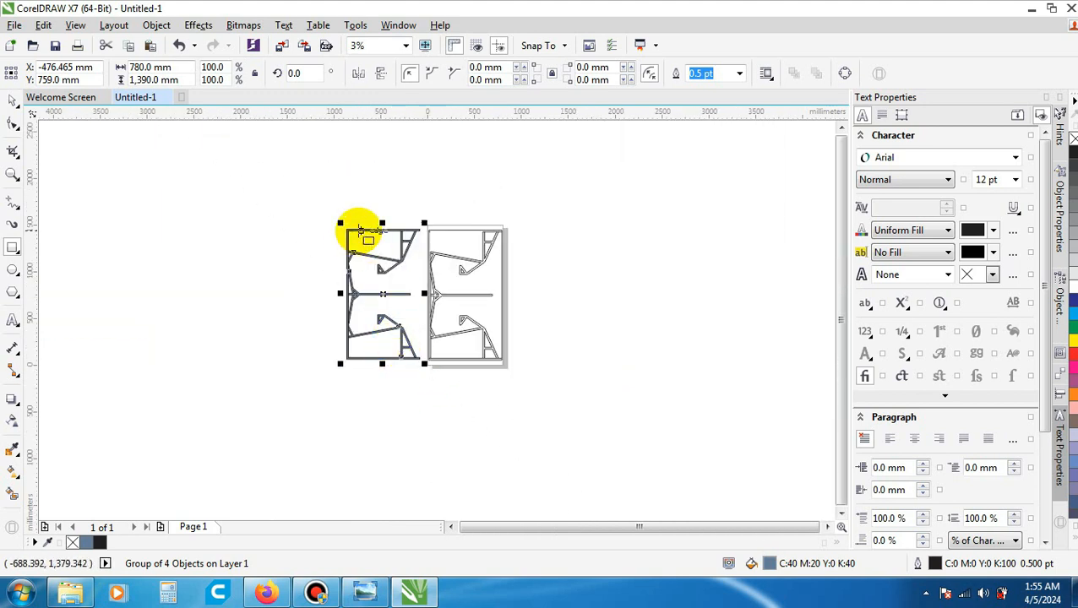
{"action": "scroll", "coordinate": [349, 241], "scroll_direction": "up", "scroll_amount": 2}
{"action": "scroll", "coordinate": [349, 179], "scroll_direction": "up", "scroll_amount": 1}
{"action": "scroll", "coordinate": [380, 224], "scroll_direction": "down", "scroll_amount": 2}
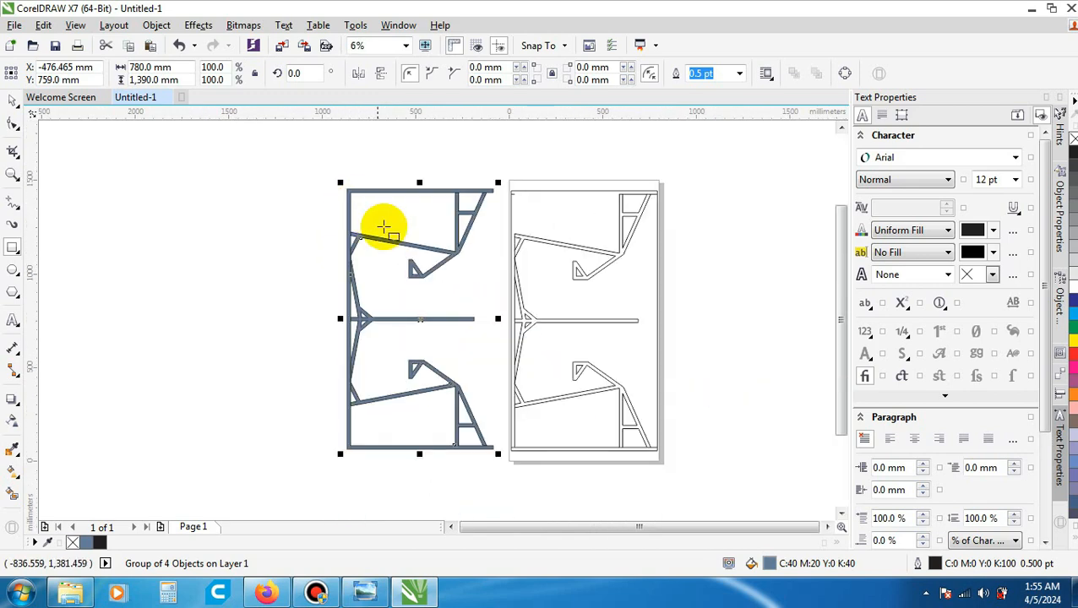
{"action": "scroll", "coordinate": [338, 190], "scroll_direction": "up", "scroll_amount": 3}
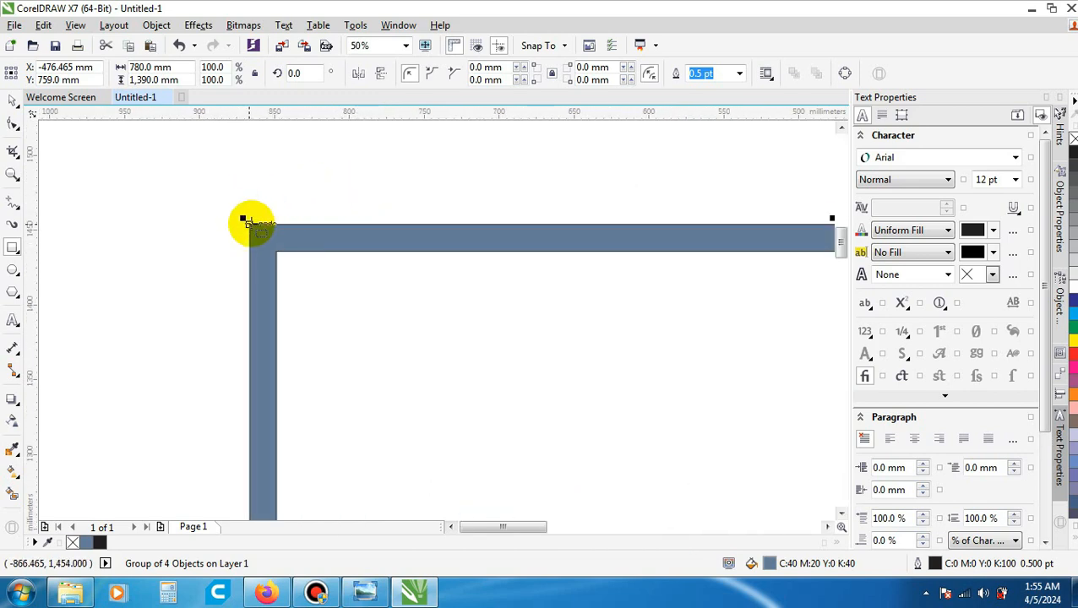
{"action": "scroll", "coordinate": [251, 224], "scroll_direction": "down", "scroll_amount": 1}
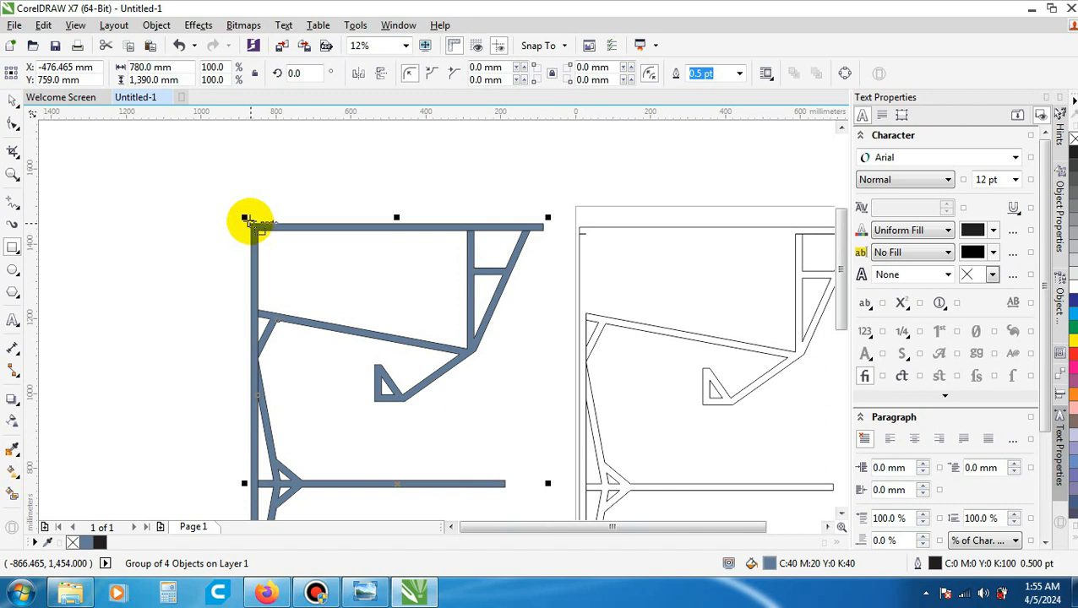
{"action": "left_click_drag", "start_coordinate": [246, 220], "coordinate": [543, 403]}
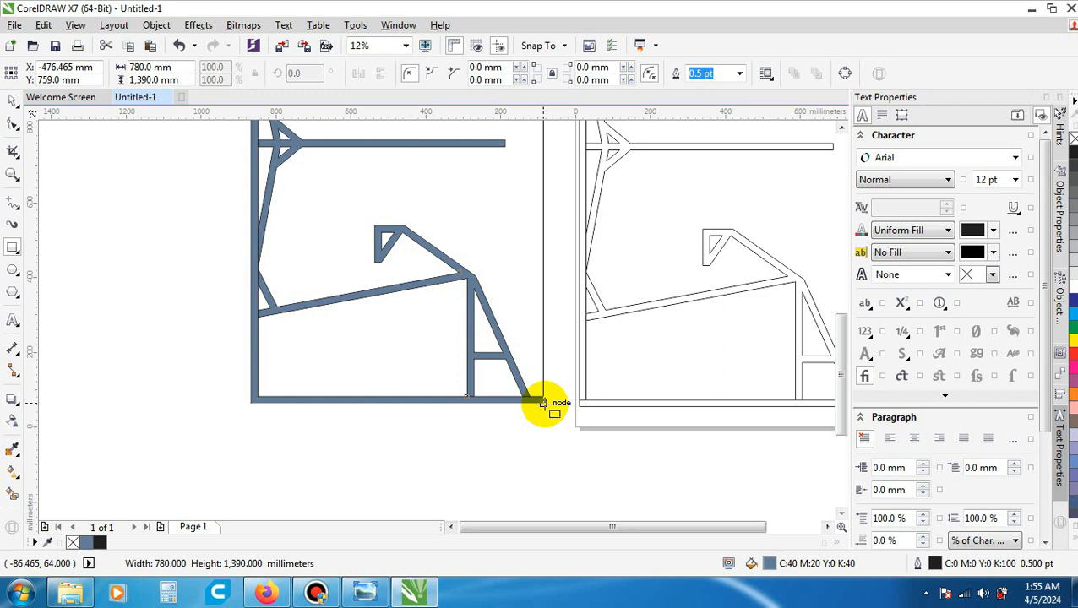
{"action": "left_click_drag", "start_coordinate": [543, 403], "coordinate": [544, 403]}
{"action": "scroll", "coordinate": [482, 462], "scroll_direction": "down", "scroll_amount": 3}
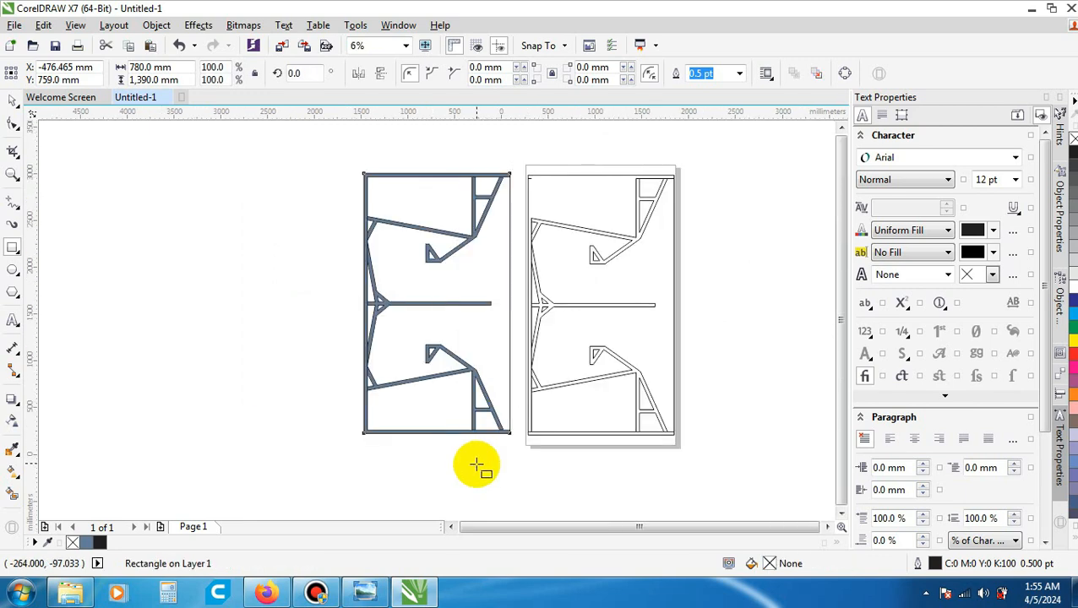
{"action": "scroll", "coordinate": [478, 410], "scroll_direction": "up", "scroll_amount": 2}
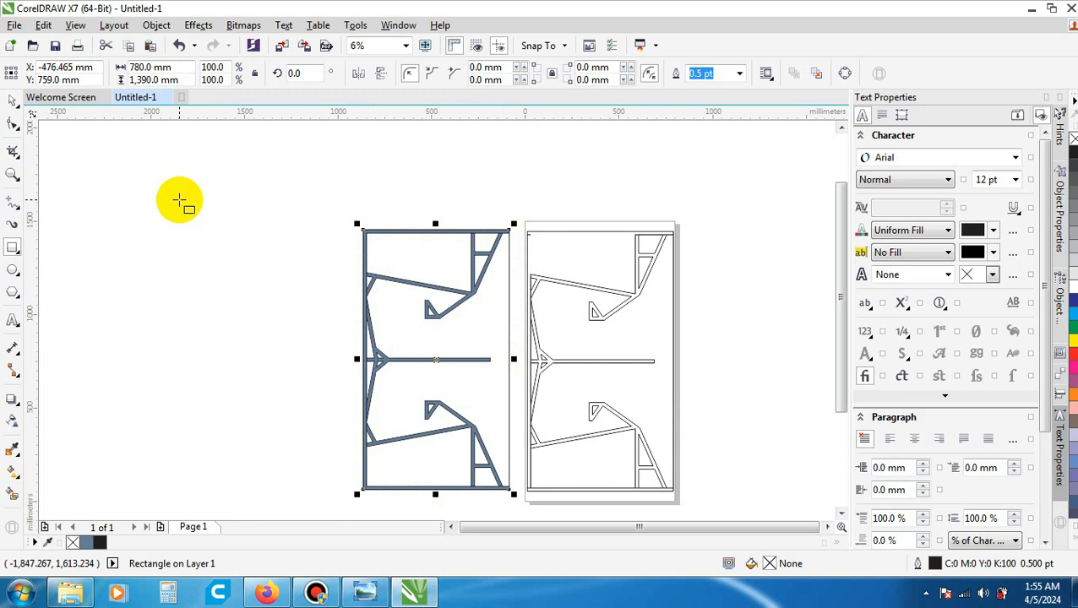
- Select all the original hairline outlines on the page and delete them, keeping the filled panel and its enclosing rectangle
{"action": "left_click", "coordinate": [14, 101]}
{"action": "left_click", "coordinate": [706, 312]}
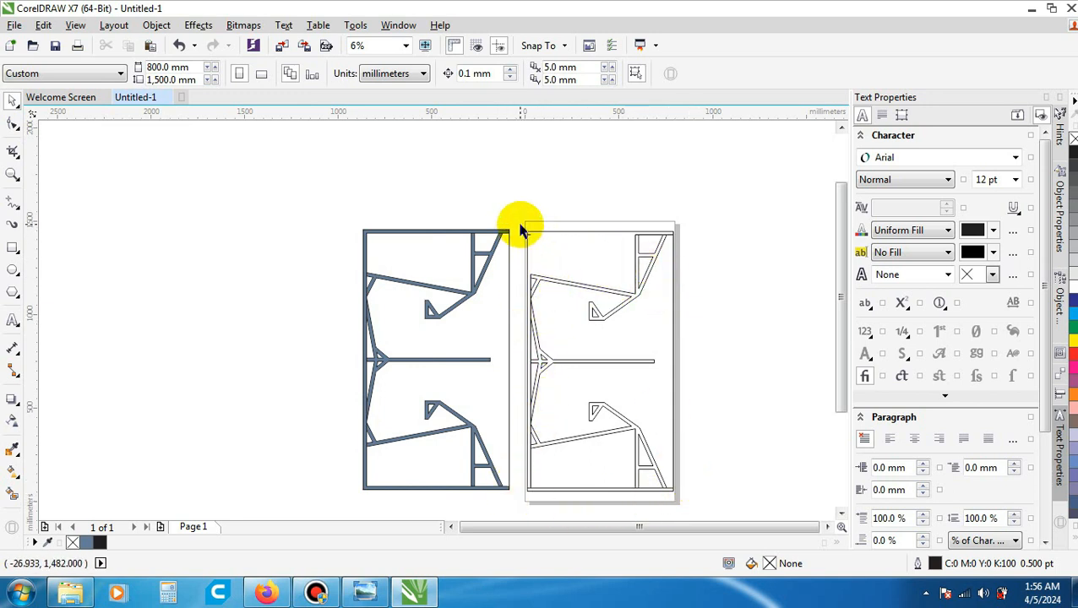
{"action": "left_click_drag", "start_coordinate": [520, 229], "coordinate": [695, 504]}
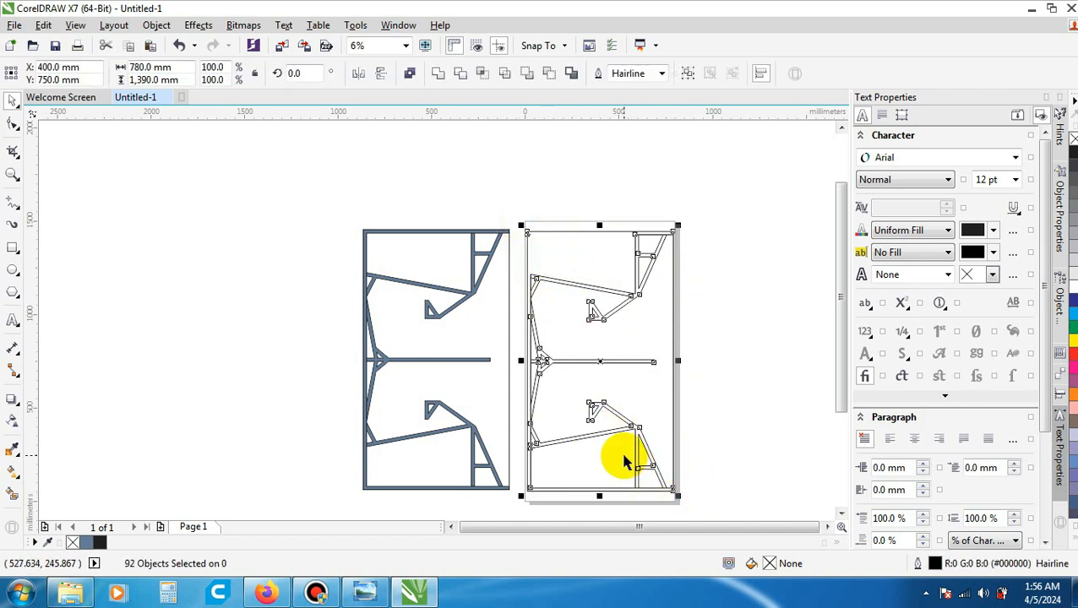
{"action": "key", "text": "Delete"}
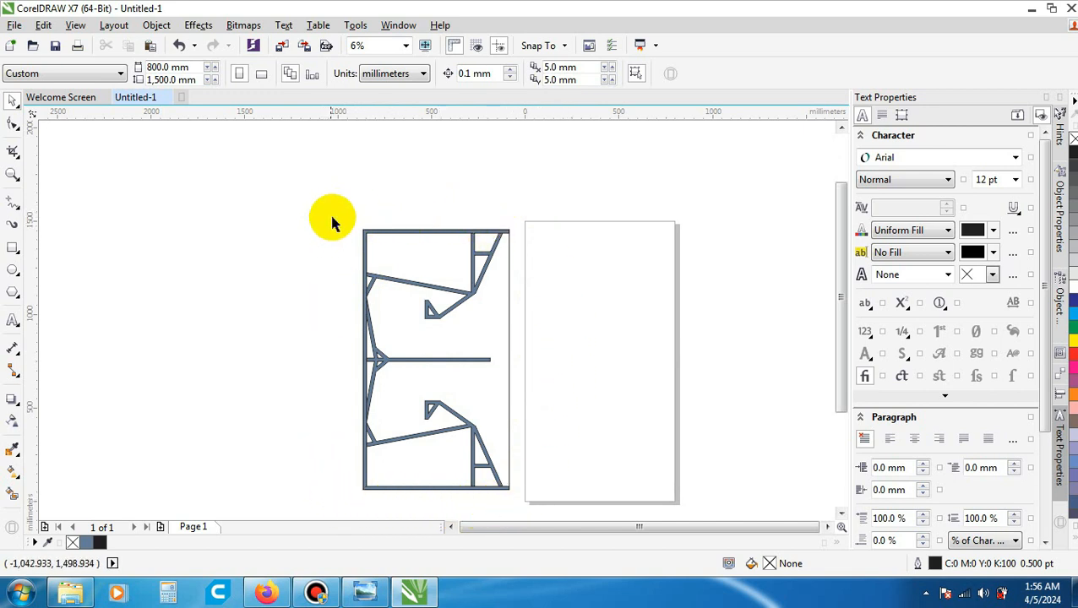
- Select the filled panel together with its enclosing rectangle and group them into one object
{"action": "left_click_drag", "start_coordinate": [345, 206], "coordinate": [524, 507]}
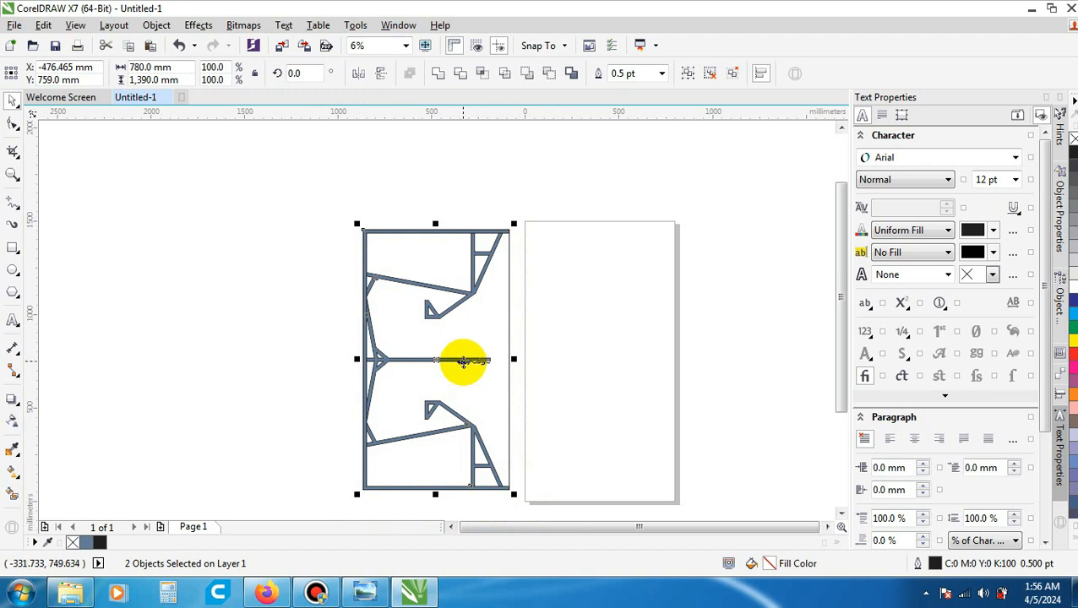
{"action": "right_click", "coordinate": [463, 359]}
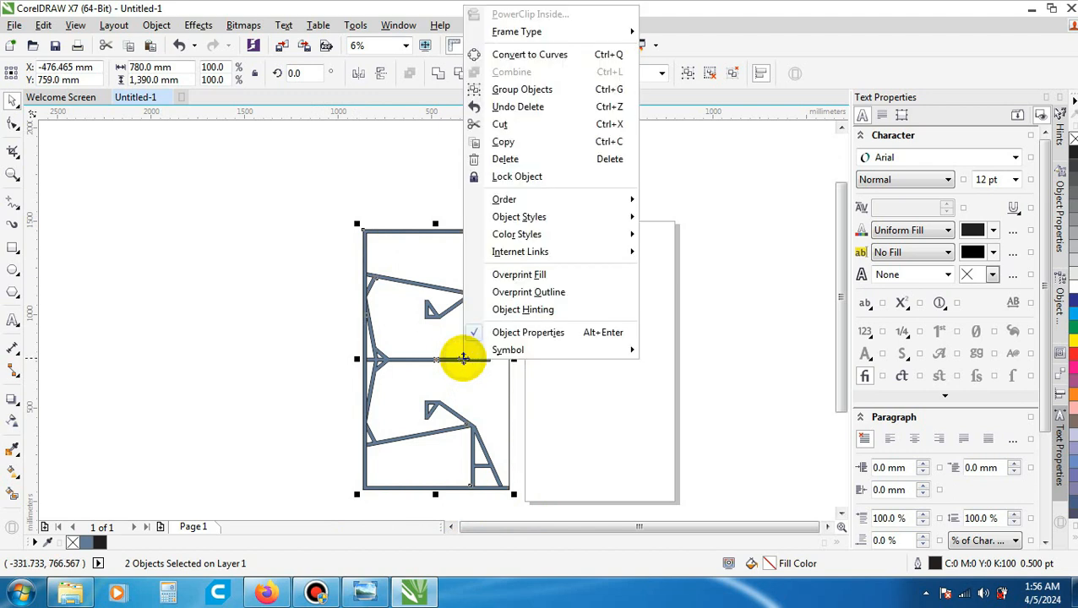
{"action": "left_click", "coordinate": [536, 88]}
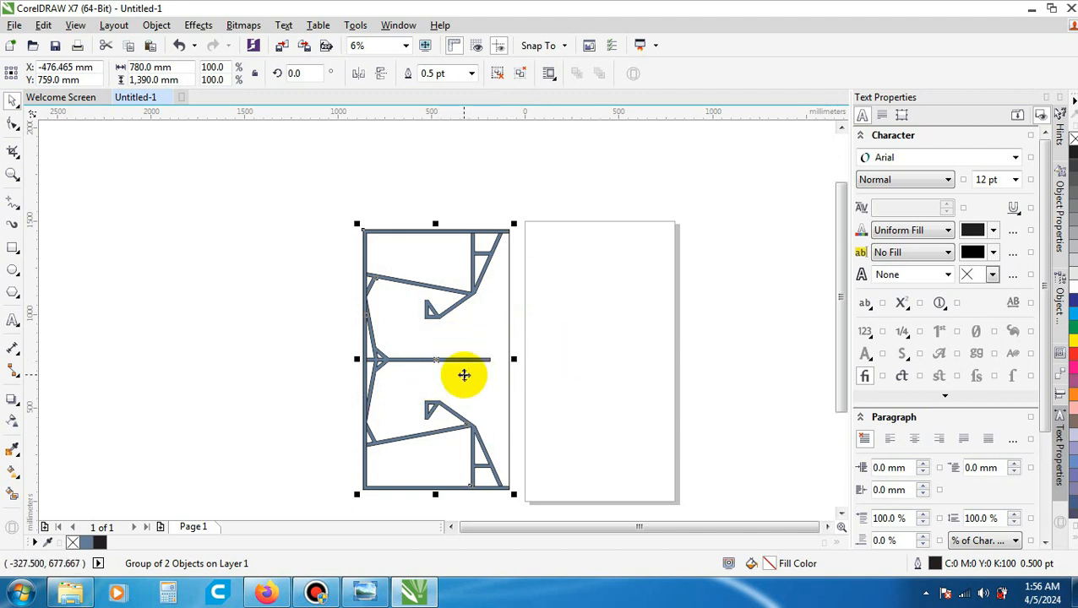
- Center the grouped panel and rectangle on the page, deselect it and check its placement
{"action": "key", "text": "p"}
{"action": "left_click", "coordinate": [412, 345]}
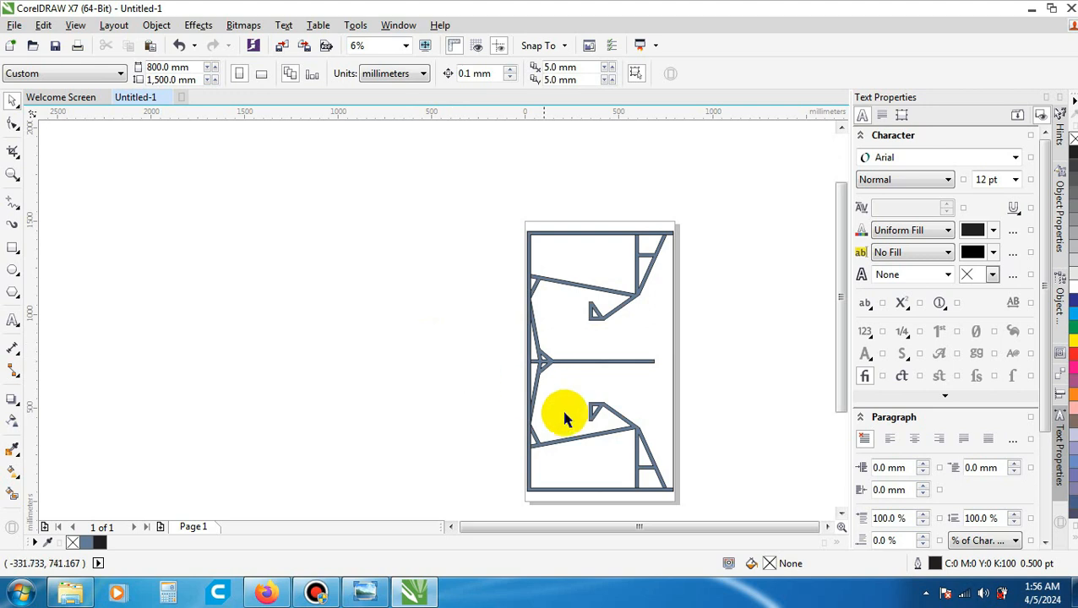
{"action": "scroll", "coordinate": [611, 448], "scroll_direction": "up", "scroll_amount": 1}
{"action": "scroll", "coordinate": [611, 448], "scroll_direction": "down", "scroll_amount": 1}
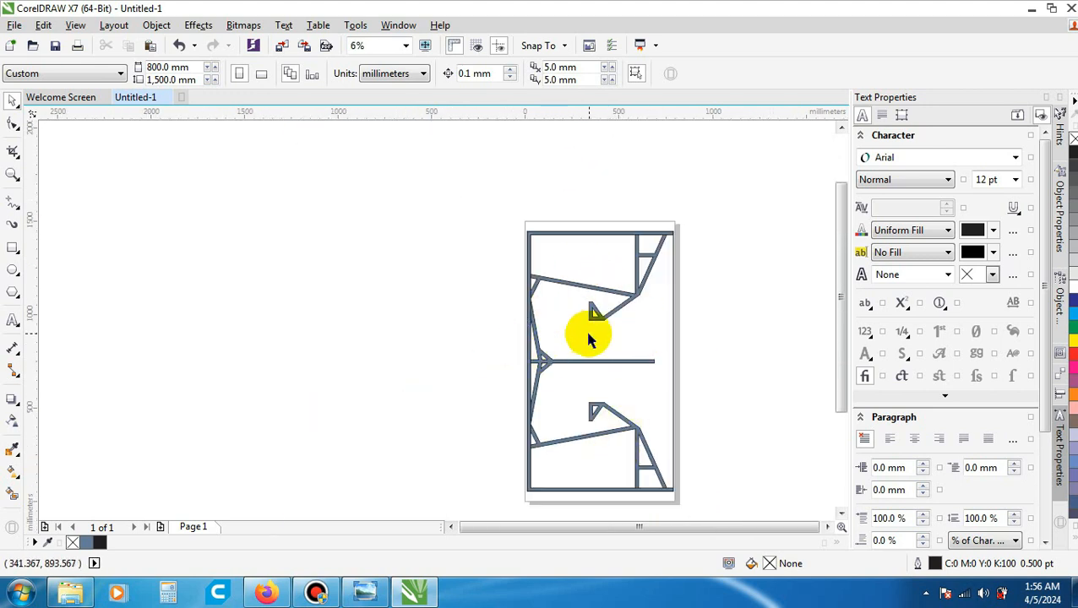
{"action": "scroll", "coordinate": [657, 228], "scroll_direction": "up", "scroll_amount": 2}
{"action": "scroll", "coordinate": [661, 236], "scroll_direction": "down", "scroll_amount": 2}
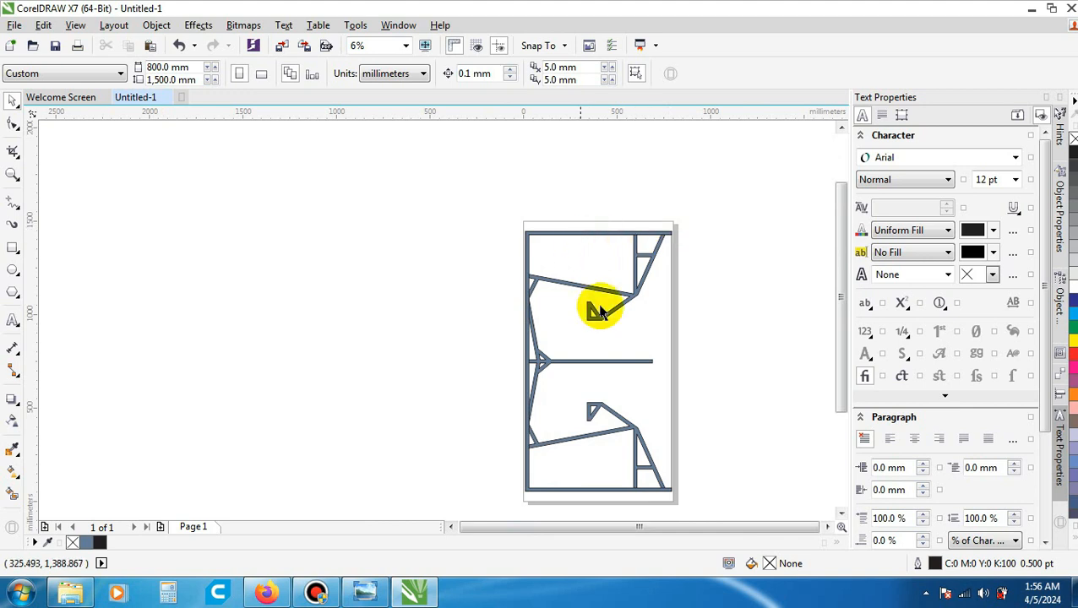
{"action": "scroll", "coordinate": [688, 403], "scroll_direction": "up", "scroll_amount": 1}
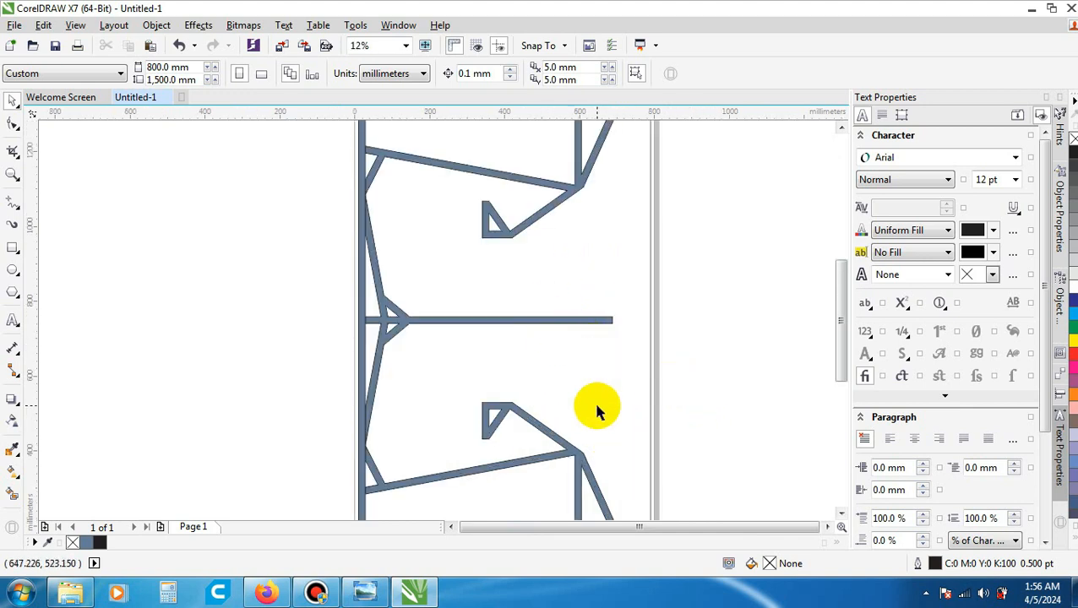
{"action": "scroll", "coordinate": [595, 409], "scroll_direction": "down", "scroll_amount": 1}
{"action": "scroll", "coordinate": [590, 389], "scroll_direction": "up", "scroll_amount": 1}
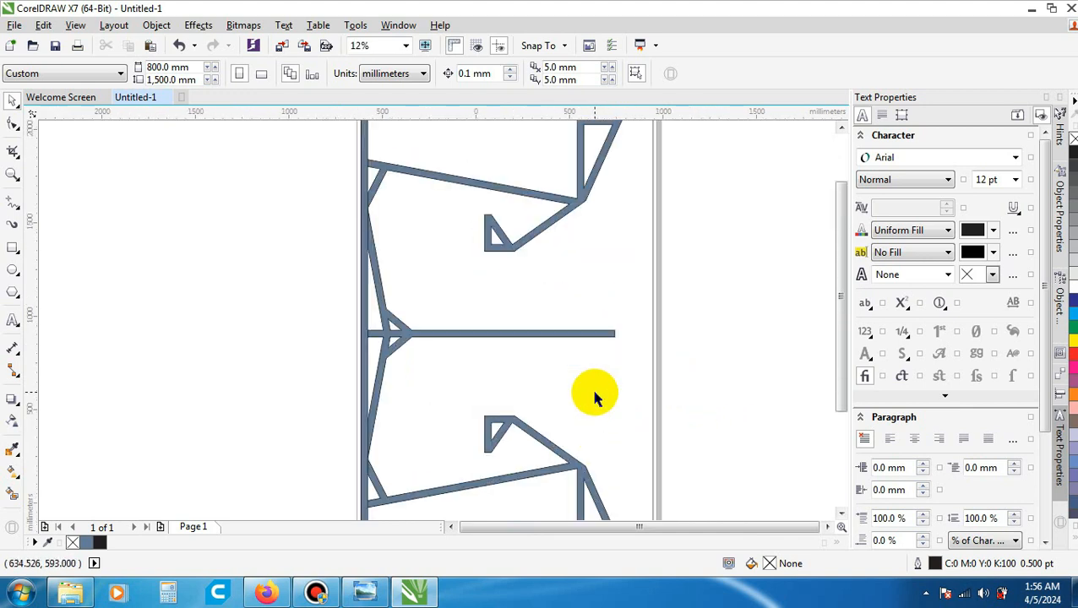
{"action": "scroll", "coordinate": [590, 371], "scroll_direction": "down", "scroll_amount": 1}
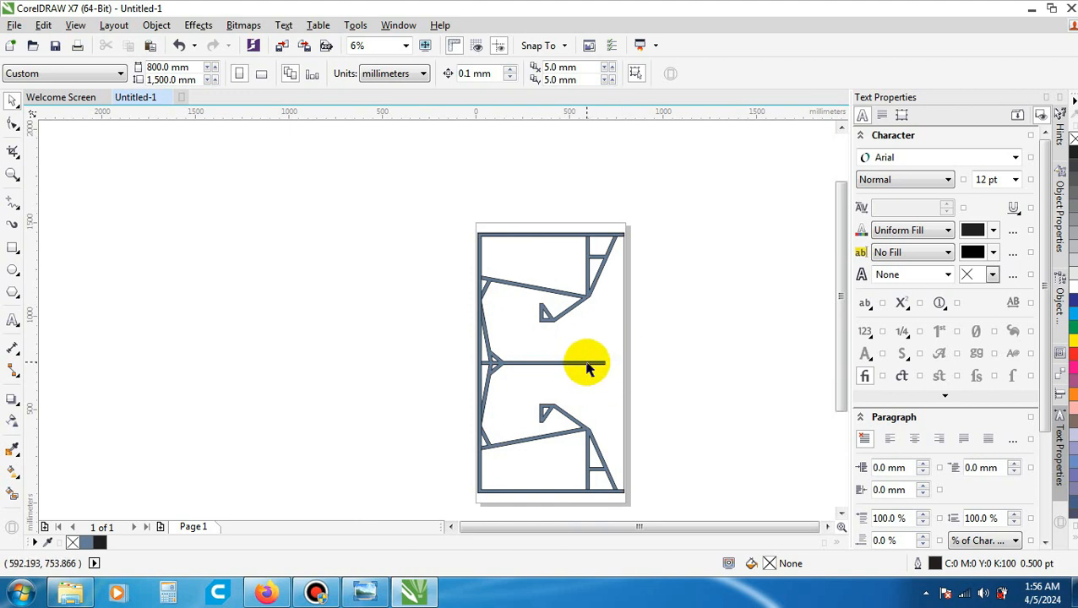
- Start exporting the drawing and choose the Belajar Desain Speaker folder on drive D as its destination
{"action": "left_click", "coordinate": [13, 25]}
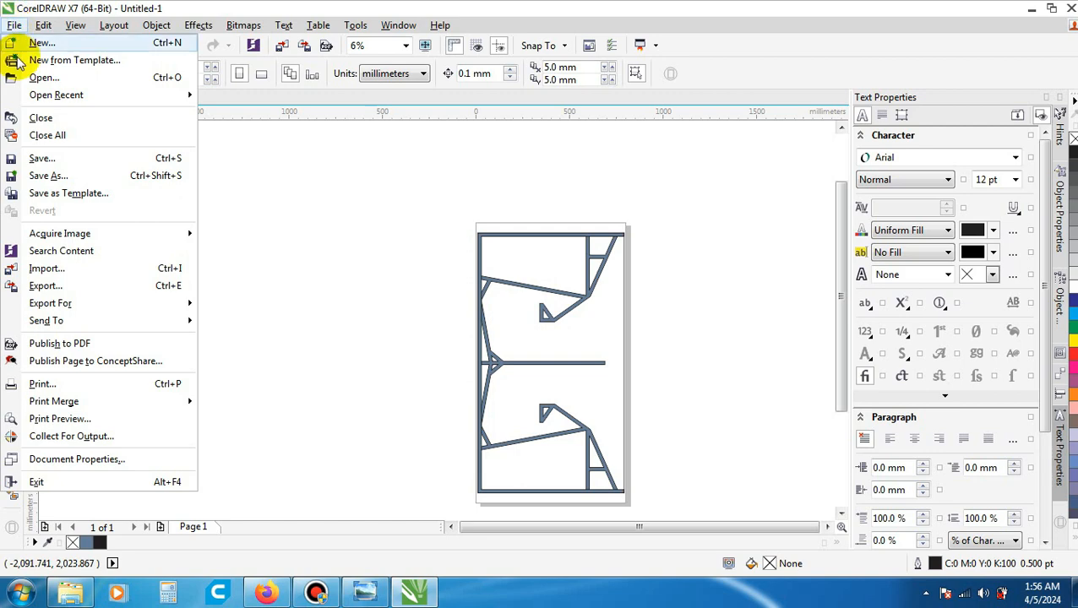
{"action": "left_click", "coordinate": [114, 287]}
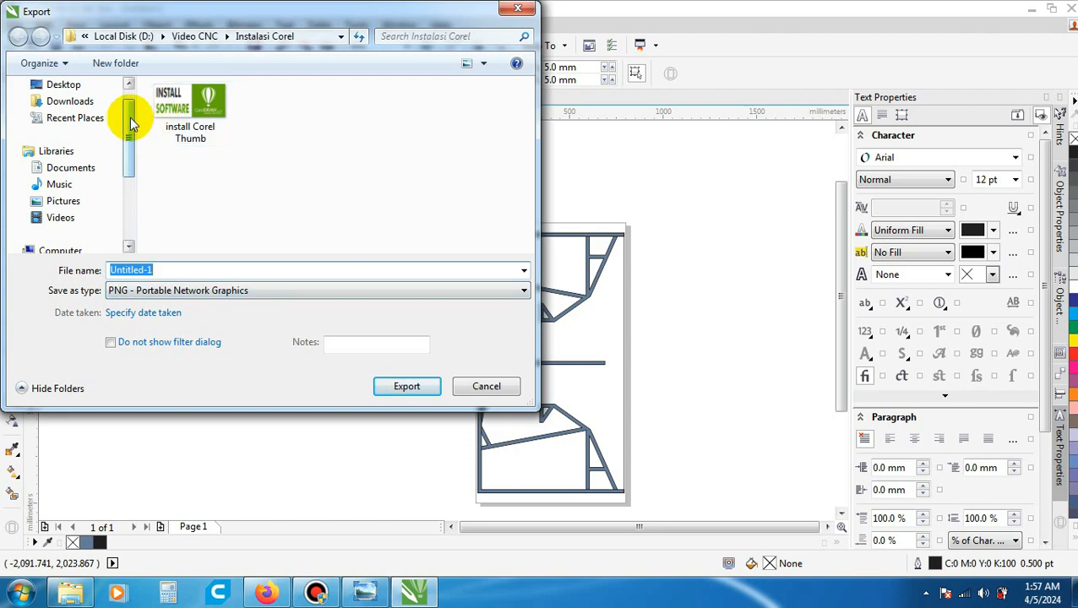
{"action": "left_click_drag", "start_coordinate": [130, 118], "coordinate": [133, 166]}
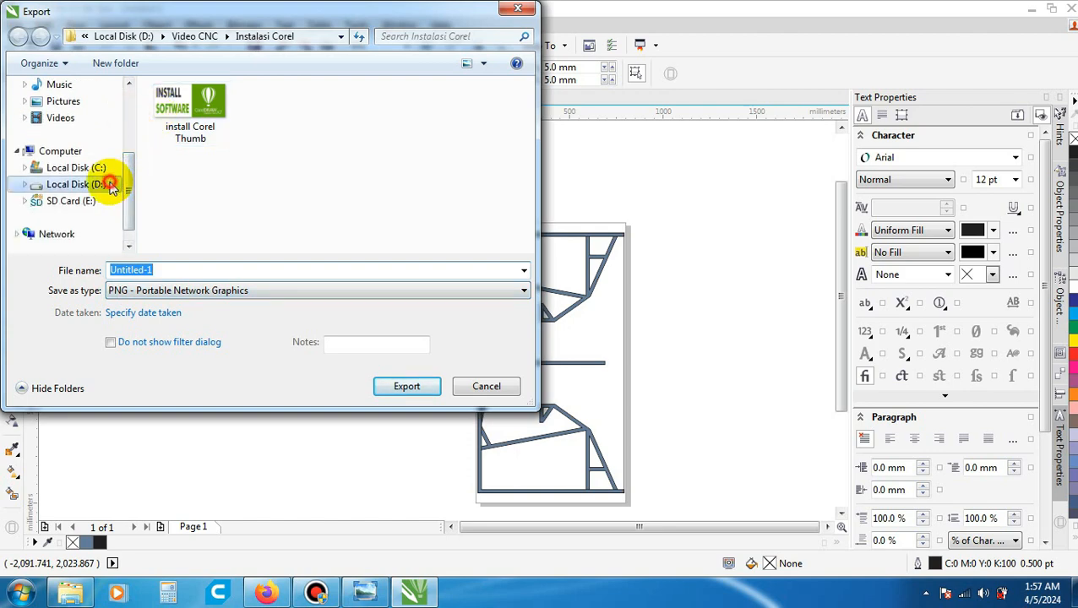
{"action": "left_click", "coordinate": [110, 185]}
{"action": "double_click", "coordinate": [209, 141]}
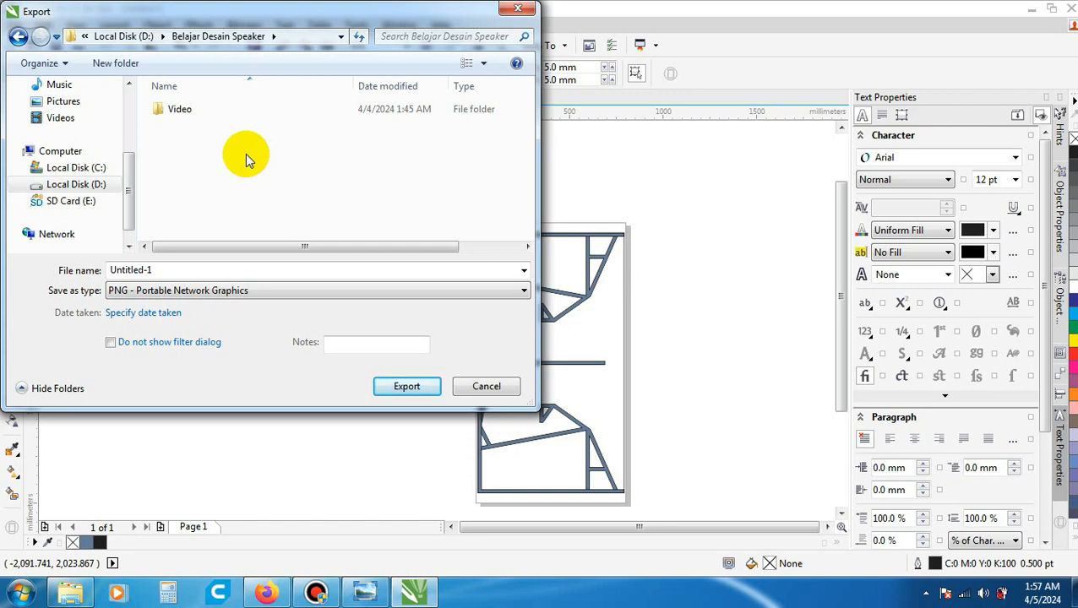
- Name the export file Panel Parit Bawah_Final
{"action": "double_click", "coordinate": [234, 271]}
{"action": "double_click", "coordinate": [234, 271]}
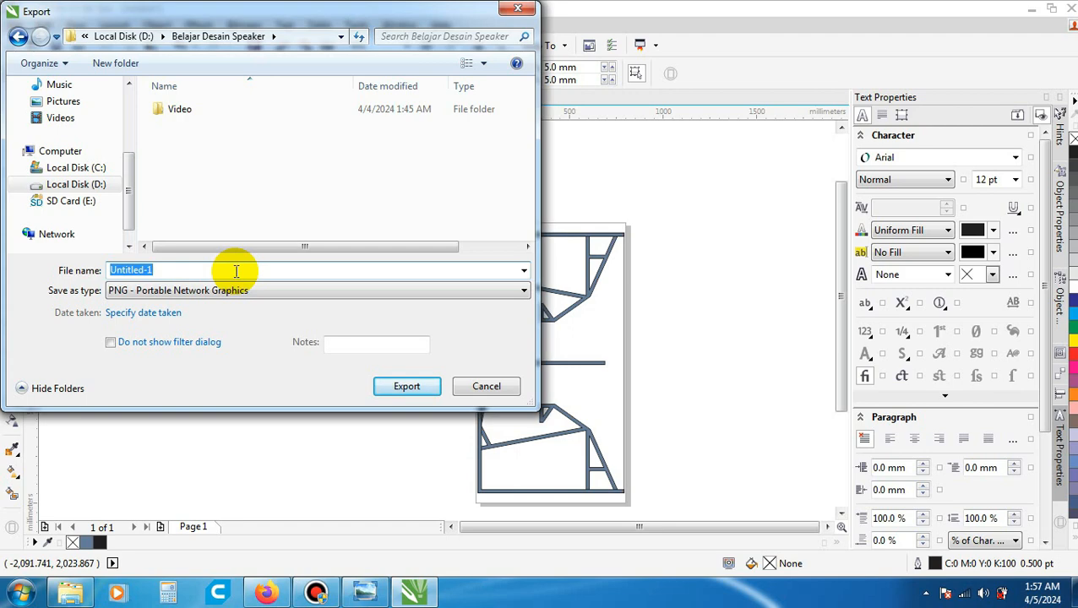
{"action": "type", "text": "Panel Parit Bawah"}
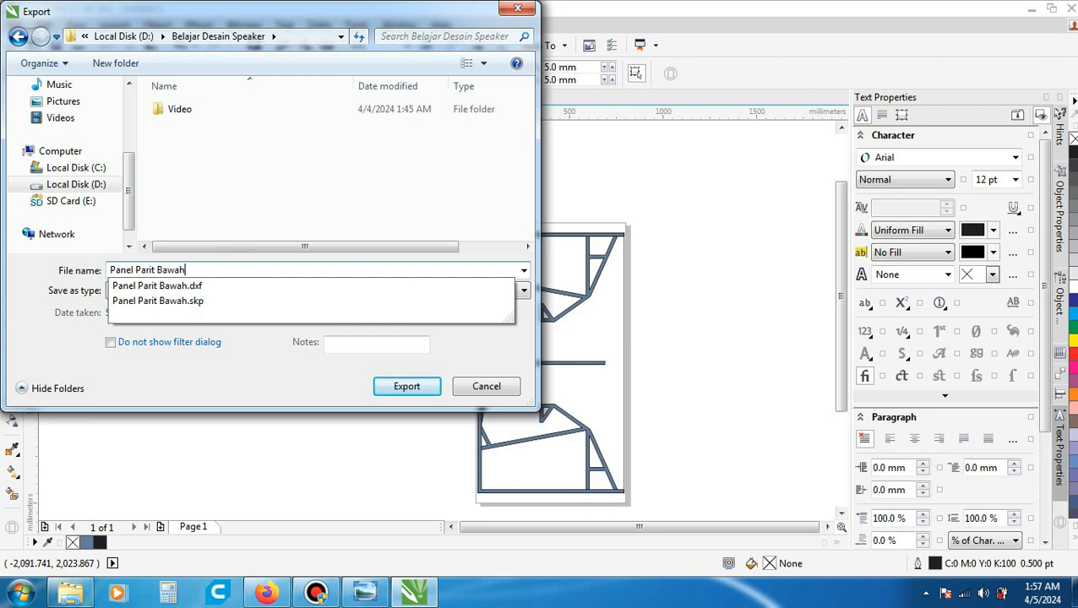
{"action": "type", "text": "_"}
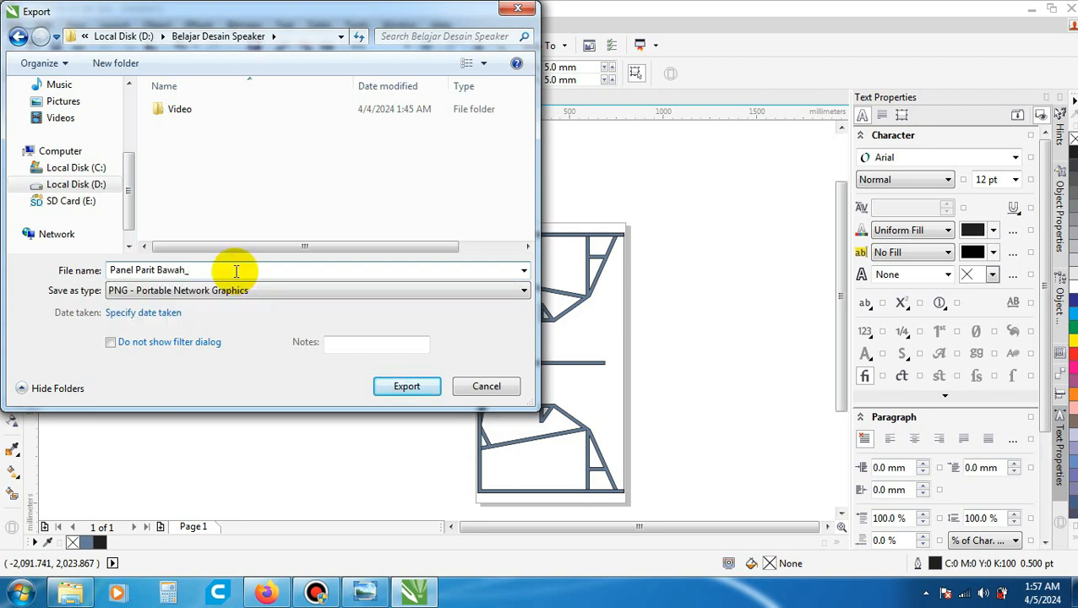
{"action": "type", "text": "Final"}
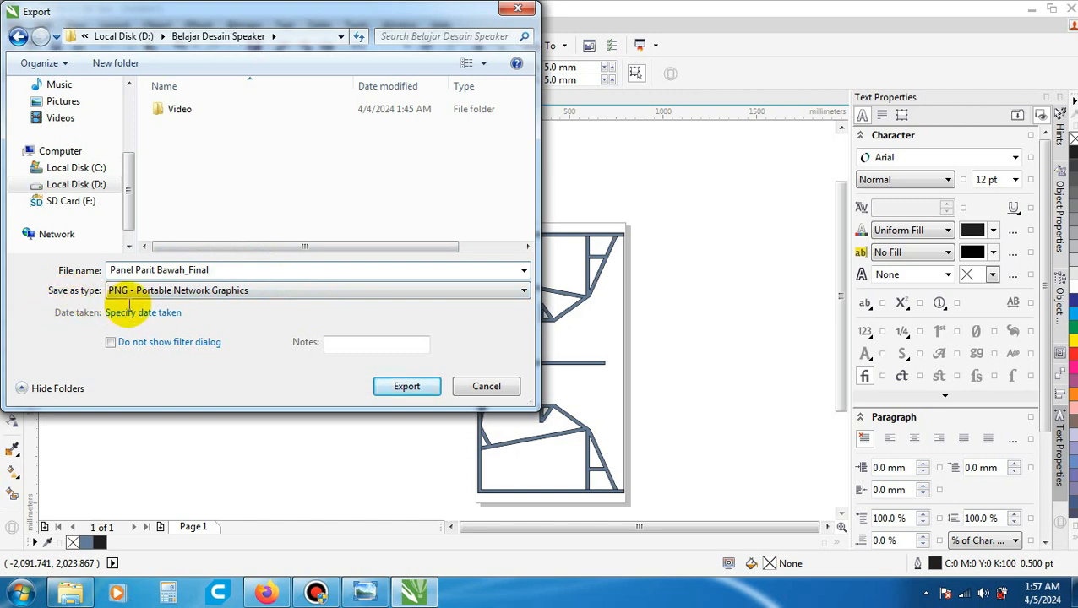
- Export the drawing in DXF - AutoCAD format, version AutoCAD 2008-2013, with millimeters as units and text as curves
{"action": "left_click", "coordinate": [265, 292]}
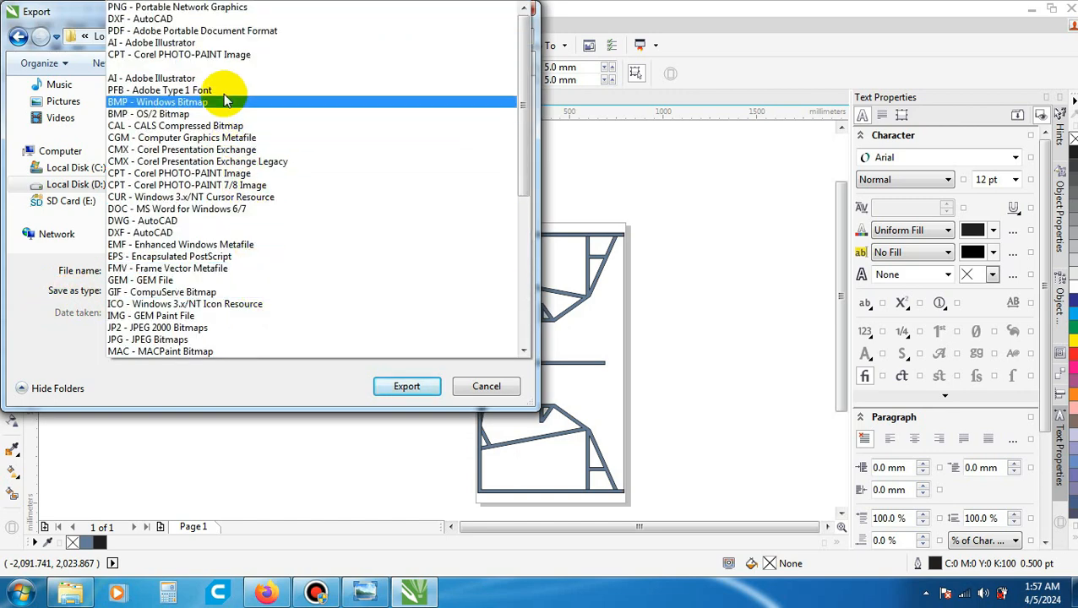
{"action": "left_click", "coordinate": [200, 21]}
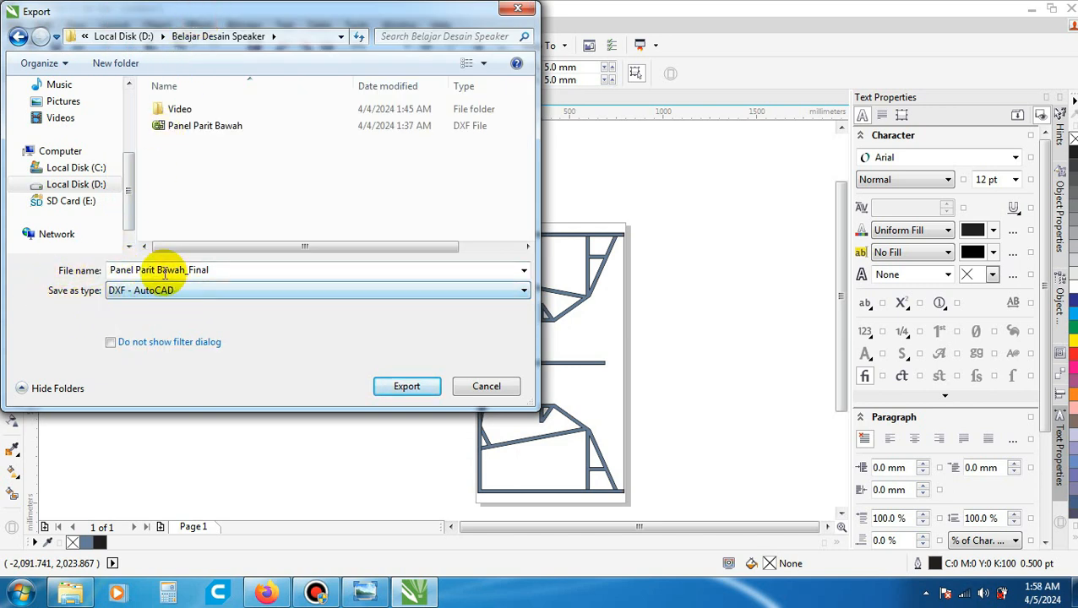
{"action": "left_click", "coordinate": [434, 390]}
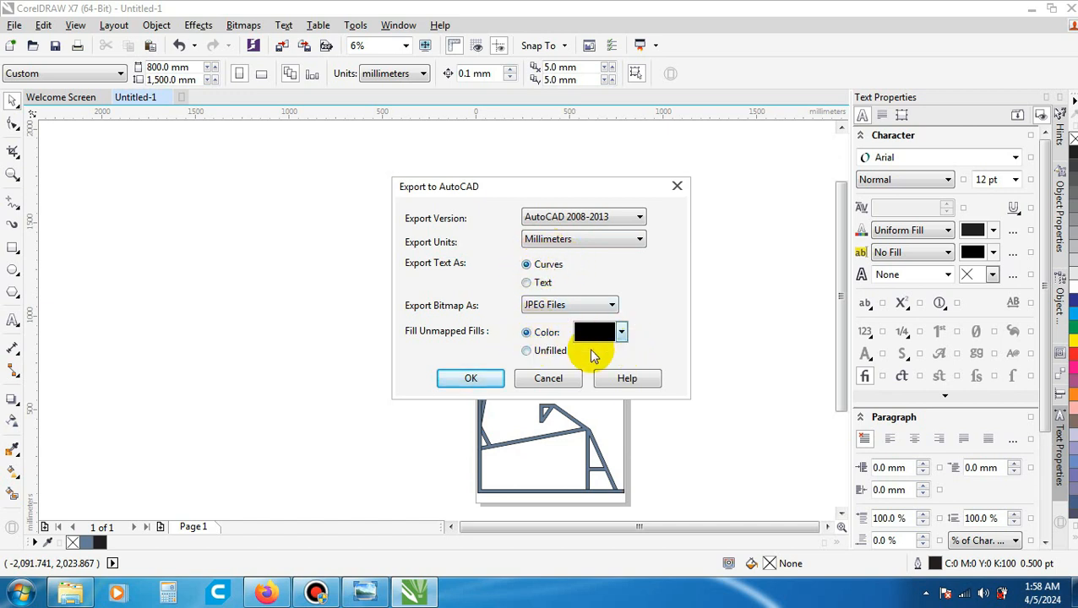
{"action": "left_click", "coordinate": [489, 379]}
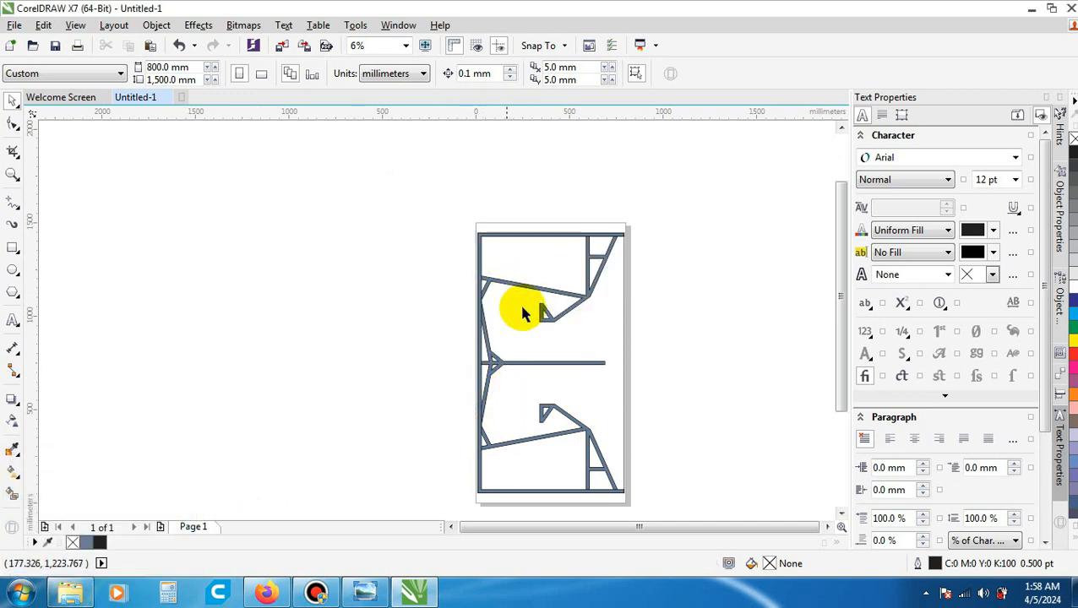
- Switch to Windows Explorer and check the exported Panel Parit Bawah_Final DXF file in the Belajar Desain Speaker folder
{"action": "left_click", "coordinate": [80, 593]}
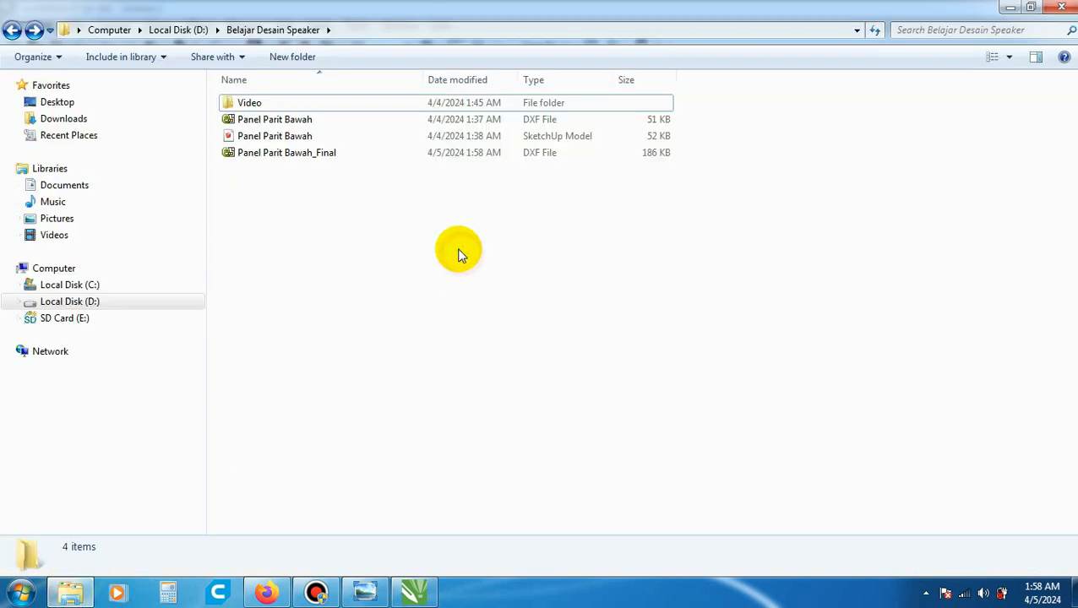
{"action": "left_click", "coordinate": [421, 153]}
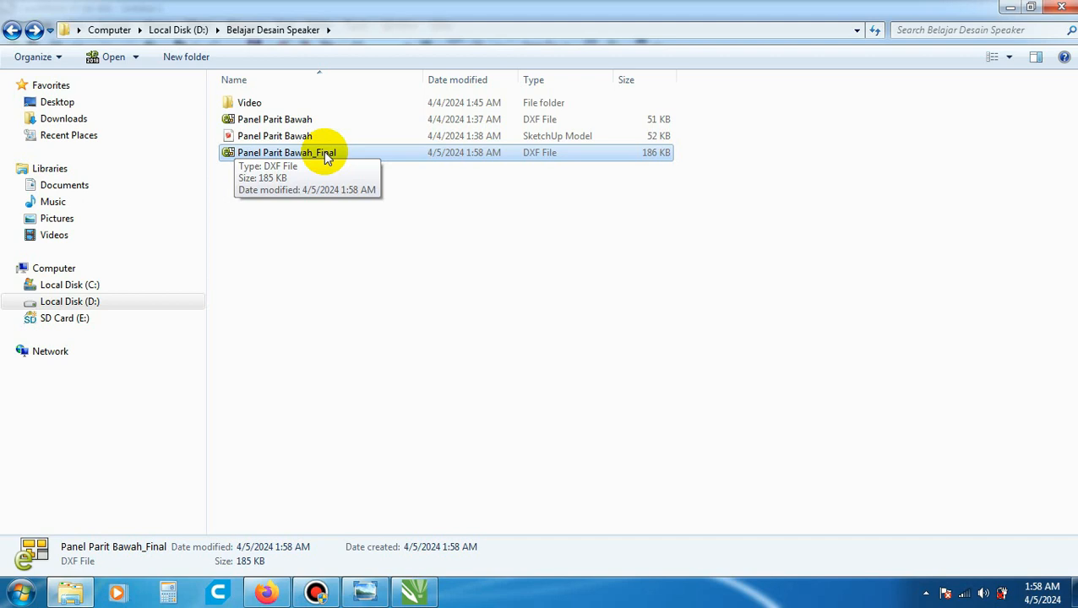
{"action": "left_click", "coordinate": [341, 268]}
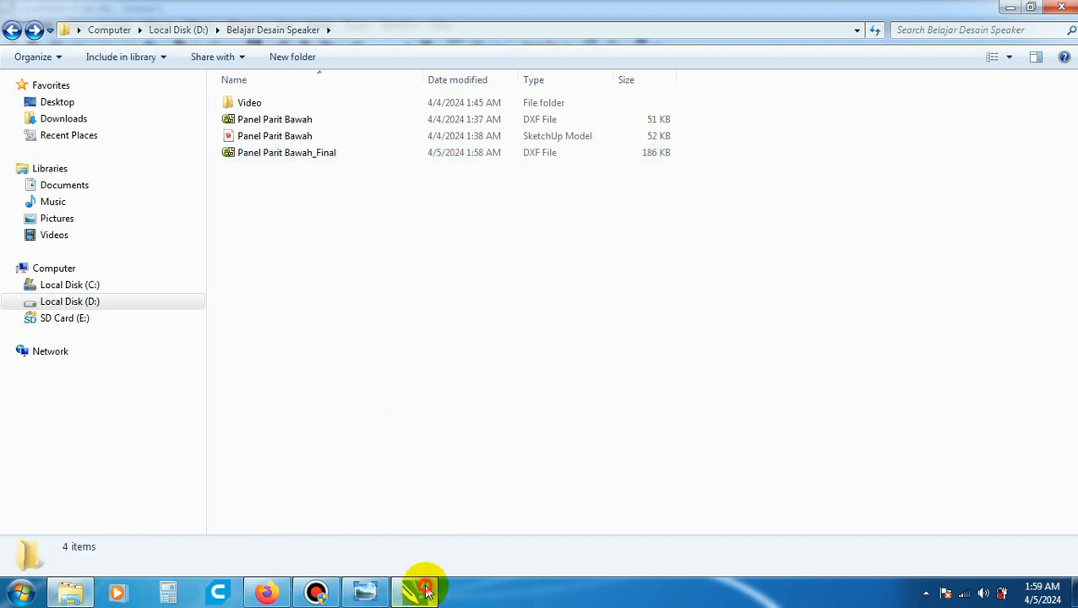
- Return to CorelDRAW and start saving the drawing in the Belajar Desain Speaker folder on drive D
{"action": "left_click", "coordinate": [414, 592]}
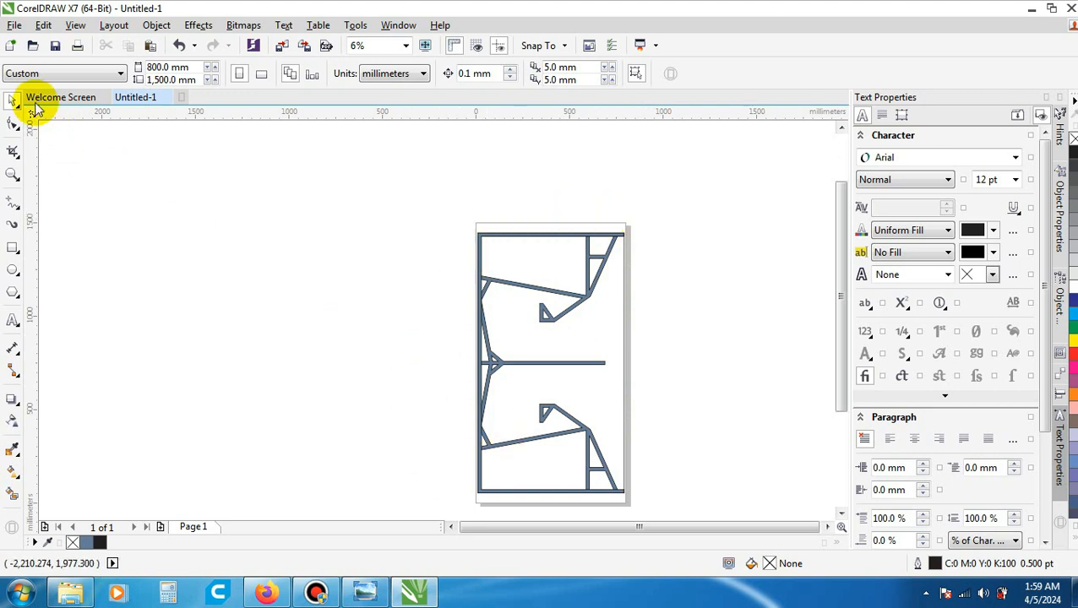
{"action": "left_click", "coordinate": [14, 25]}
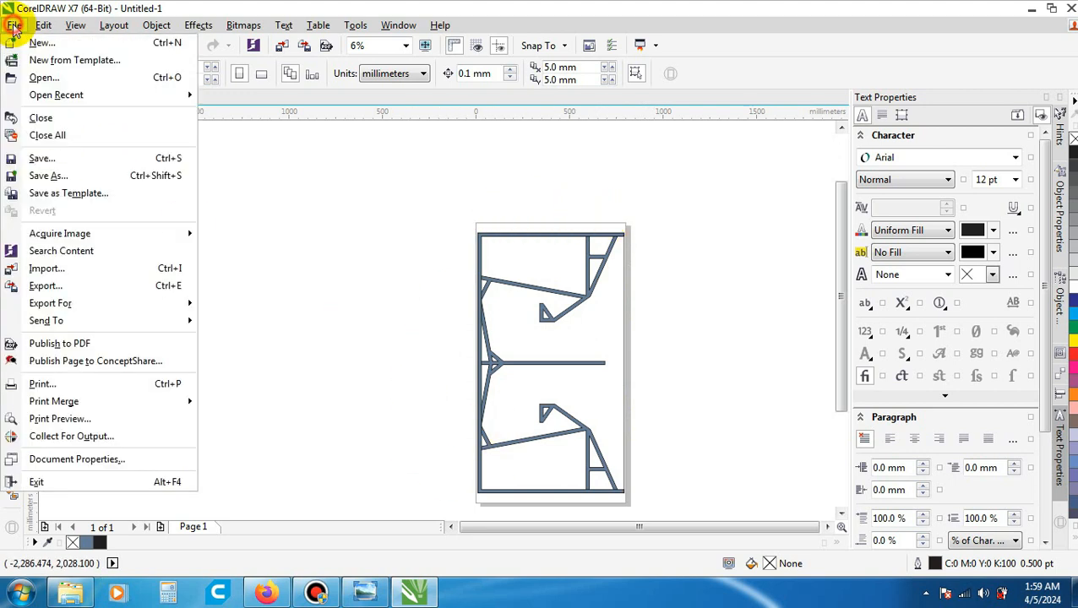
{"action": "left_click", "coordinate": [81, 159]}
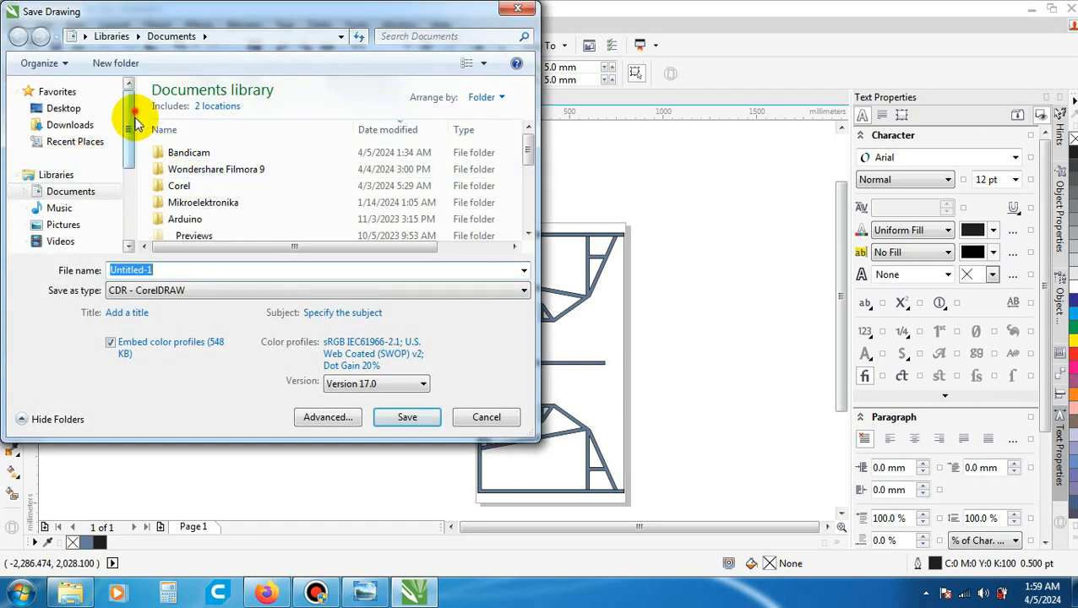
{"action": "left_click_drag", "start_coordinate": [130, 108], "coordinate": [129, 175]}
{"action": "left_click", "coordinate": [102, 191]}
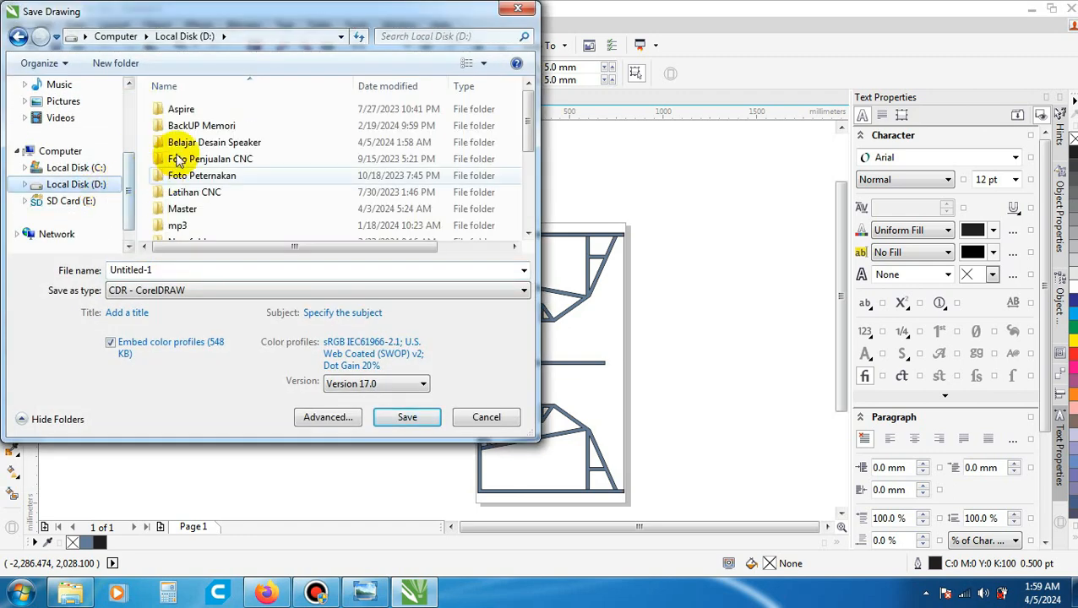
{"action": "double_click", "coordinate": [225, 147]}
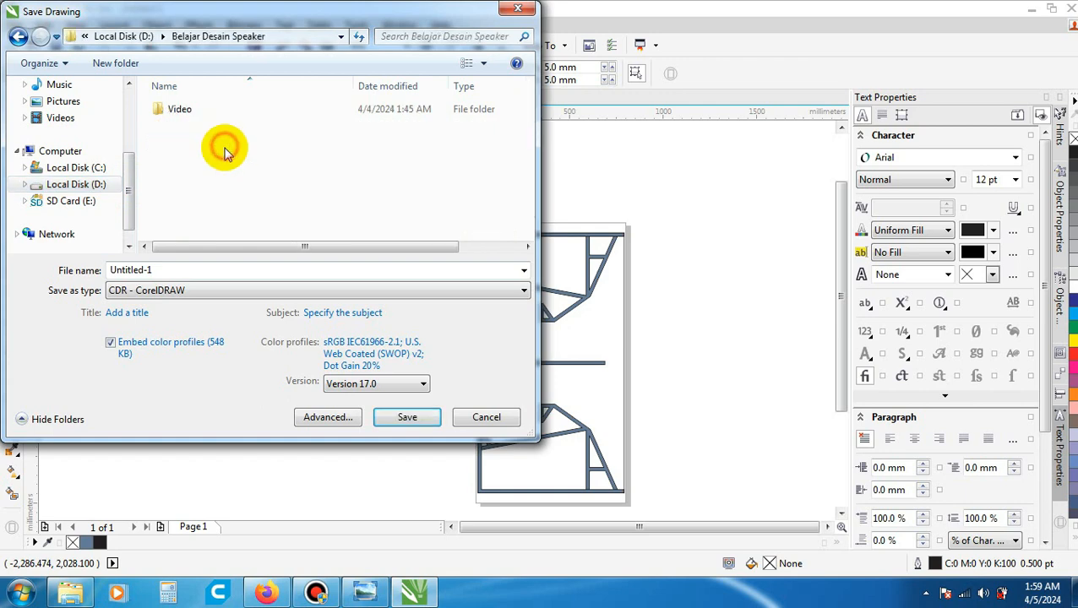
- Save the drawing as a CDR file named Parit Panel Bawah
{"action": "double_click", "coordinate": [177, 270]}
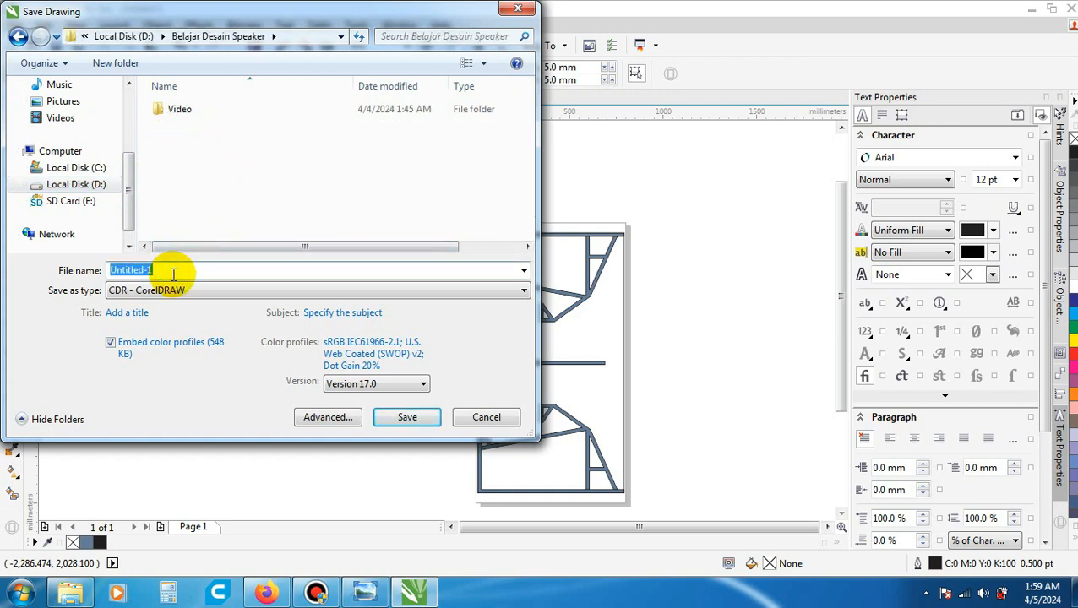
{"action": "type", "text": "Parit"}
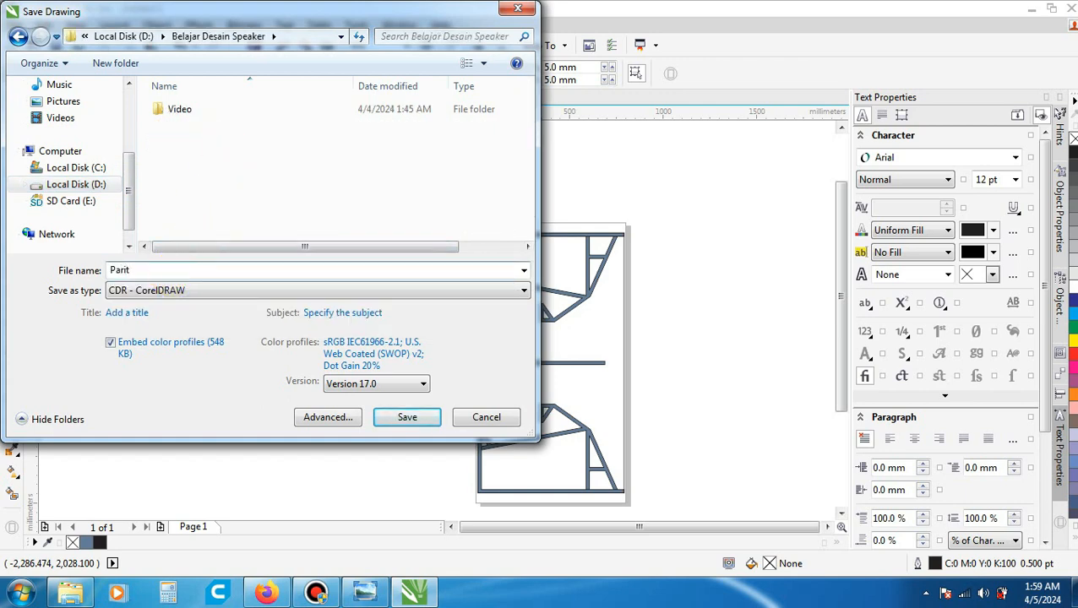
{"action": "type", "text": " Panel Bawah"}
{"action": "left_click", "coordinate": [402, 416]}
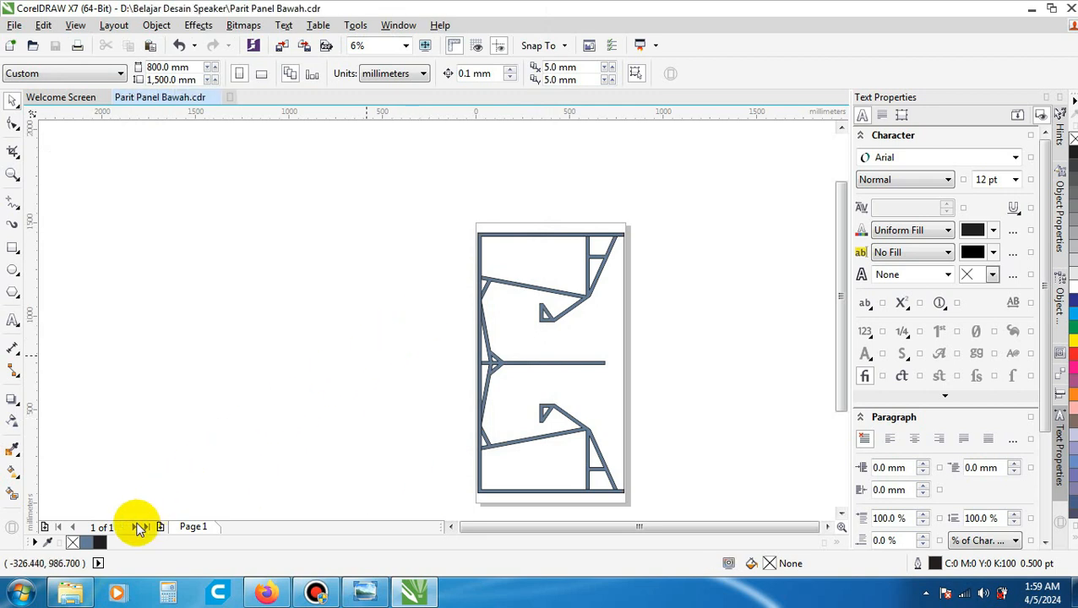
- Switch to Windows Explorer and check the saved CorelDRAW drawing and the Panel Parit Bawah_Final DXF in the project folder
{"action": "left_click", "coordinate": [71, 591]}
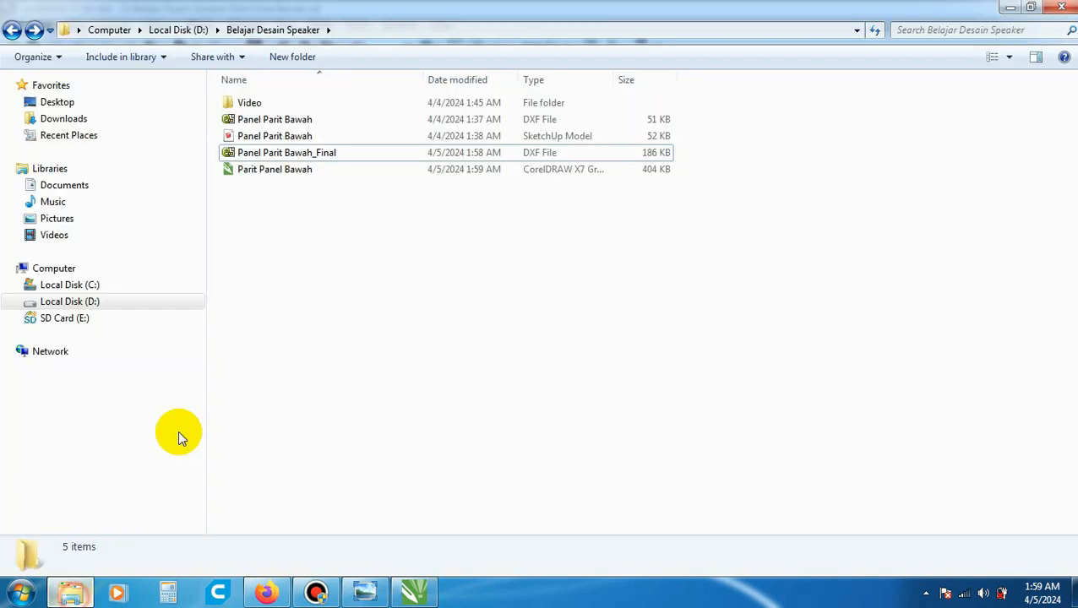
{"action": "left_click", "coordinate": [283, 155]}
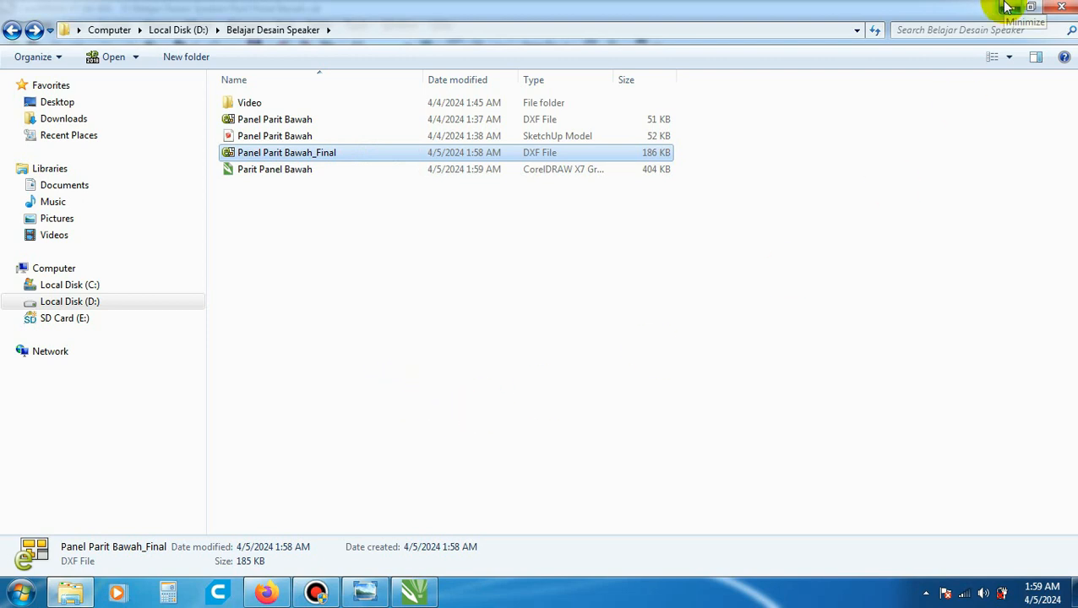
- Show the desktop and launch Aspire 10.5
{"action": "left_click", "coordinate": [1069, 592]}
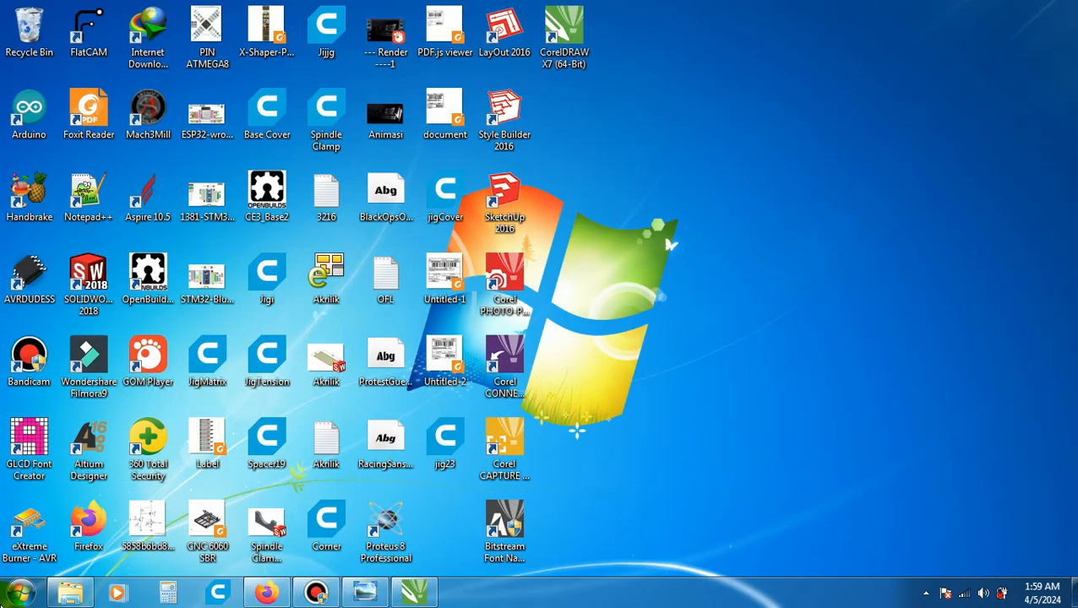
{"action": "left_click", "coordinate": [20, 593]}
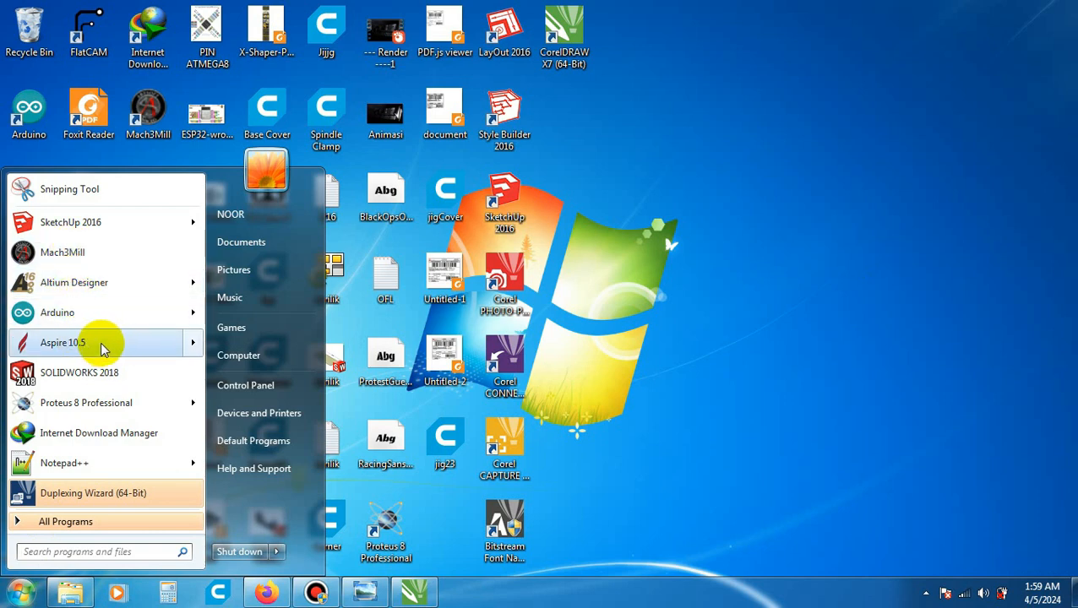
{"action": "left_click", "coordinate": [63, 342]}
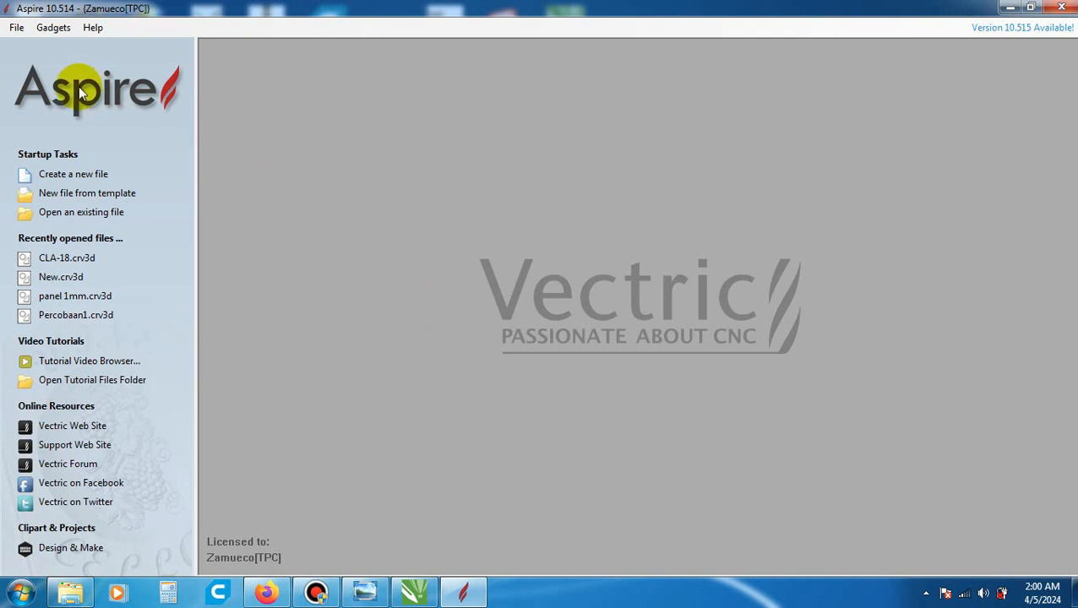
- Create a new job, keeping its width at 800 mm and setting its height to 1500 mm
{"action": "left_click", "coordinate": [16, 27]}
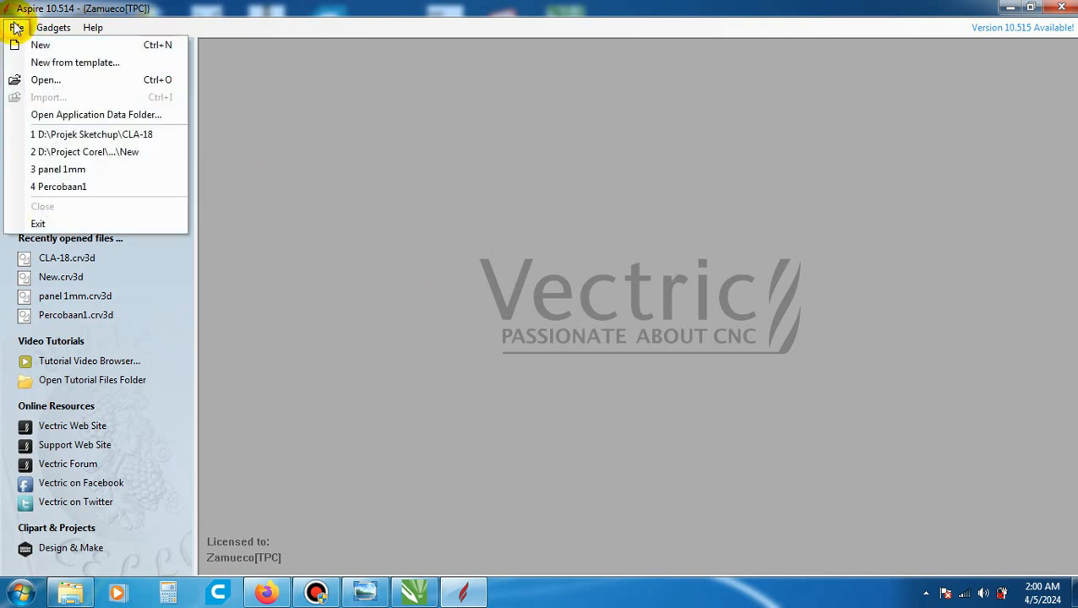
{"action": "left_click", "coordinate": [51, 44]}
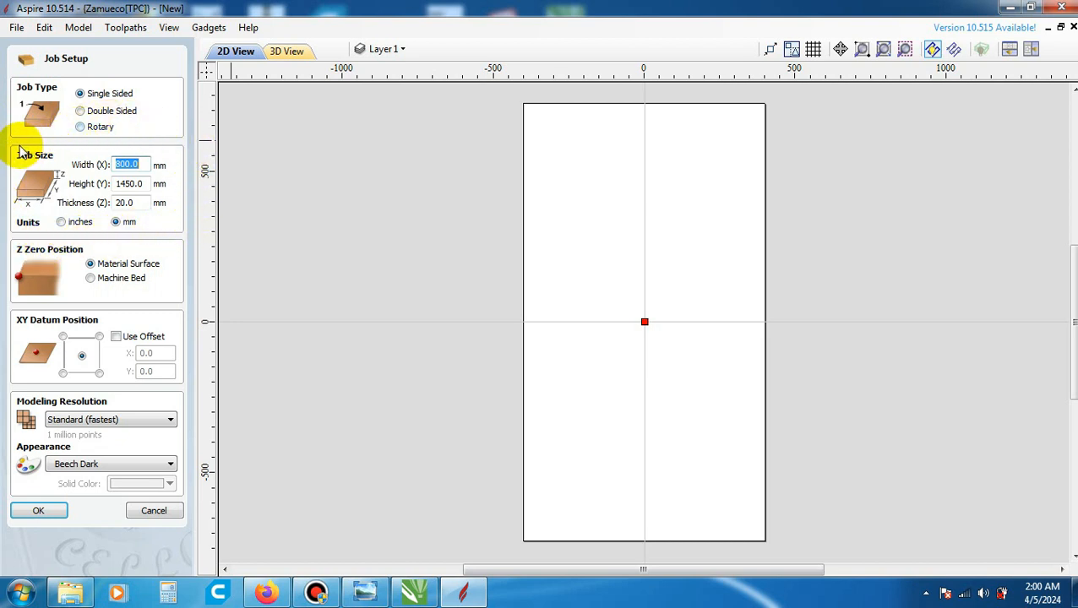
{"action": "left_click", "coordinate": [141, 167]}
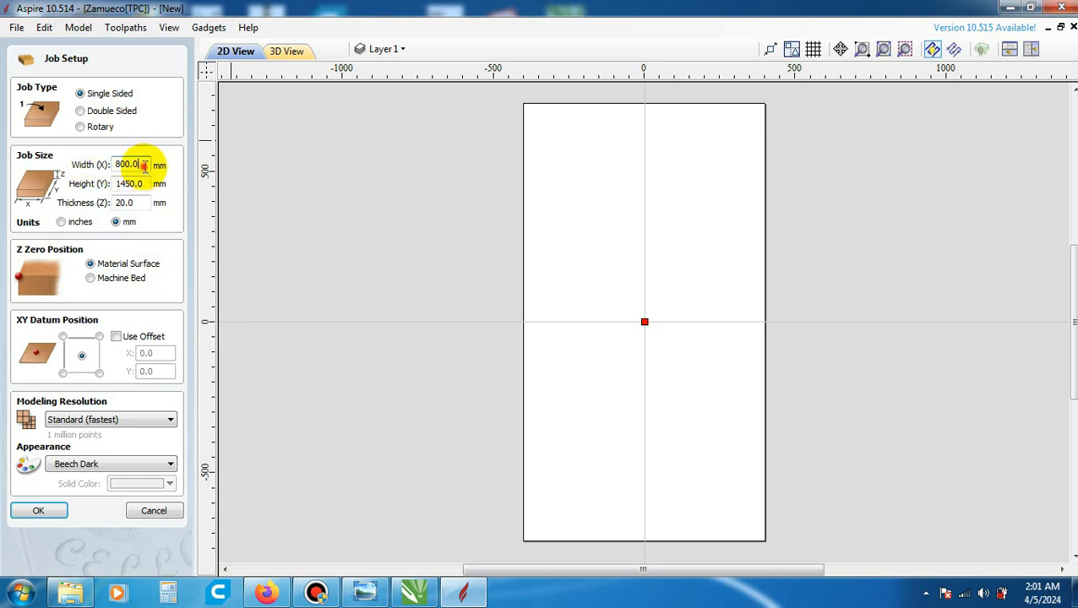
{"action": "double_click", "coordinate": [144, 165]}
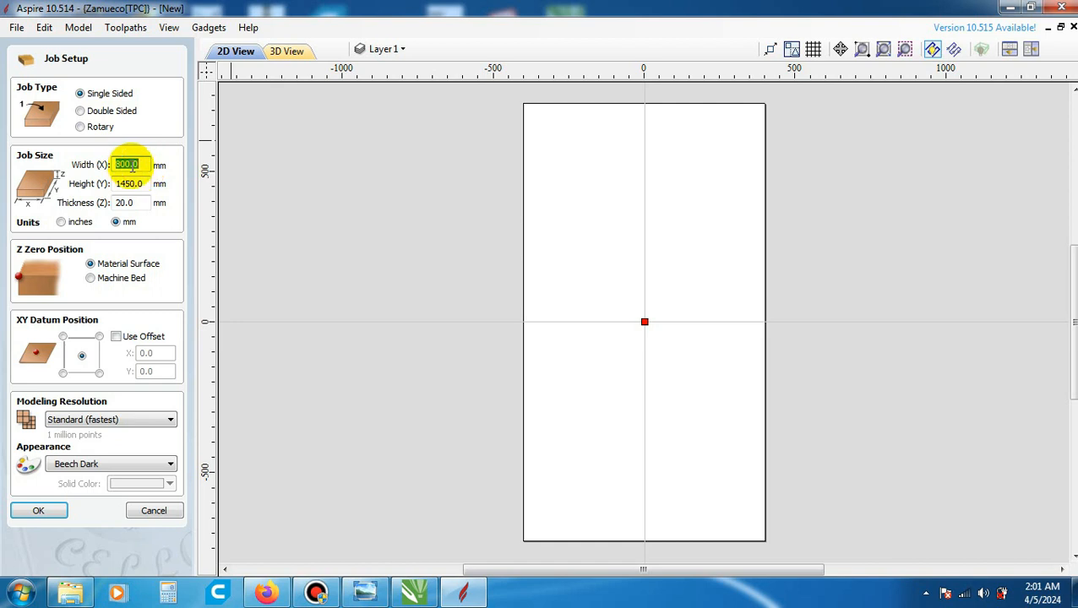
{"action": "left_click", "coordinate": [145, 166]}
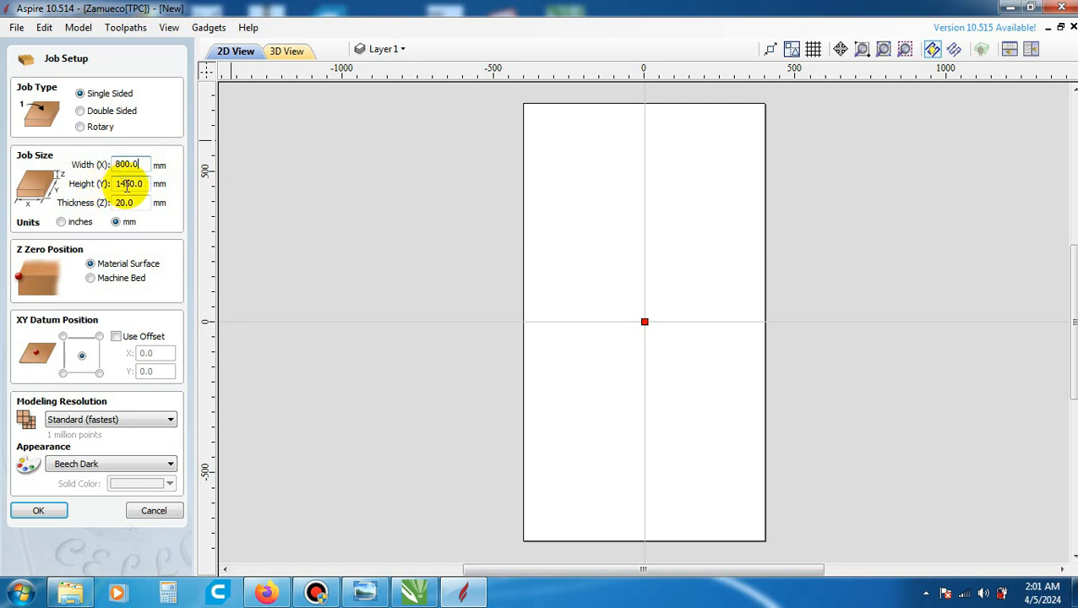
{"action": "double_click", "coordinate": [145, 186]}
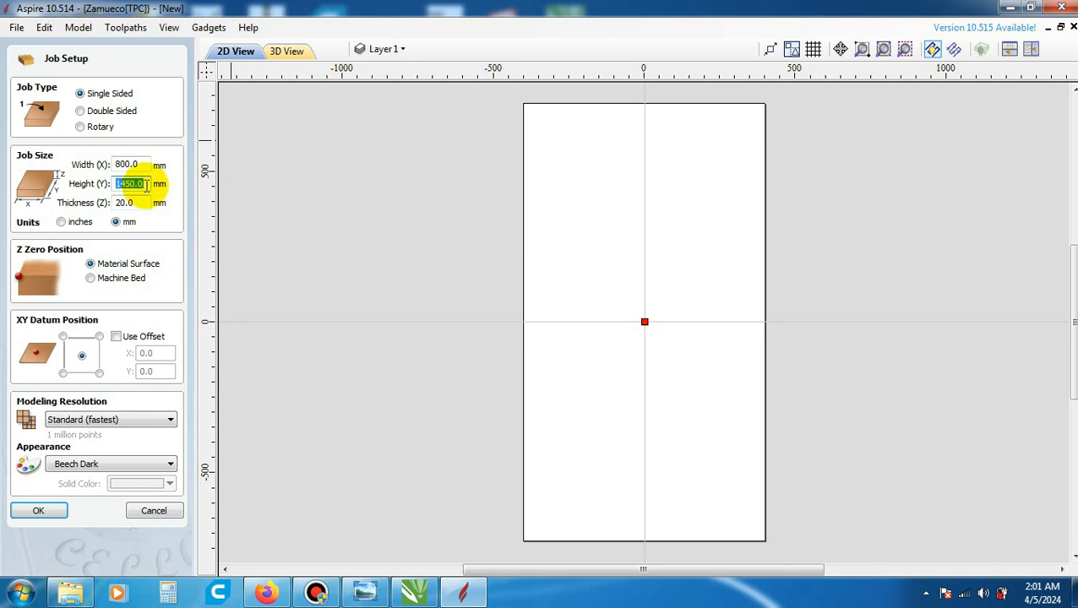
{"action": "type", "text": "1500"}
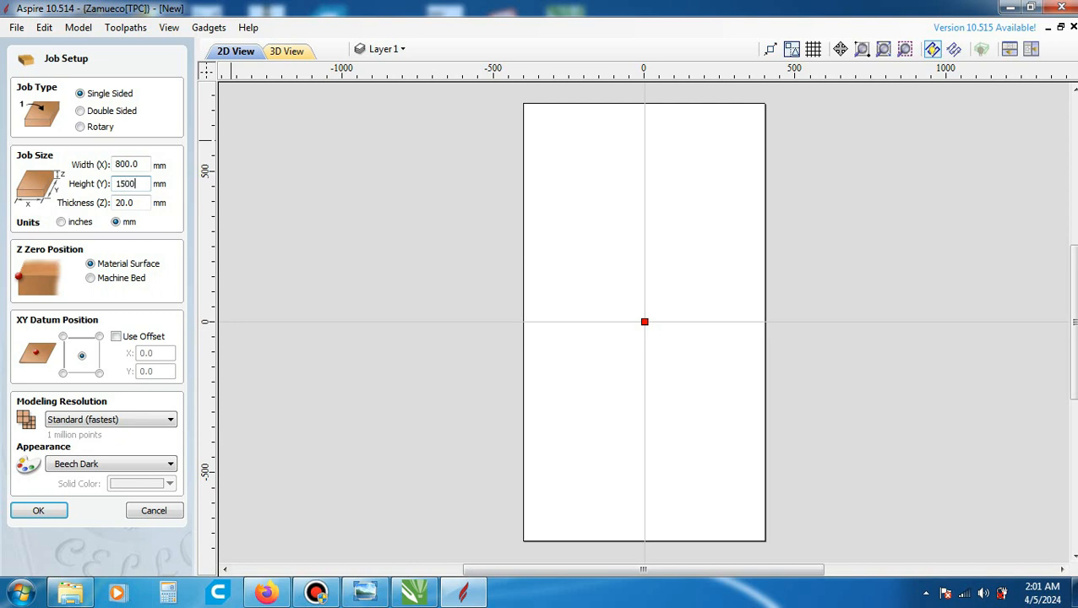
- Set the material thickness to 18 mm
{"action": "left_click", "coordinate": [146, 204]}
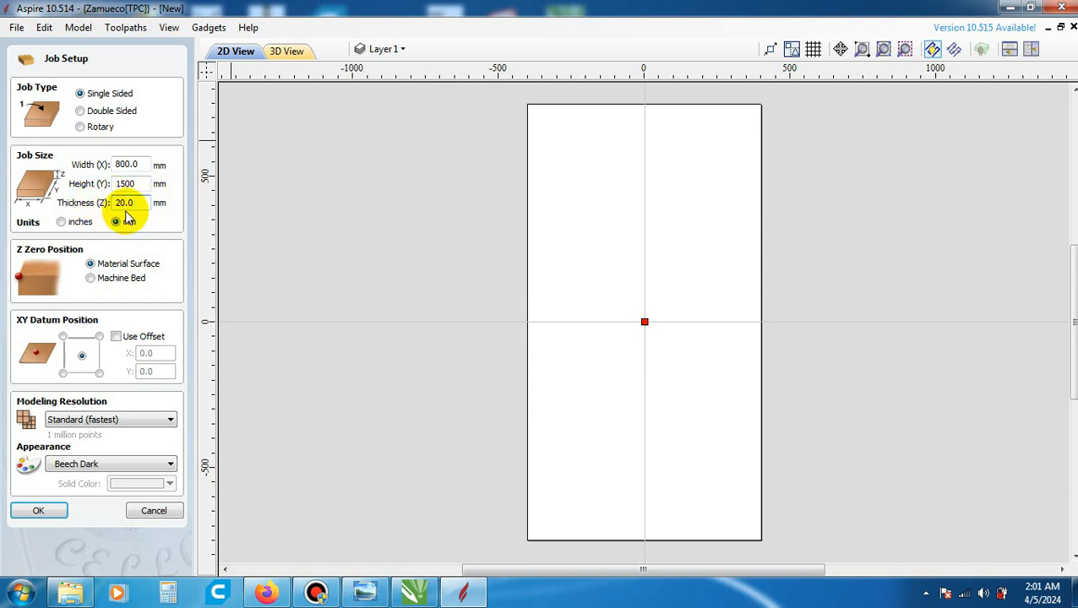
{"action": "double_click", "coordinate": [142, 204]}
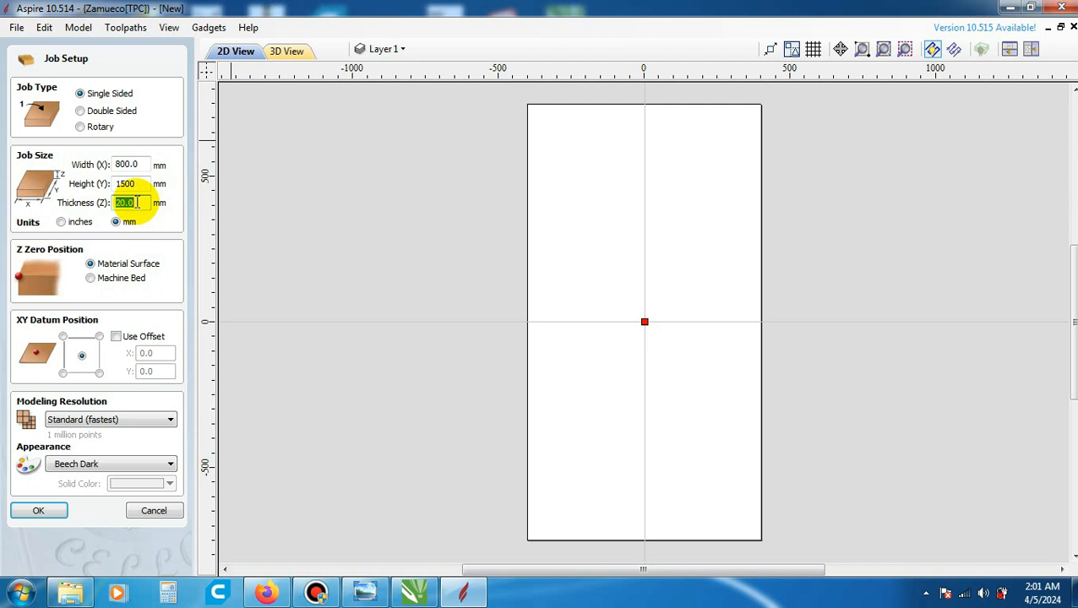
{"action": "type", "text": "1"}
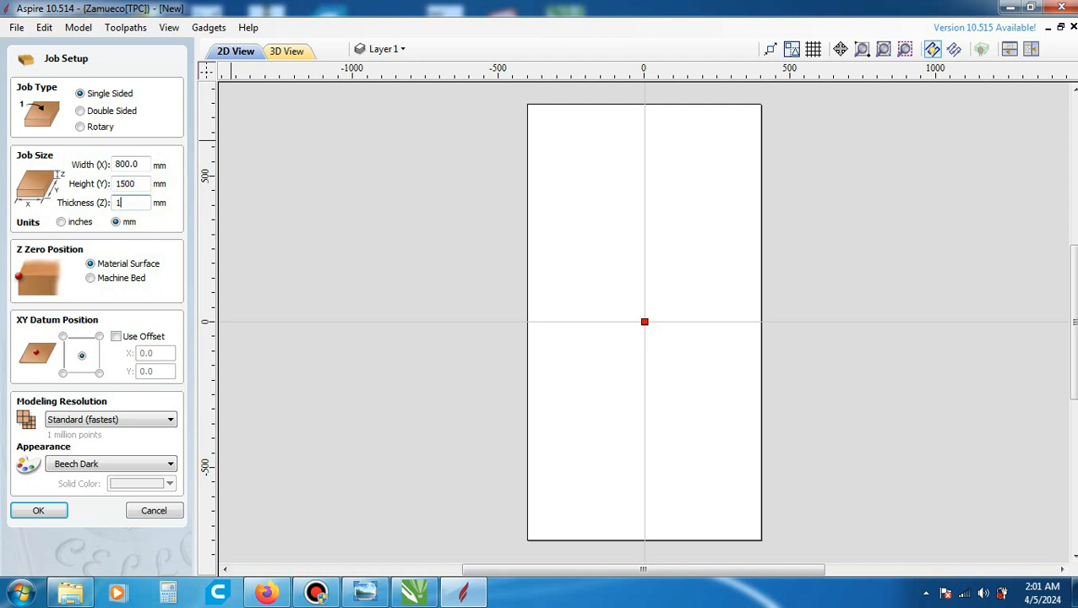
{"action": "type", "text": "8"}
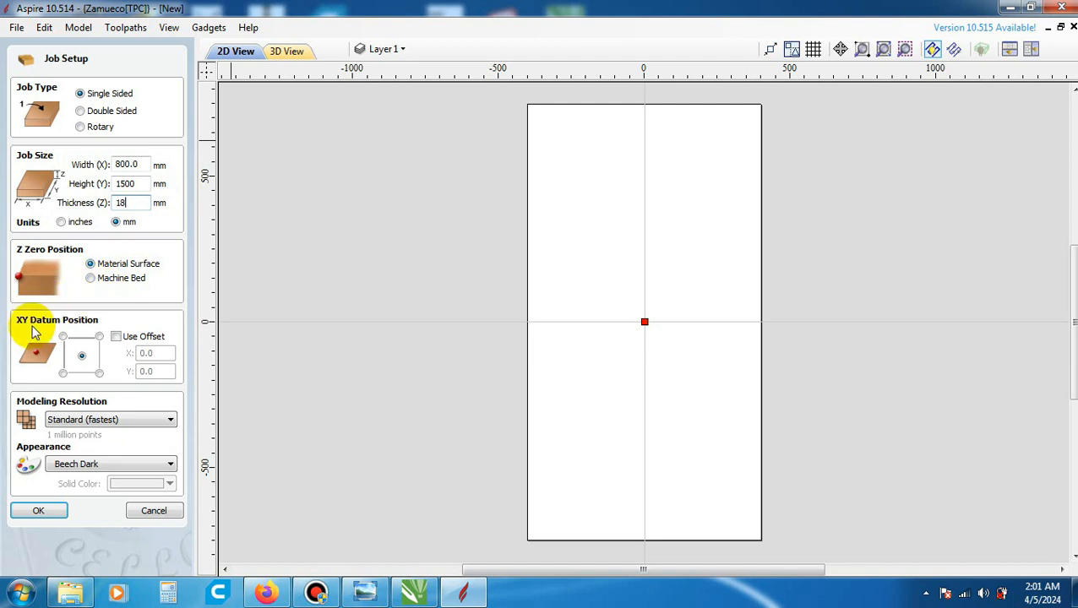
- Use the centre as XY datum, choose the Beech Dark appearance and accept the job setup
{"action": "left_click", "coordinate": [83, 358]}
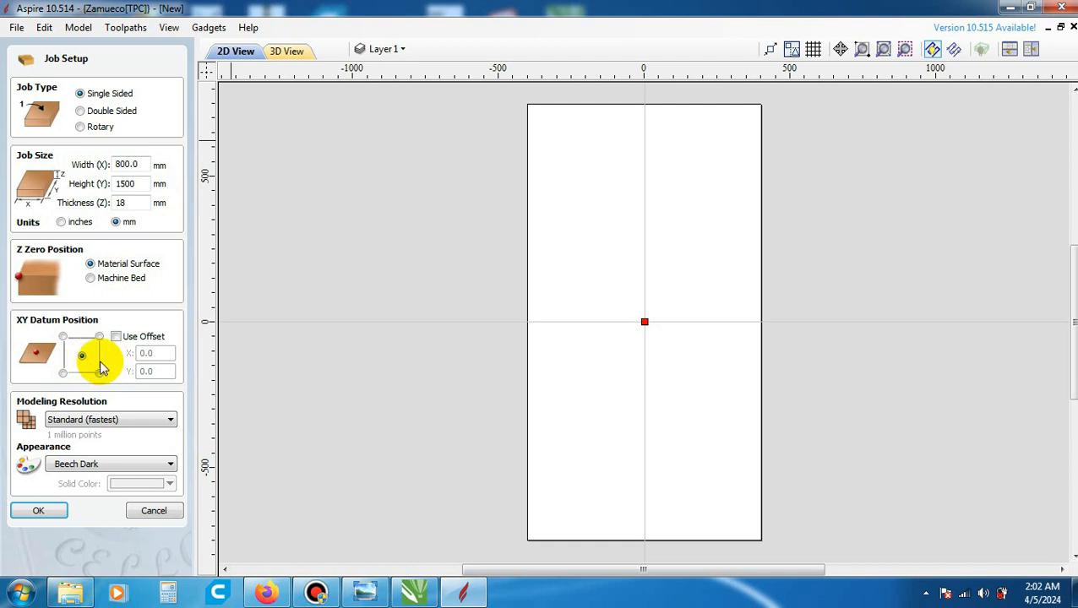
{"action": "left_click", "coordinate": [96, 467]}
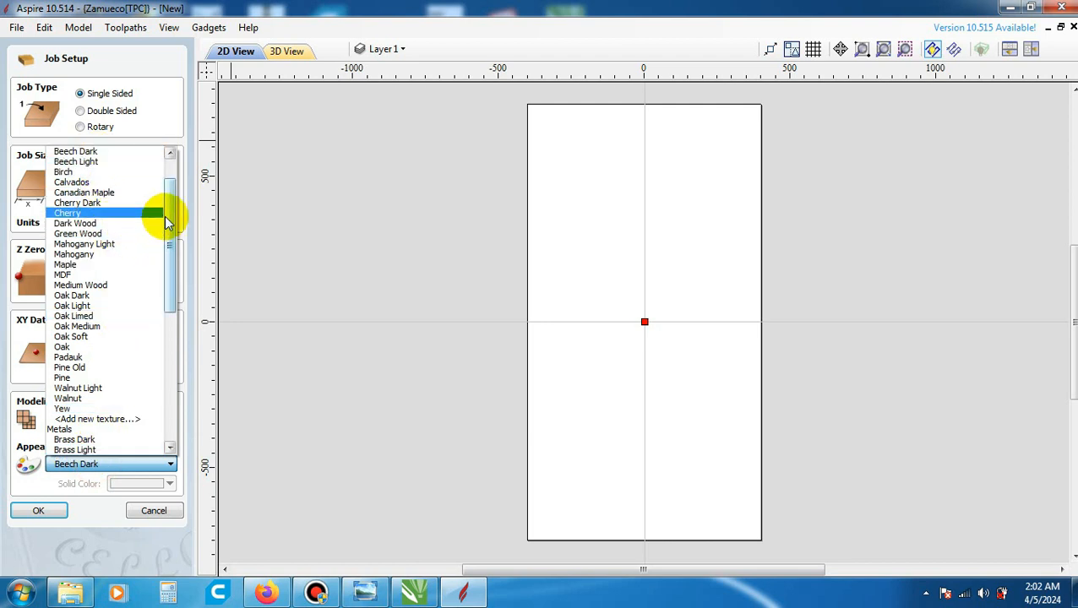
{"action": "scroll", "coordinate": [161, 218], "scroll_direction": "up", "scroll_amount": 2}
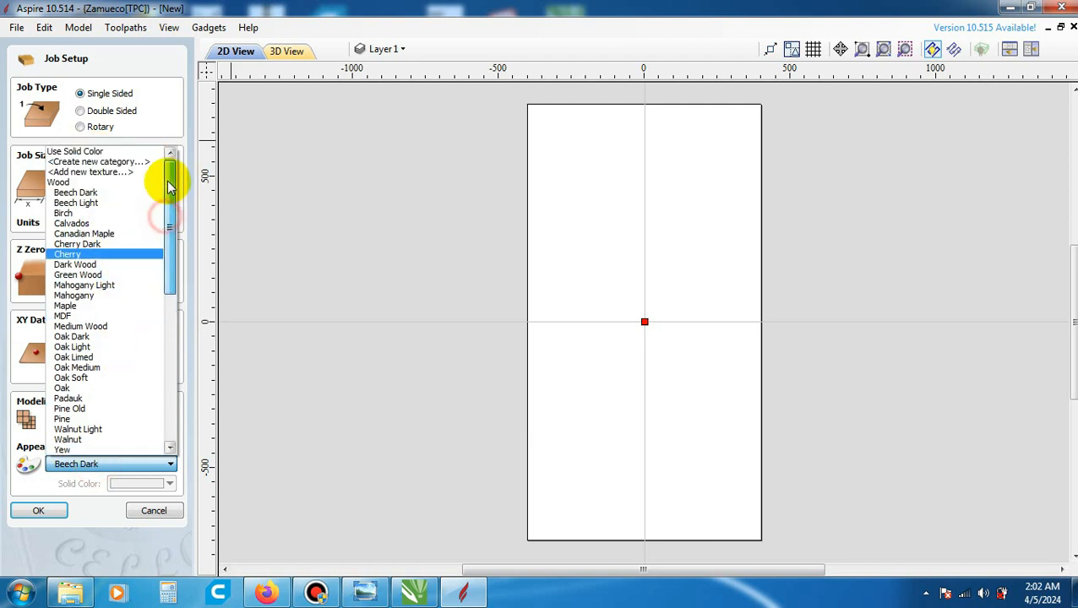
{"action": "left_click", "coordinate": [95, 193]}
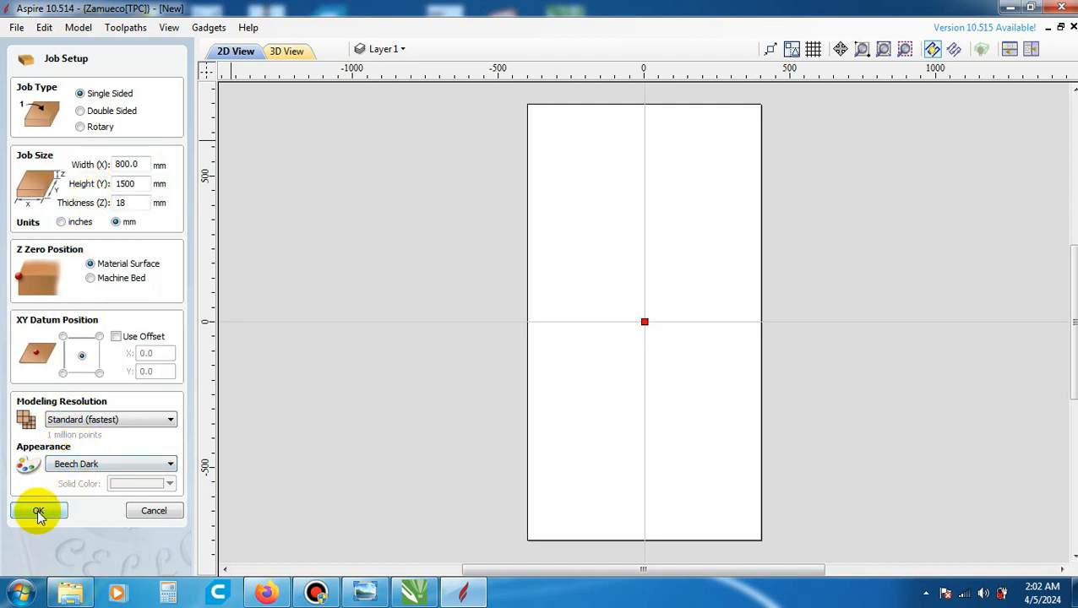
{"action": "left_click", "coordinate": [40, 511]}
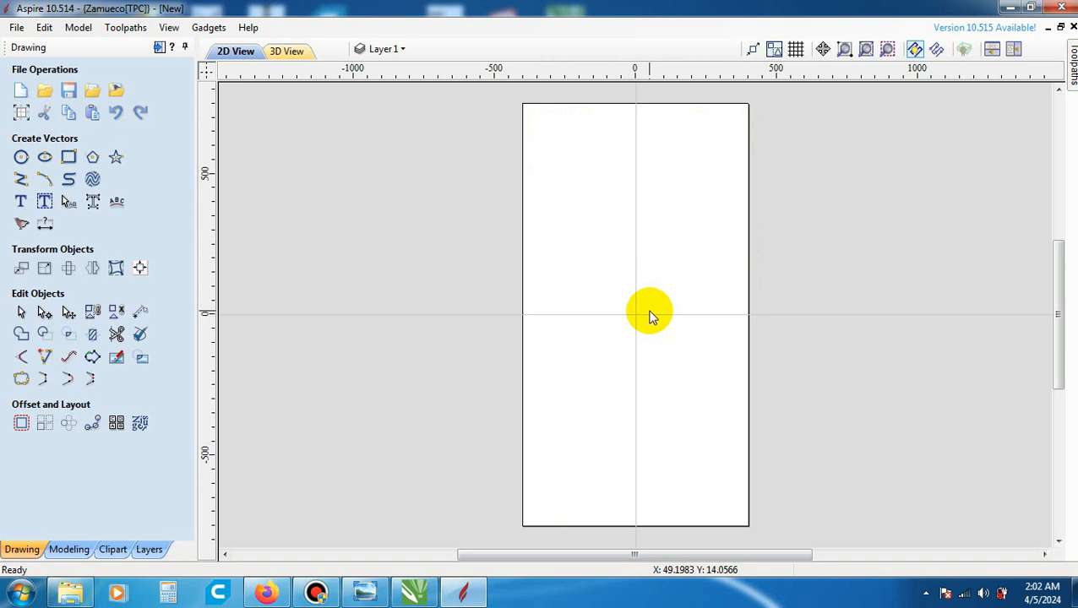
- Import the vectors from the Panel Parit Bawah_Final DXF file in the Belajar Desain Speaker folder
{"action": "left_click", "coordinate": [17, 27]}
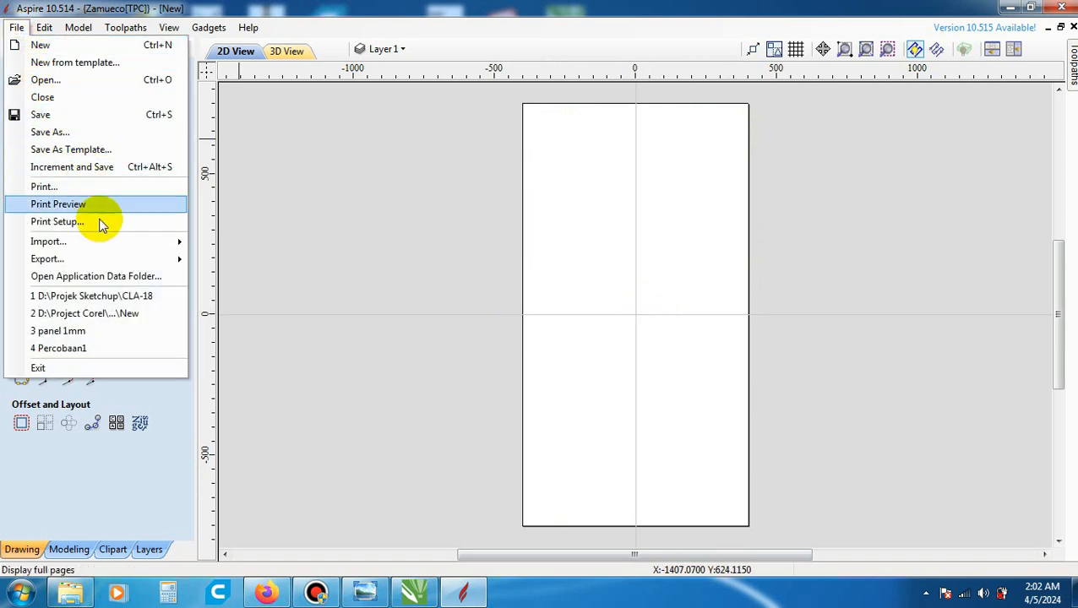
{"action": "mouse_move", "coordinate": [111, 243]}
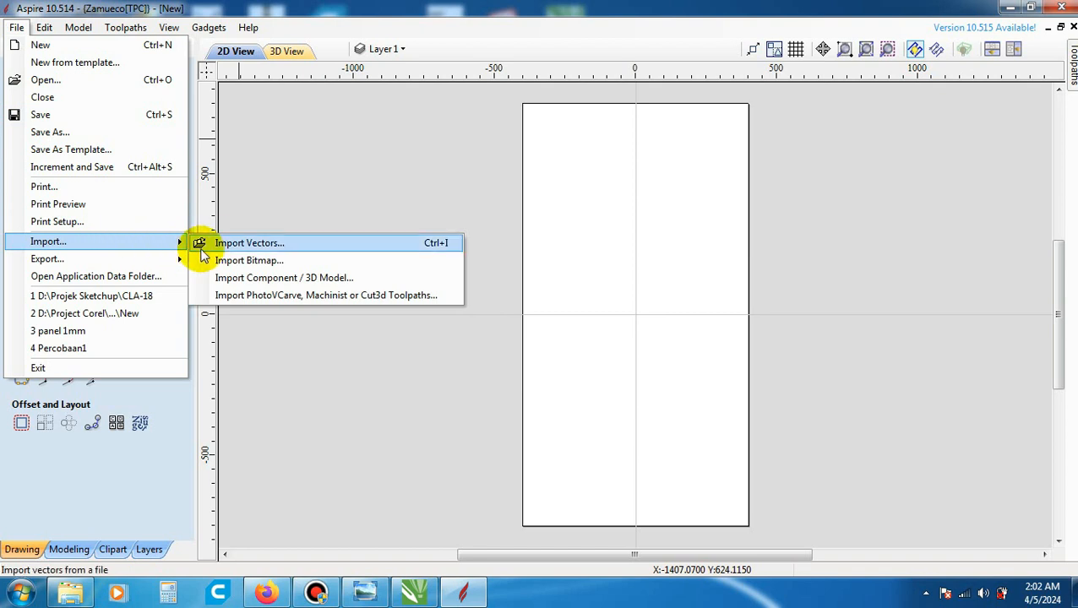
{"action": "left_click", "coordinate": [247, 243]}
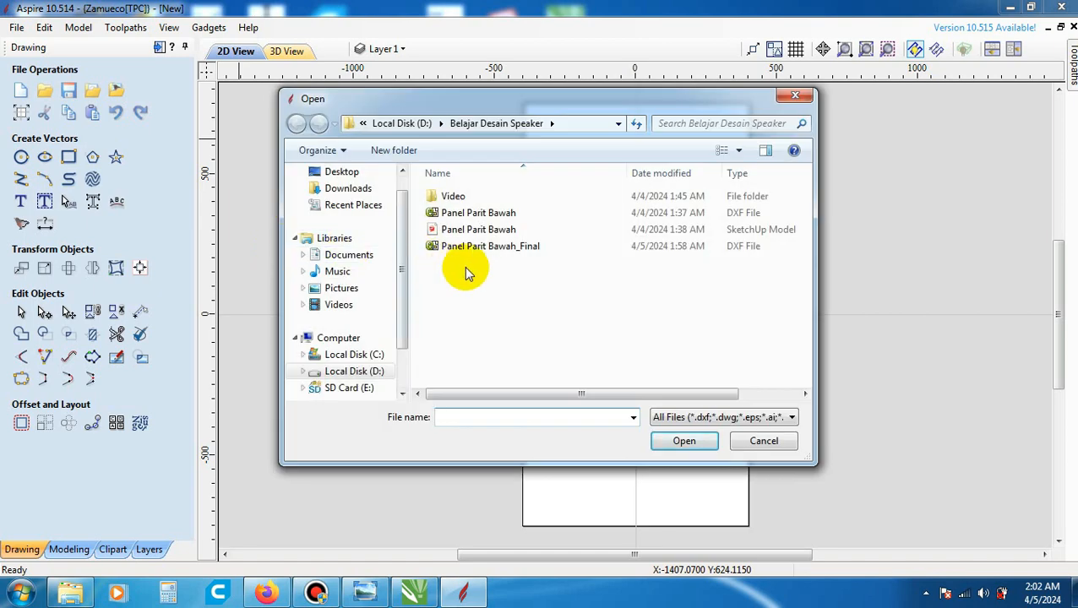
{"action": "left_click", "coordinate": [580, 253]}
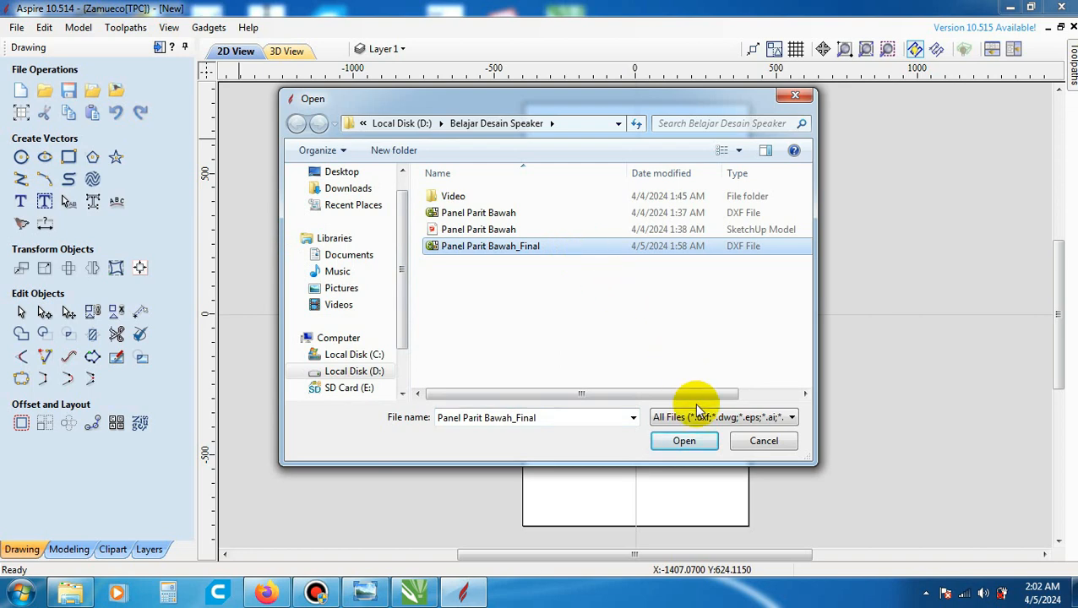
{"action": "left_click", "coordinate": [689, 441]}
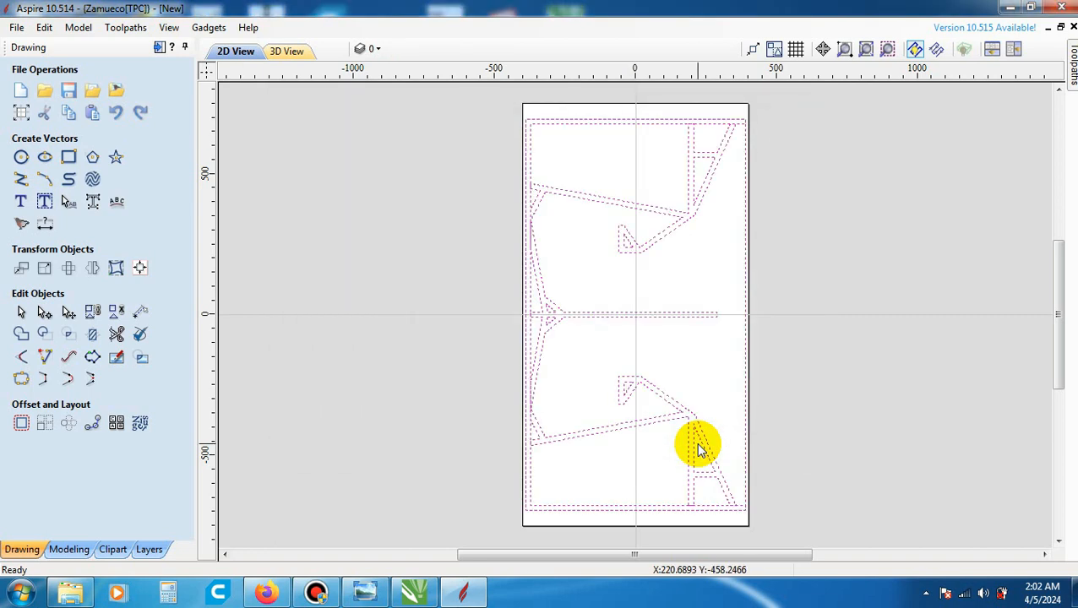
- Examine the imported panel vectors on the job sheet and clear their selection
{"action": "scroll", "coordinate": [585, 301], "scroll_direction": "up", "scroll_amount": 3}
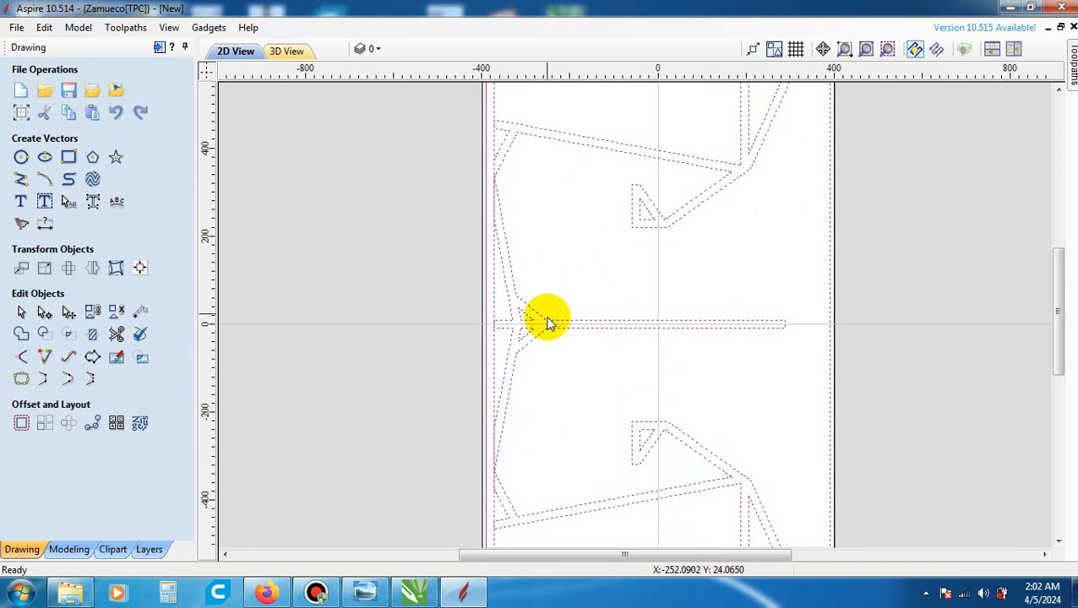
{"action": "scroll", "coordinate": [548, 323], "scroll_direction": "down", "scroll_amount": 1}
{"action": "scroll", "coordinate": [616, 313], "scroll_direction": "down", "scroll_amount": 1}
{"action": "scroll", "coordinate": [623, 143], "scroll_direction": "up", "scroll_amount": 2}
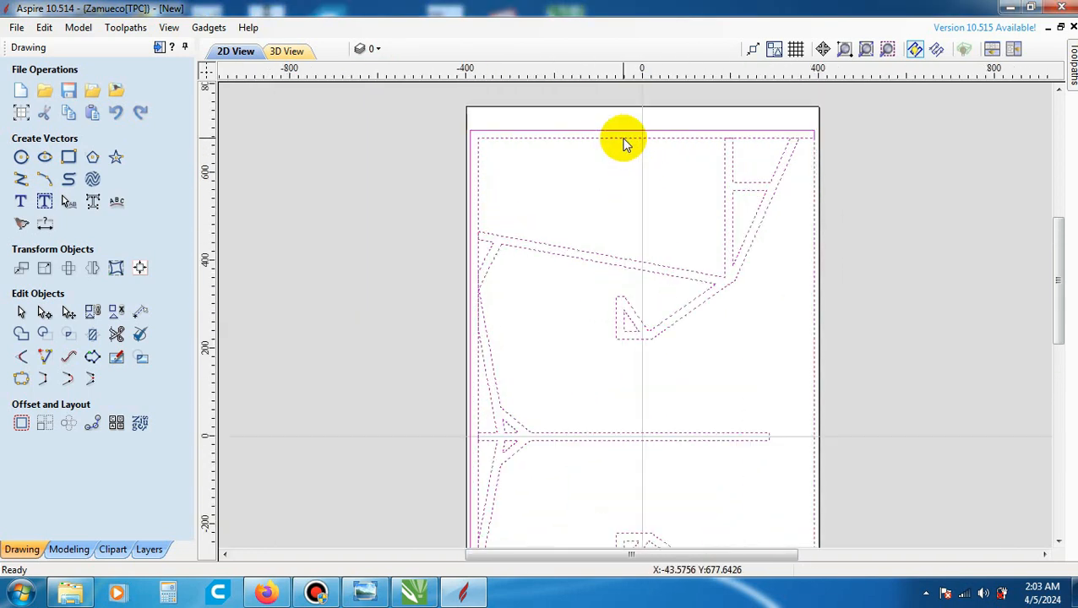
{"action": "scroll", "coordinate": [624, 144], "scroll_direction": "up", "scroll_amount": 1}
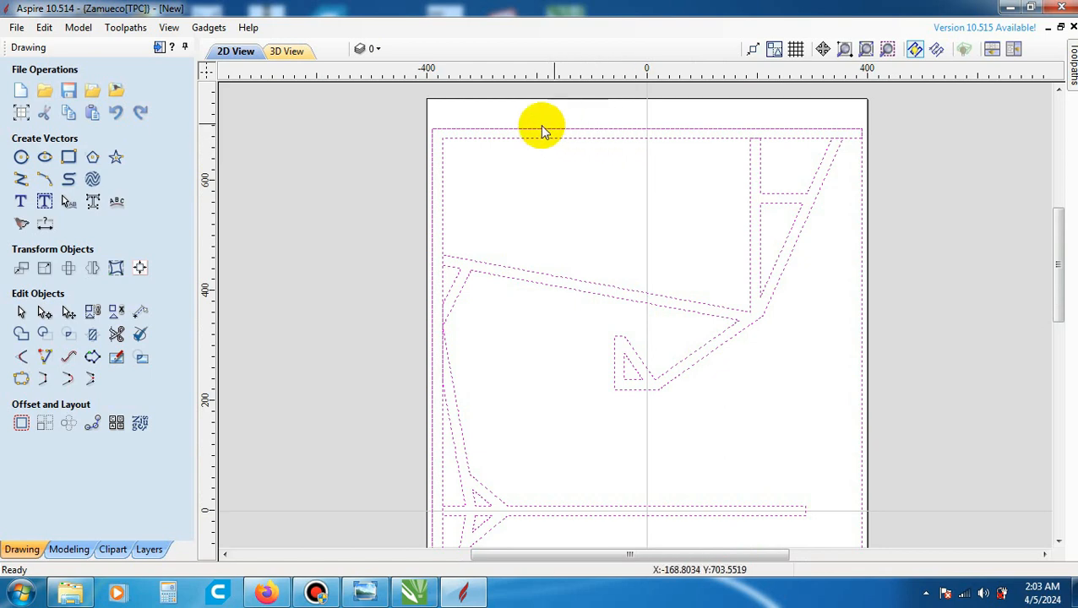
{"action": "scroll", "coordinate": [563, 205], "scroll_direction": "down", "scroll_amount": 1}
{"action": "left_click", "coordinate": [563, 190]}
{"action": "scroll", "coordinate": [525, 173], "scroll_direction": "up", "scroll_amount": 2}
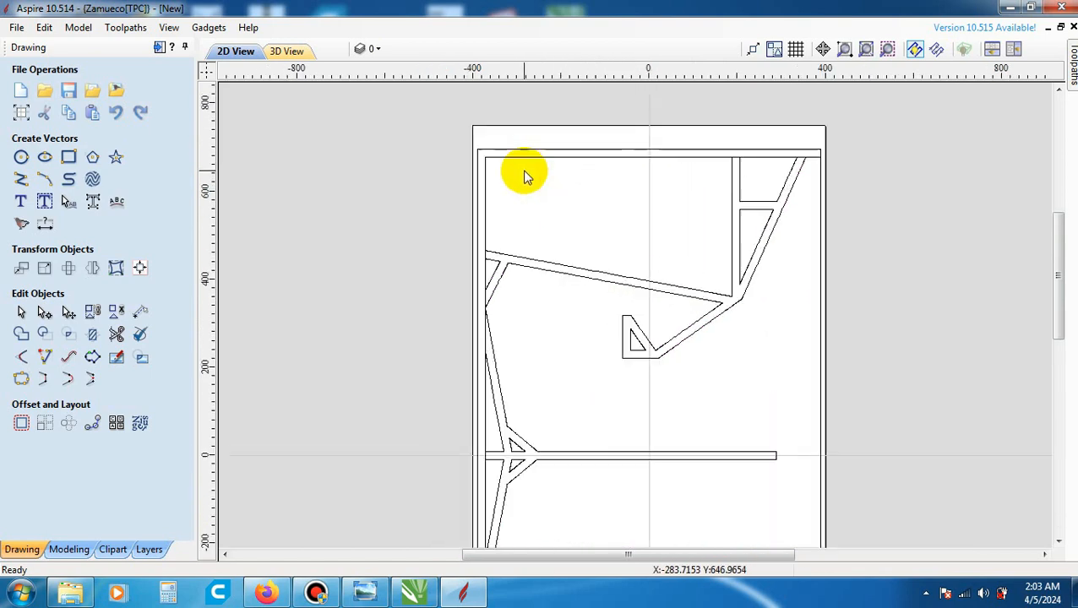
- Select the panel's outer frame vector and inspect its outline around the whole sheet
{"action": "left_click", "coordinate": [529, 157]}
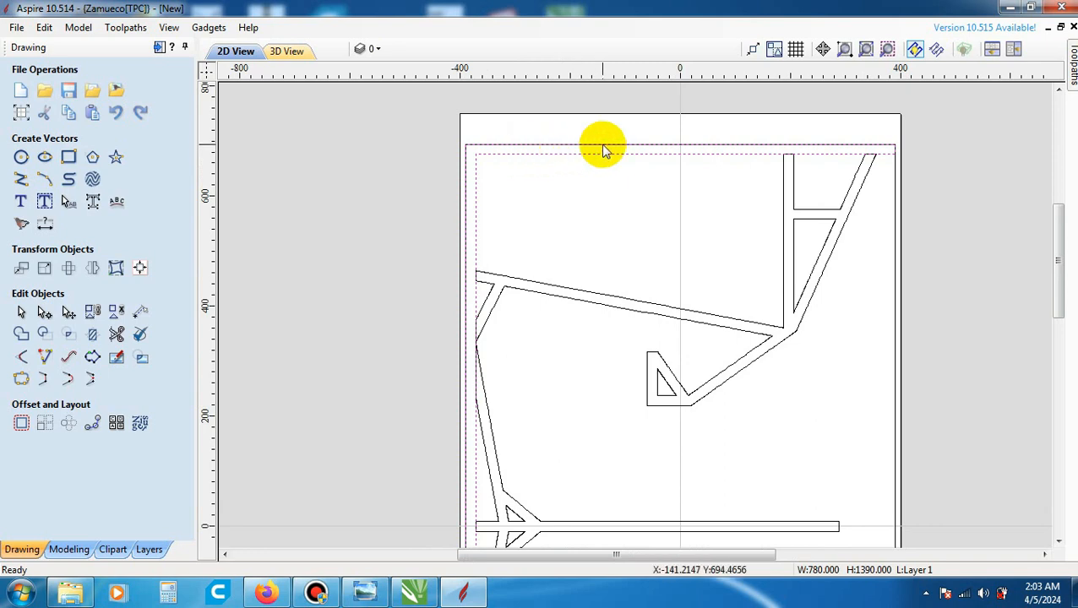
{"action": "scroll", "coordinate": [605, 150], "scroll_direction": "down", "scroll_amount": 2}
{"action": "scroll", "coordinate": [592, 156], "scroll_direction": "up", "scroll_amount": 2}
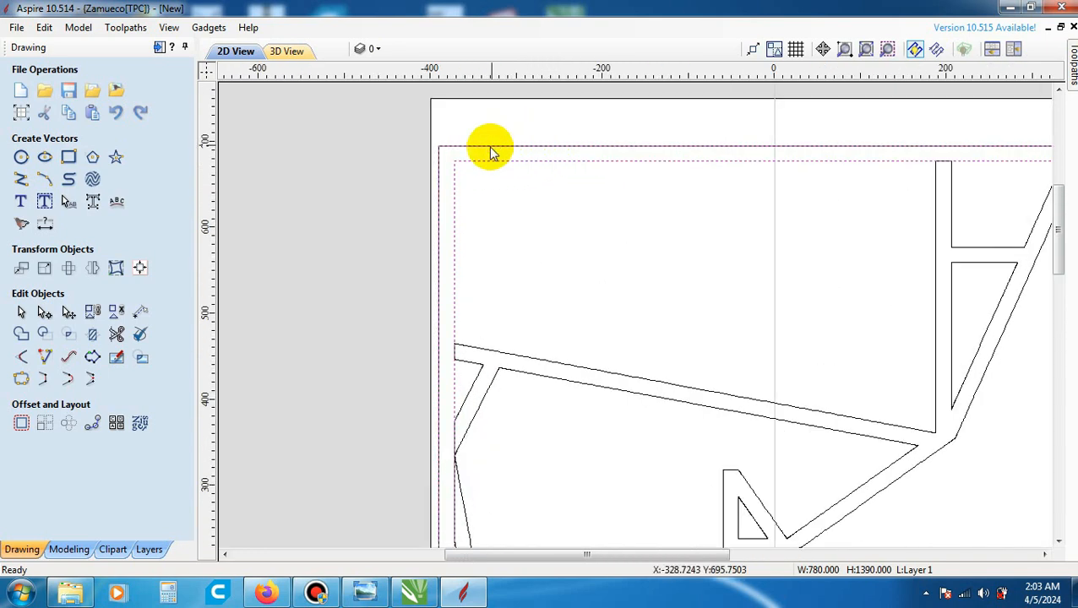
{"action": "scroll", "coordinate": [450, 185], "scroll_direction": "down", "scroll_amount": 3}
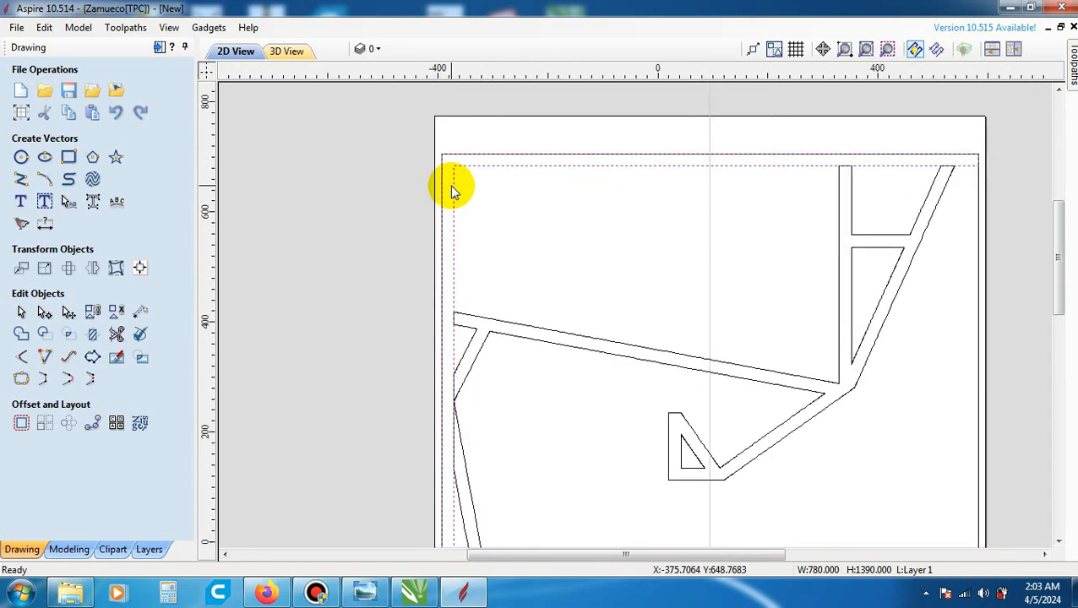
{"action": "scroll", "coordinate": [458, 241], "scroll_direction": "down", "scroll_amount": 1}
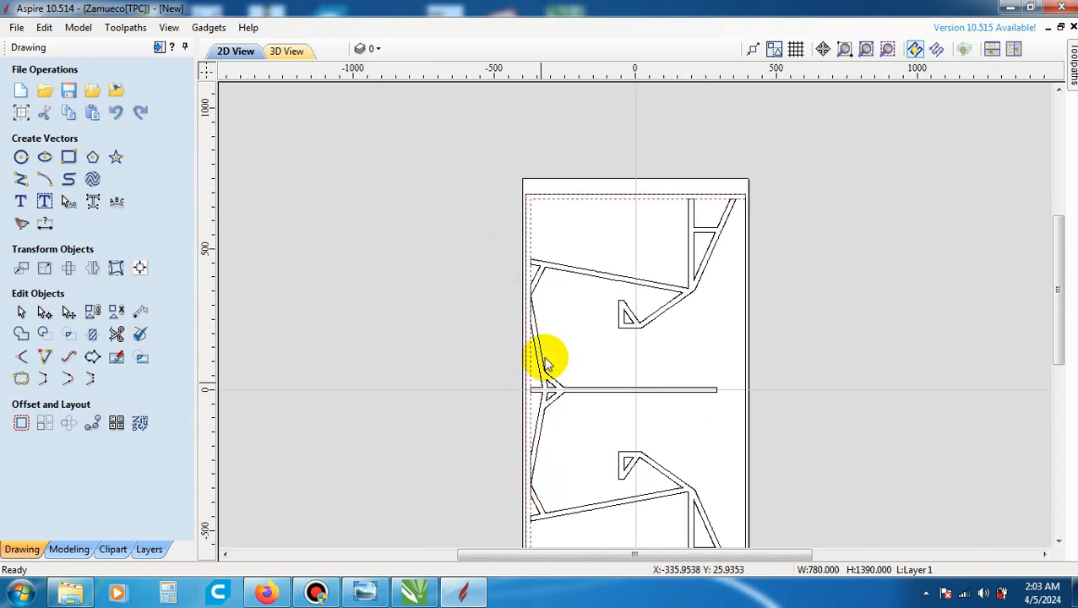
{"action": "scroll", "coordinate": [544, 355], "scroll_direction": "down", "scroll_amount": 1}
{"action": "scroll", "coordinate": [689, 507], "scroll_direction": "up", "scroll_amount": 2}
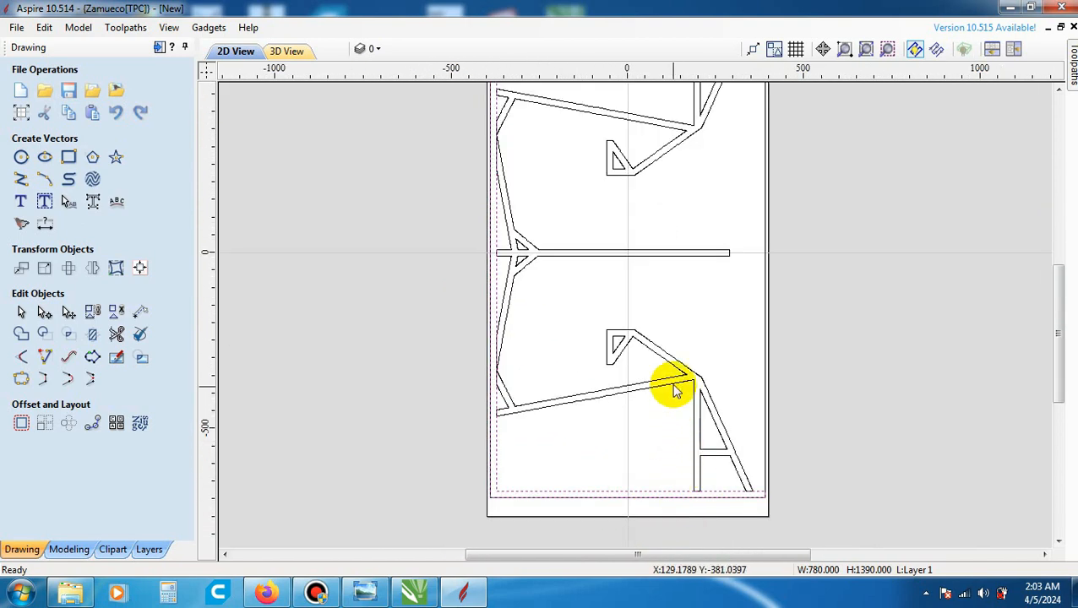
{"action": "scroll", "coordinate": [667, 389], "scroll_direction": "up", "scroll_amount": 1}
{"action": "scroll", "coordinate": [633, 379], "scroll_direction": "down", "scroll_amount": 1}
{"action": "scroll", "coordinate": [647, 376], "scroll_direction": "up", "scroll_amount": 2}
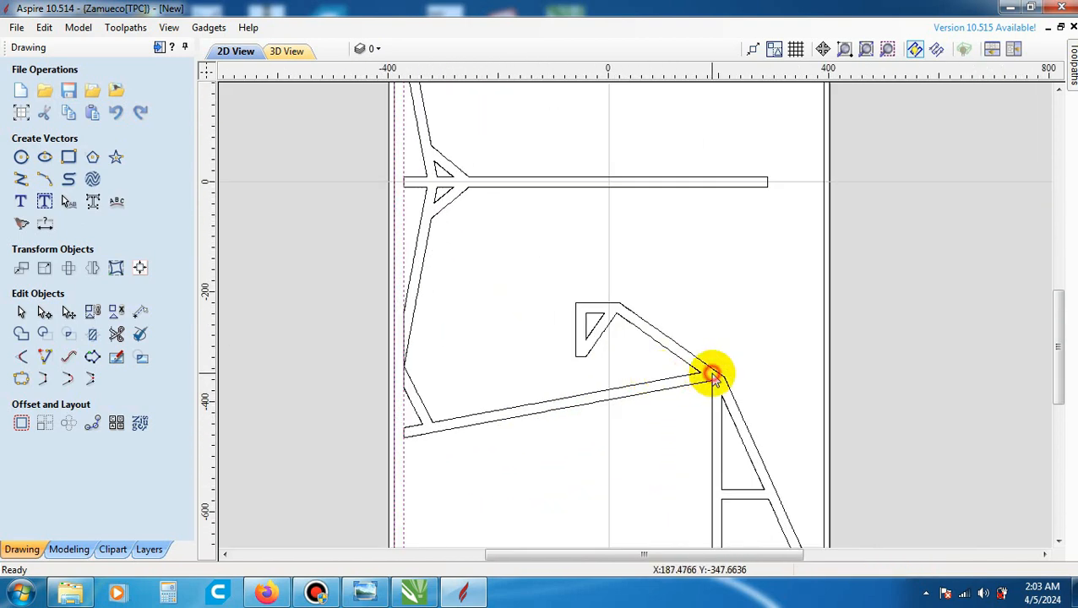
- Select the lower brace outline and the central divider outline in turn to check which lines belong to each vector
{"action": "left_click", "coordinate": [701, 363]}
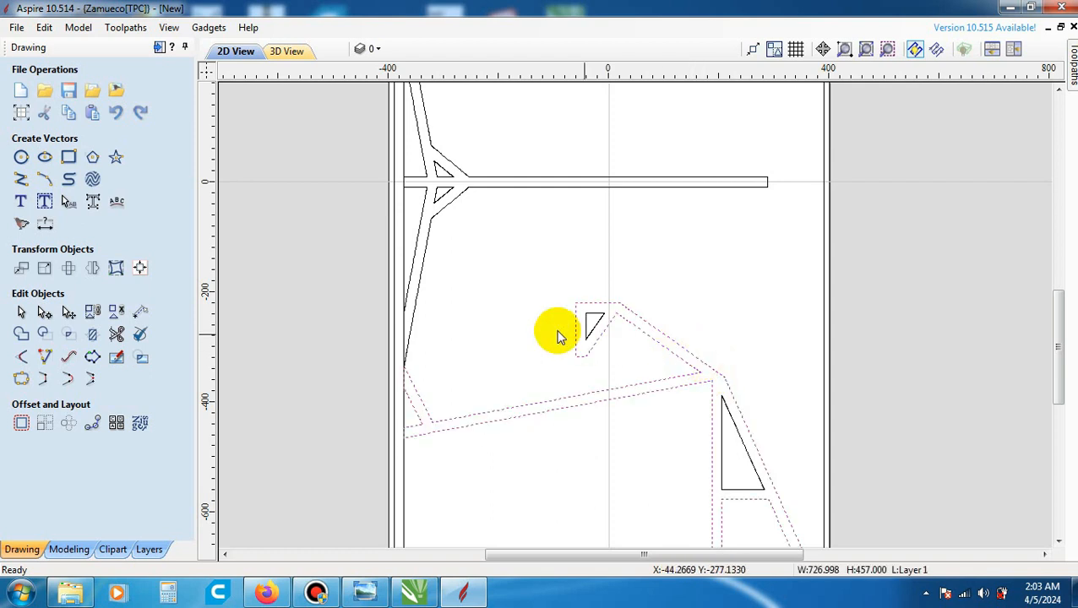
{"action": "left_click", "coordinate": [431, 221]}
{"action": "scroll", "coordinate": [442, 282], "scroll_direction": "down", "scroll_amount": 3}
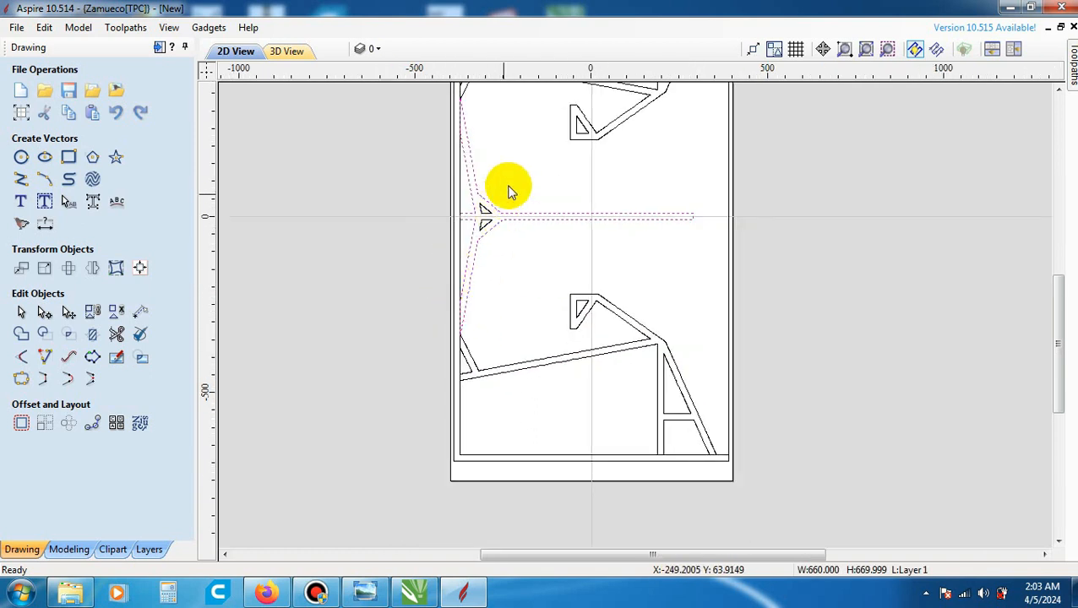
{"action": "scroll", "coordinate": [681, 150], "scroll_direction": "up", "scroll_amount": 3}
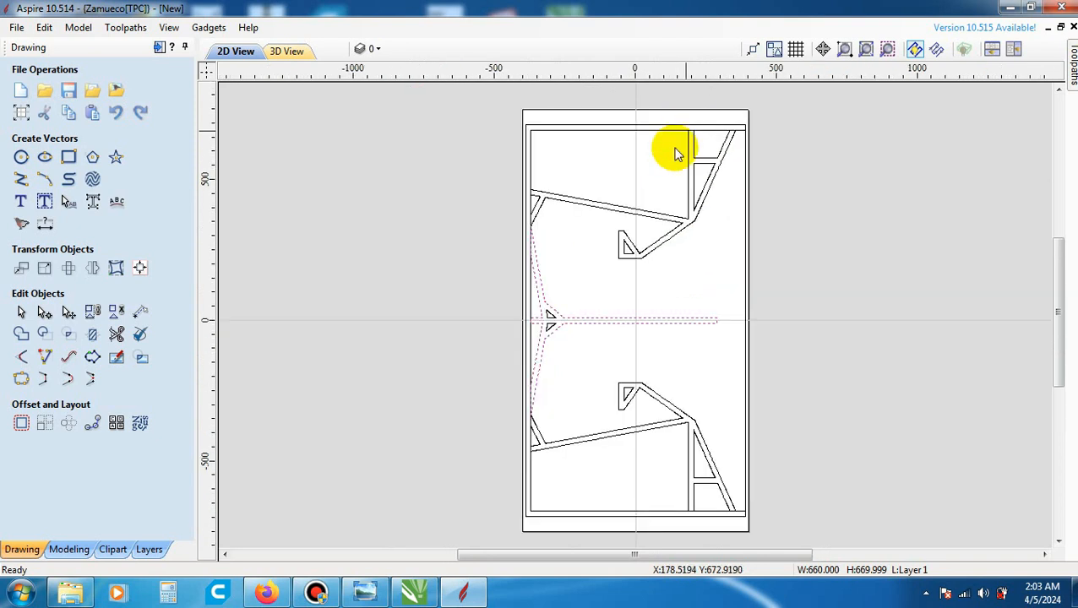
{"action": "scroll", "coordinate": [743, 161], "scroll_direction": "up", "scroll_amount": 1}
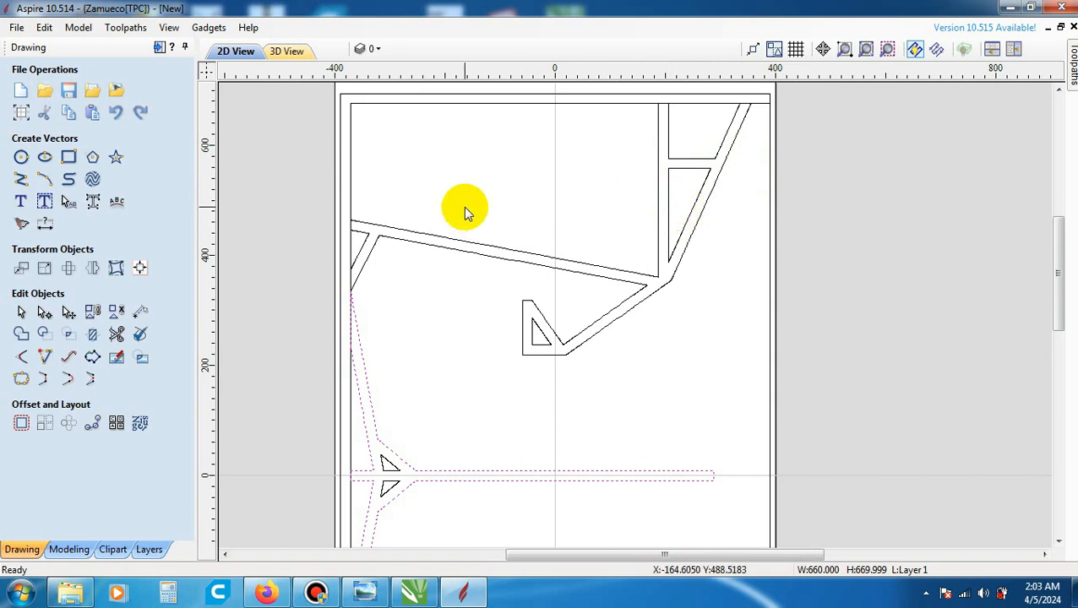
- Group the upper brace outline with its two inner triangular cutouts into one object
{"action": "scroll", "coordinate": [463, 209], "scroll_direction": "down", "scroll_amount": 3}
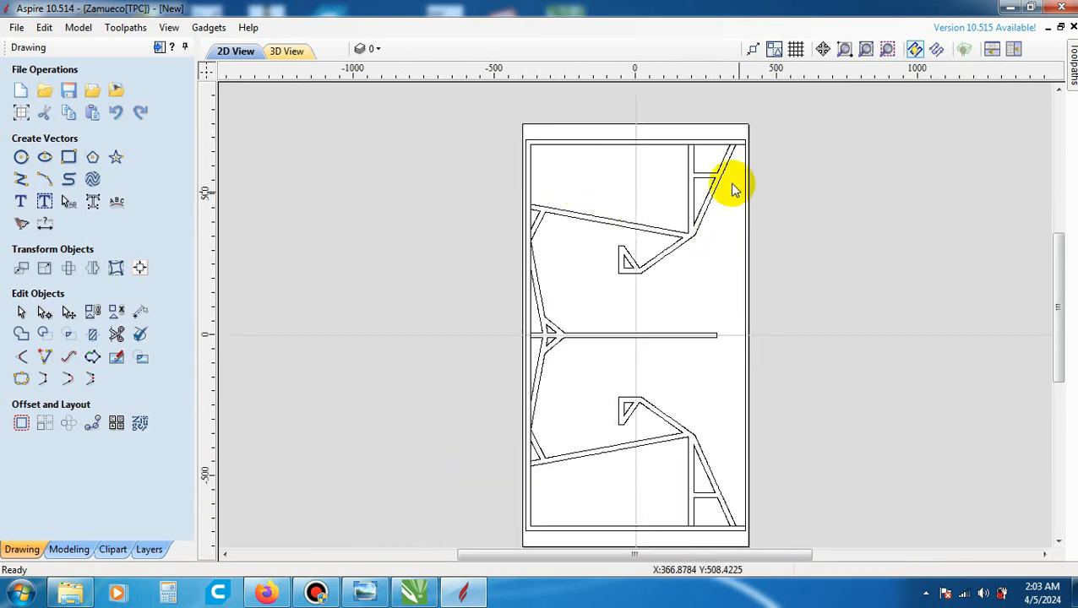
{"action": "scroll", "coordinate": [729, 173], "scroll_direction": "up", "scroll_amount": 1}
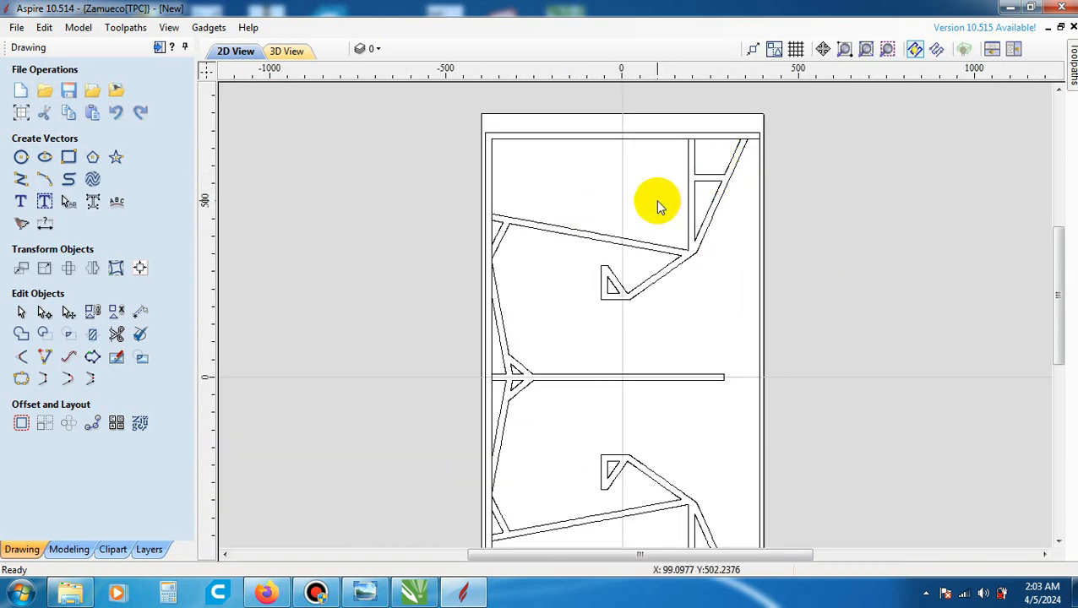
{"action": "scroll", "coordinate": [644, 210], "scroll_direction": "up", "scroll_amount": 3}
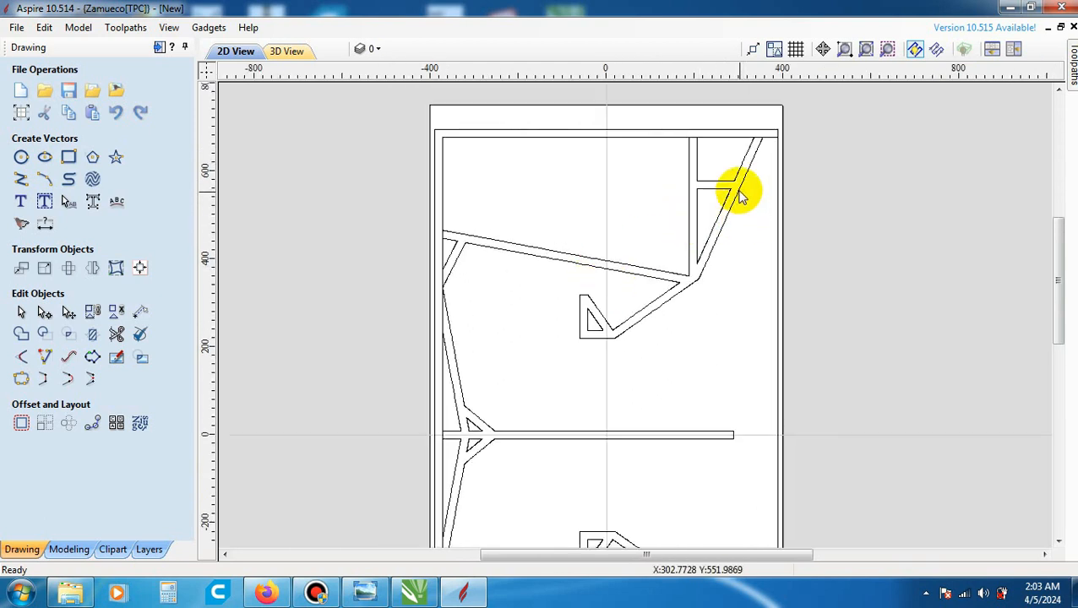
{"action": "scroll", "coordinate": [734, 193], "scroll_direction": "up", "scroll_amount": 1}
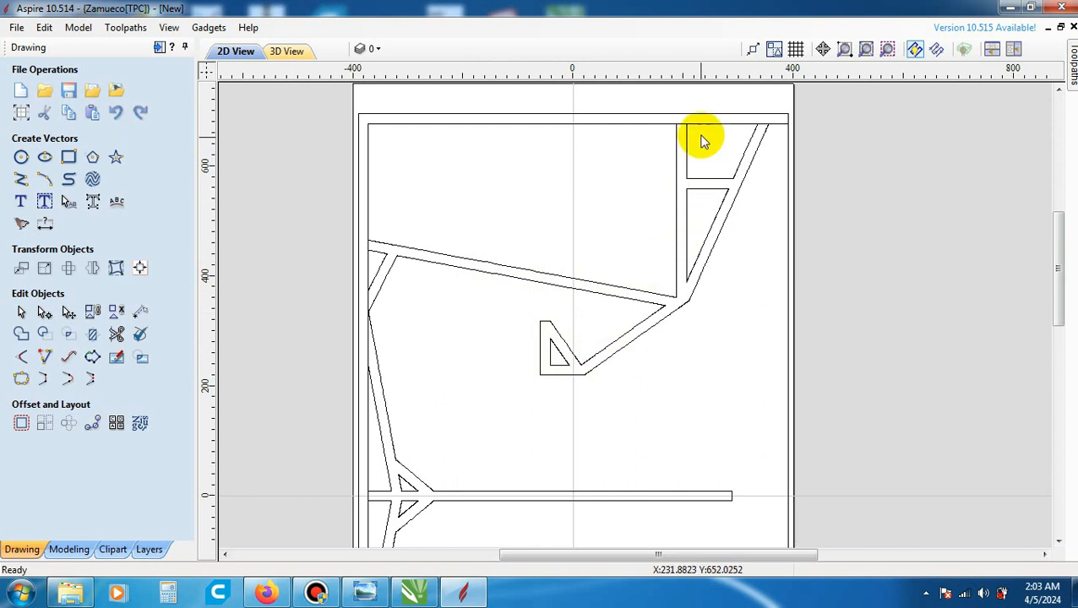
{"action": "left_click_drag", "start_coordinate": [334, 92], "coordinate": [809, 385]}
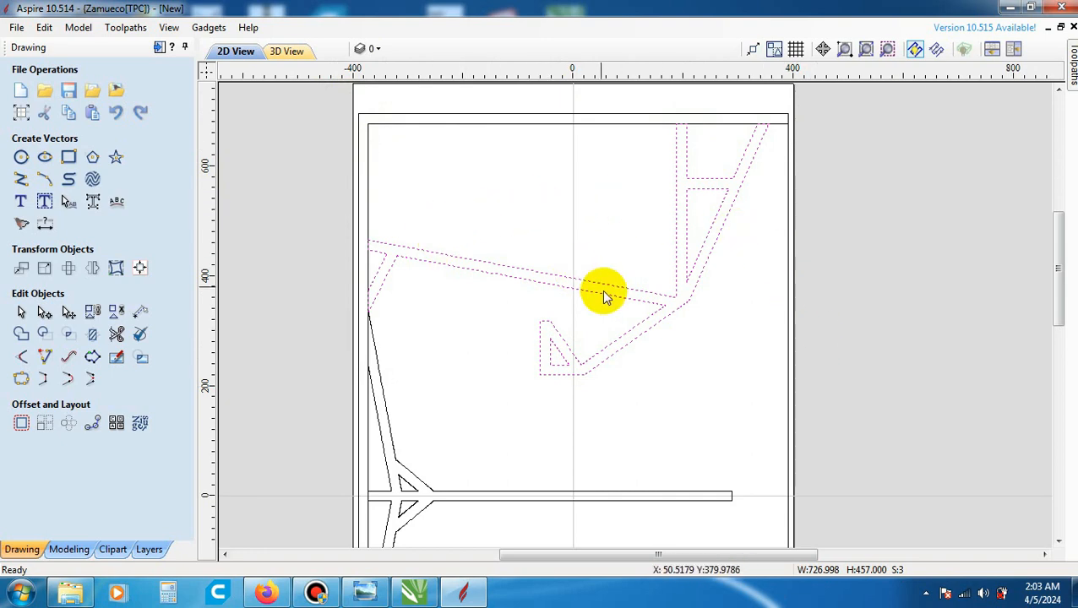
{"action": "scroll", "coordinate": [616, 327], "scroll_direction": "up", "scroll_amount": 1}
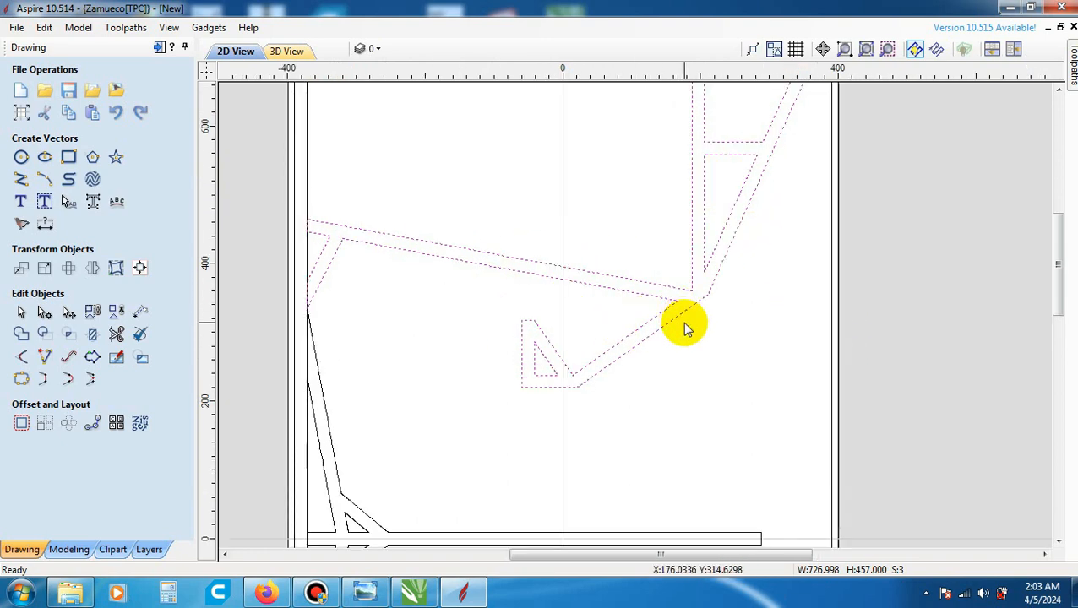
{"action": "scroll", "coordinate": [686, 327], "scroll_direction": "up", "scroll_amount": 1}
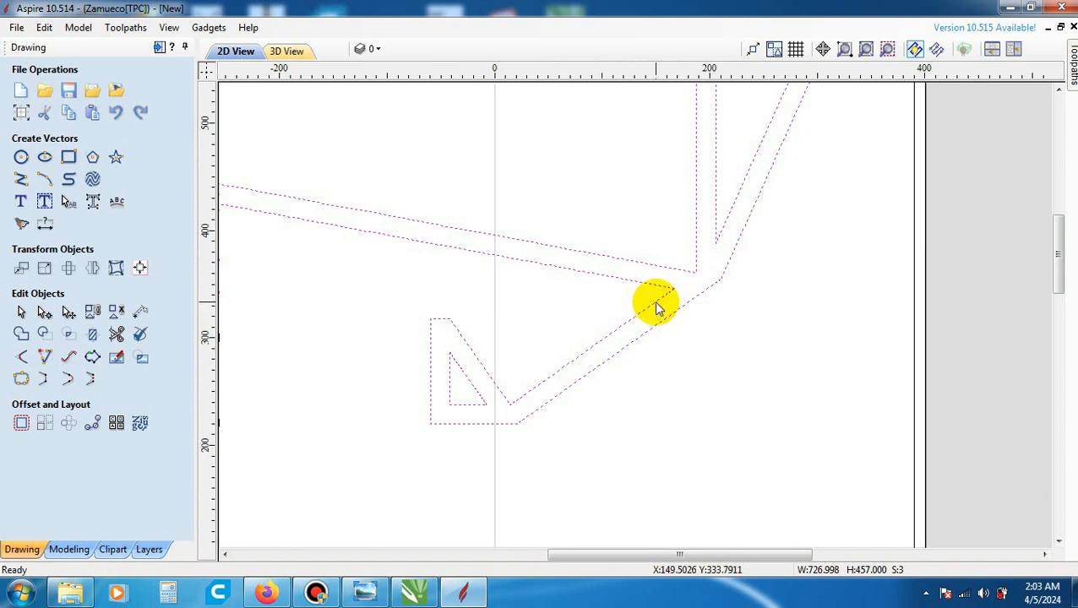
{"action": "right_click", "coordinate": [659, 309]}
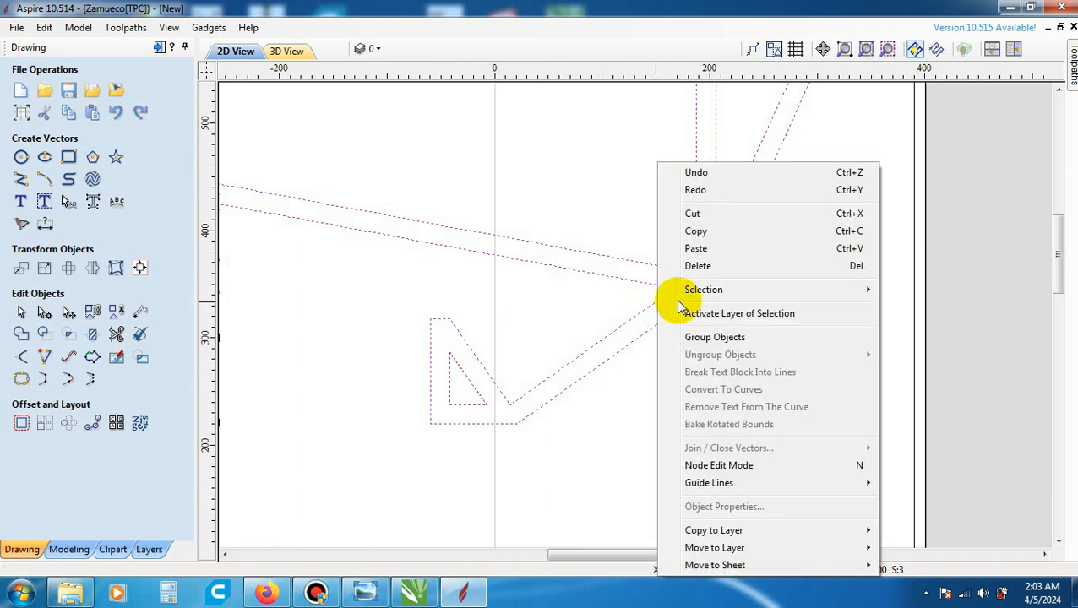
{"action": "left_click", "coordinate": [732, 338]}
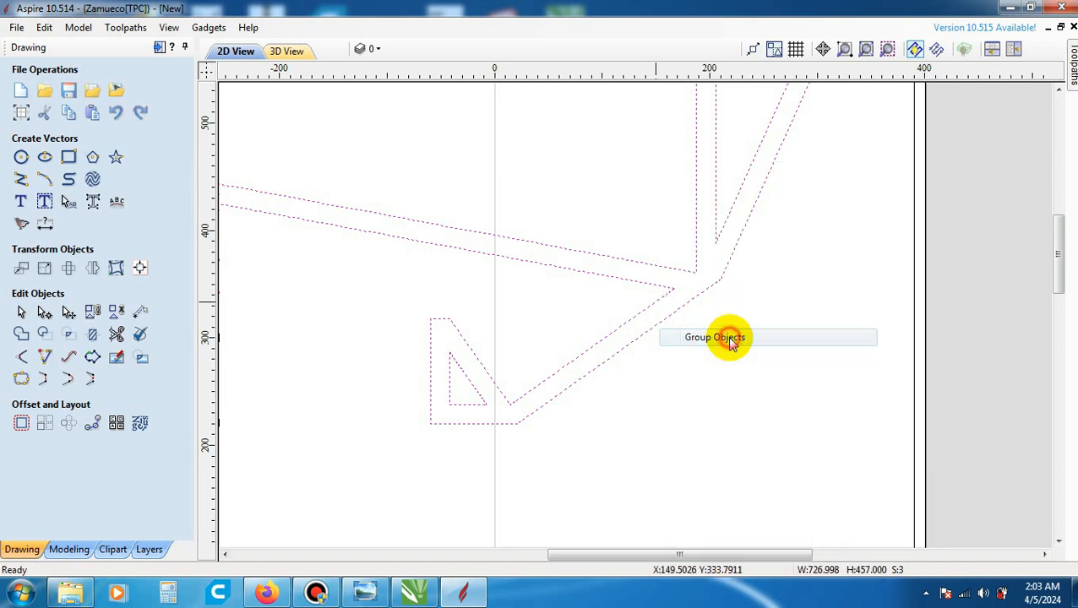
- Reselect the upper brace to check that its outline and inner cutouts select together, and clear the selection
{"action": "left_click", "coordinate": [742, 321]}
{"action": "scroll", "coordinate": [742, 321], "scroll_direction": "down", "scroll_amount": 3}
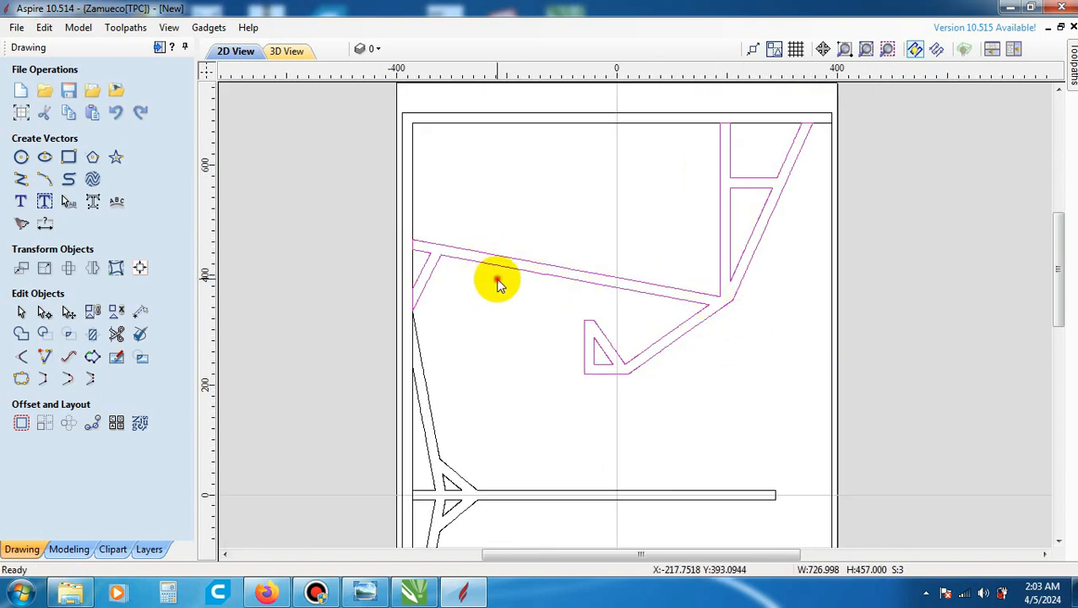
{"action": "left_click", "coordinate": [497, 279]}
{"action": "left_click", "coordinate": [511, 266]}
{"action": "scroll", "coordinate": [643, 213], "scroll_direction": "down", "scroll_amount": 2}
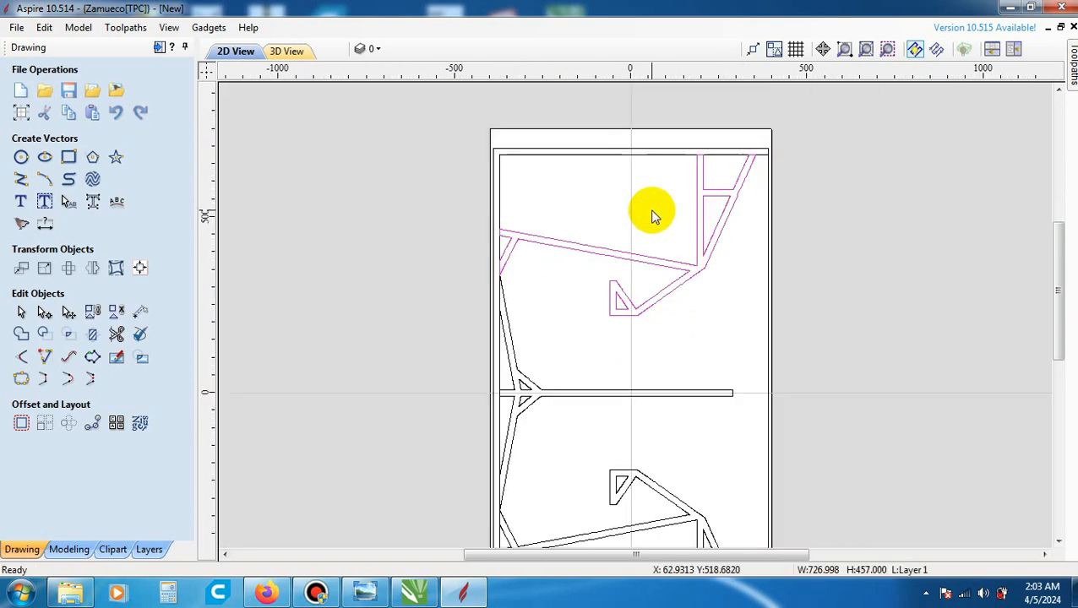
{"action": "left_click", "coordinate": [602, 361]}
- Select the central divider outline to check whether its small triangles belong to it, and clear the selection
{"action": "scroll", "coordinate": [557, 361], "scroll_direction": "down", "scroll_amount": 1}
{"action": "scroll", "coordinate": [547, 424], "scroll_direction": "up", "scroll_amount": 1}
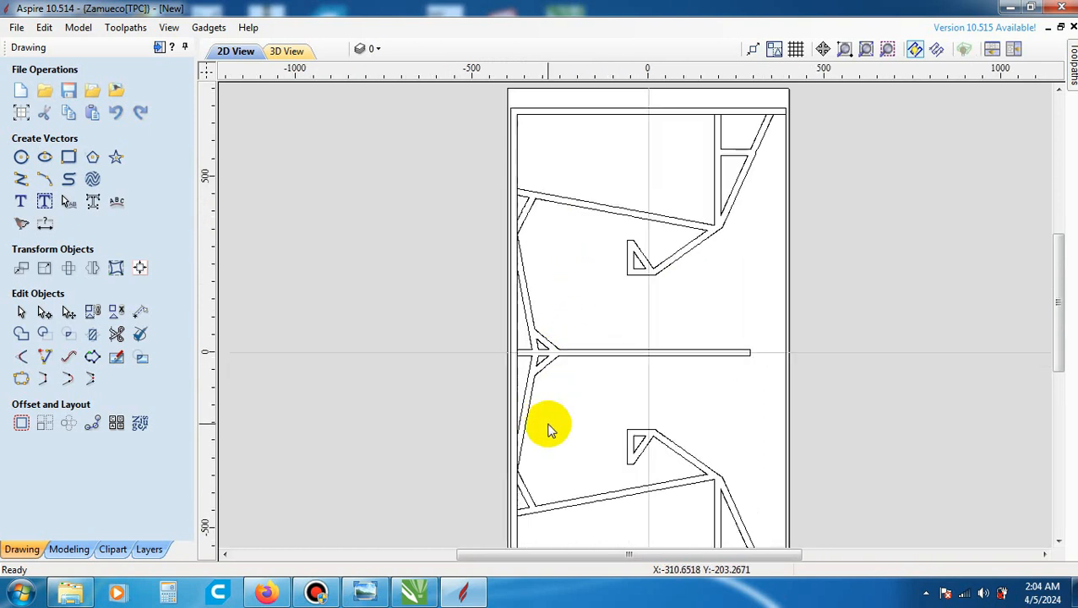
{"action": "scroll", "coordinate": [539, 342], "scroll_direction": "up", "scroll_amount": 1}
{"action": "scroll", "coordinate": [541, 346], "scroll_direction": "up", "scroll_amount": 1}
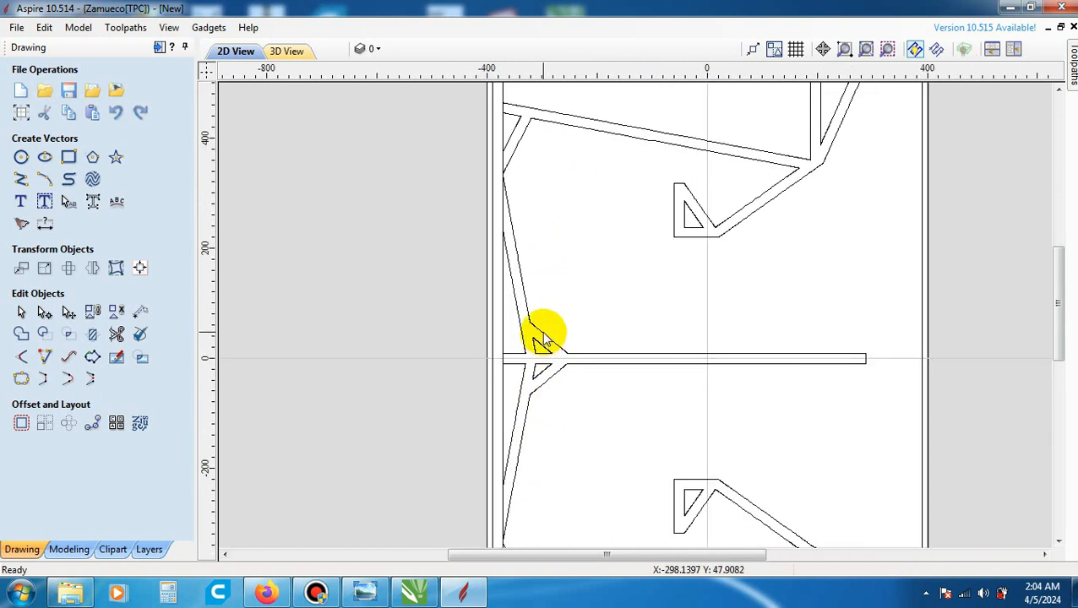
{"action": "left_click", "coordinate": [538, 335]}
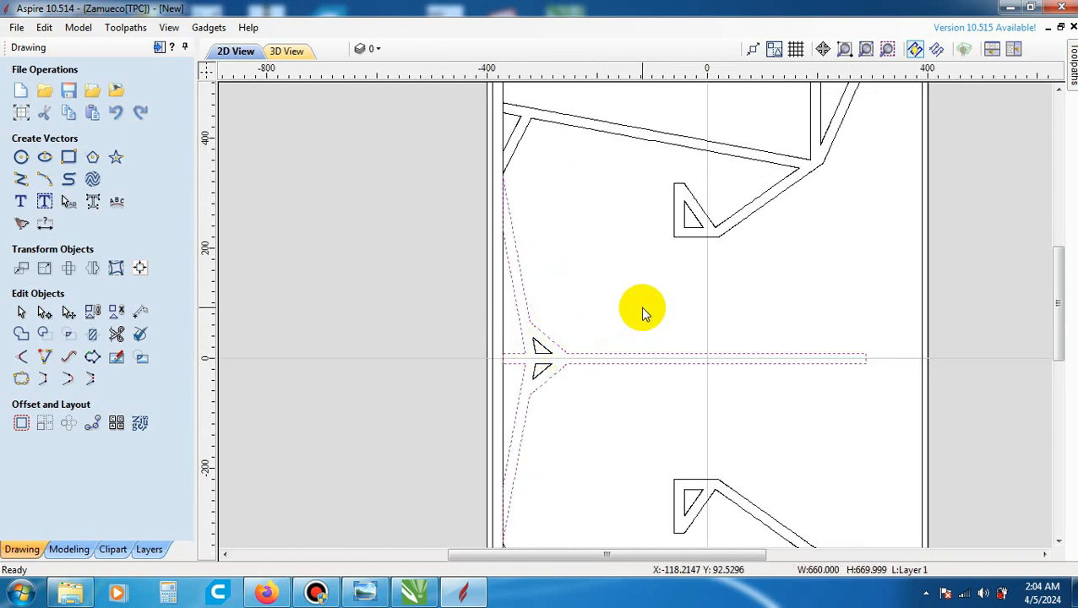
{"action": "scroll", "coordinate": [586, 339], "scroll_direction": "up", "scroll_amount": 1}
{"action": "left_click", "coordinate": [685, 273]}
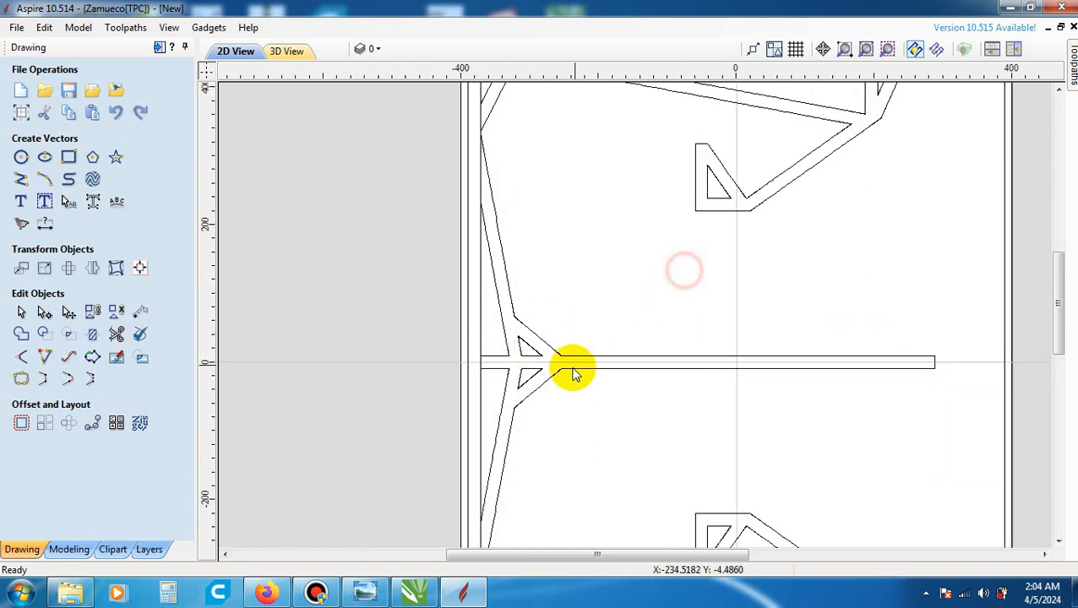
- Group the central divider outline with its two small inner triangles and deselect the group
{"action": "scroll", "coordinate": [571, 365], "scroll_direction": "up", "scroll_amount": 1}
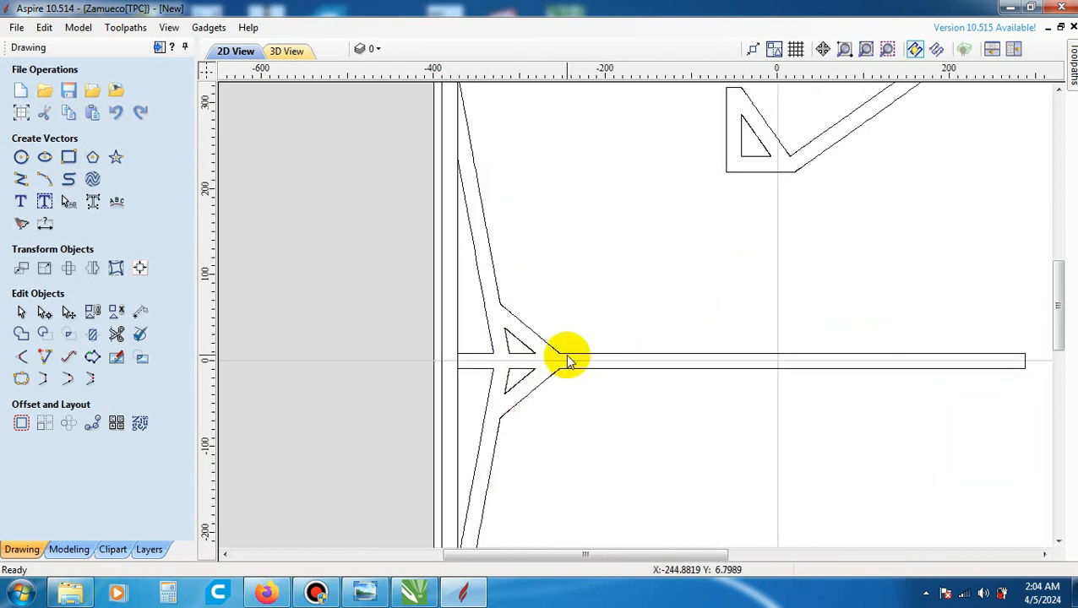
{"action": "scroll", "coordinate": [568, 362], "scroll_direction": "up", "scroll_amount": 2}
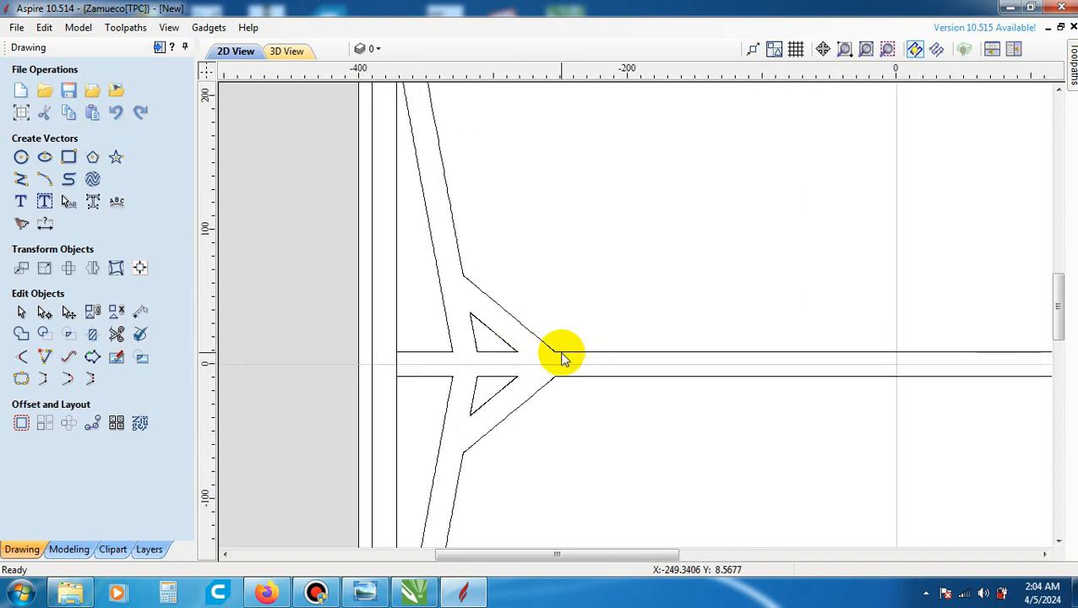
{"action": "left_click", "coordinate": [561, 355]}
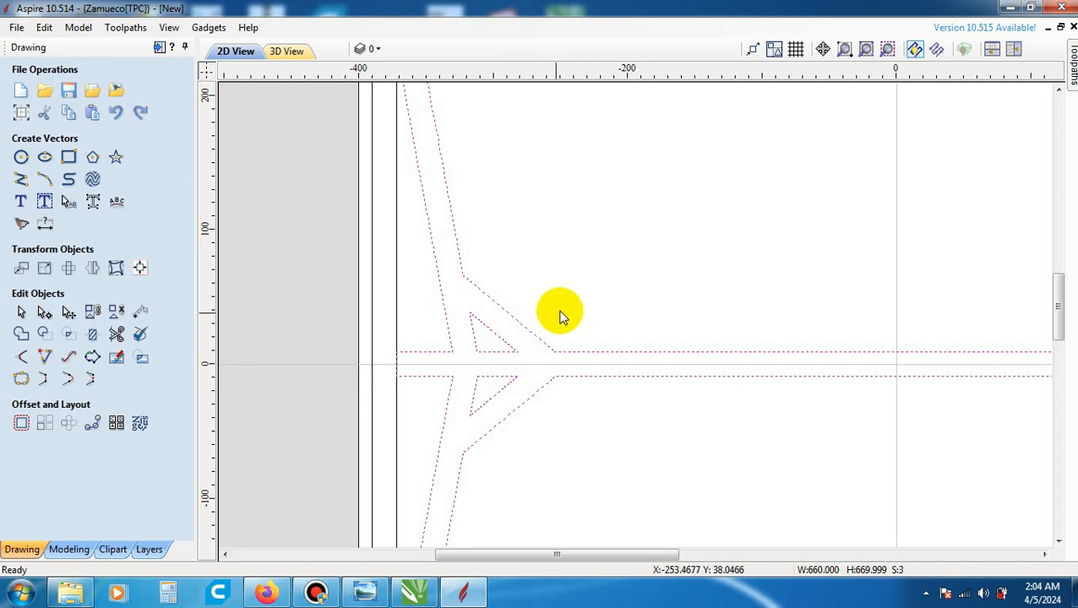
{"action": "scroll", "coordinate": [560, 315], "scroll_direction": "down", "scroll_amount": 1}
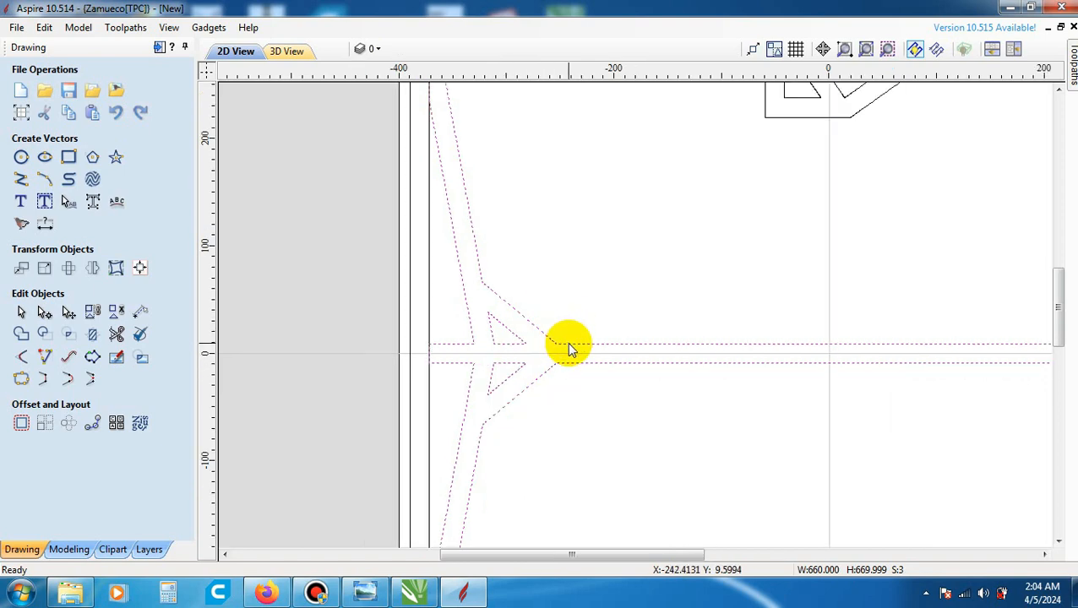
{"action": "right_click", "coordinate": [570, 348]}
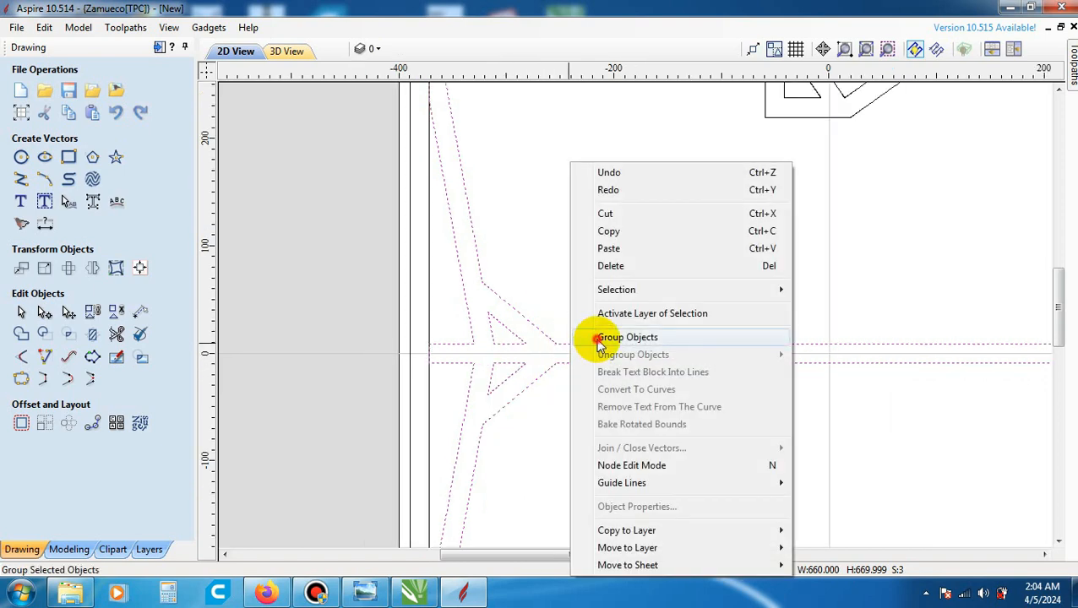
{"action": "left_click", "coordinate": [601, 339]}
{"action": "scroll", "coordinate": [583, 312], "scroll_direction": "down", "scroll_amount": 3}
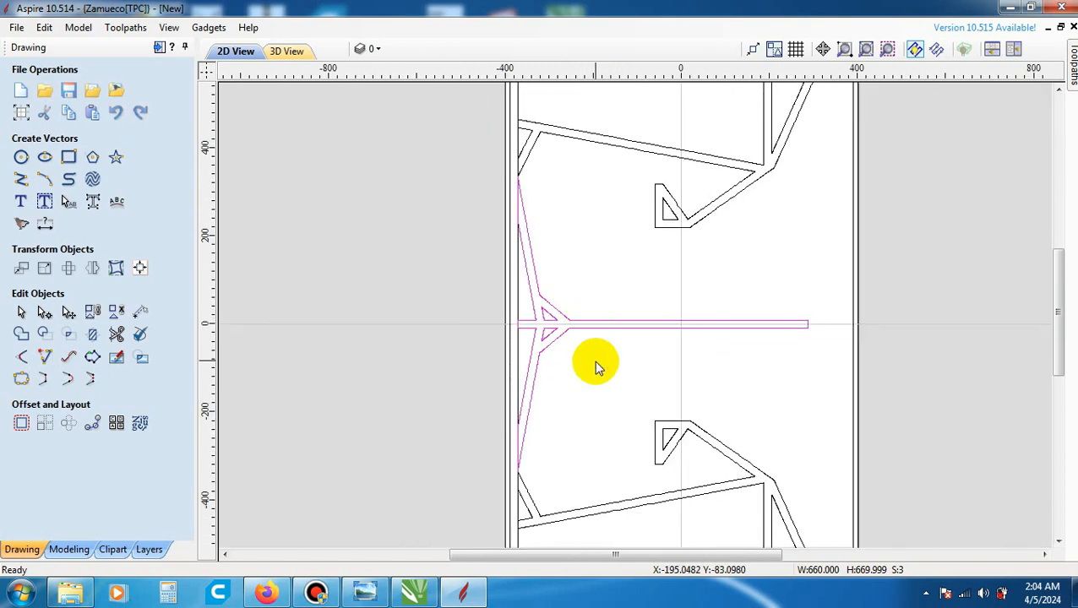
{"action": "left_click", "coordinate": [593, 360]}
- Group the lower brace outline with its two inner triangular cutouts and deselect the group
{"action": "scroll", "coordinate": [591, 338], "scroll_direction": "down", "scroll_amount": 2}
{"action": "scroll", "coordinate": [642, 397], "scroll_direction": "up", "scroll_amount": 3}
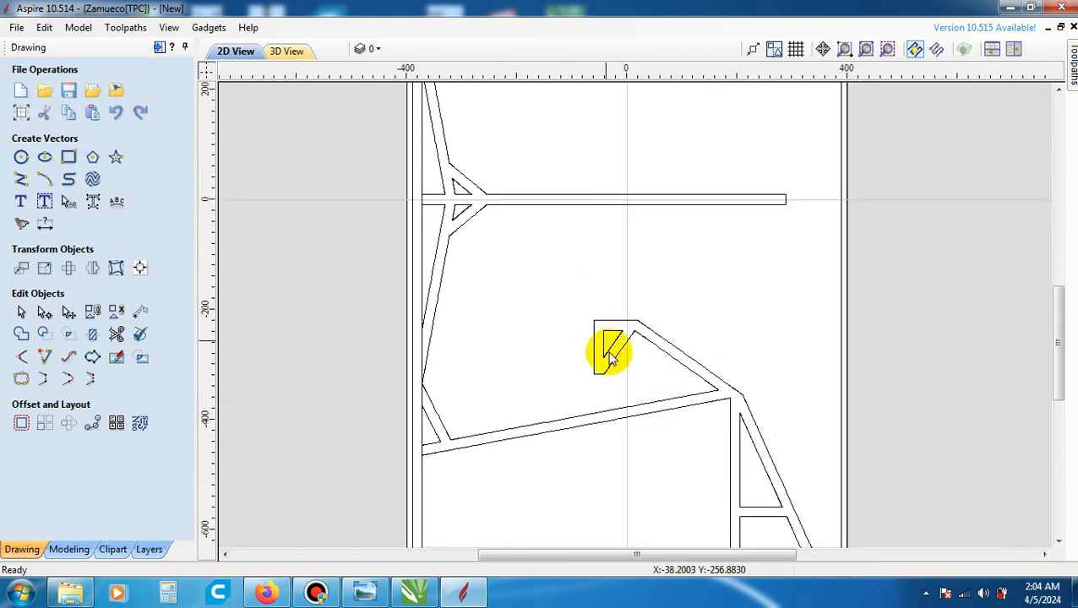
{"action": "scroll", "coordinate": [612, 346], "scroll_direction": "down", "scroll_amount": 1}
{"action": "scroll", "coordinate": [604, 356], "scroll_direction": "up", "scroll_amount": 3}
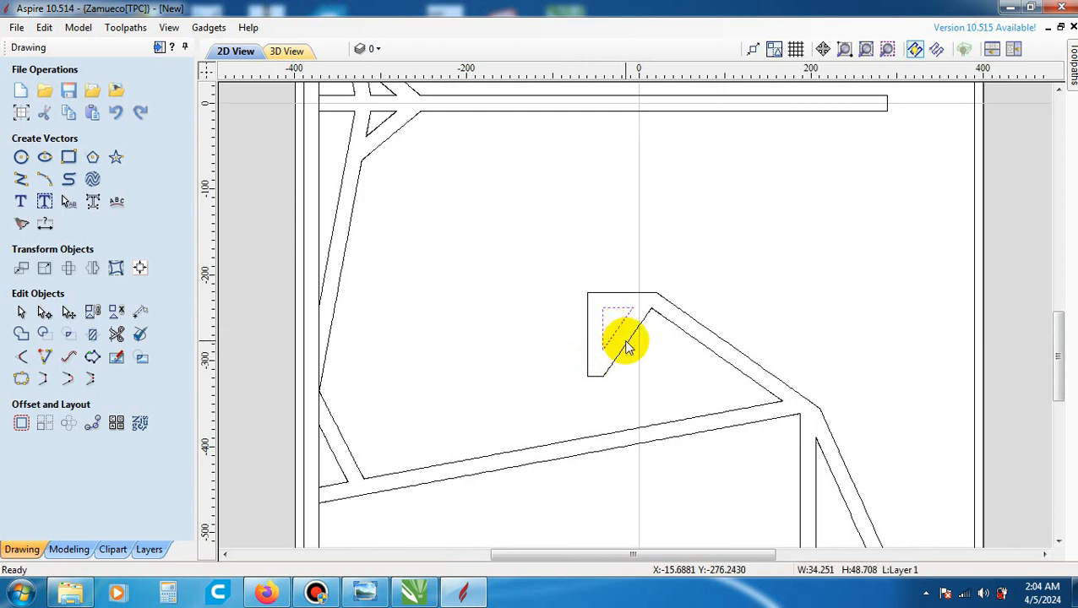
{"action": "left_click", "coordinate": [626, 345], "text": "shift"}
{"action": "scroll", "coordinate": [599, 344], "scroll_direction": "down", "scroll_amount": 3}
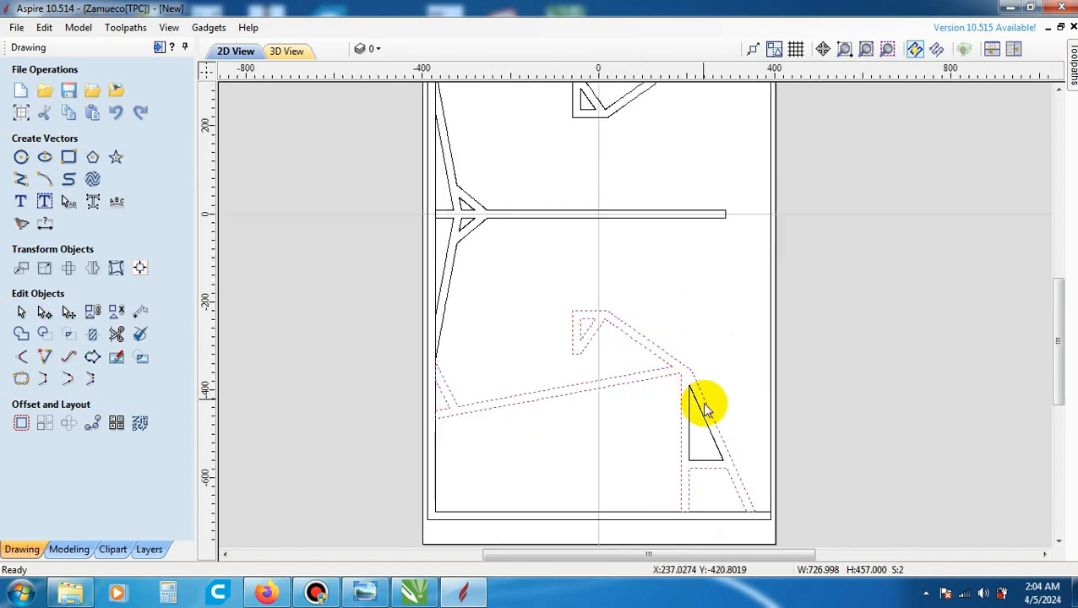
{"action": "scroll", "coordinate": [718, 439], "scroll_direction": "up", "scroll_amount": 3}
{"action": "left_click", "coordinate": [689, 406], "text": "shift"}
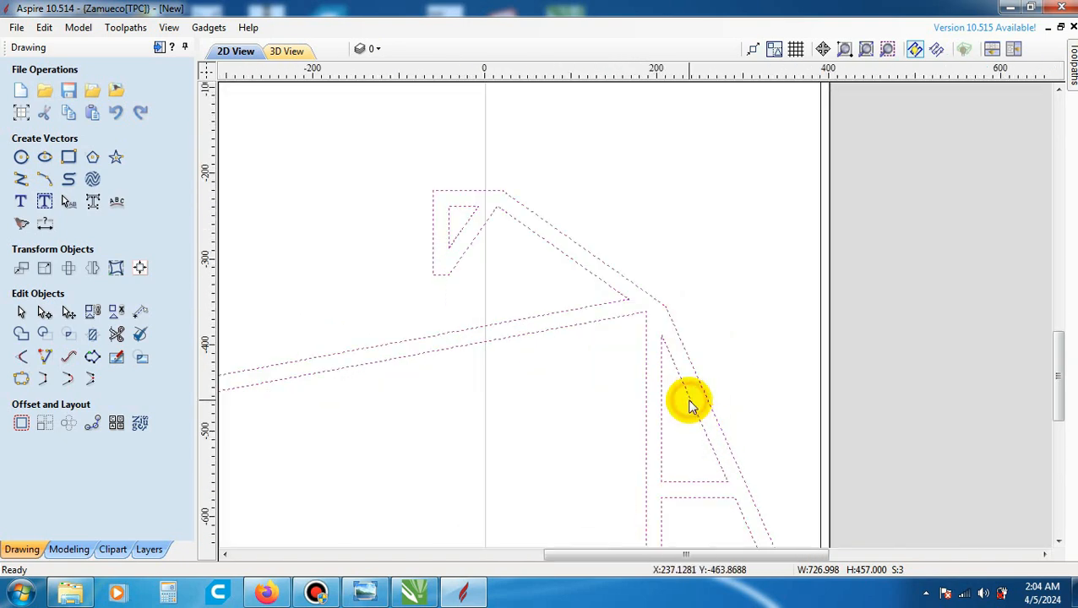
{"action": "right_click", "coordinate": [666, 350]}
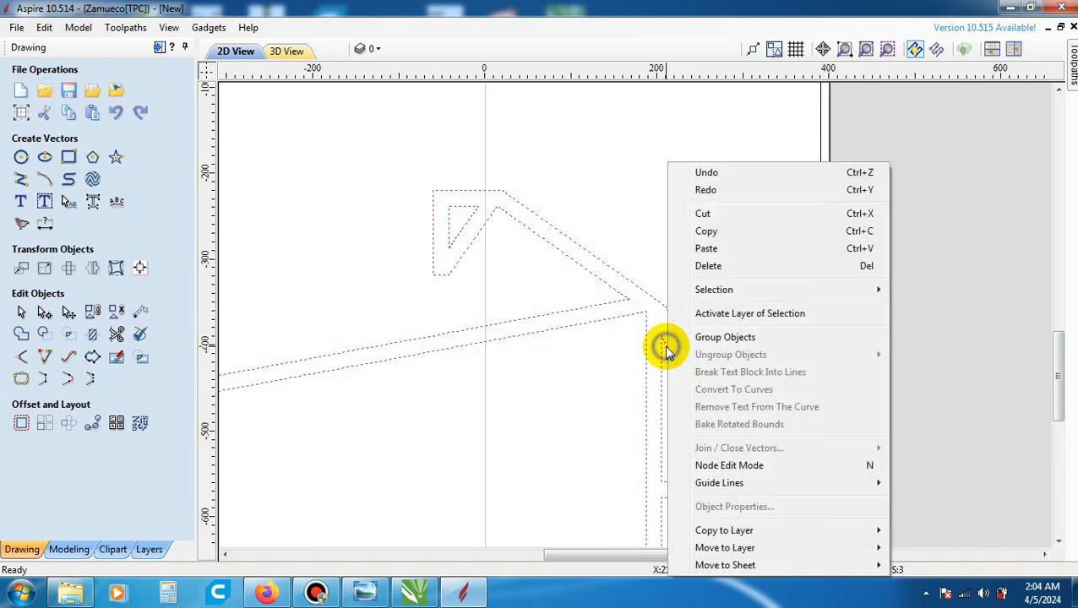
{"action": "left_click", "coordinate": [714, 338]}
{"action": "scroll", "coordinate": [718, 334], "scroll_direction": "down", "scroll_amount": 3}
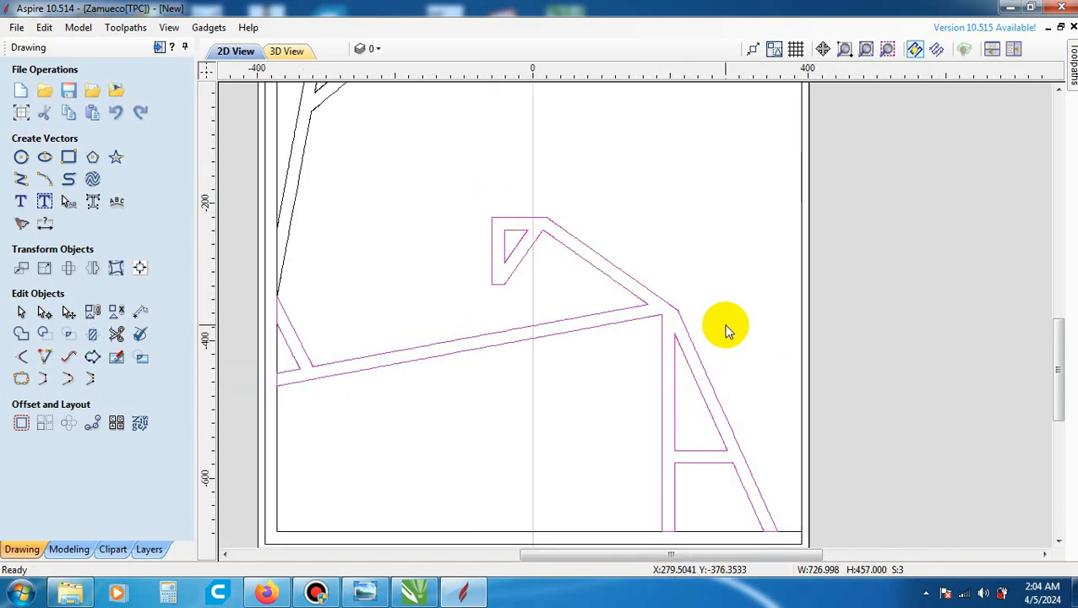
{"action": "left_click", "coordinate": [875, 328]}
- Select the upper brace, central divider and lower brace in turn to check that each selects as one group
{"action": "scroll", "coordinate": [620, 469], "scroll_direction": "down", "scroll_amount": 2}
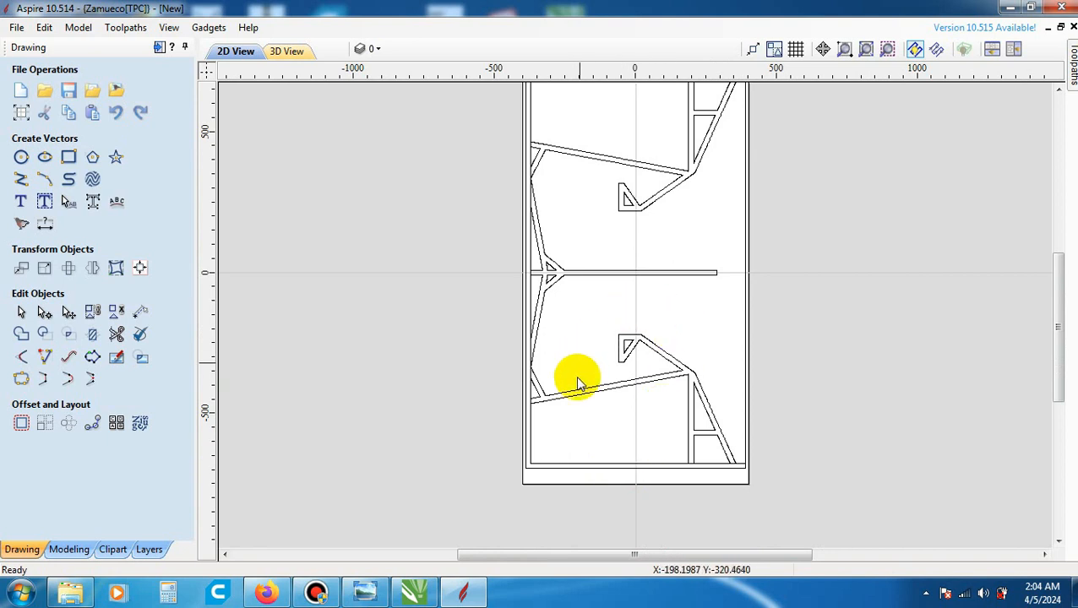
{"action": "scroll", "coordinate": [577, 378], "scroll_direction": "up", "scroll_amount": 3}
{"action": "scroll", "coordinate": [578, 377], "scroll_direction": "down", "scroll_amount": 3}
{"action": "left_click", "coordinate": [630, 197]}
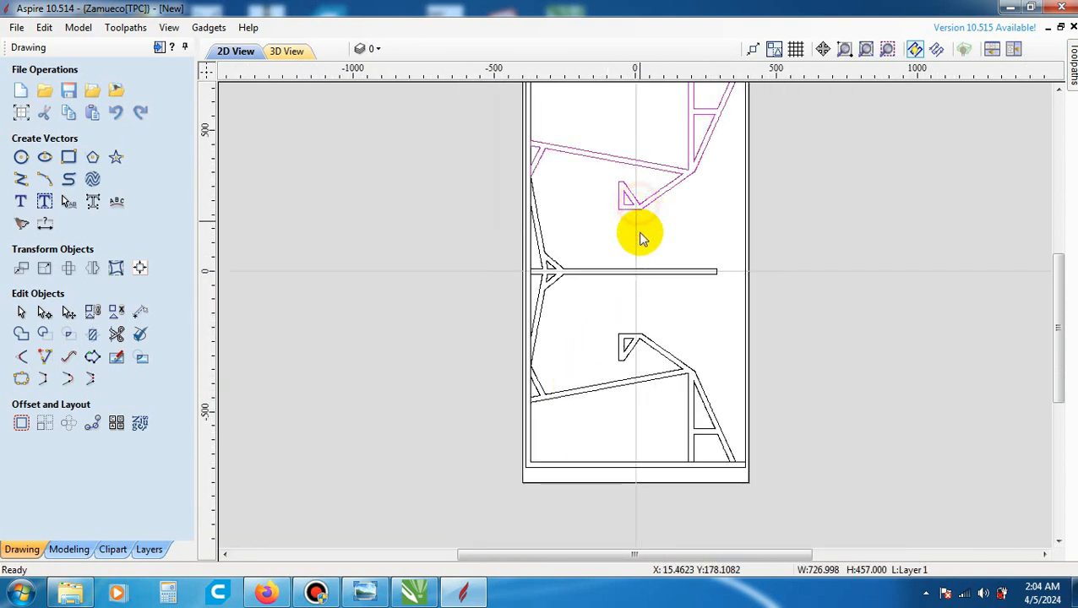
{"action": "left_click", "coordinate": [638, 276]}
{"action": "left_click", "coordinate": [637, 207]}
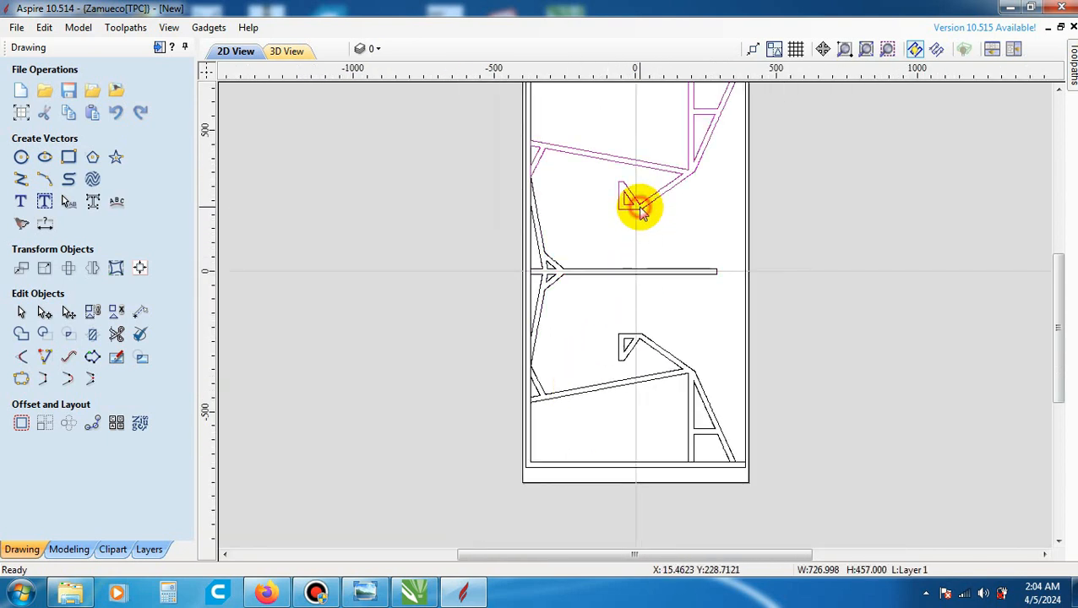
{"action": "left_click", "coordinate": [638, 273]}
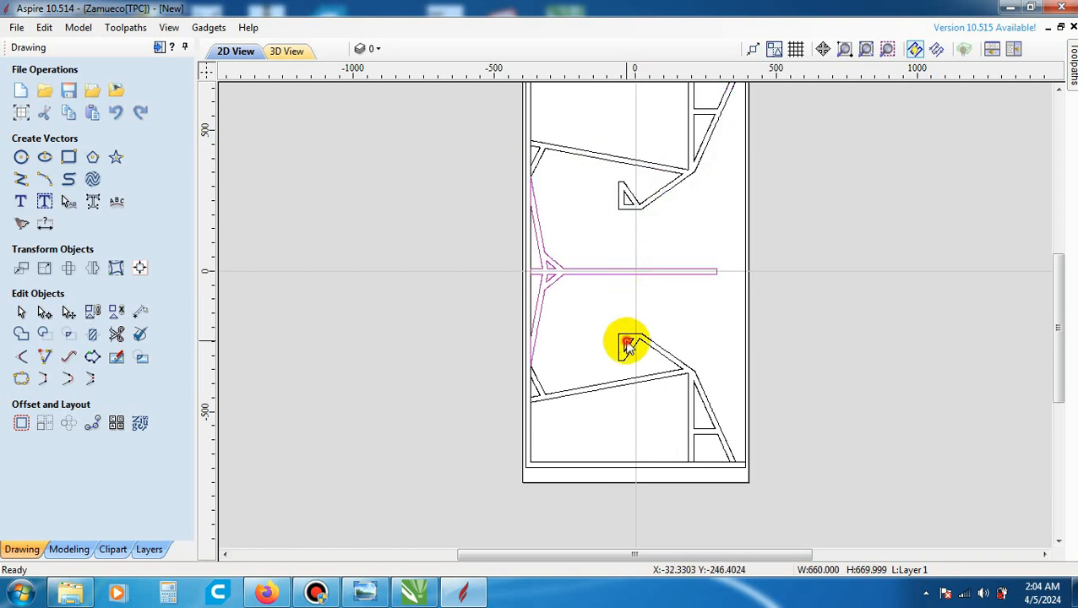
{"action": "left_click", "coordinate": [625, 344]}
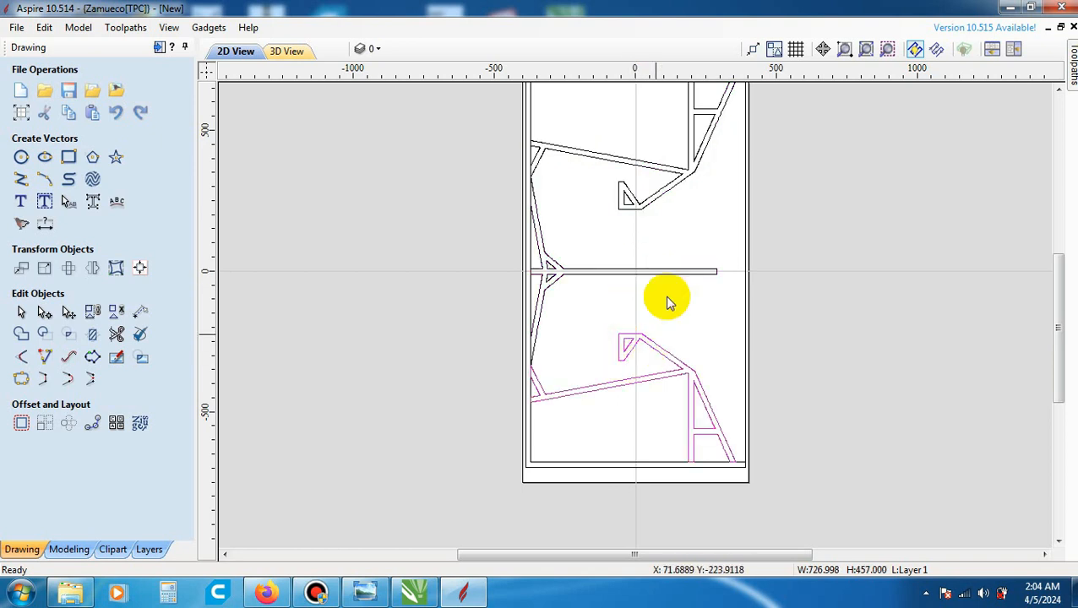
- Select the panel's outer frame vector and inspect its lines at the sheet's upper right corner
{"action": "left_click", "coordinate": [552, 466]}
{"action": "scroll", "coordinate": [551, 440], "scroll_direction": "down", "scroll_amount": 2}
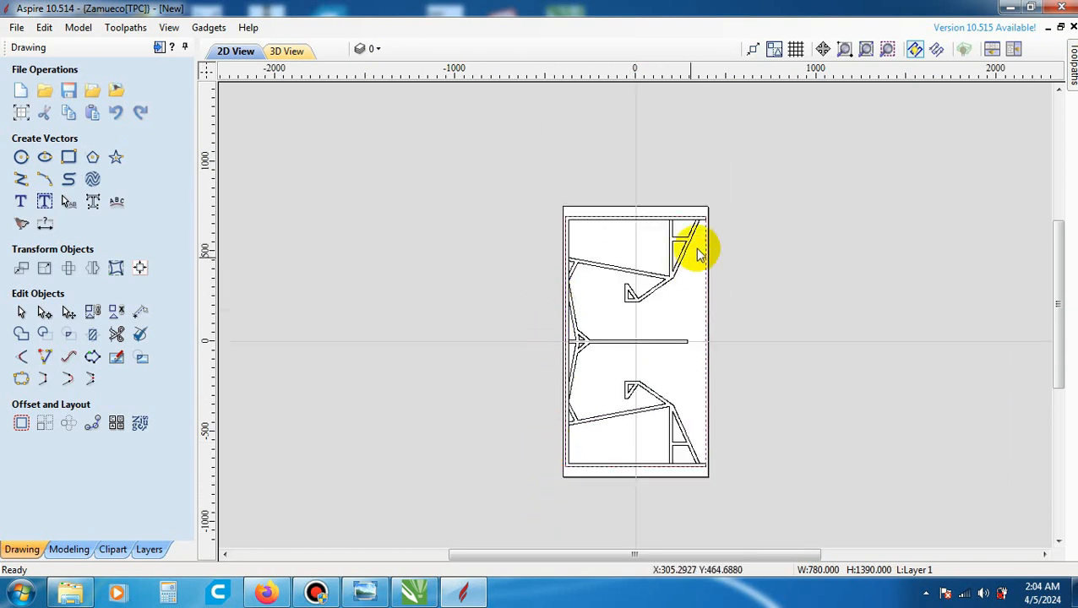
{"action": "scroll", "coordinate": [708, 250], "scroll_direction": "up", "scroll_amount": 5}
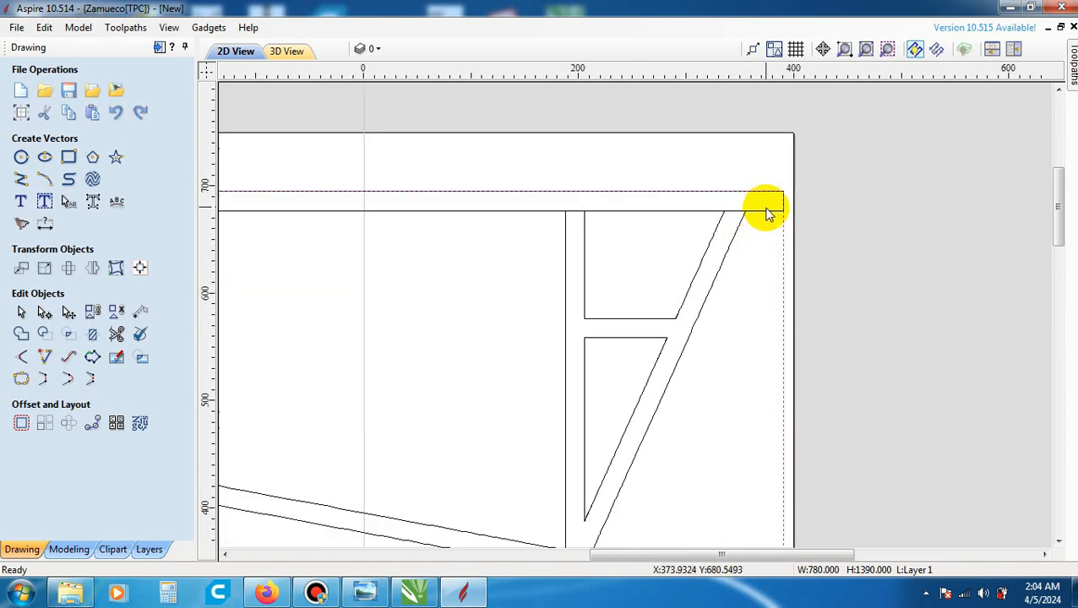
{"action": "left_click", "coordinate": [767, 211]}
{"action": "scroll", "coordinate": [765, 213], "scroll_direction": "up", "scroll_amount": 2}
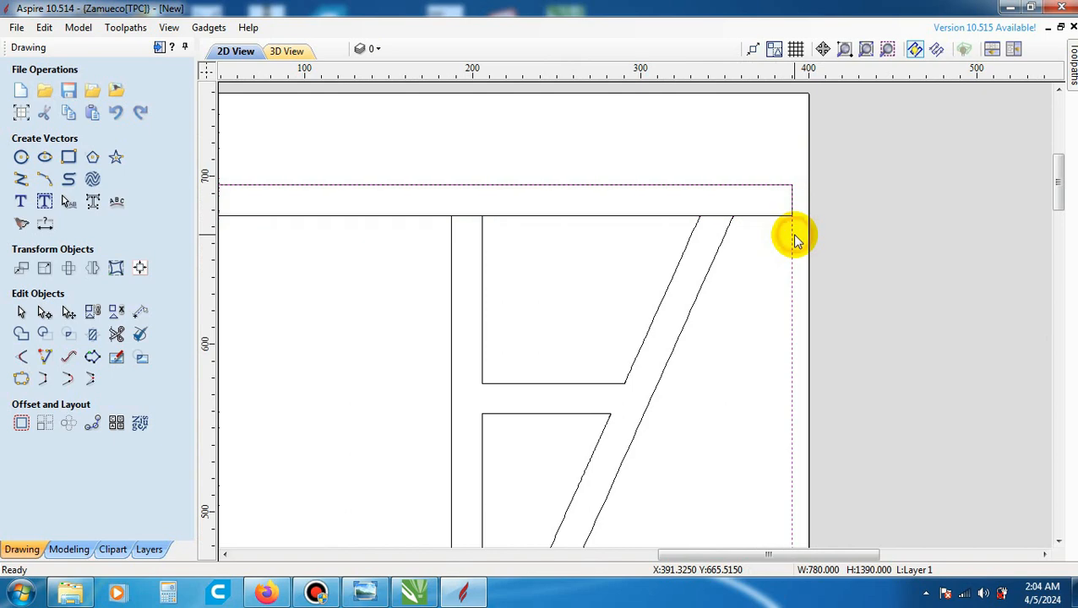
- Show the toolpath operations and pin them so they stay open beside the whole-sheet 2D view
{"action": "scroll", "coordinate": [791, 235], "scroll_direction": "down", "scroll_amount": 5}
{"action": "scroll", "coordinate": [741, 254], "scroll_direction": "down", "scroll_amount": 4}
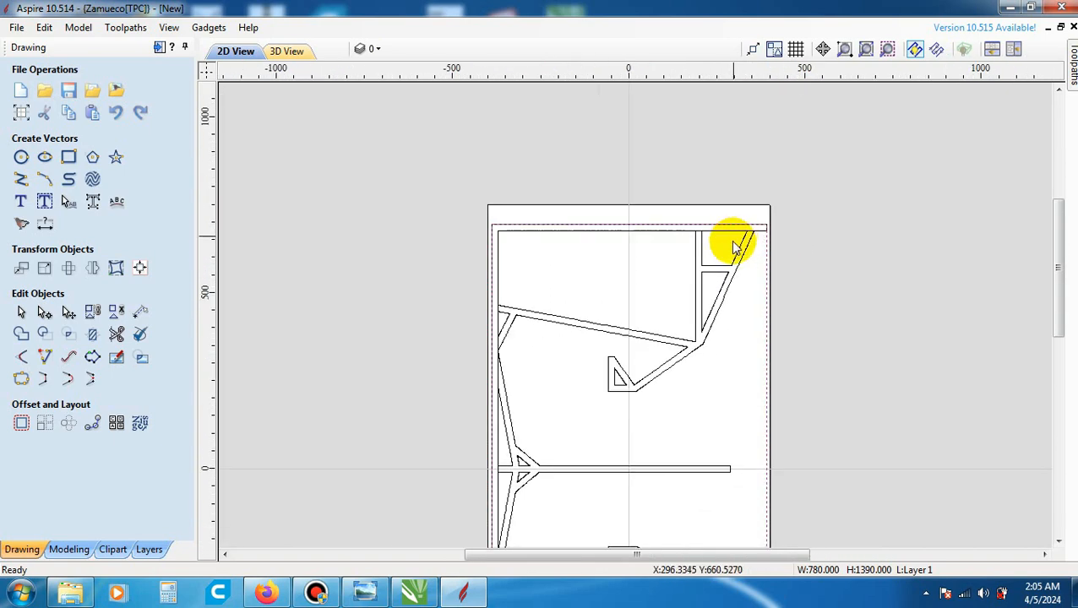
{"action": "scroll", "coordinate": [702, 363], "scroll_direction": "up", "scroll_amount": 3}
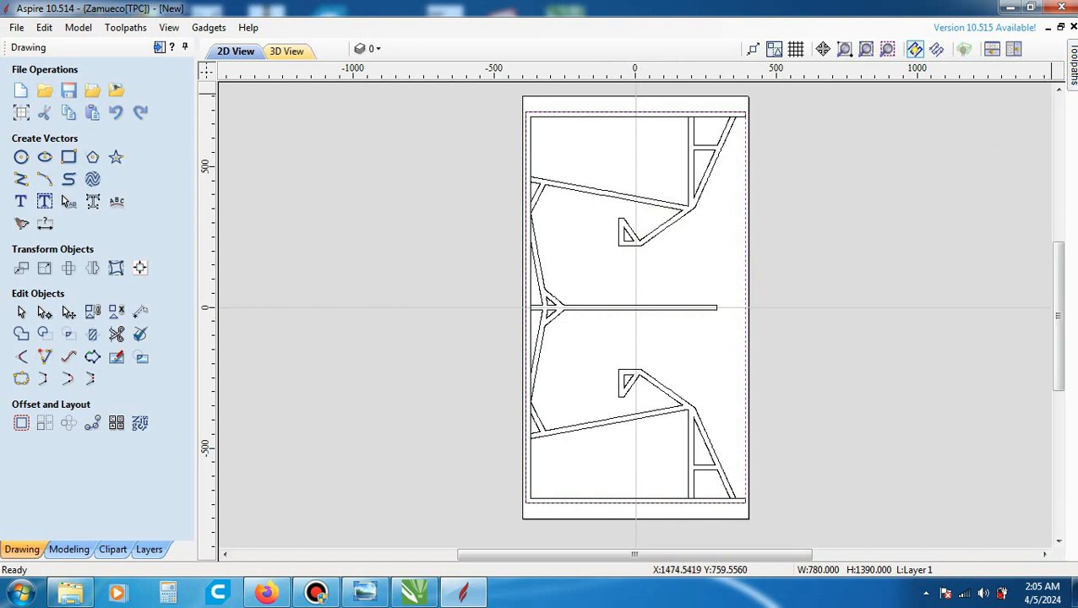
{"action": "left_click", "coordinate": [1070, 61]}
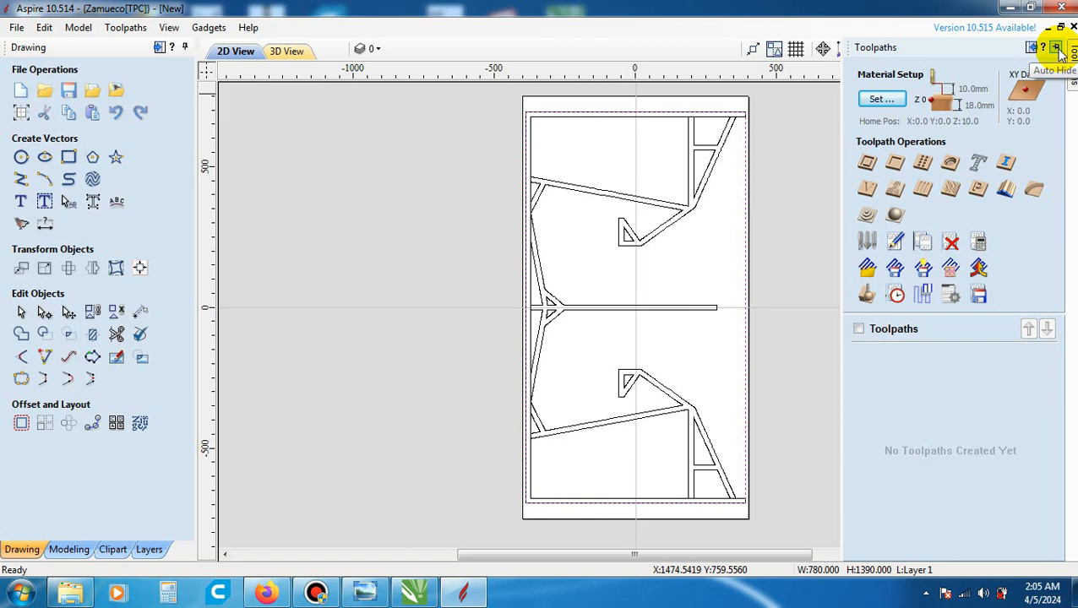
{"action": "left_click", "coordinate": [1057, 49]}
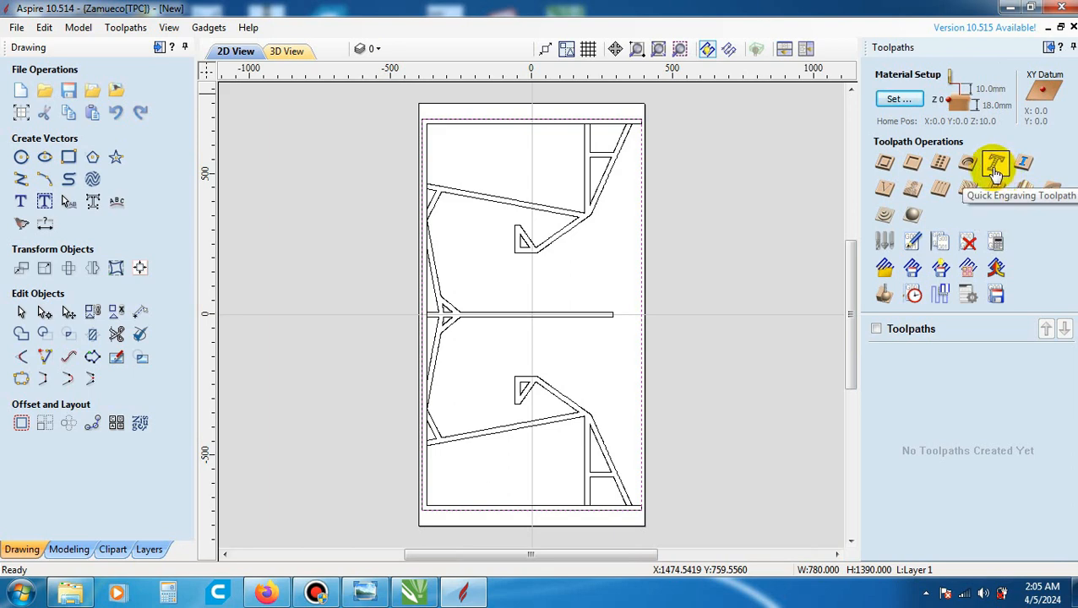
- Open the toolpath material setup and review its thickness, XY datum, Z-zero, model position, rapid gap and home position settings
{"action": "left_click", "coordinate": [916, 101]}
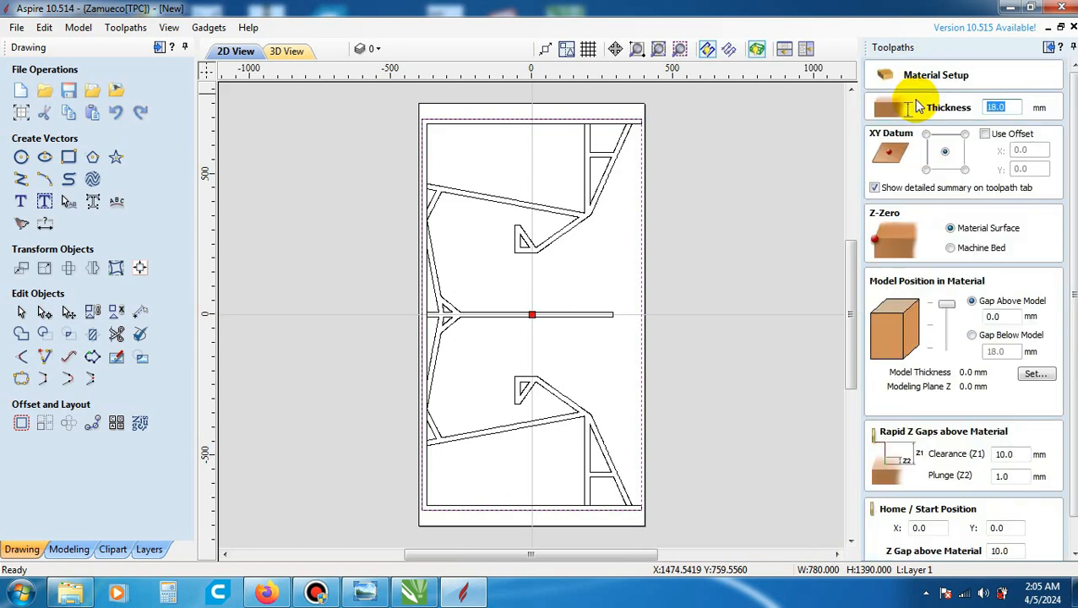
{"action": "left_click", "coordinate": [1008, 106]}
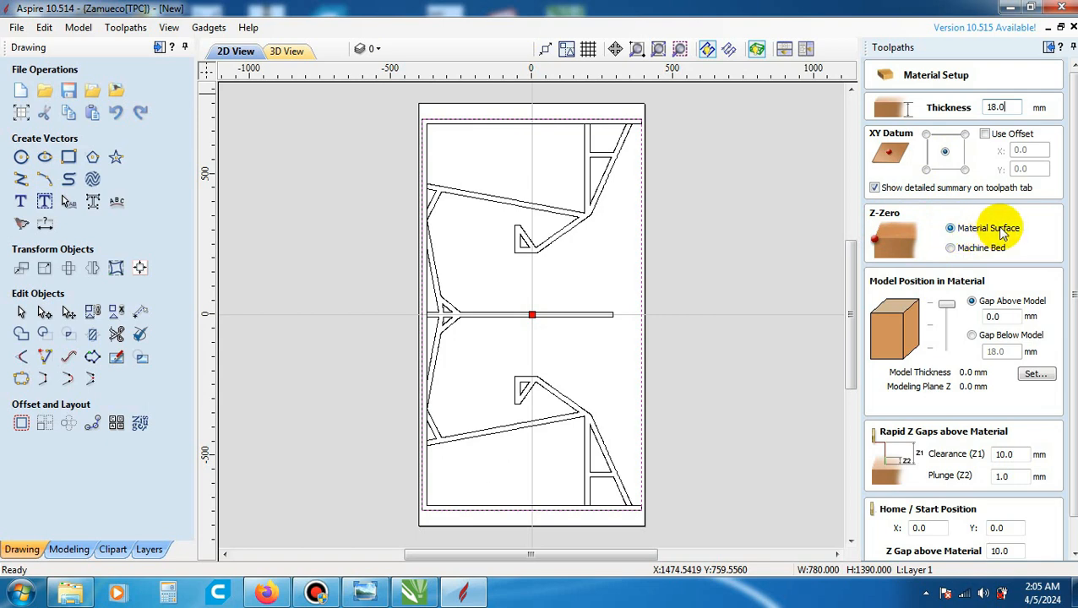
{"action": "left_click_drag", "start_coordinate": [1074, 264], "coordinate": [1075, 293]}
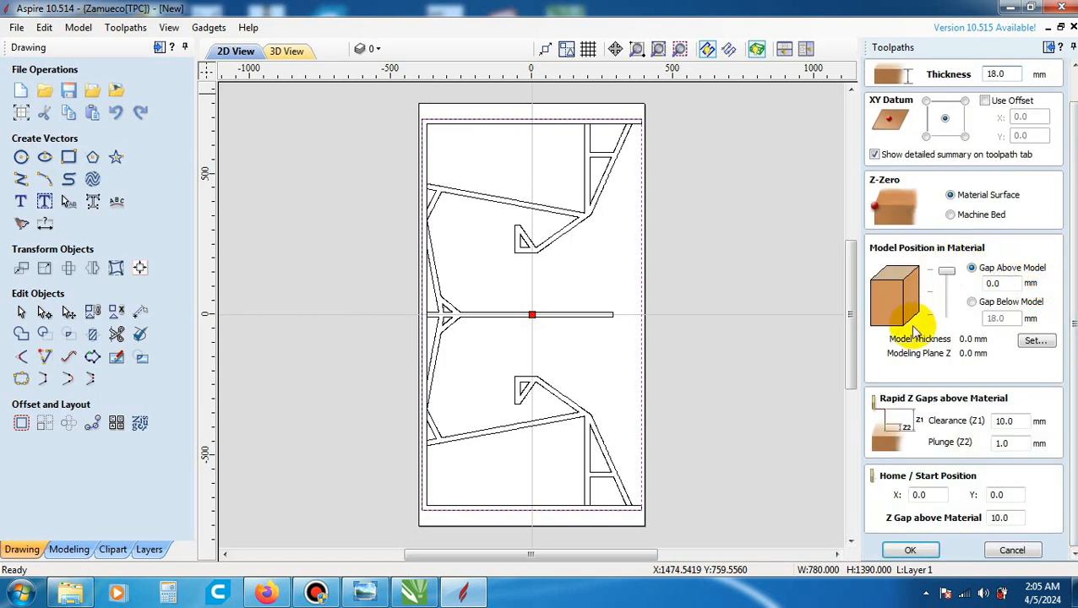
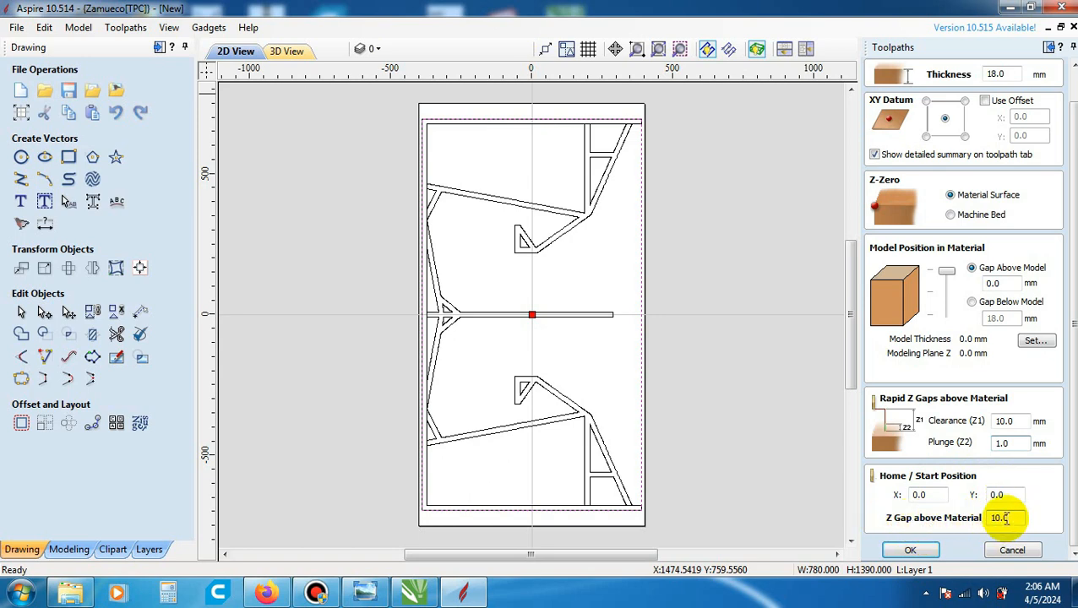
- Accept the material setup and clear the selection of the panel's outer frame
{"action": "left_click", "coordinate": [924, 550]}
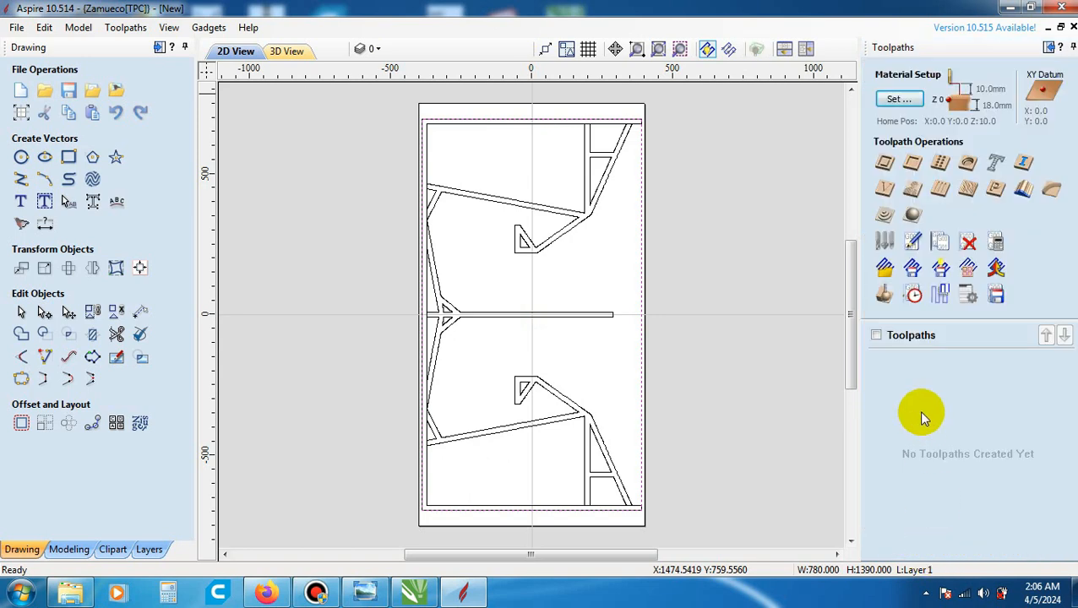
{"action": "left_click", "coordinate": [579, 273]}
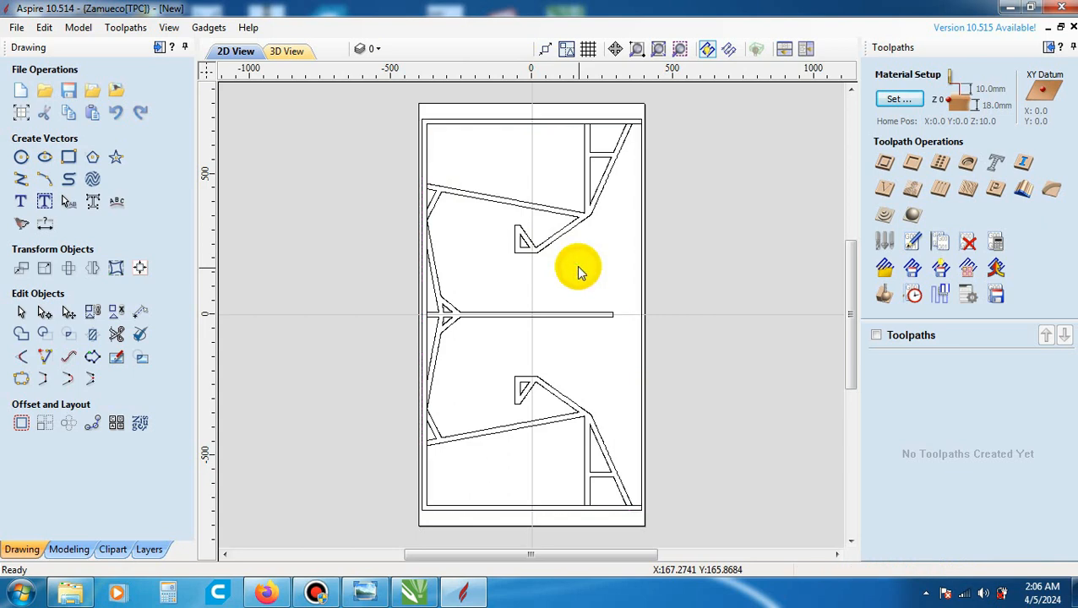
- Select the upper brace, central divider and lower brace one after another to check how they are grouped
{"action": "left_click", "coordinate": [577, 217]}
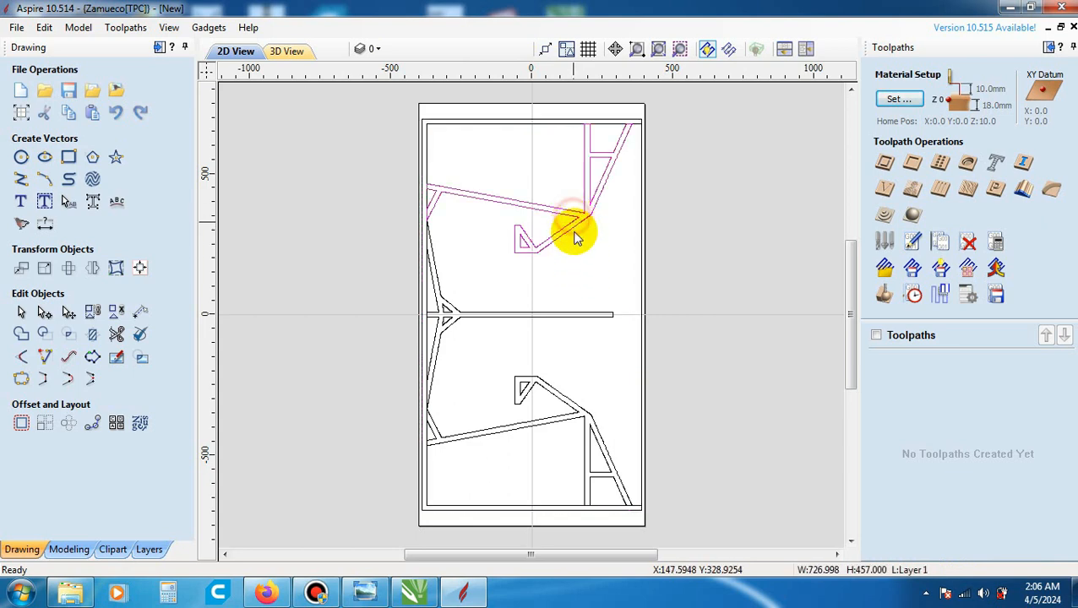
{"action": "left_click", "coordinate": [567, 313]}
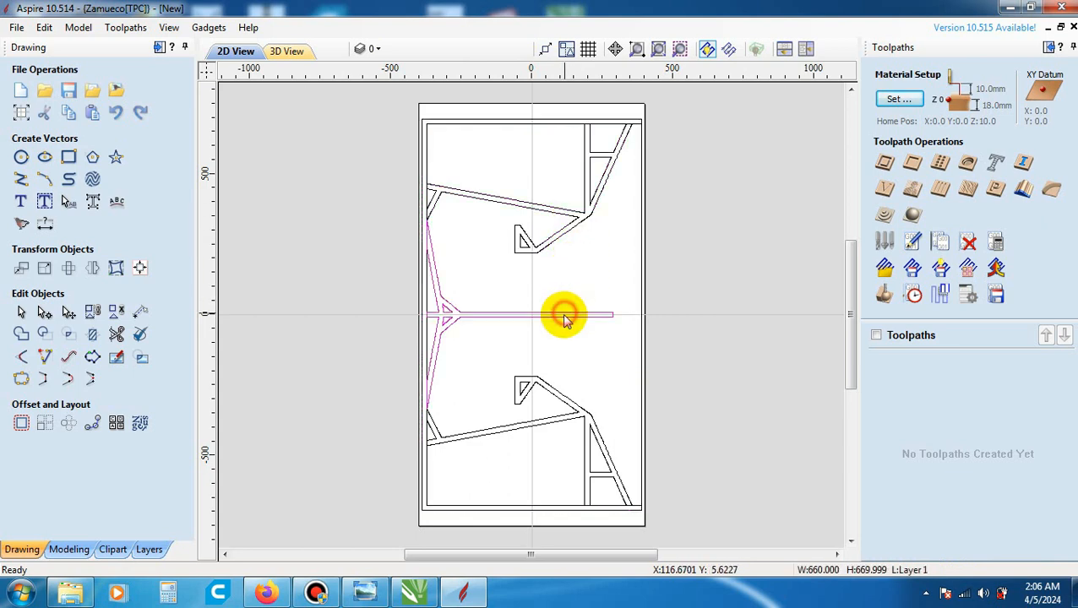
{"action": "left_click", "coordinate": [545, 386]}
{"action": "left_click", "coordinate": [548, 240]}
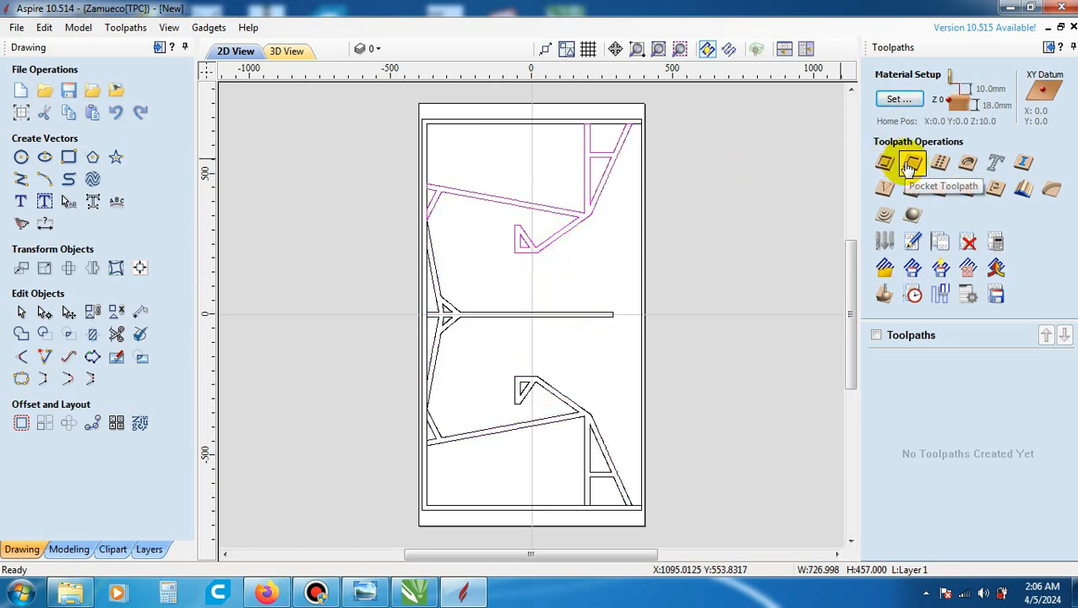
{"action": "left_click", "coordinate": [595, 239]}
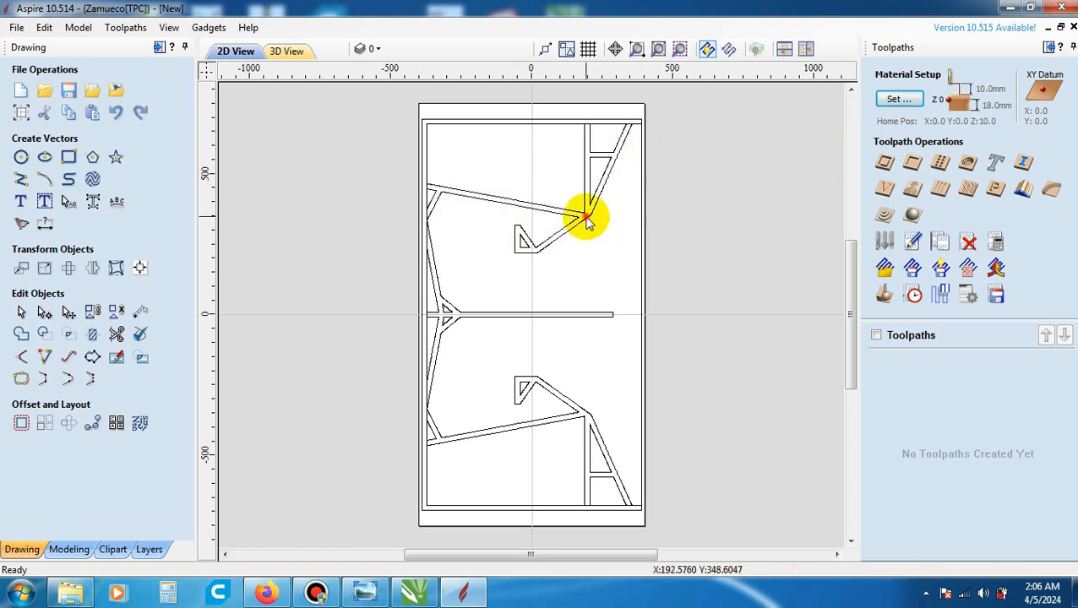
{"action": "left_click", "coordinate": [584, 219]}
{"action": "left_click", "coordinate": [555, 314]}
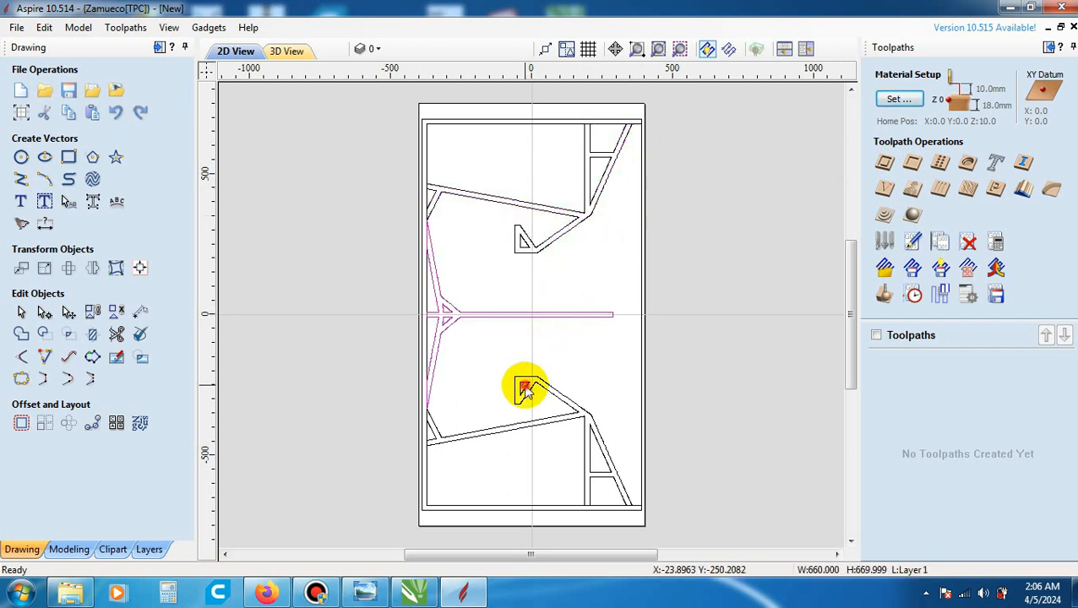
{"action": "left_click", "coordinate": [524, 387]}
{"action": "left_click", "coordinate": [565, 285]}
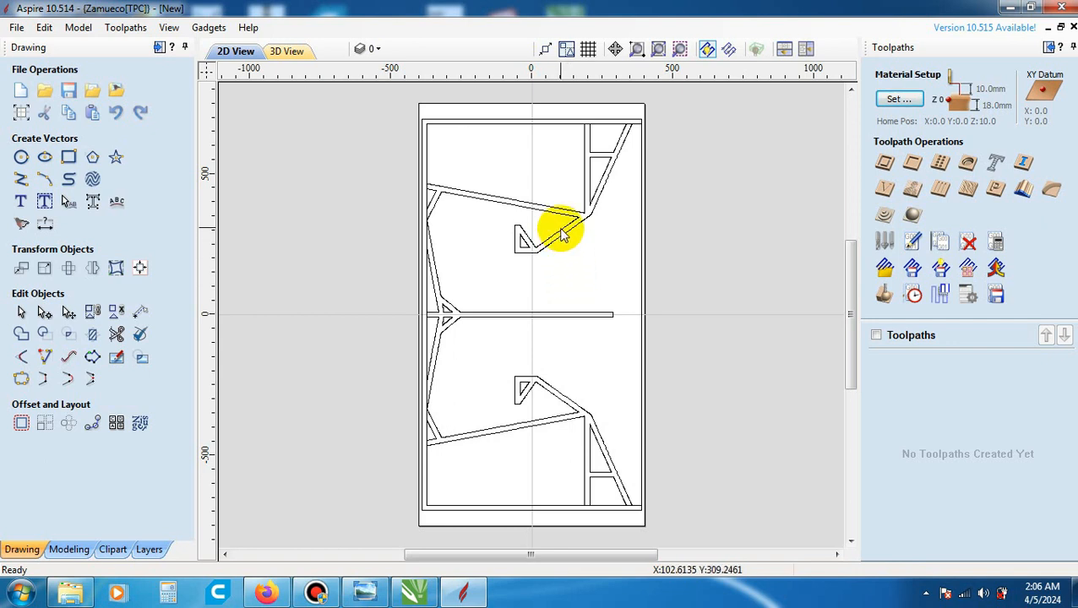
- Select the upper brace, central divider and lower brace together and group them into one object
{"action": "left_click", "coordinate": [563, 235]}
{"action": "left_click", "coordinate": [553, 313], "text": "shift"}
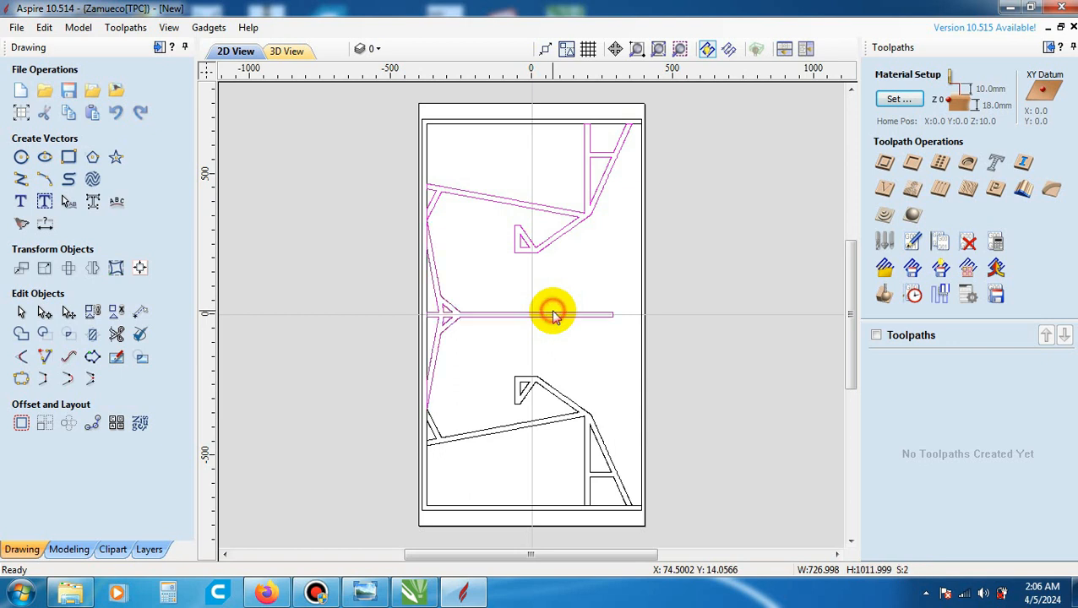
{"action": "left_click", "coordinate": [522, 381], "text": "shift"}
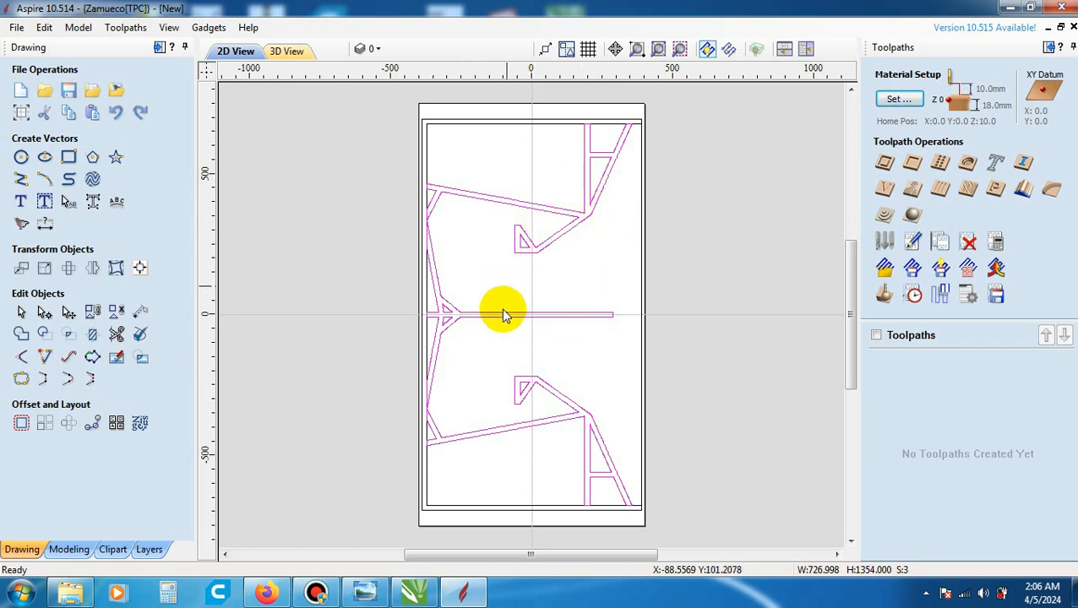
{"action": "right_click", "coordinate": [564, 322]}
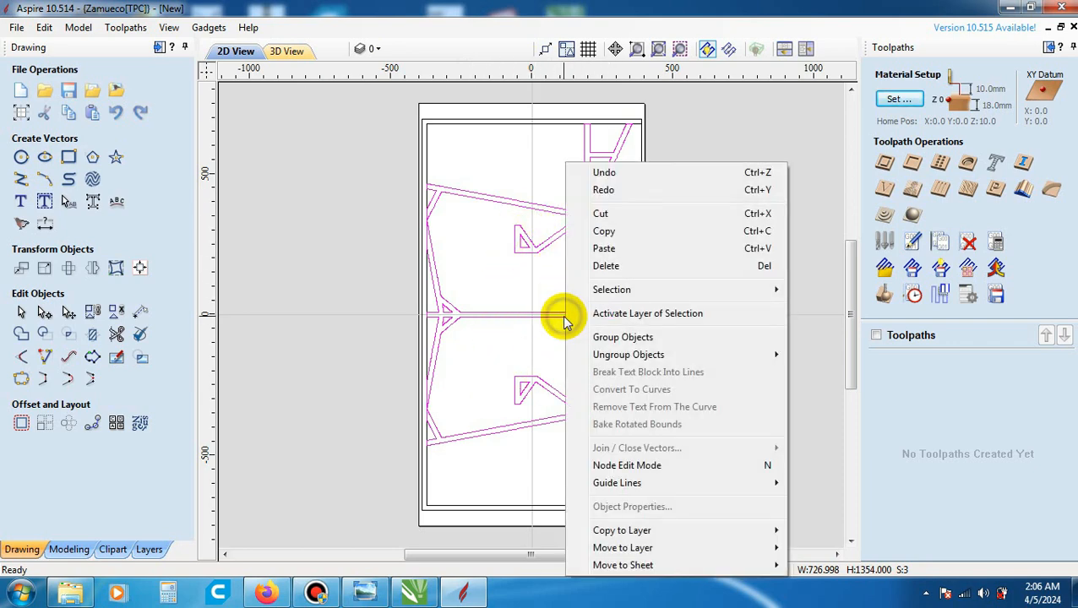
{"action": "left_click", "coordinate": [615, 338]}
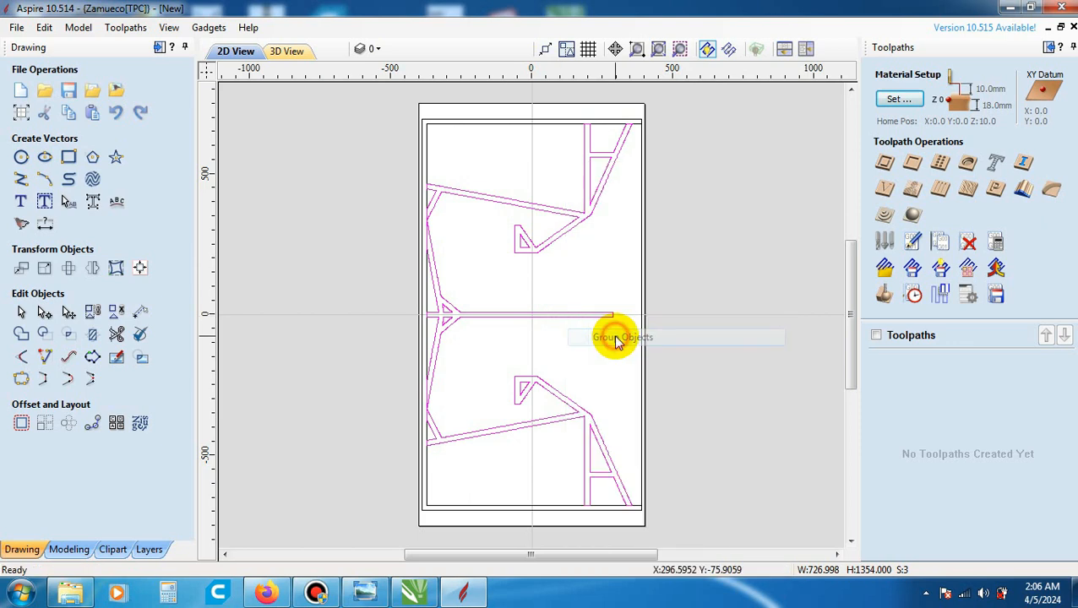
- Start a pocket toolpath on the combined brace and divider group with a cut depth of 5 mm
{"action": "left_click", "coordinate": [608, 247]}
{"action": "left_click", "coordinate": [592, 211]}
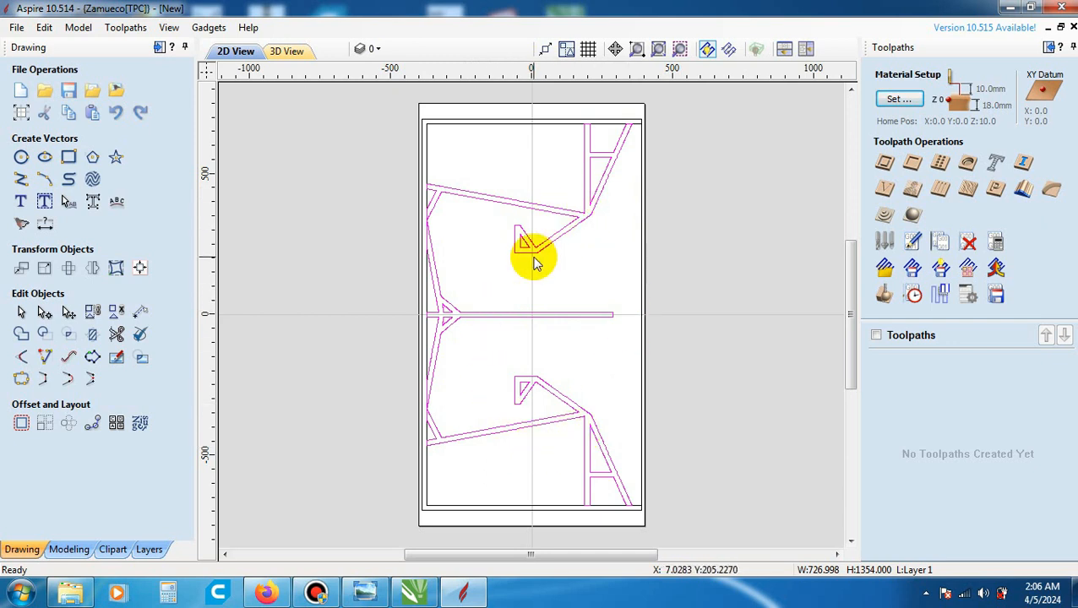
{"action": "left_click", "coordinate": [914, 164]}
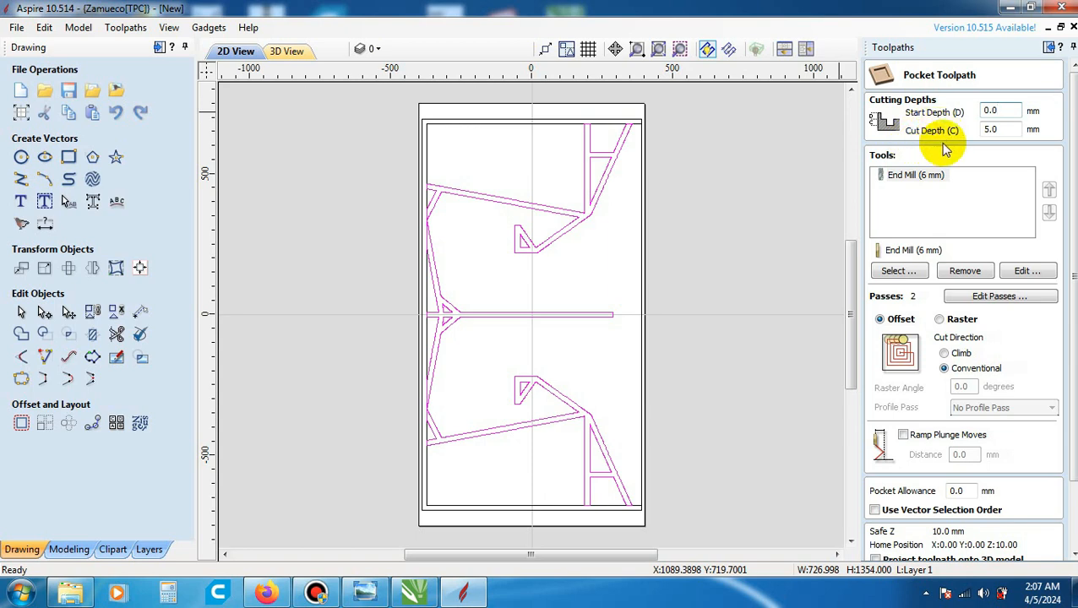
{"action": "left_click", "coordinate": [1016, 128]}
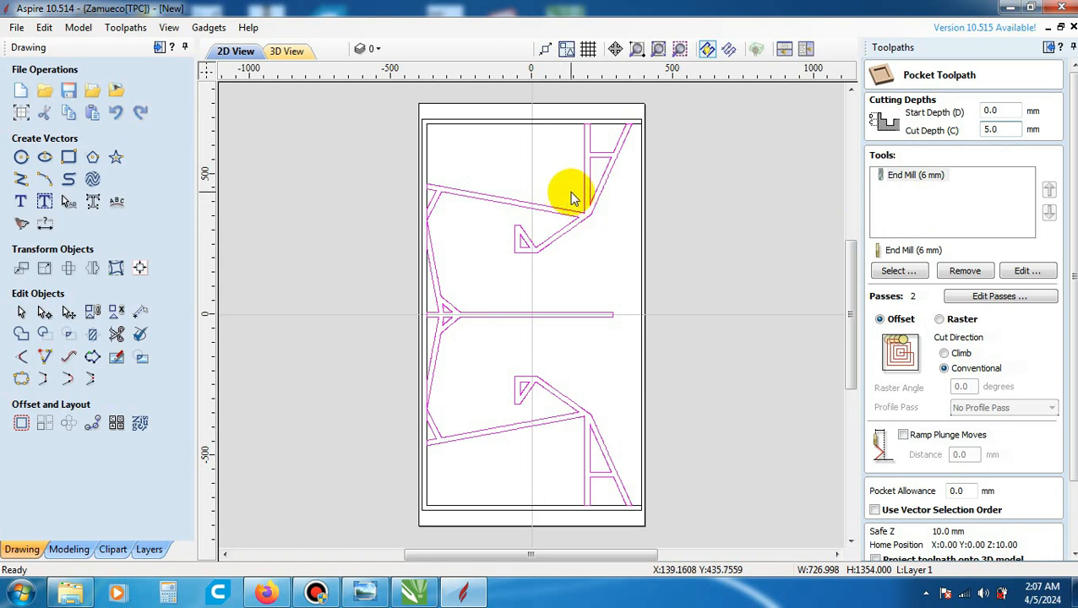
{"action": "left_click", "coordinate": [993, 131]}
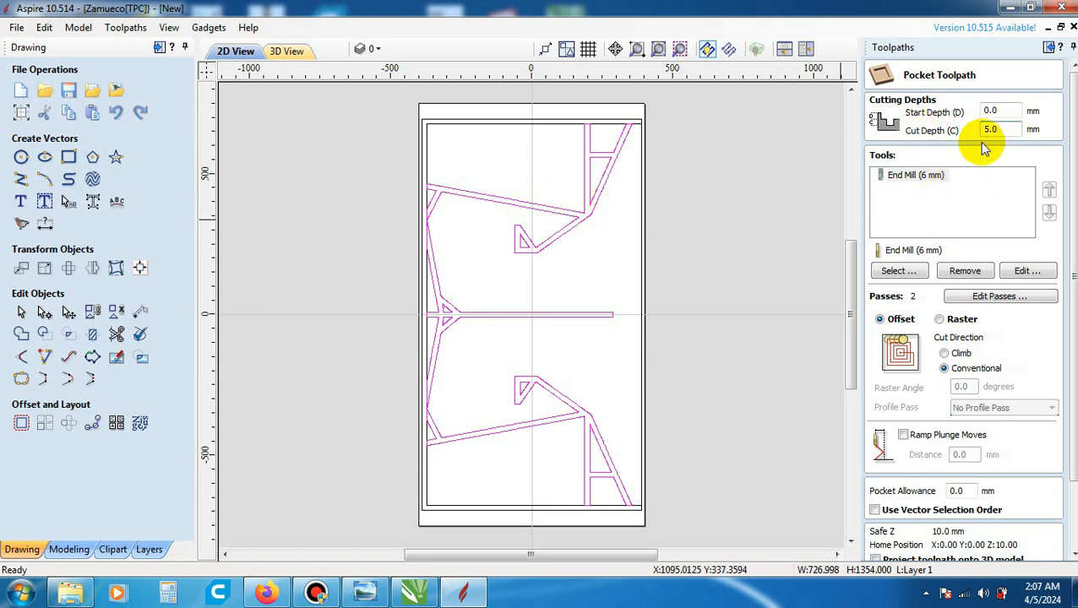
- Add a new tool to the metric End Mills group as an End Mill in mm with a 6 mm diameter
{"action": "left_click", "coordinate": [919, 272]}
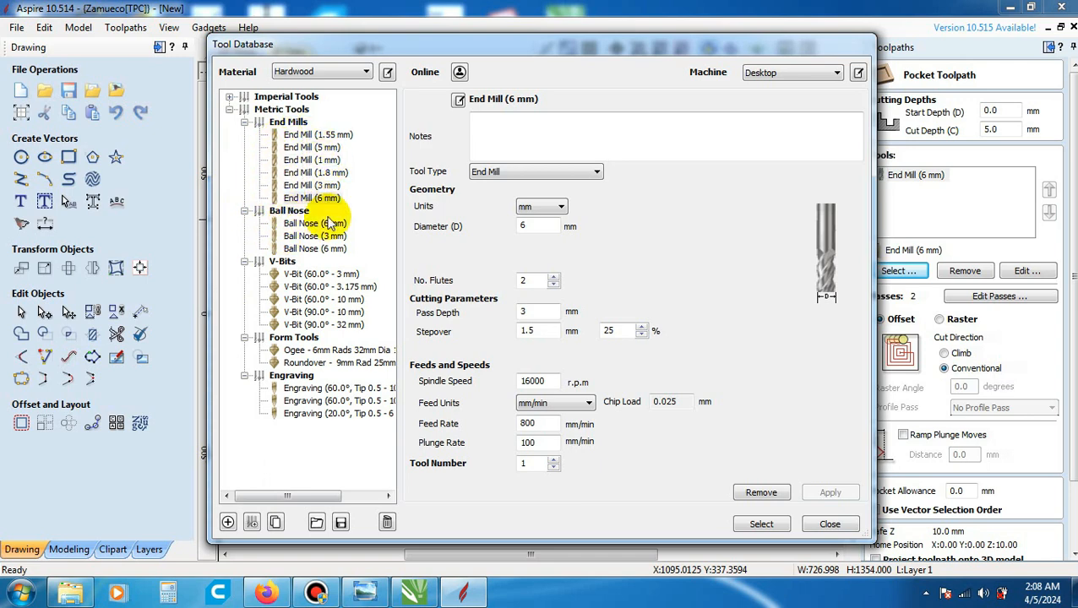
{"action": "left_click", "coordinate": [296, 123]}
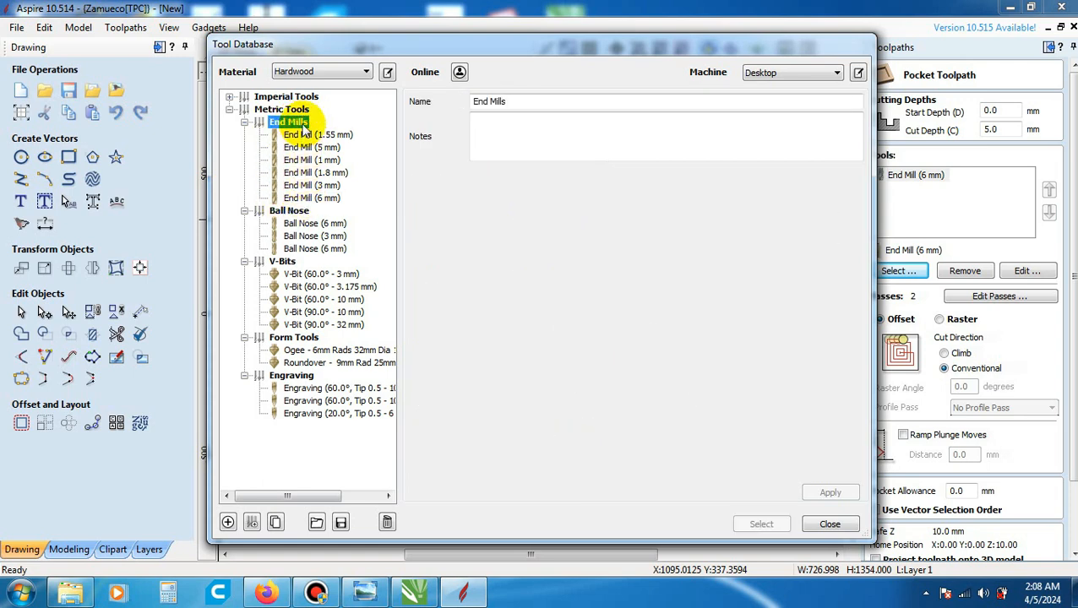
{"action": "left_click", "coordinate": [228, 524]}
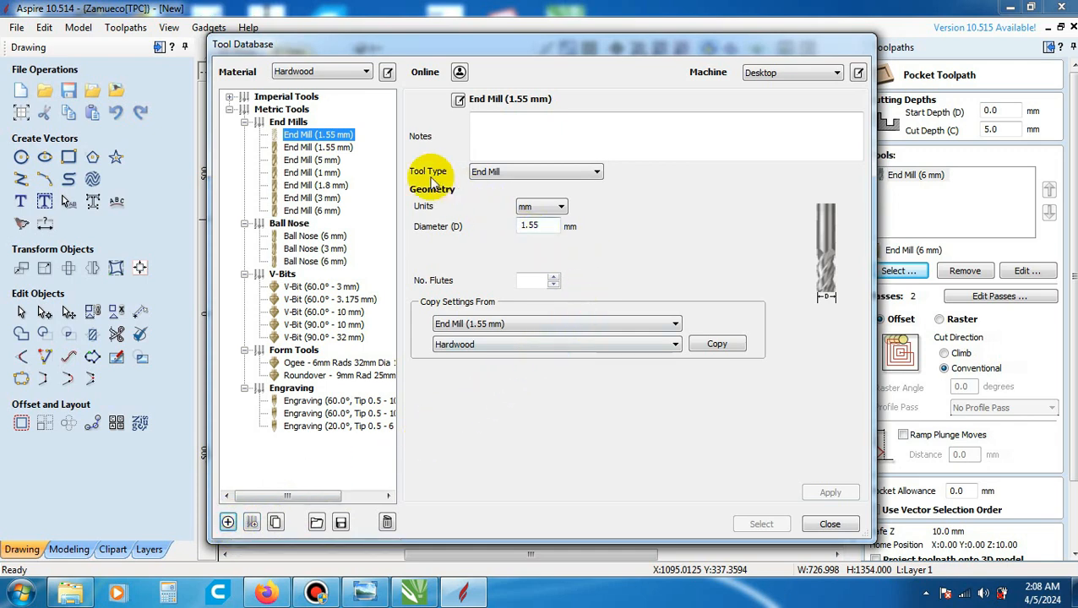
{"action": "left_click", "coordinate": [563, 173]}
{"action": "left_click", "coordinate": [553, 189]}
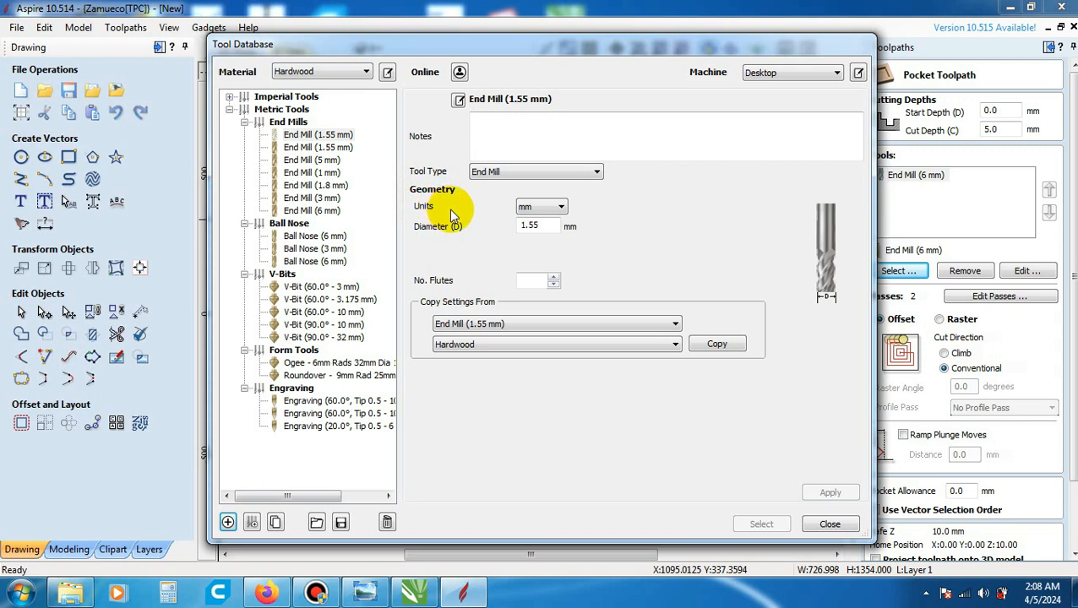
{"action": "left_click", "coordinate": [534, 207]}
{"action": "left_click", "coordinate": [540, 221]}
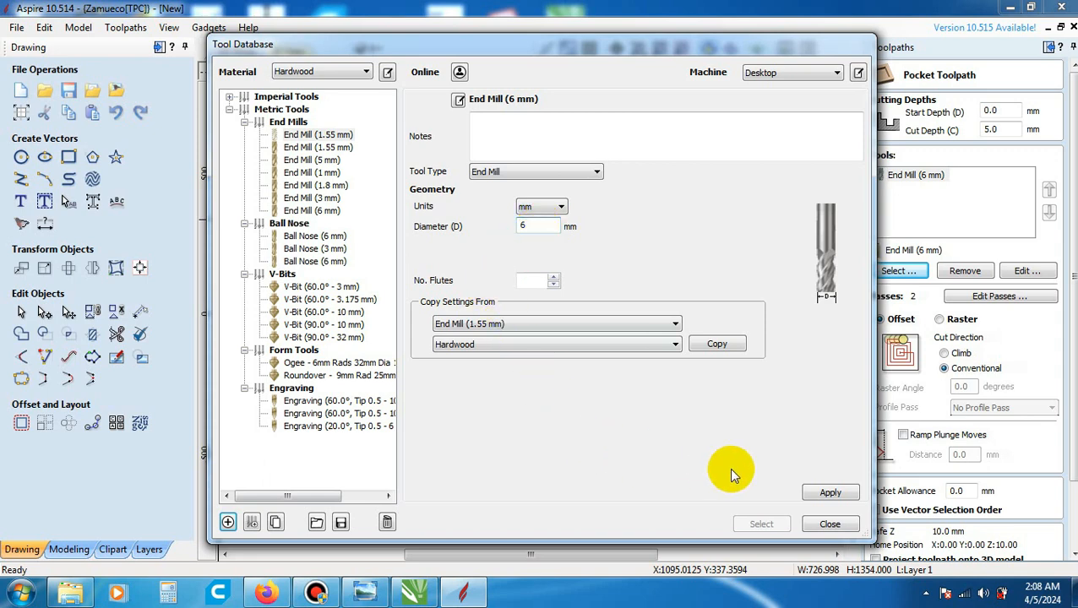
{"action": "left_click", "coordinate": [832, 493]}
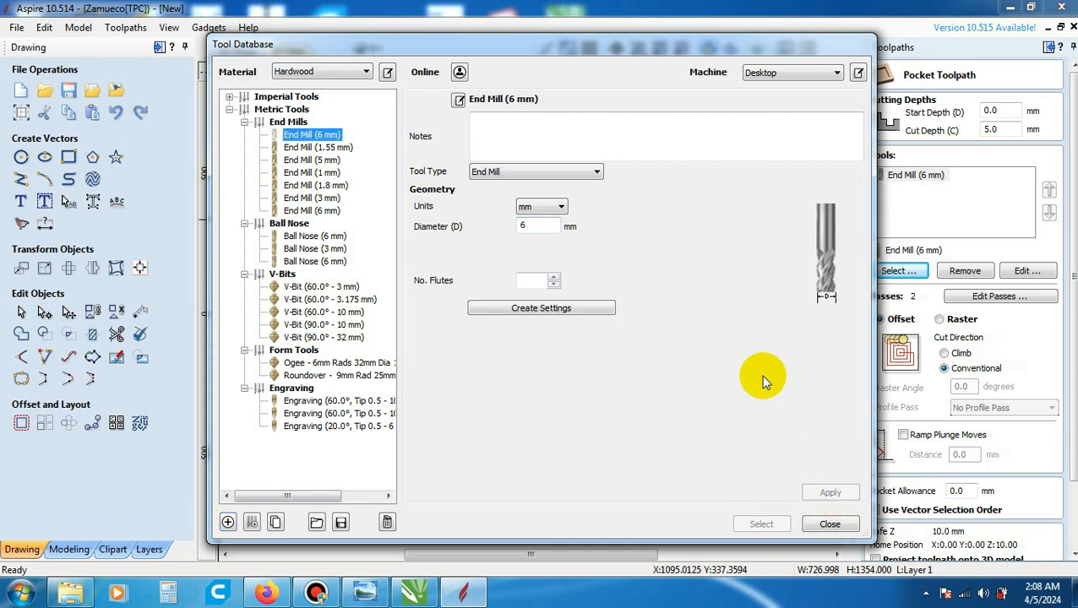
- Create cutting settings for the new 6 mm end mill with 2 flutes, 3 mm pass depth and 40% stepover
{"action": "left_click", "coordinate": [544, 309]}
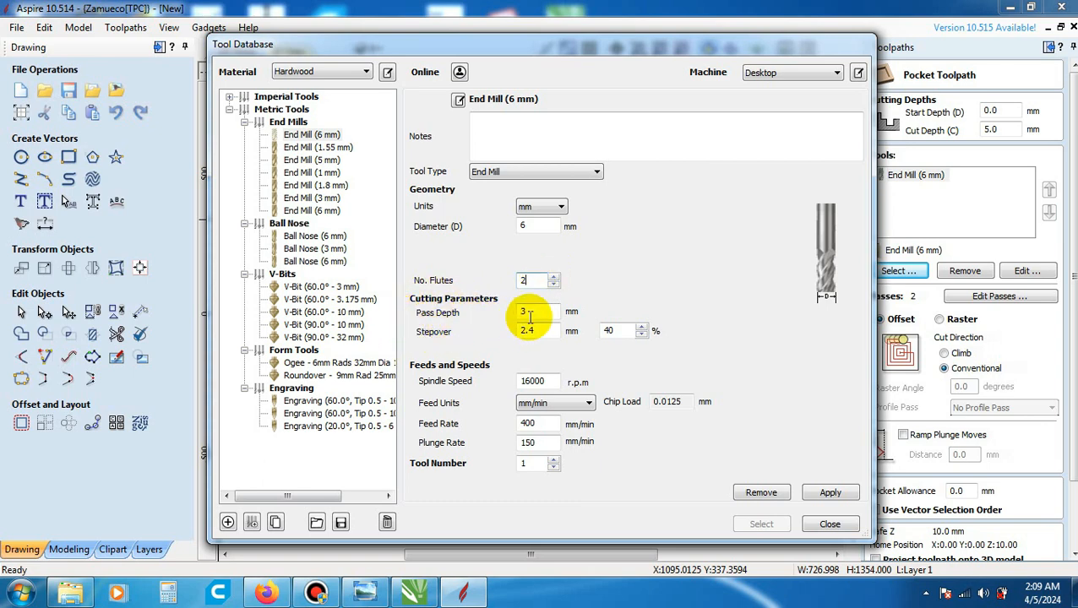
{"action": "left_click", "coordinate": [536, 312]}
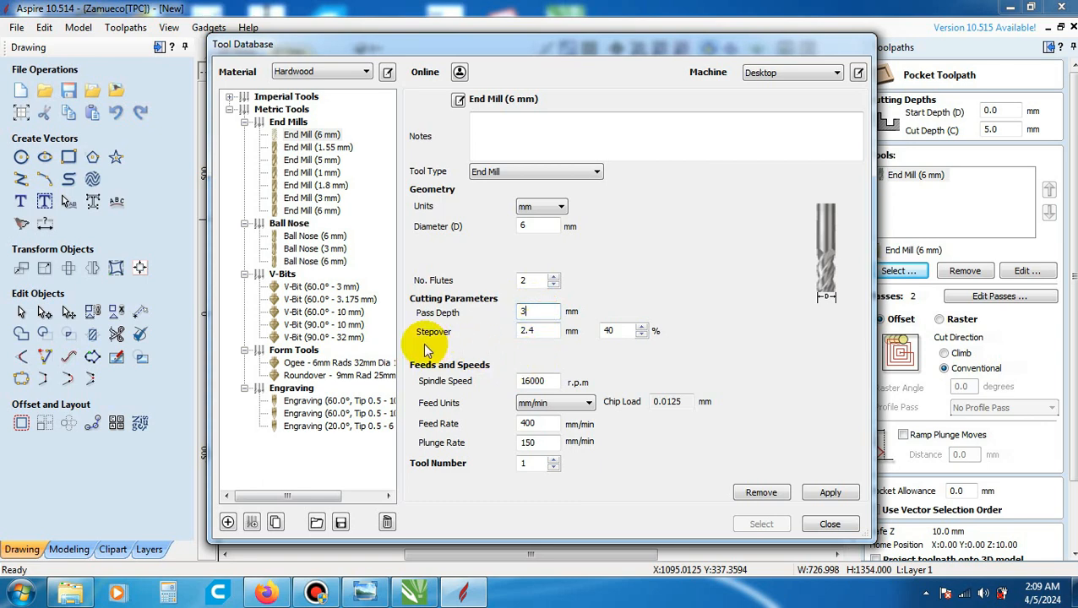
{"action": "double_click", "coordinate": [619, 331]}
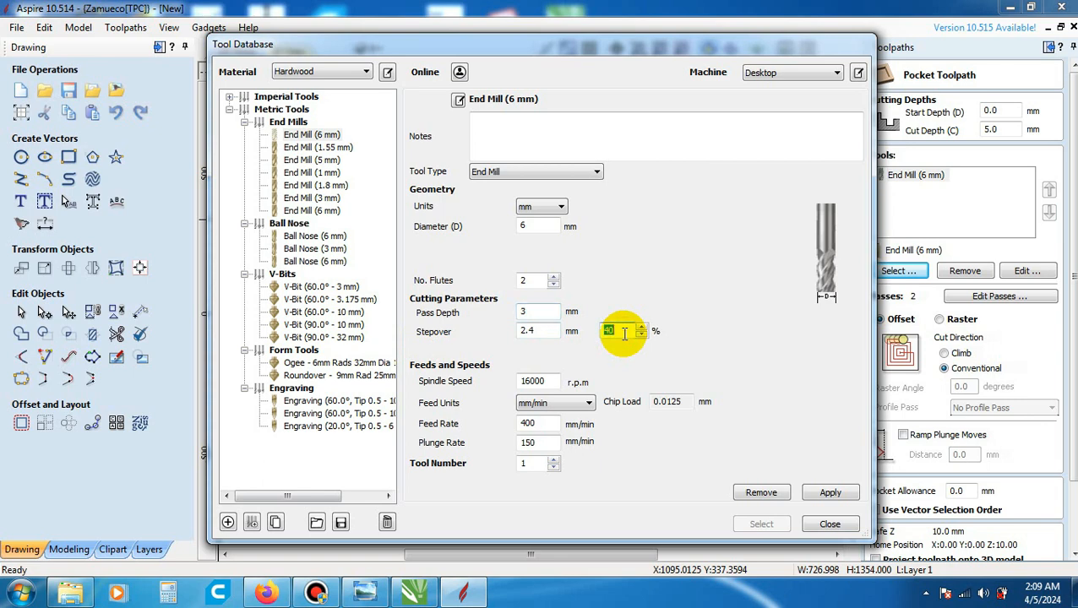
{"action": "left_click", "coordinate": [622, 332]}
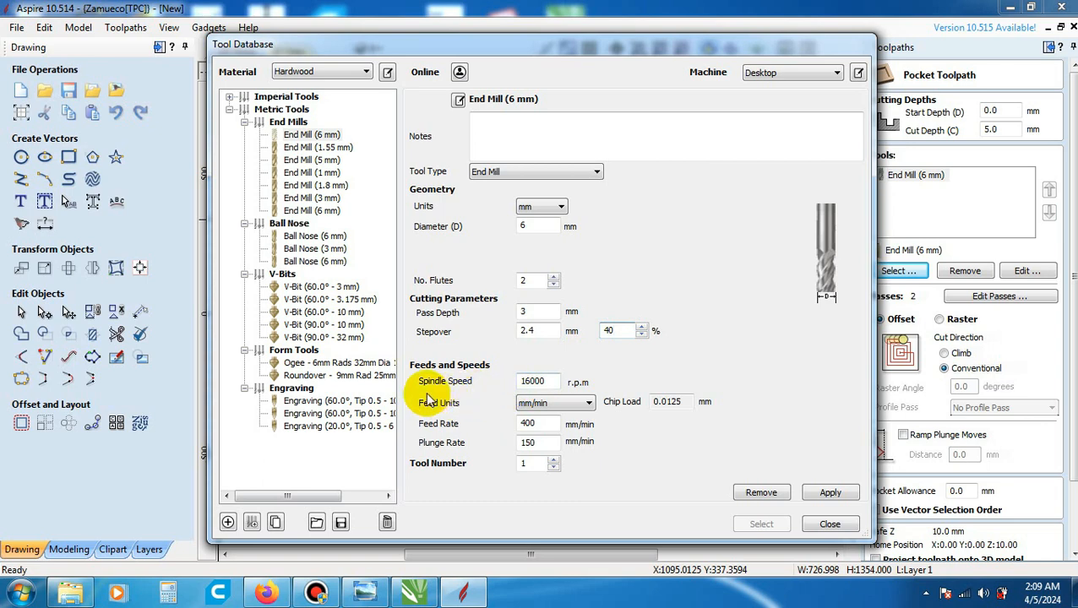
- Set the new end mill to 16000 r.p.m., 1000 mm/min feed and 150 mm/min plunge, and add it to the pocket toolpath
{"action": "double_click", "coordinate": [541, 380]}
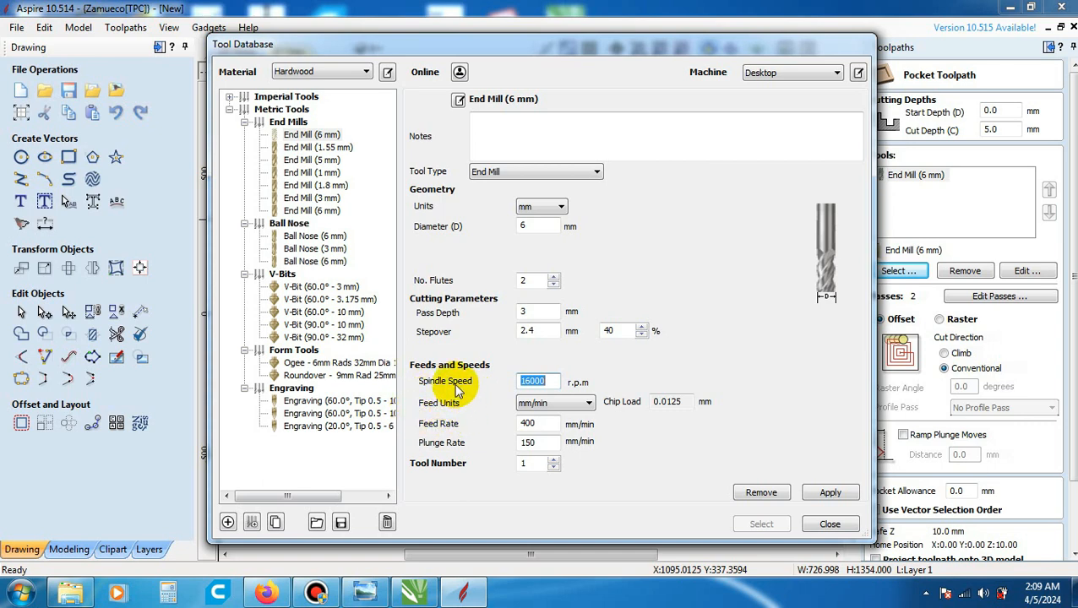
{"action": "left_click", "coordinate": [571, 409]}
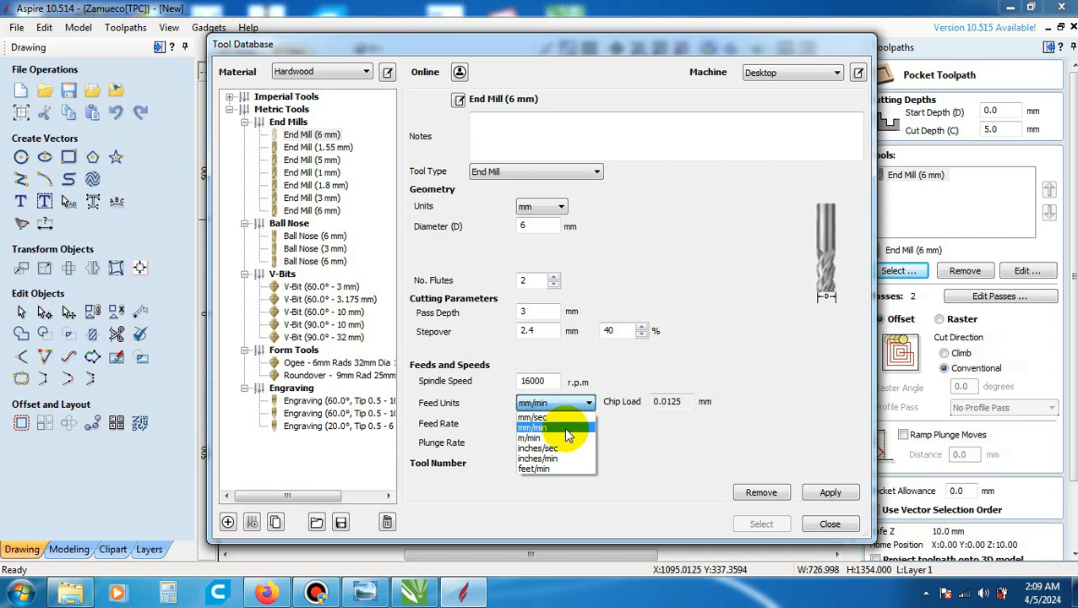
{"action": "left_click", "coordinate": [567, 429]}
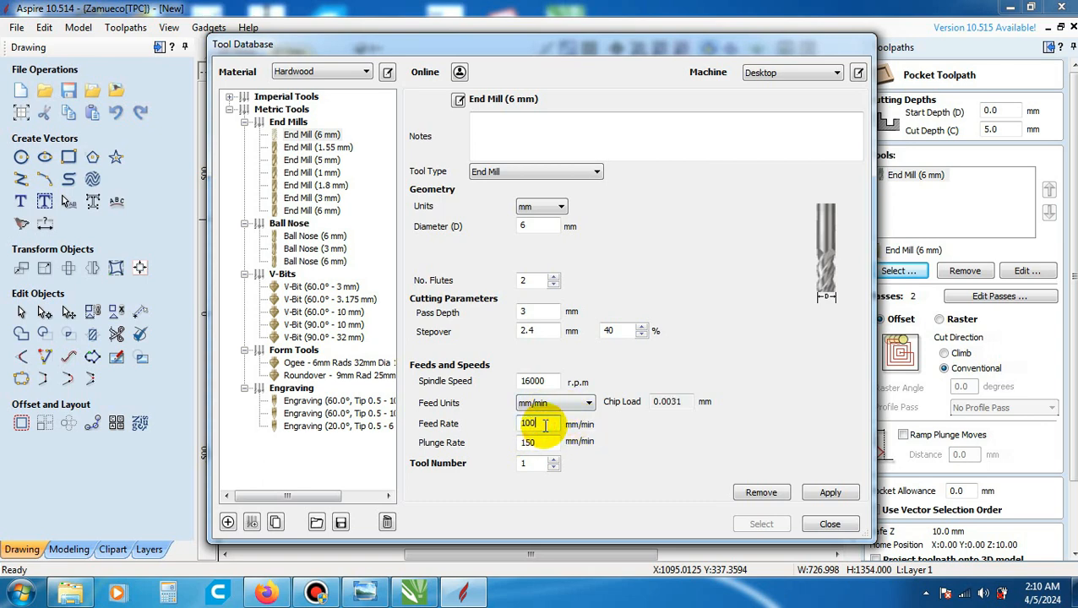
{"action": "type", "text": "0"}
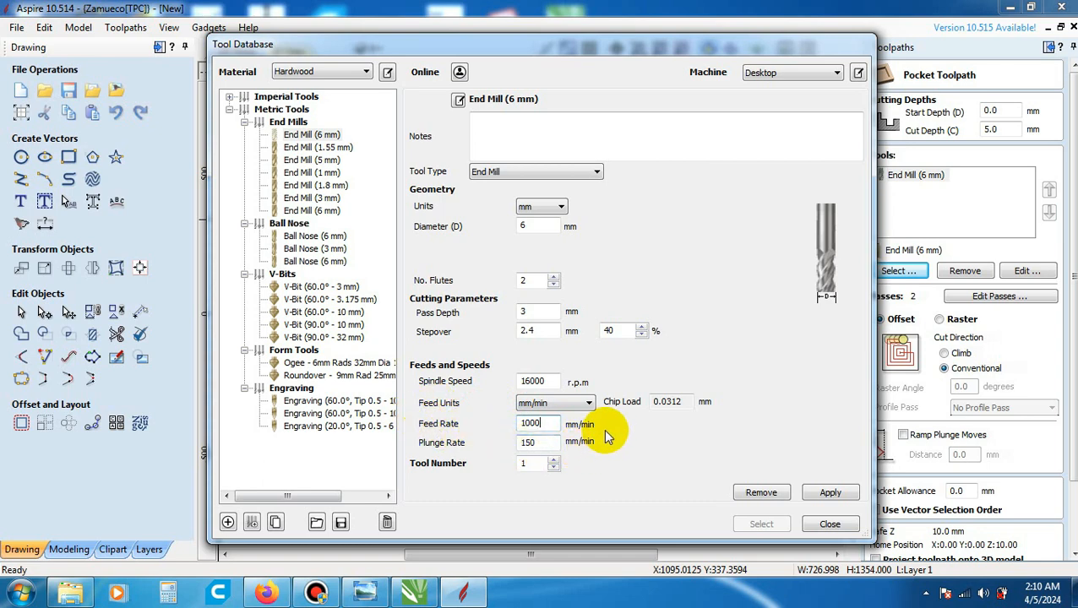
{"action": "left_click", "coordinate": [559, 426]}
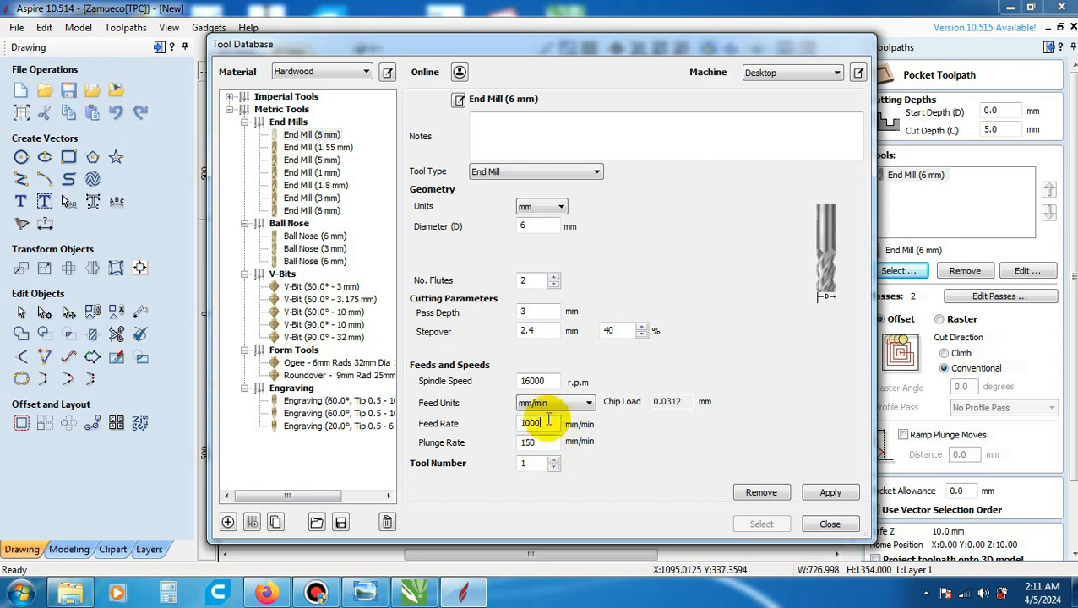
{"action": "left_click", "coordinate": [549, 422]}
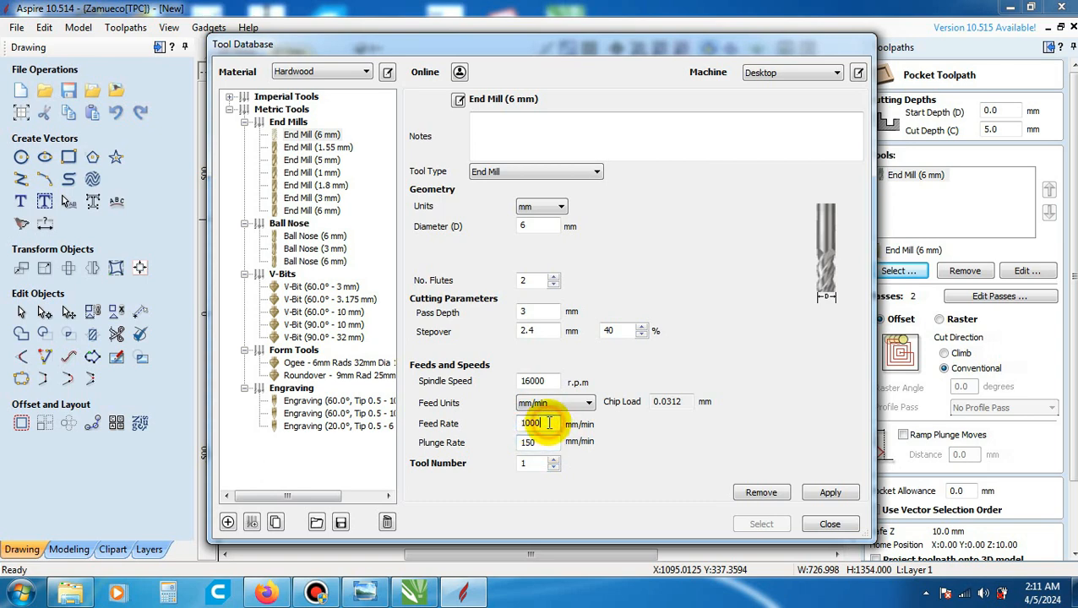
{"action": "left_click", "coordinate": [549, 441]}
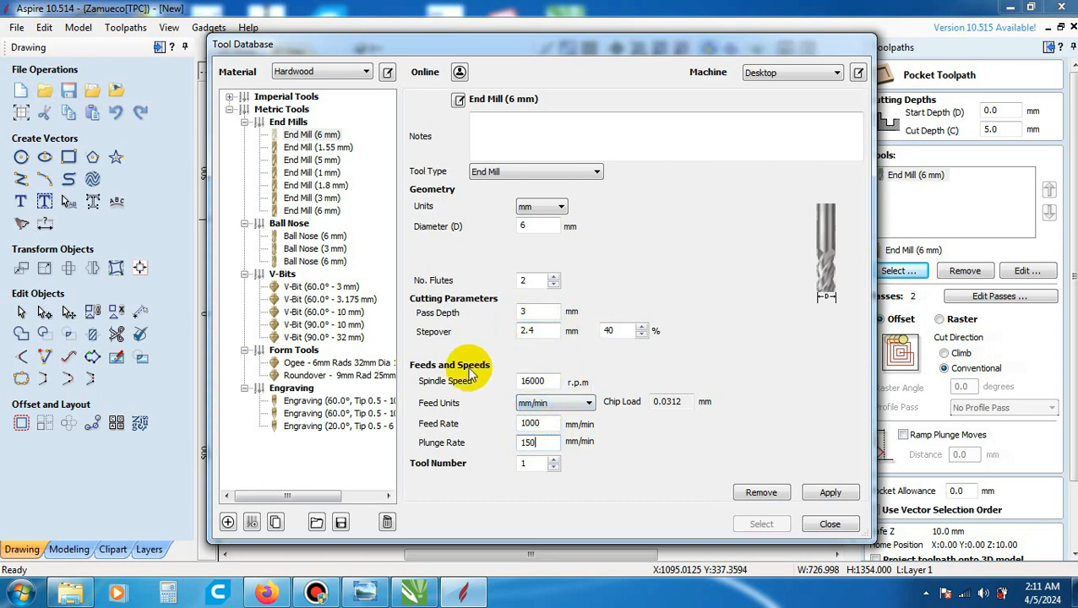
{"action": "left_click", "coordinate": [830, 492]}
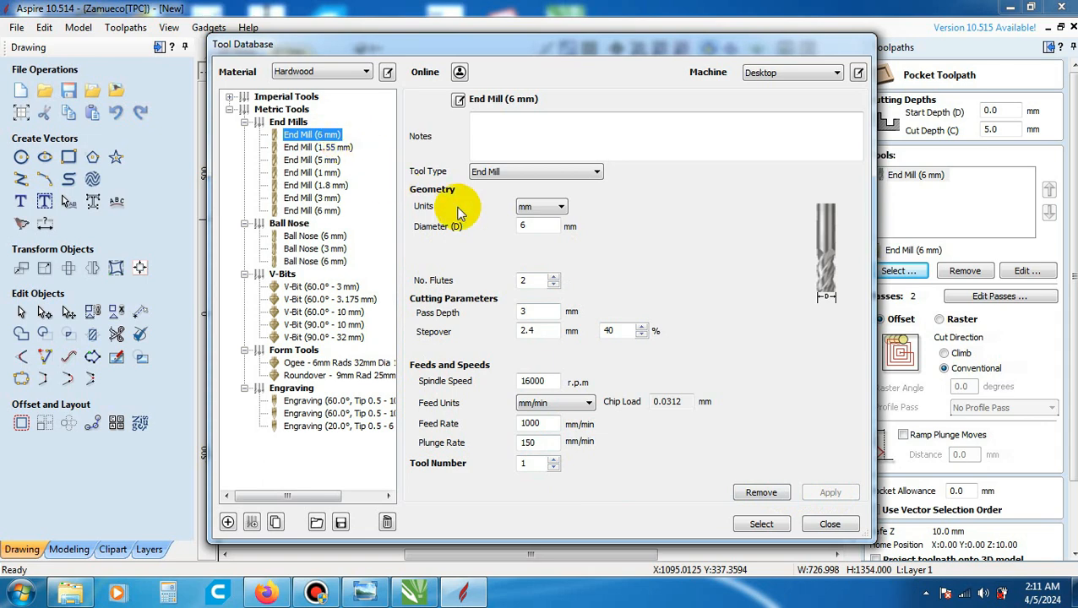
{"action": "left_click", "coordinate": [761, 524]}
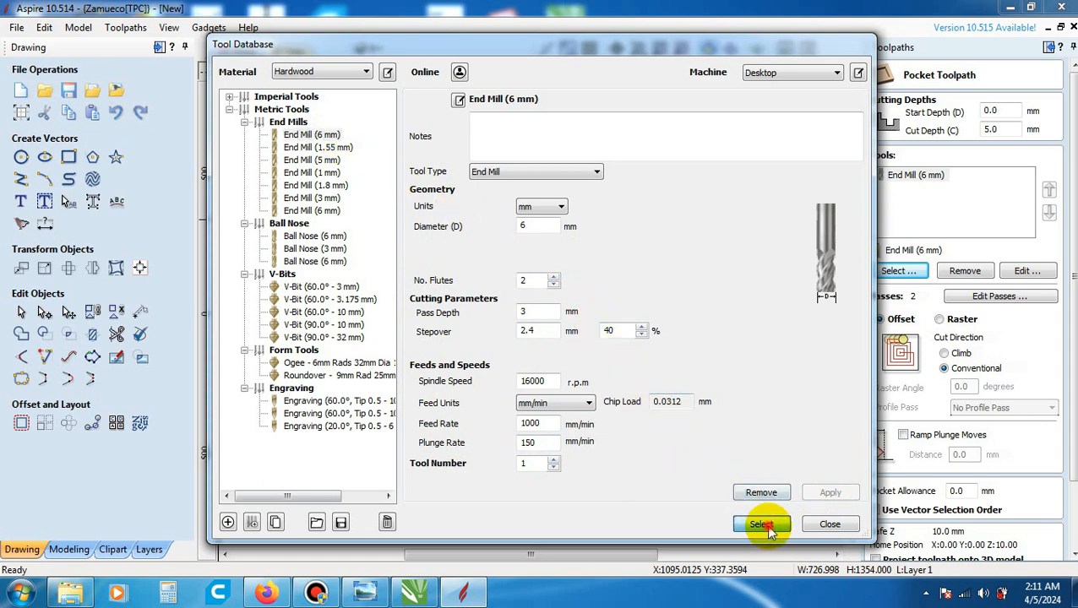
- Remove the duplicate first 6 mm end mill from the pocket toolpath's tool list
{"action": "left_click", "coordinate": [909, 175]}
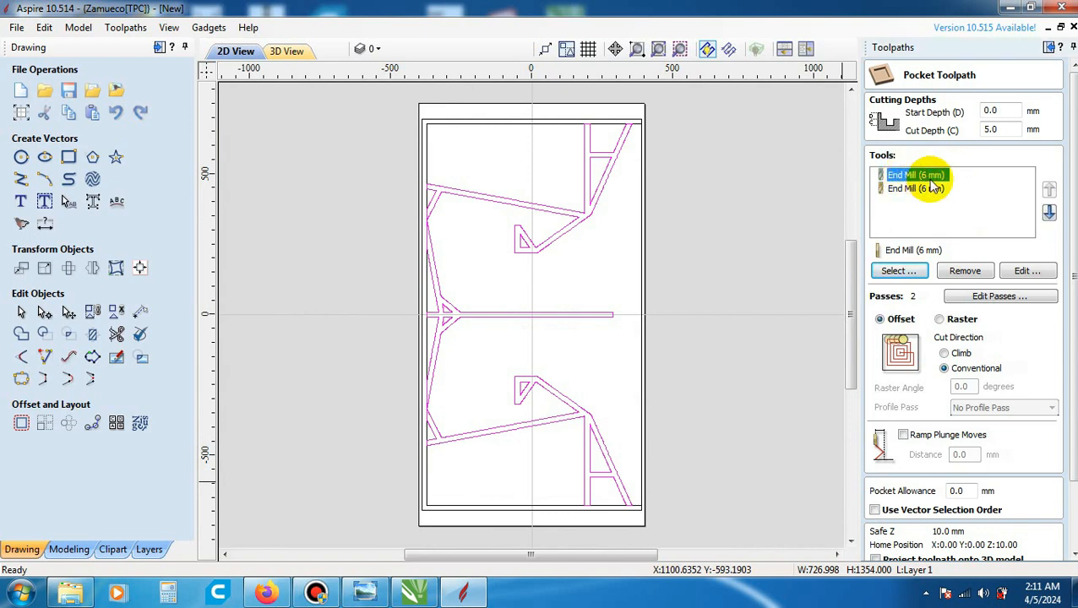
{"action": "left_click", "coordinate": [965, 272]}
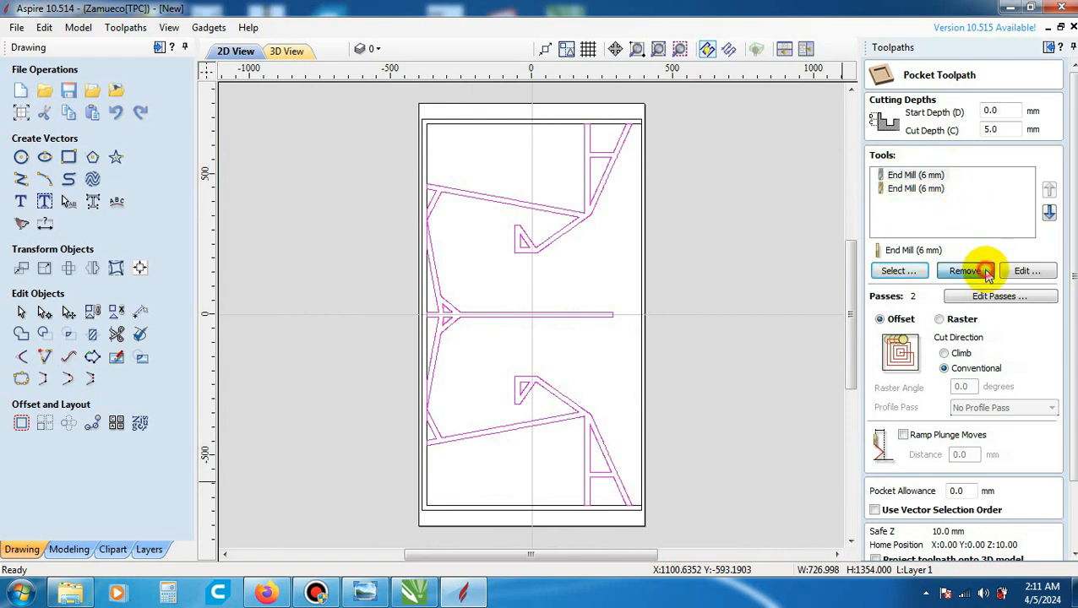
{"action": "left_click", "coordinate": [913, 177]}
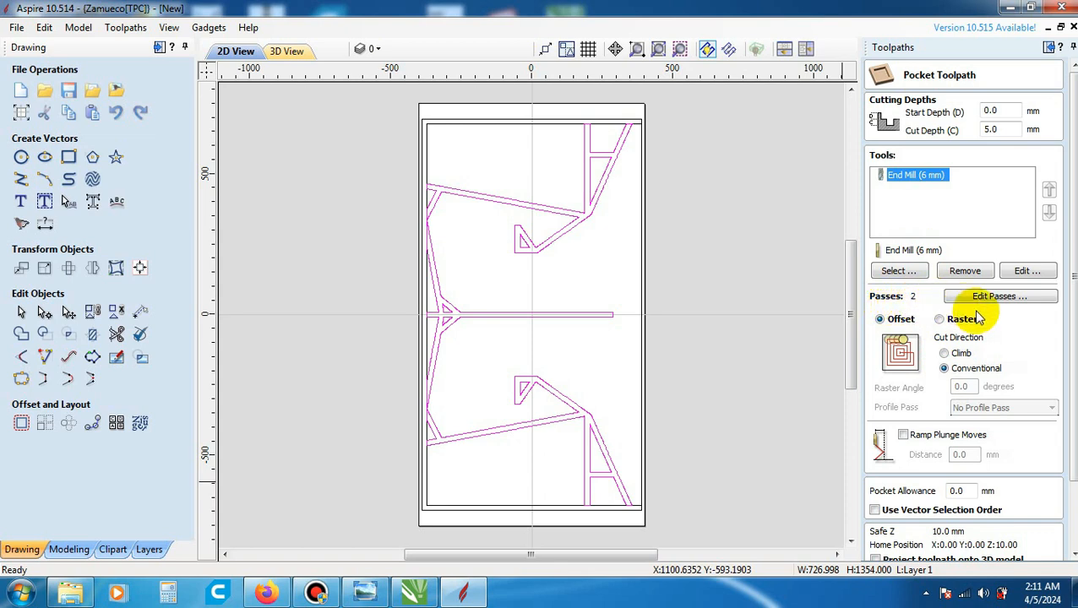
{"action": "left_click", "coordinate": [1000, 129]}
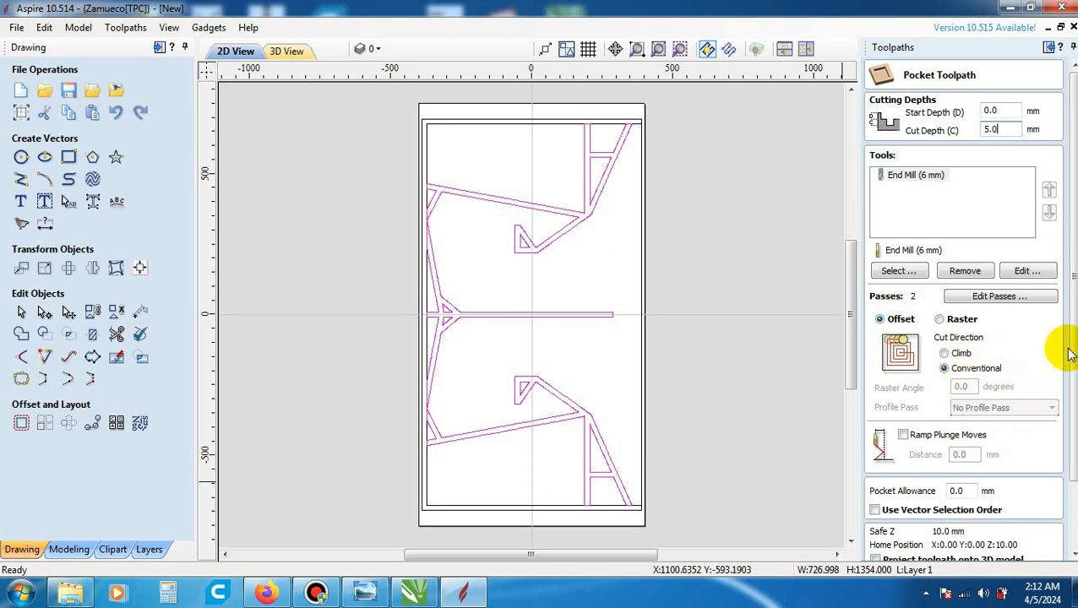
- Name the pocket toolpath parit_dalam and try to calculate it
{"action": "left_click_drag", "start_coordinate": [1074, 307], "coordinate": [1074, 371]}
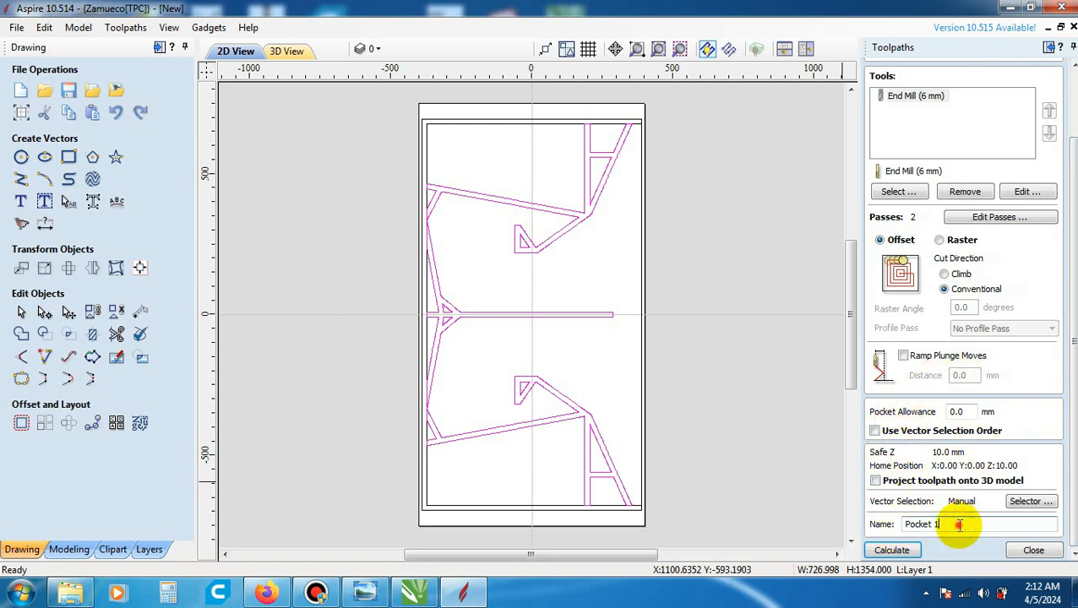
{"action": "left_click_drag", "start_coordinate": [959, 525], "coordinate": [896, 529]}
{"action": "type", "text": "parit_dalam"}
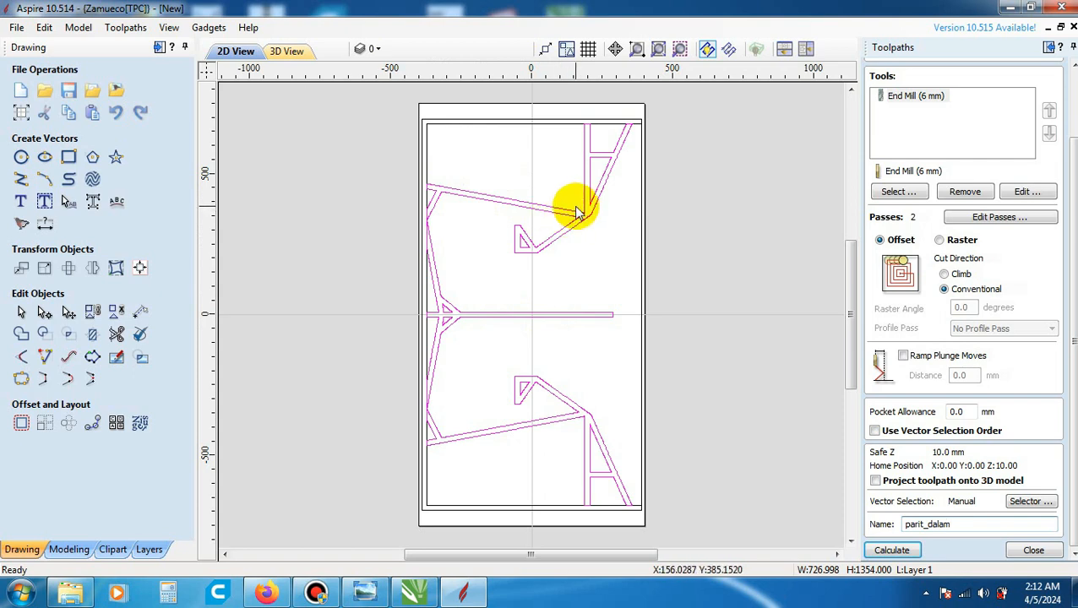
{"action": "left_click", "coordinate": [910, 553]}
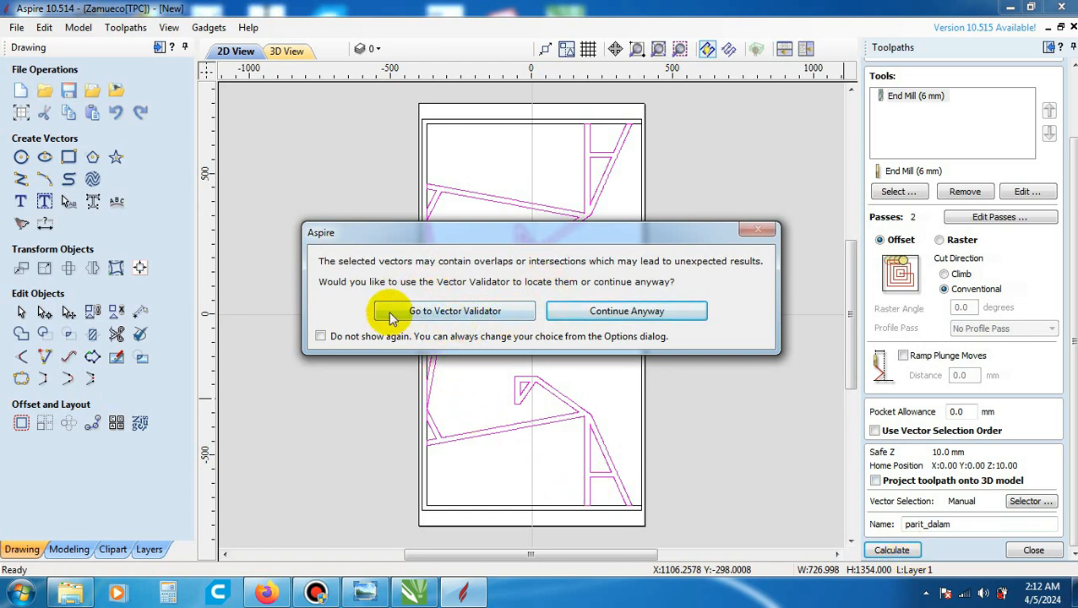
- Check the selected vectors in the Vector Validator with V-Carving Mode on, and inspect the marked intersection near the upper-left brace
{"action": "left_click", "coordinate": [472, 312]}
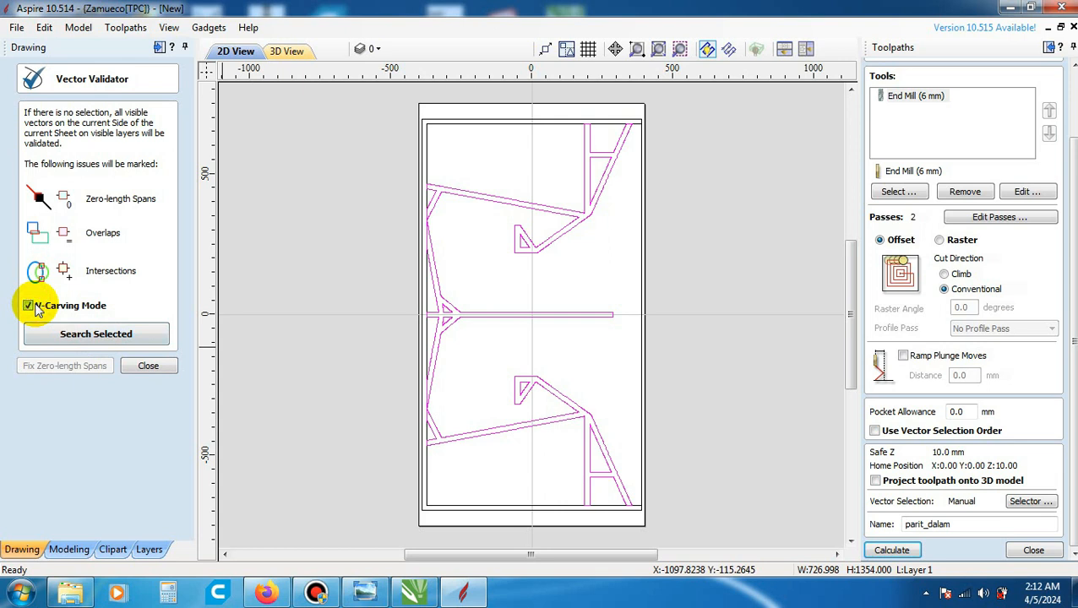
{"action": "left_click", "coordinate": [82, 336]}
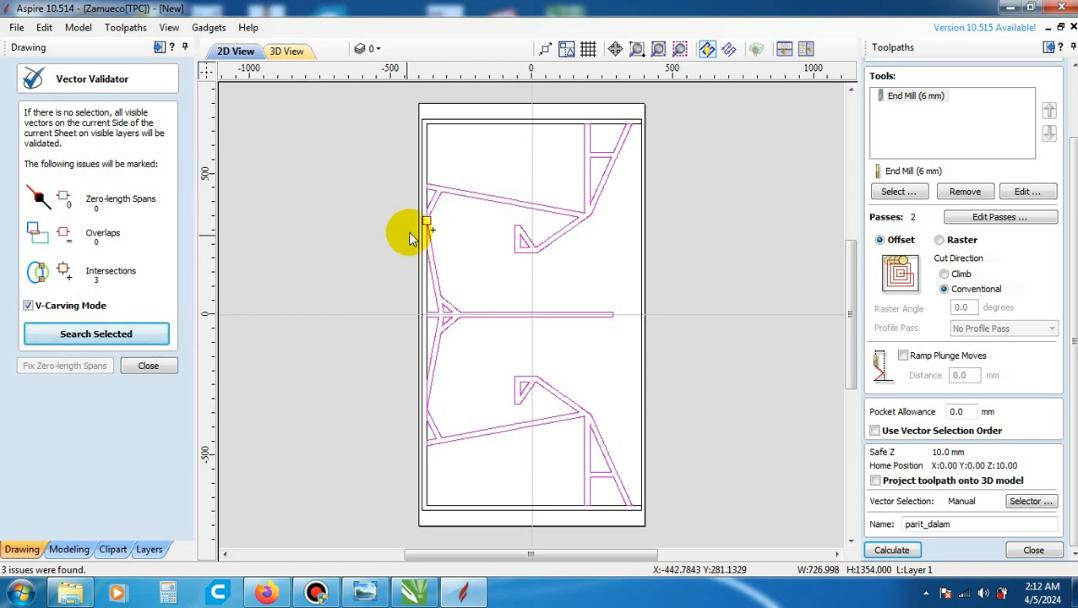
{"action": "left_click", "coordinate": [435, 229]}
{"action": "scroll", "coordinate": [433, 231], "scroll_direction": "up", "scroll_amount": 3}
{"action": "scroll", "coordinate": [431, 228], "scroll_direction": "up", "scroll_amount": 10}
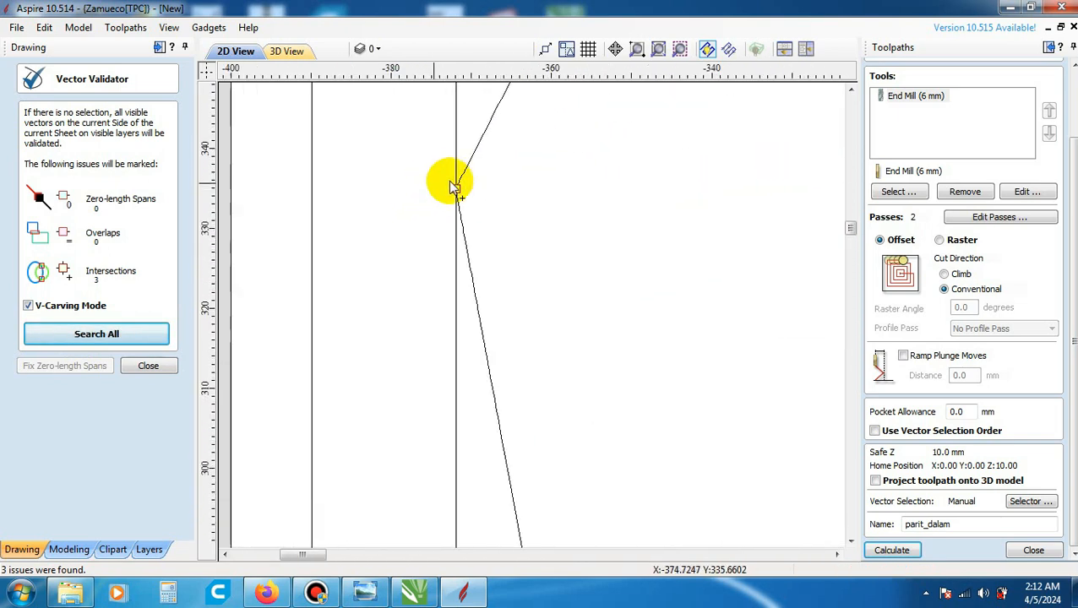
{"action": "scroll", "coordinate": [420, 195], "scroll_direction": "up", "scroll_amount": 3}
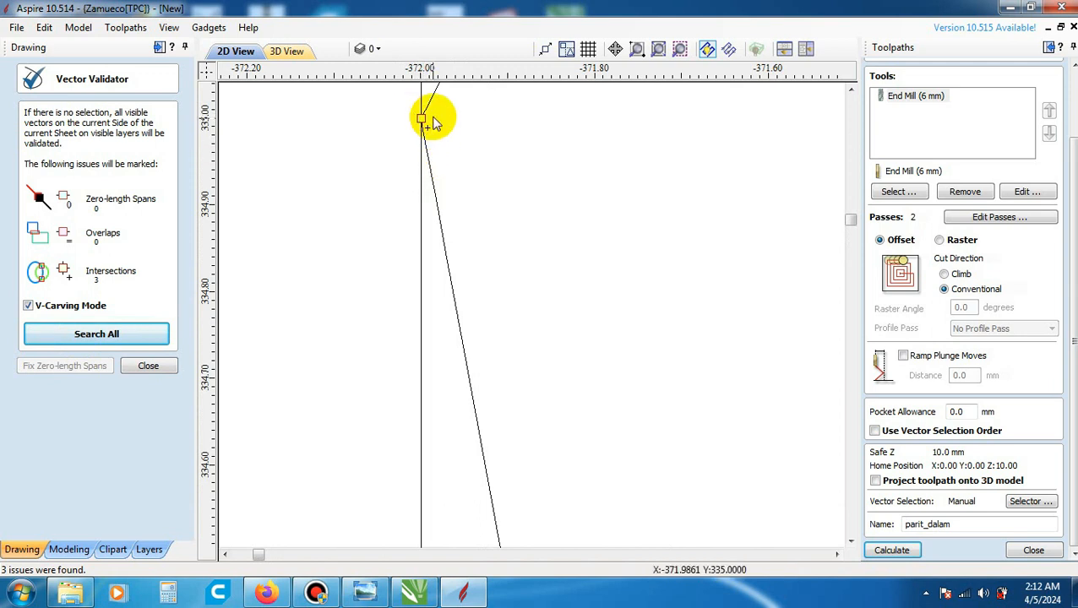
{"action": "scroll", "coordinate": [427, 111], "scroll_direction": "up", "scroll_amount": 3}
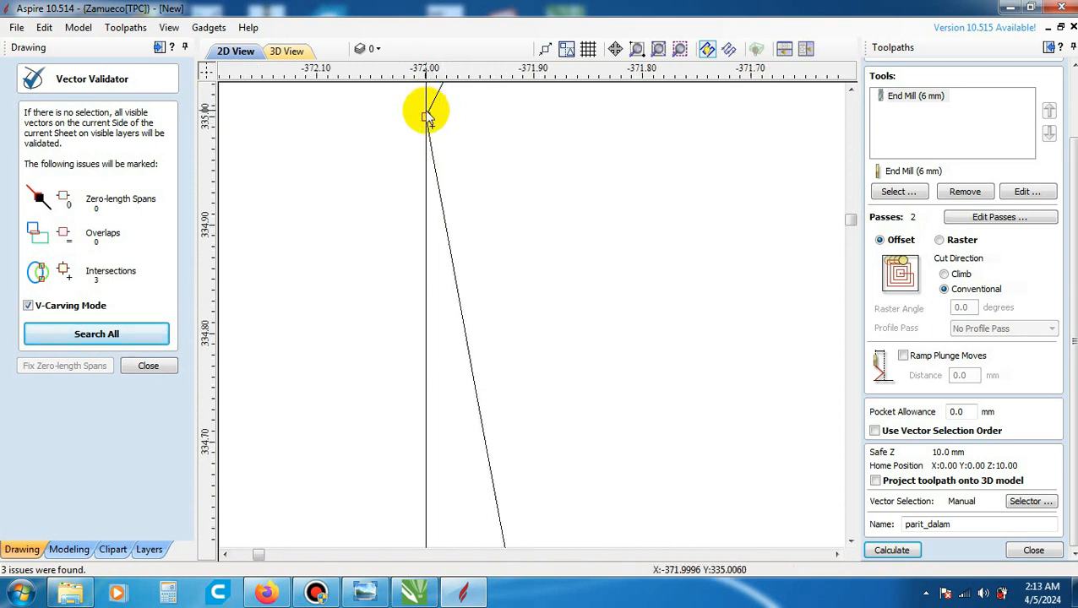
{"action": "left_click", "coordinate": [156, 368]}
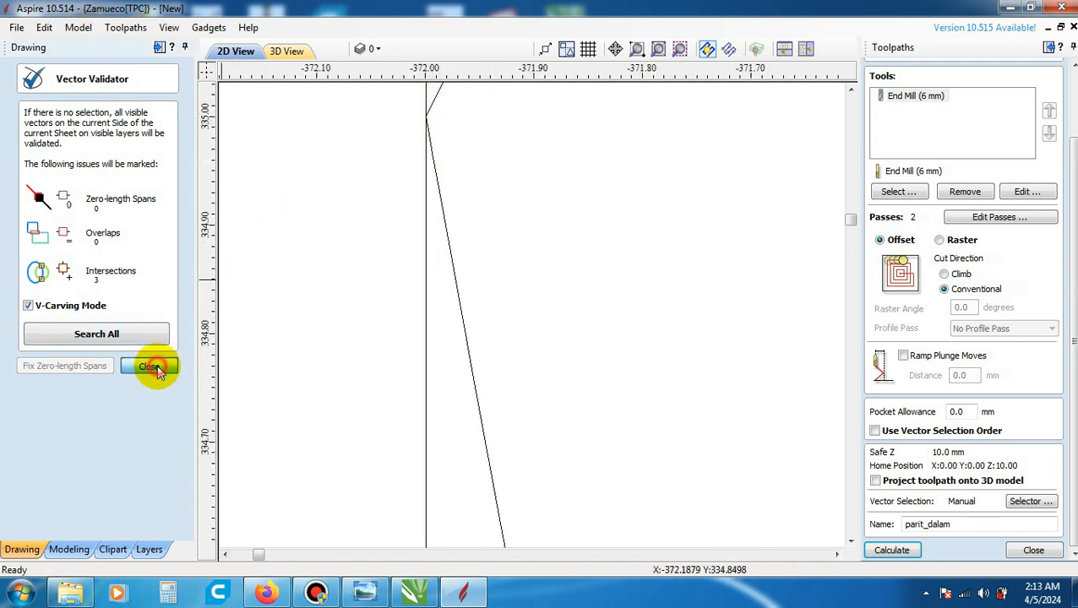
- Examine the corner where the upper-left brace outline touches the panel's inner left edge, keeping the brace and divider group selected
{"action": "scroll", "coordinate": [443, 160], "scroll_direction": "down", "scroll_amount": 4}
{"action": "scroll", "coordinate": [446, 141], "scroll_direction": "up", "scroll_amount": 4}
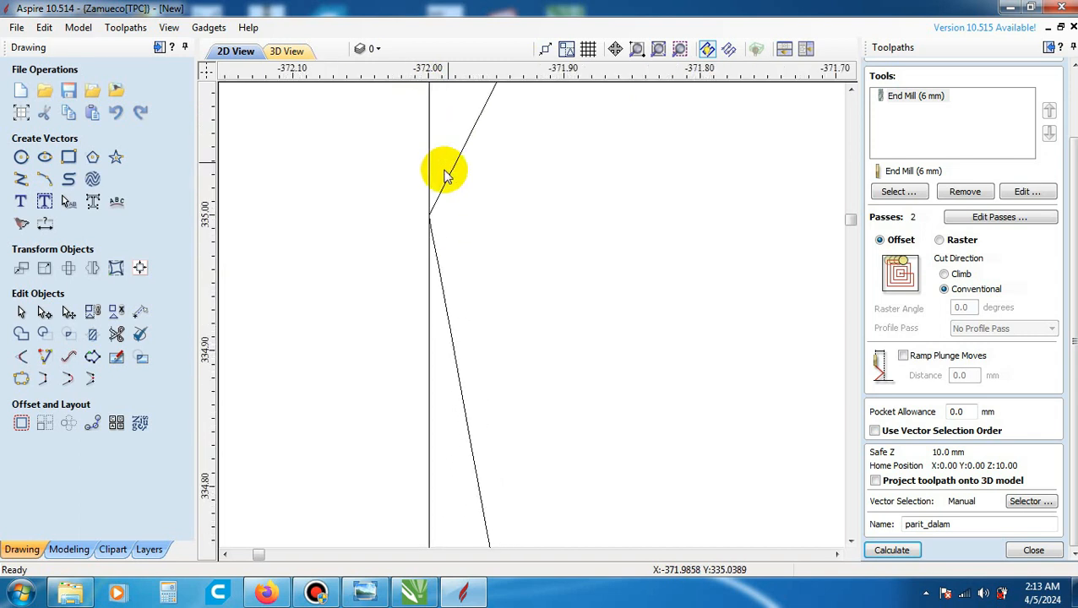
{"action": "left_click", "coordinate": [439, 201]}
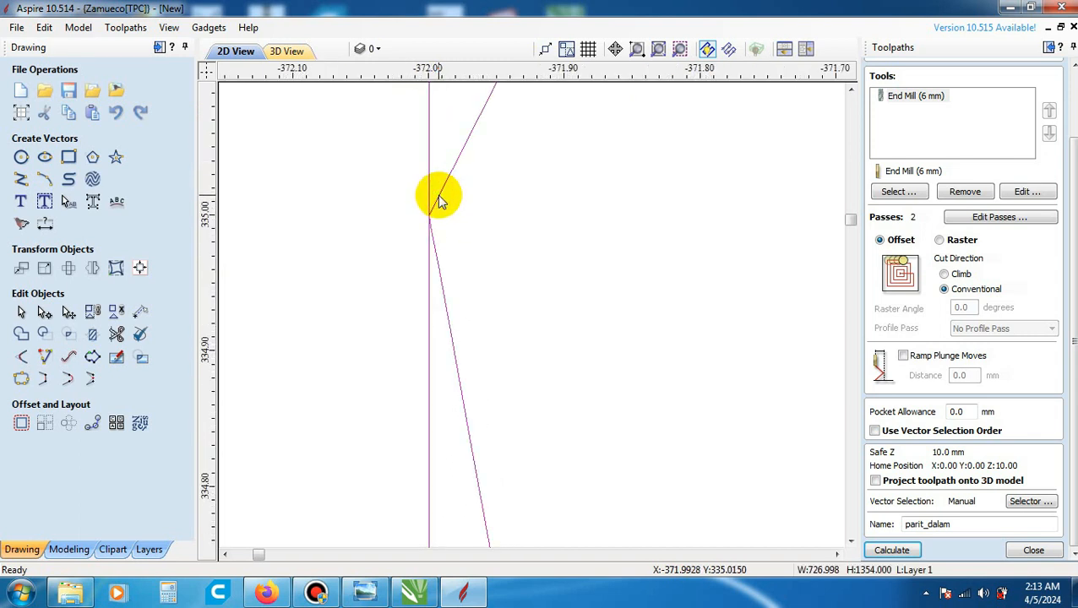
{"action": "scroll", "coordinate": [441, 227], "scroll_direction": "down", "scroll_amount": 15}
{"action": "left_click", "coordinate": [474, 226]}
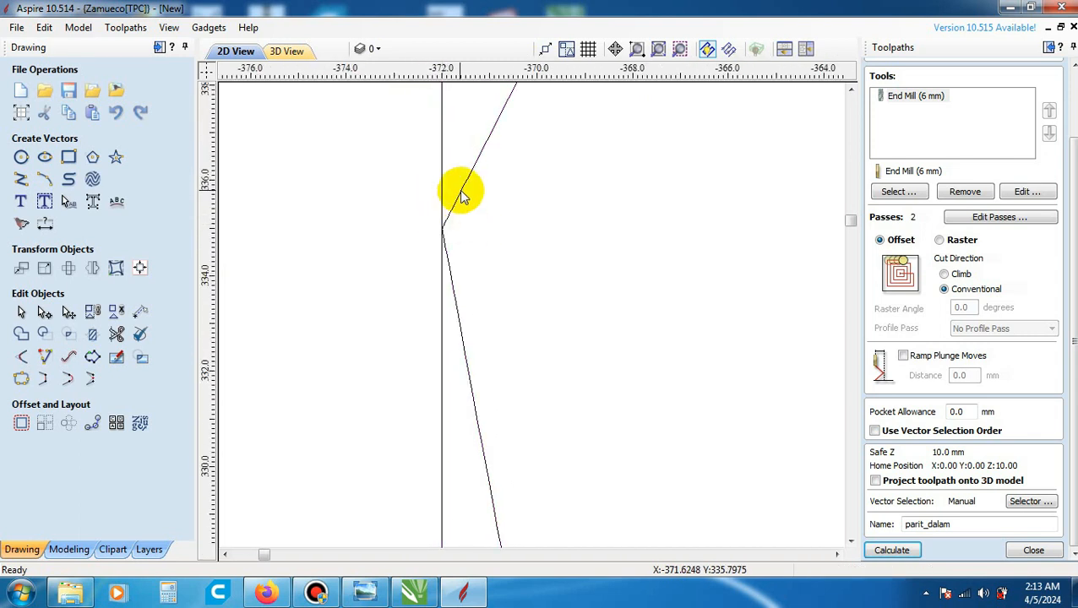
{"action": "left_click", "coordinate": [459, 195]}
{"action": "scroll", "coordinate": [448, 257], "scroll_direction": "down", "scroll_amount": 10}
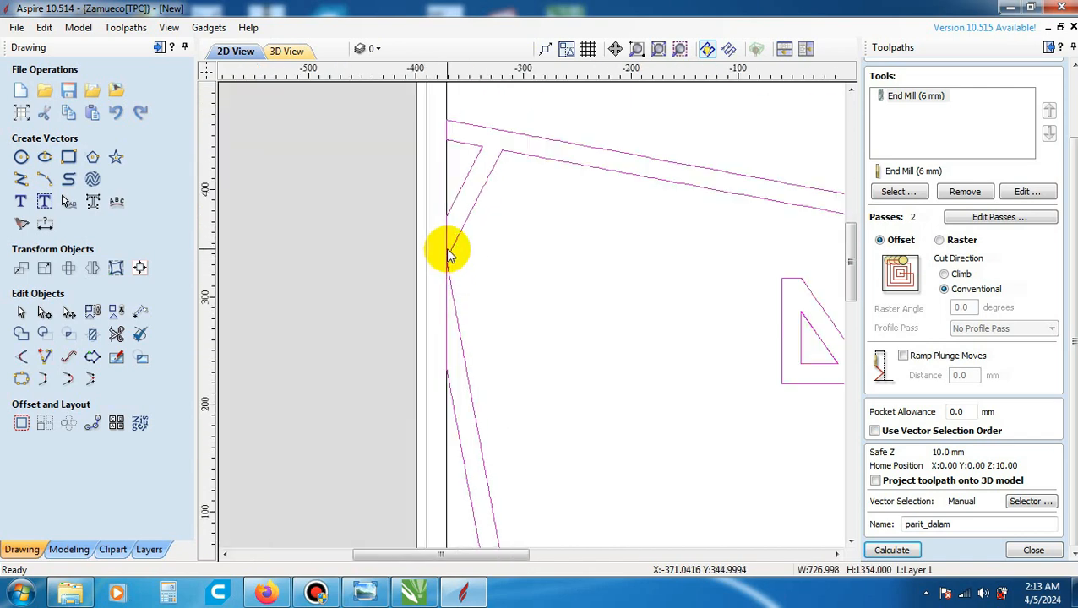
{"action": "scroll", "coordinate": [450, 256], "scroll_direction": "down", "scroll_amount": 3}
{"action": "scroll", "coordinate": [450, 258], "scroll_direction": "down", "scroll_amount": 5}
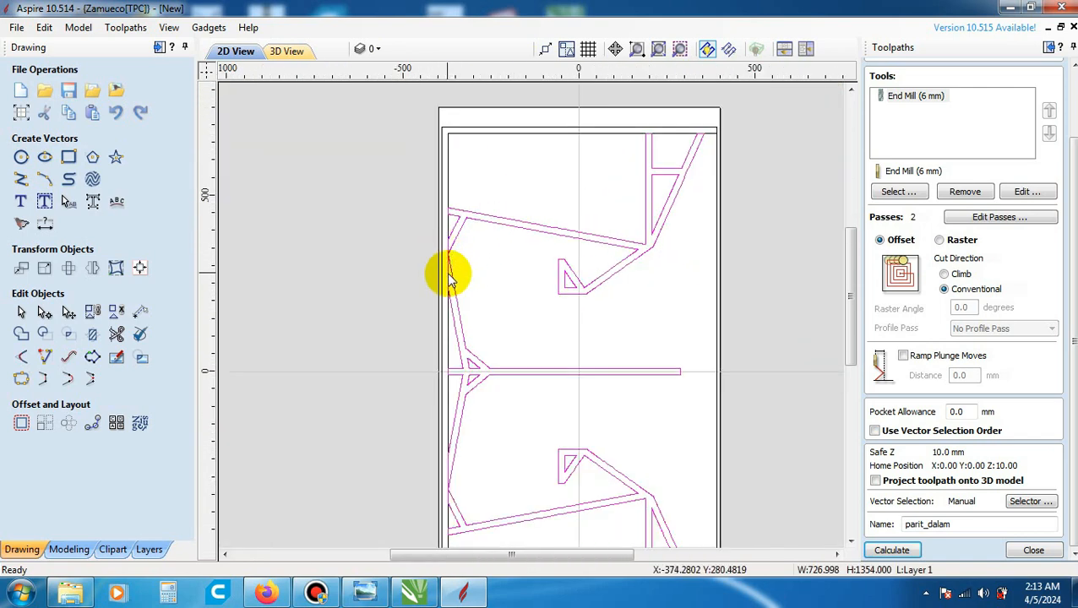
{"action": "scroll", "coordinate": [456, 279], "scroll_direction": "down", "scroll_amount": 2}
{"action": "scroll", "coordinate": [446, 270], "scroll_direction": "up", "scroll_amount": 3}
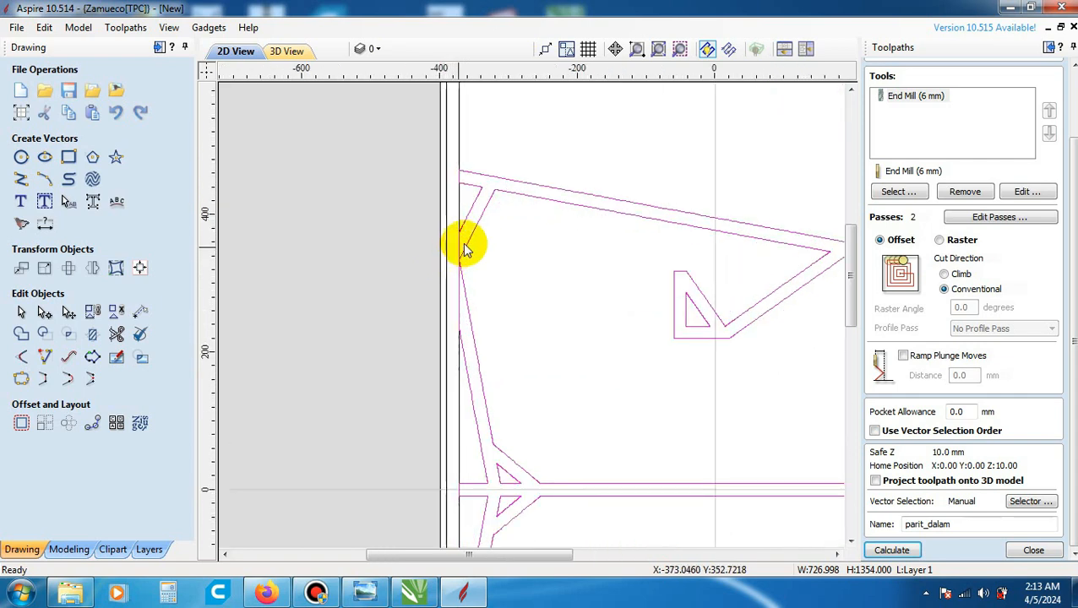
{"action": "scroll", "coordinate": [427, 380], "scroll_direction": "down", "scroll_amount": 3}
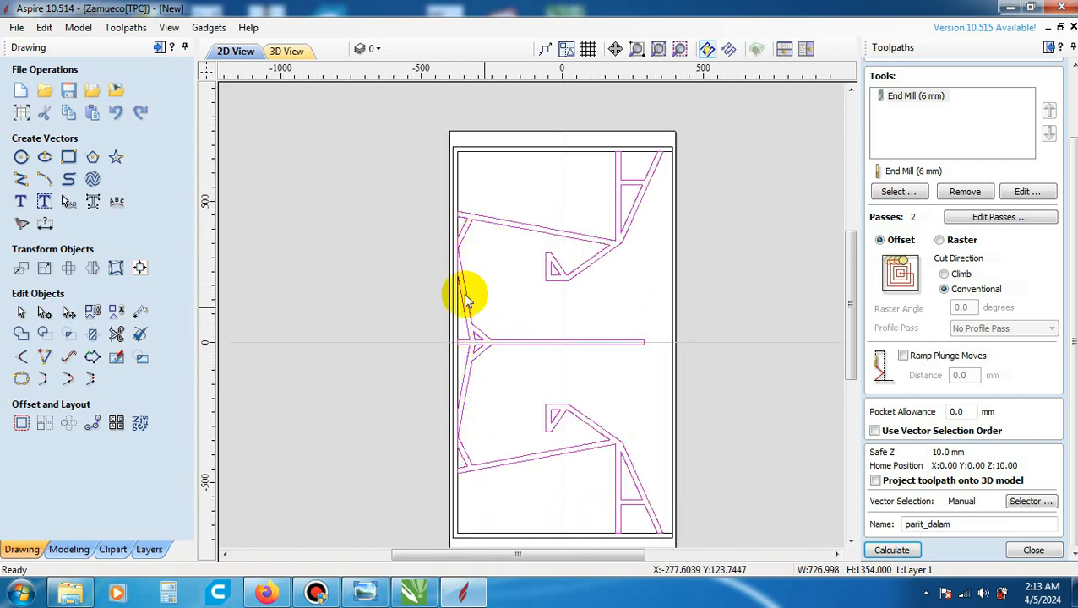
{"action": "scroll", "coordinate": [454, 253], "scroll_direction": "up", "scroll_amount": 5}
{"action": "scroll", "coordinate": [460, 240], "scroll_direction": "up", "scroll_amount": 1}
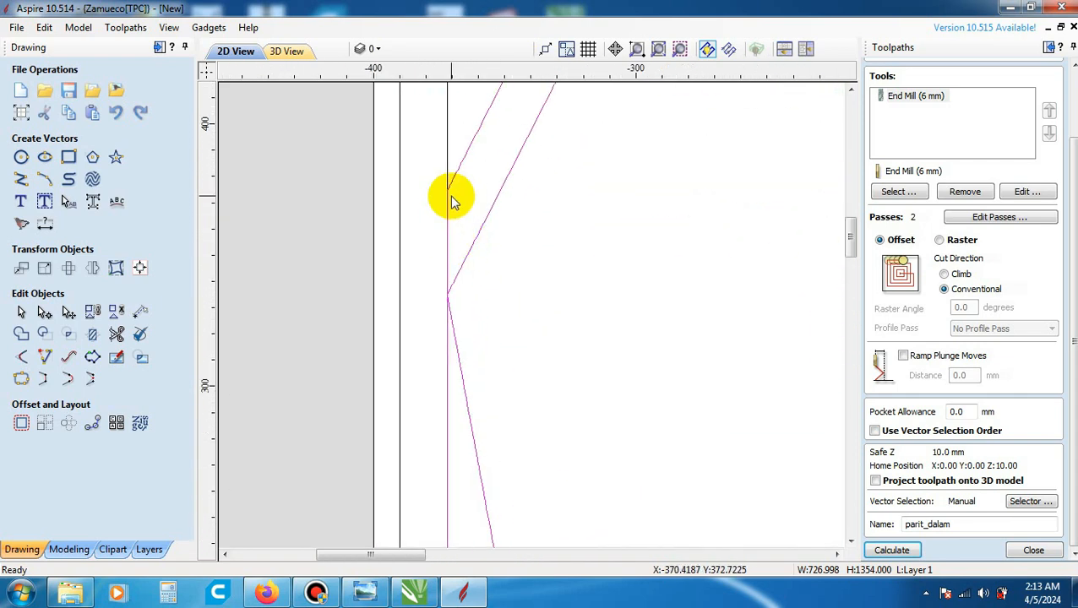
{"action": "scroll", "coordinate": [450, 297], "scroll_direction": "up", "scroll_amount": 2}
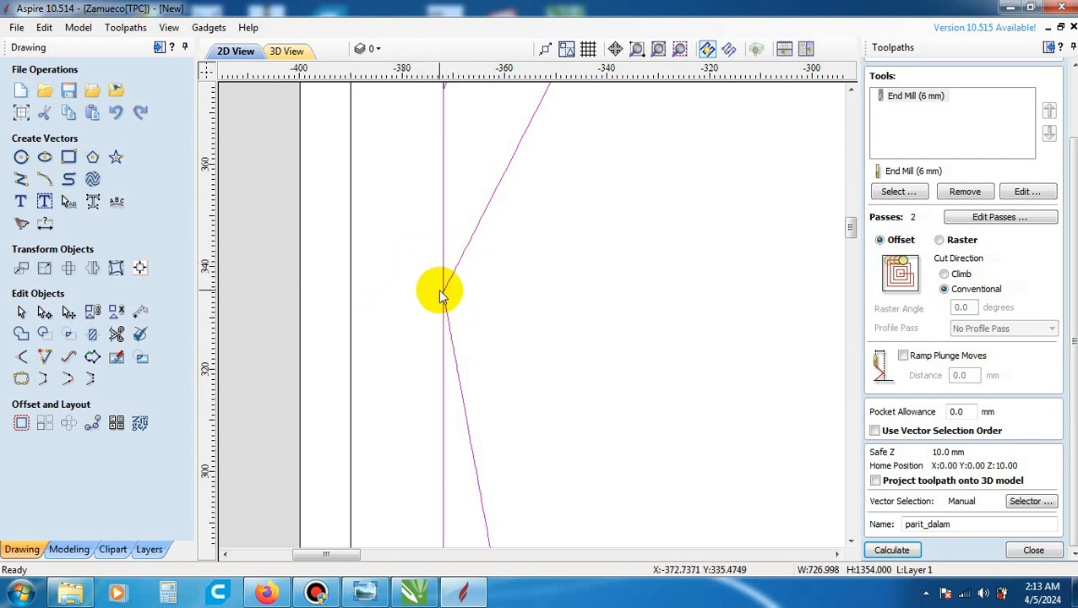
{"action": "scroll", "coordinate": [439, 294], "scroll_direction": "down", "scroll_amount": 4}
{"action": "scroll", "coordinate": [441, 293], "scroll_direction": "down", "scroll_amount": 2}
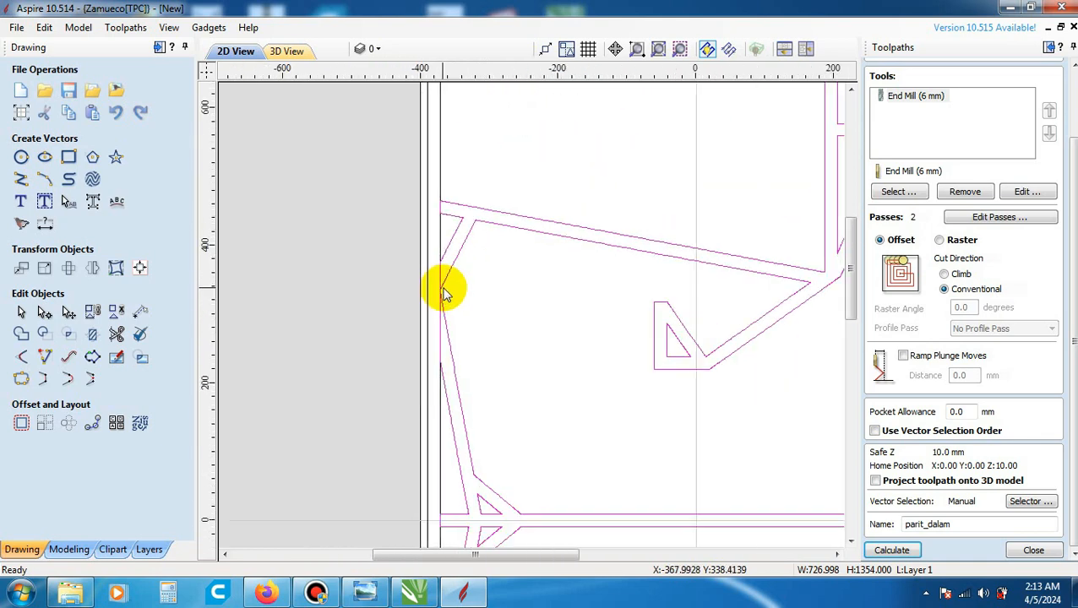
{"action": "scroll", "coordinate": [449, 289], "scroll_direction": "down", "scroll_amount": 1}
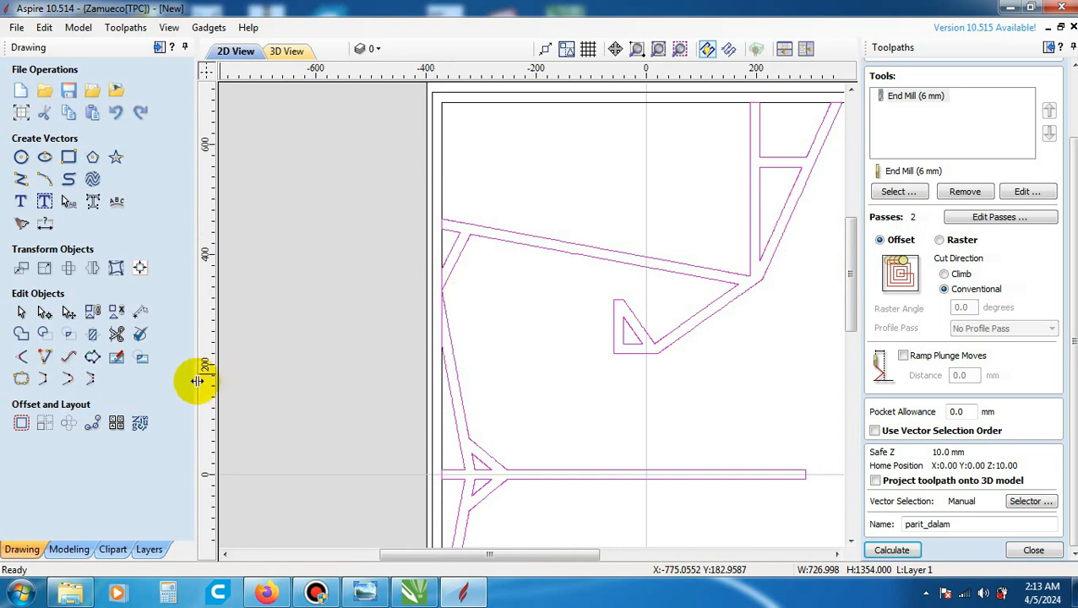
- Ungroup the brace and divider group back onto the original object layers
{"action": "scroll", "coordinate": [440, 297], "scroll_direction": "up", "scroll_amount": 4}
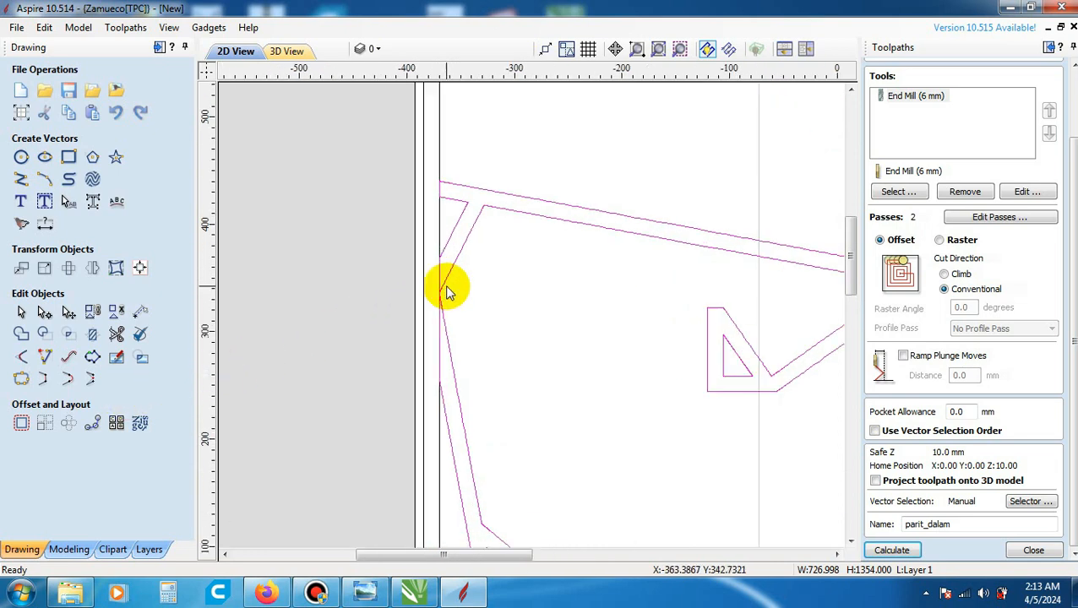
{"action": "right_click", "coordinate": [472, 230]}
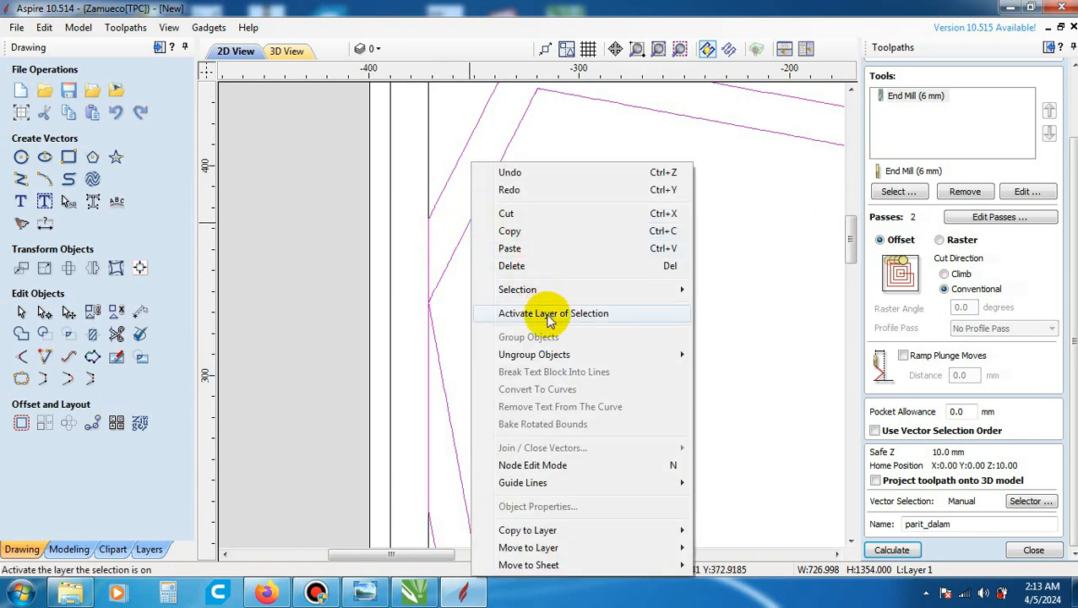
{"action": "mouse_move", "coordinate": [587, 358]}
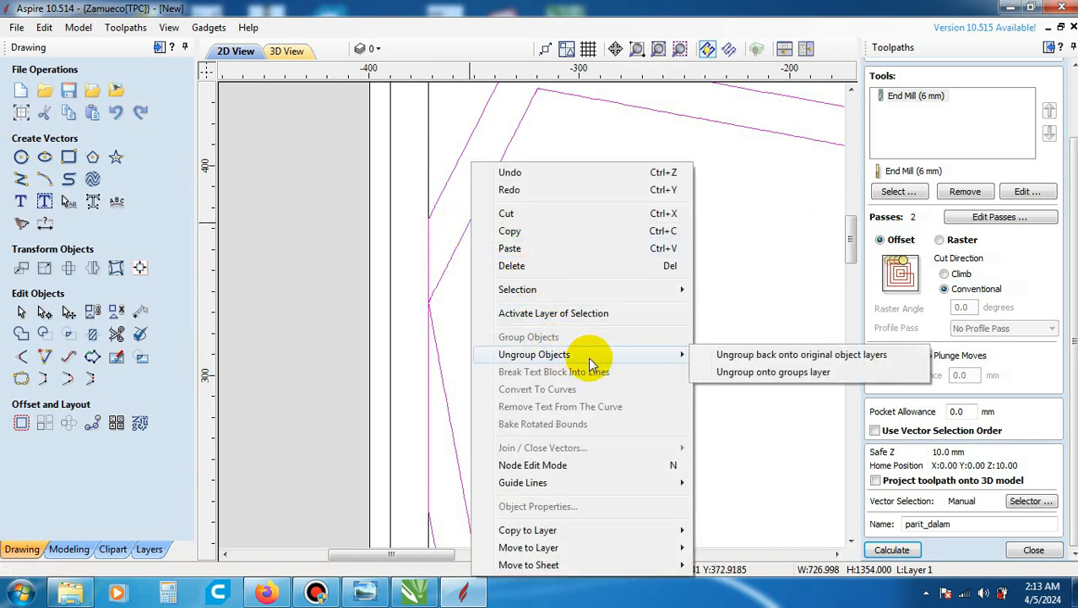
{"action": "left_click", "coordinate": [784, 362]}
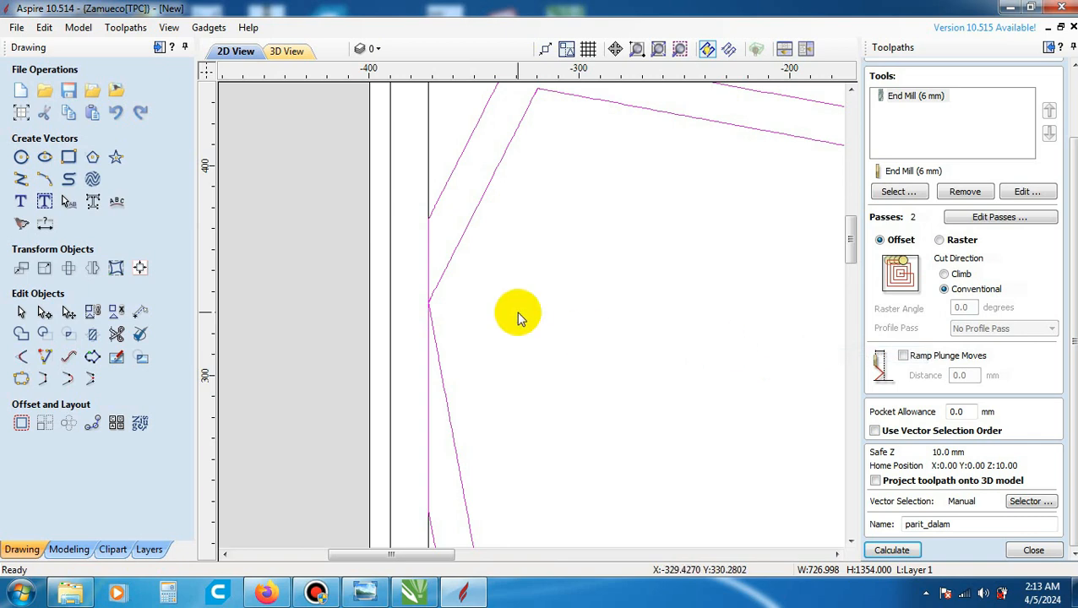
- Try to calculate the parit_dalam pocket on the ungrouped vectors, opening the Vector Validator and closing it without a search
{"action": "scroll", "coordinate": [510, 312], "scroll_direction": "down", "scroll_amount": 4}
{"action": "scroll", "coordinate": [509, 311], "scroll_direction": "down", "scroll_amount": 1}
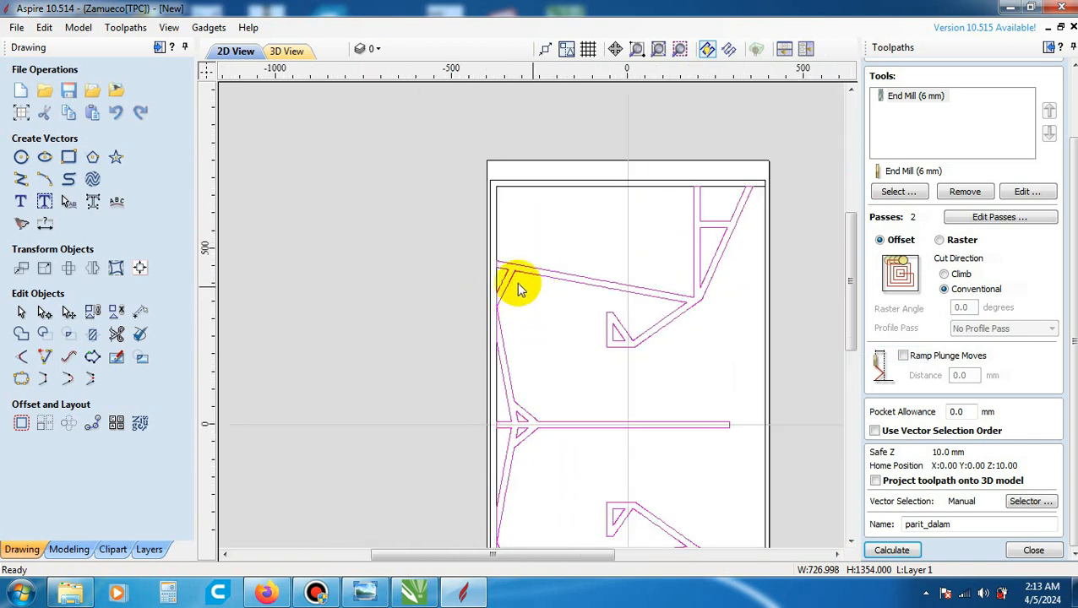
{"action": "scroll", "coordinate": [517, 289], "scroll_direction": "down", "scroll_amount": 2}
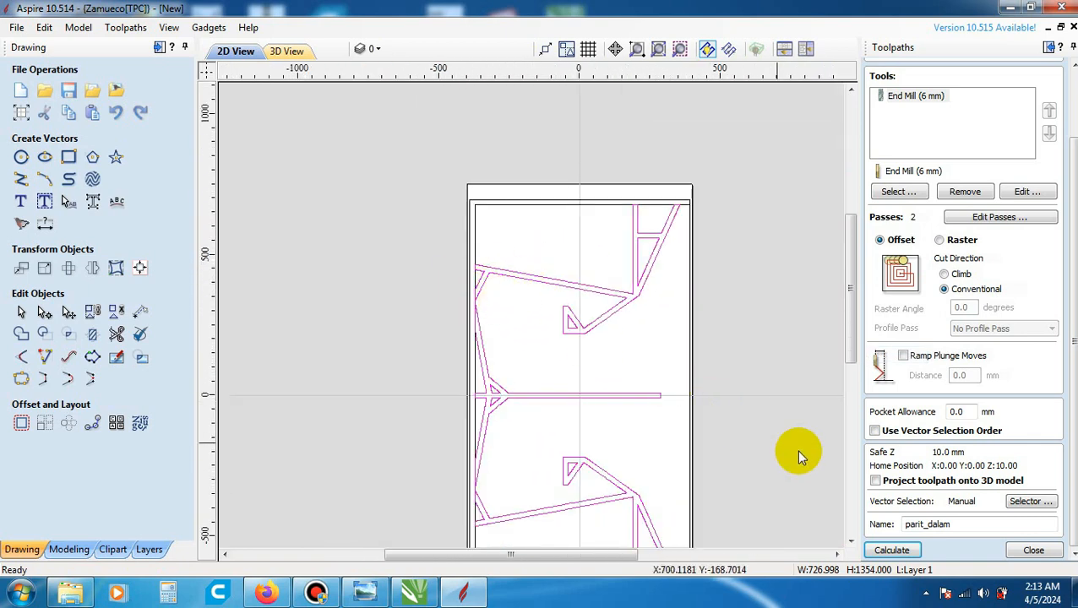
{"action": "left_click", "coordinate": [891, 550]}
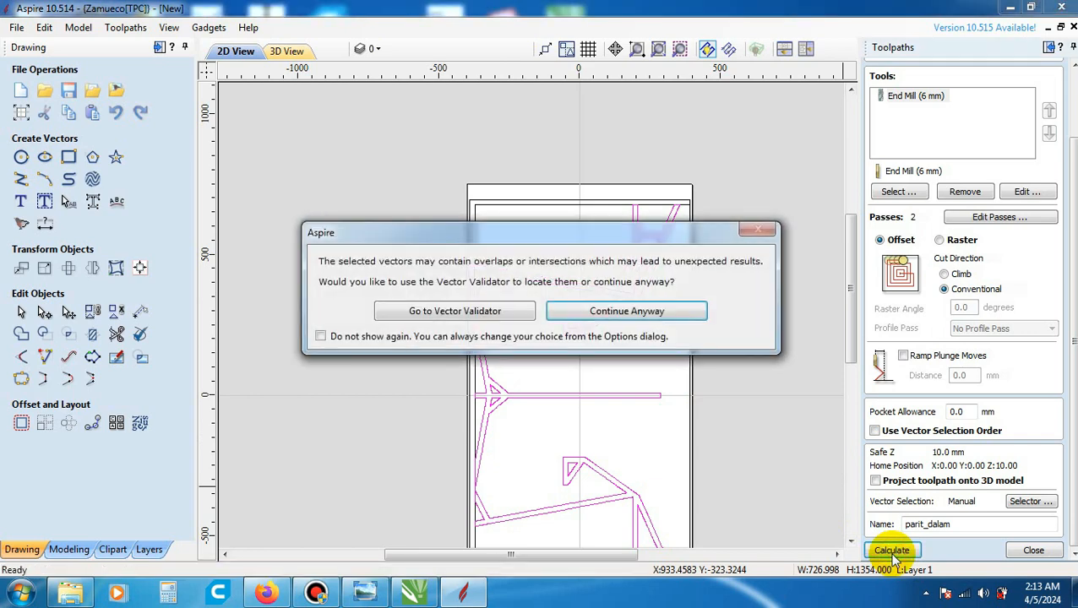
{"action": "left_click", "coordinate": [501, 312]}
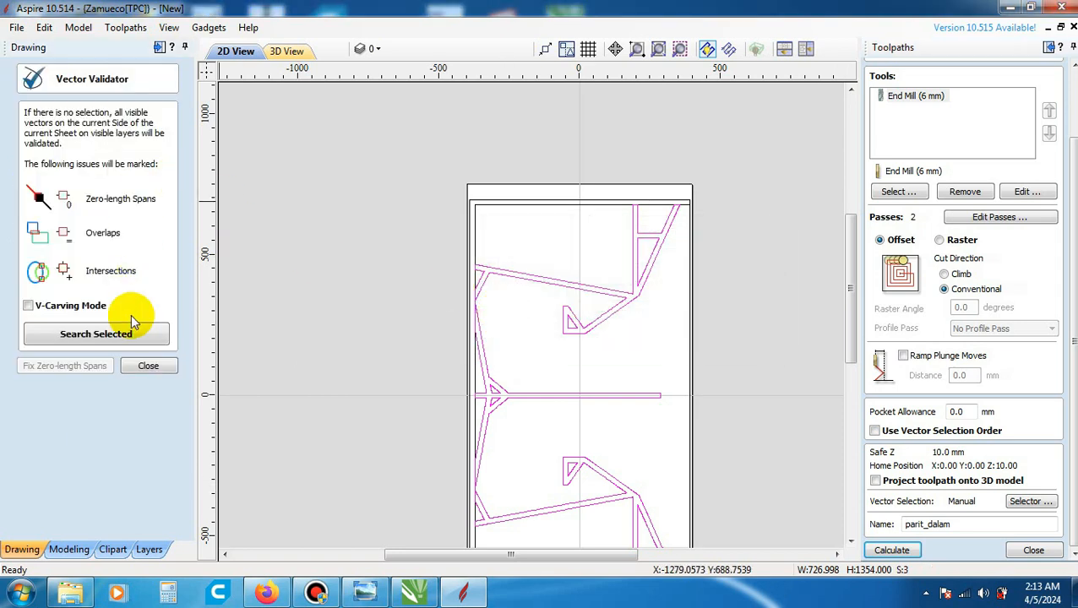
{"action": "left_click", "coordinate": [132, 369]}
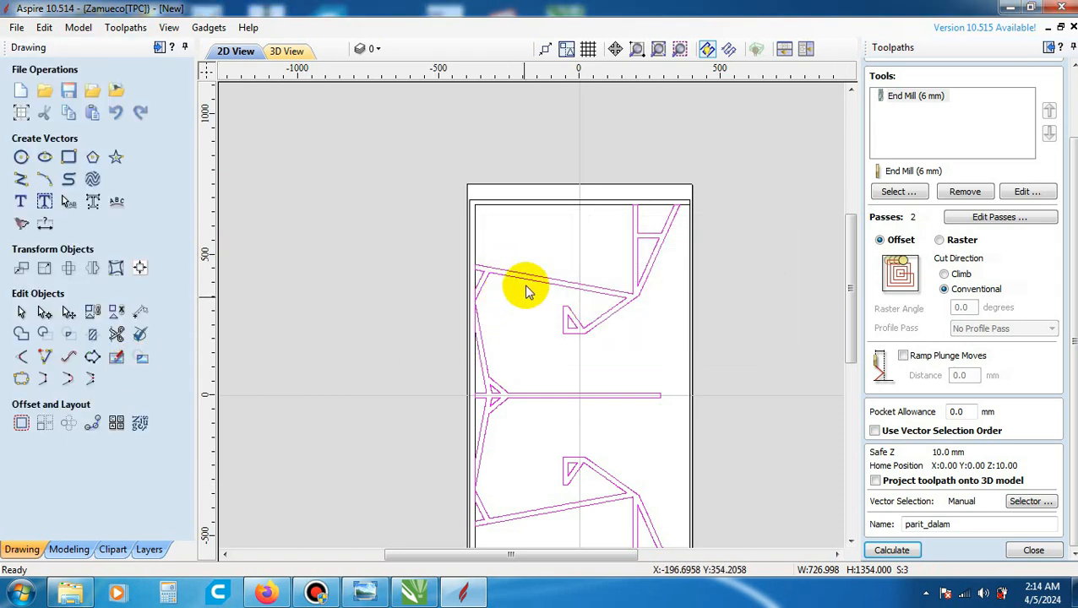
- Deselect all the ungrouped brace and divider vectors
{"action": "scroll", "coordinate": [510, 276], "scroll_direction": "down", "scroll_amount": 1}
{"action": "scroll", "coordinate": [511, 275], "scroll_direction": "down", "scroll_amount": 1}
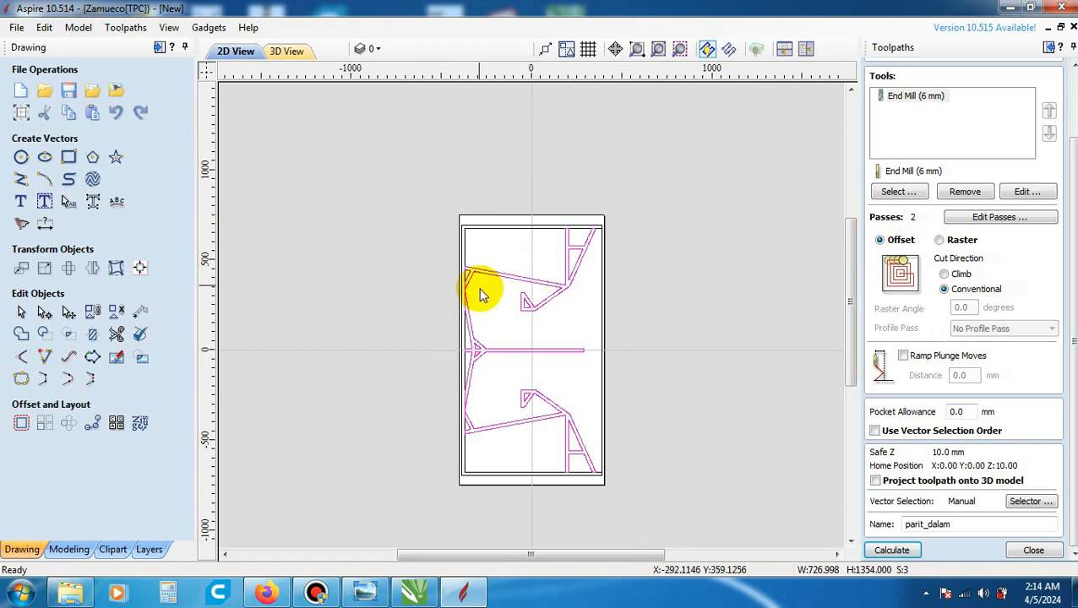
{"action": "left_click", "coordinate": [486, 302]}
{"action": "scroll", "coordinate": [485, 296], "scroll_direction": "up", "scroll_amount": 1}
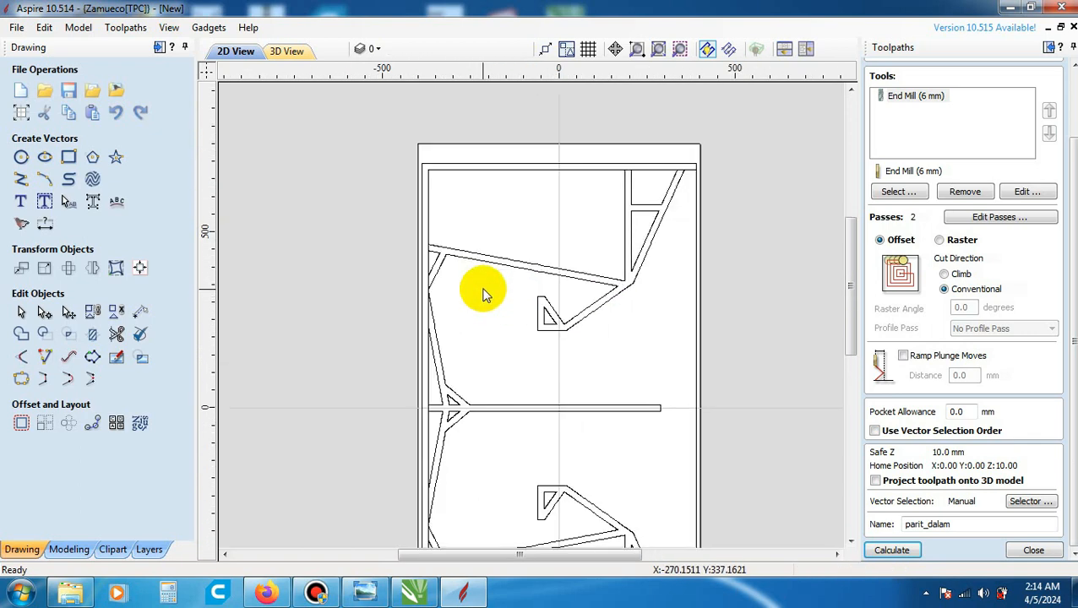
- Examine how the ungrouped vectors belong together by selecting the upper brace, centre divider and lower brace outlines in turn
{"action": "scroll", "coordinate": [483, 272], "scroll_direction": "up", "scroll_amount": 1}
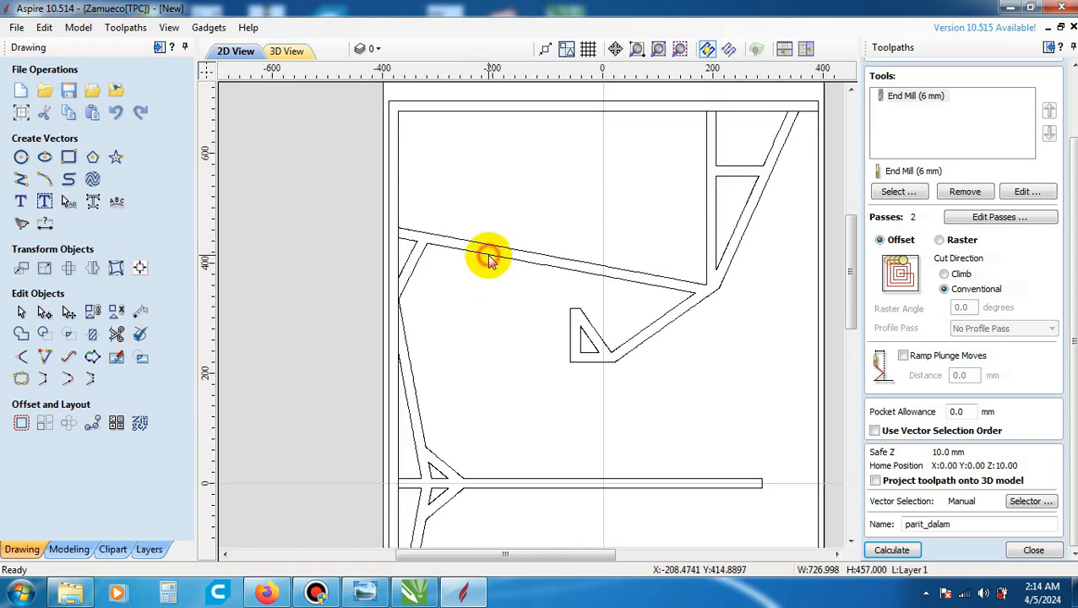
{"action": "left_click", "coordinate": [489, 257]}
{"action": "left_click", "coordinate": [486, 482]}
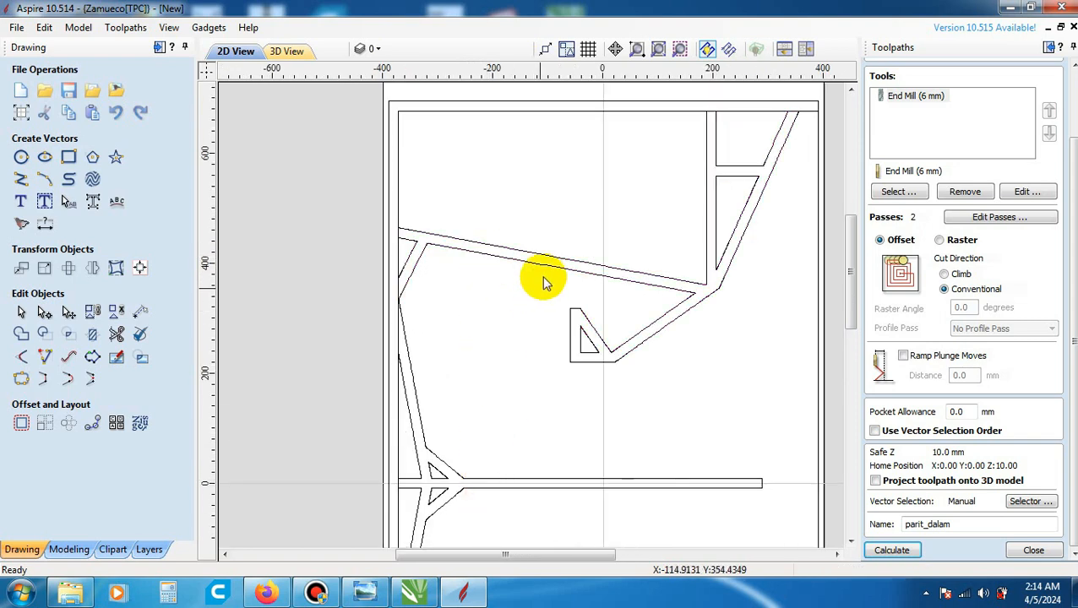
{"action": "scroll", "coordinate": [546, 269], "scroll_direction": "down", "scroll_amount": 2}
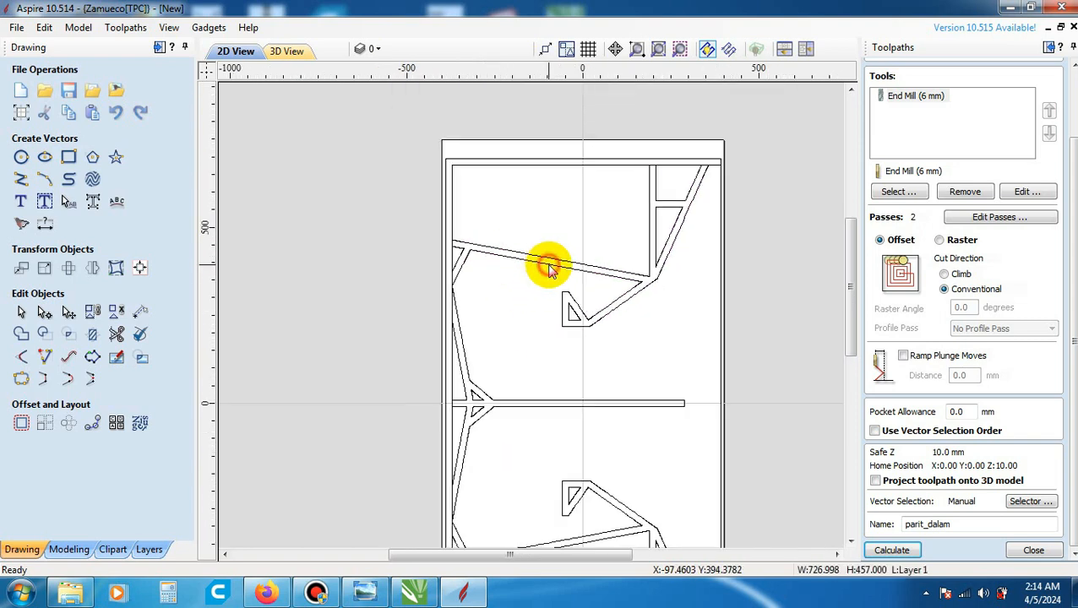
{"action": "left_click", "coordinate": [549, 269]}
{"action": "left_click", "coordinate": [523, 410]}
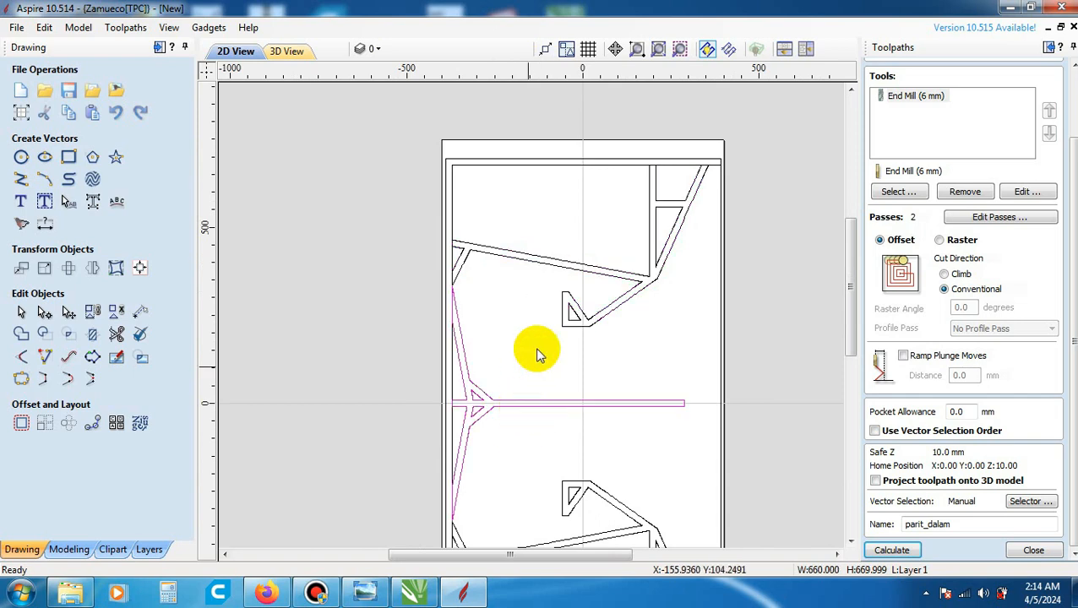
{"action": "scroll", "coordinate": [544, 359], "scroll_direction": "up", "scroll_amount": 2}
{"action": "left_click", "coordinate": [582, 463]}
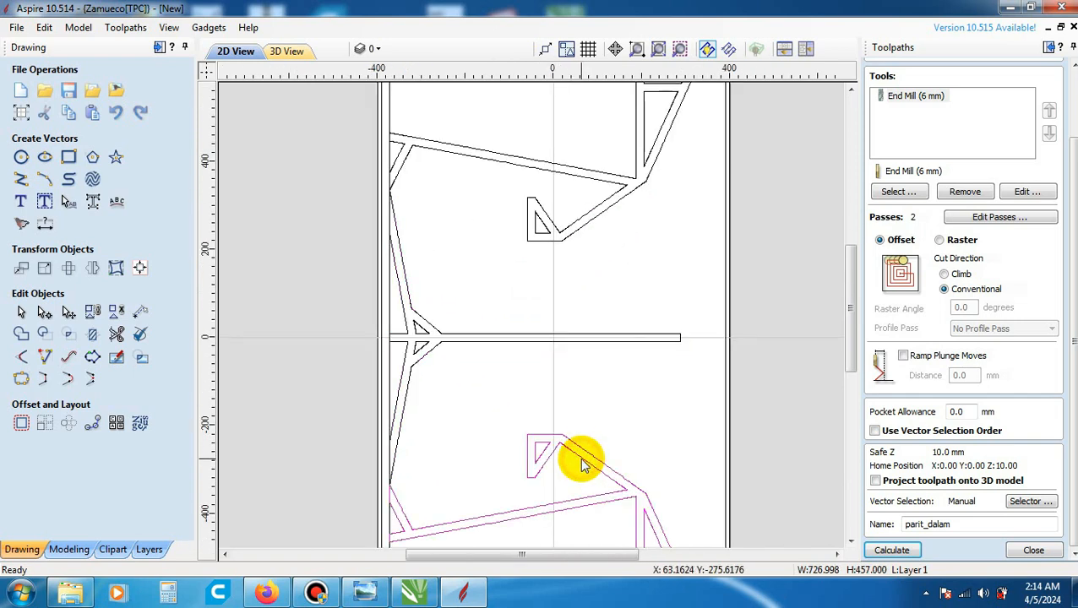
{"action": "left_click", "coordinate": [513, 284]}
{"action": "left_click", "coordinate": [545, 240]}
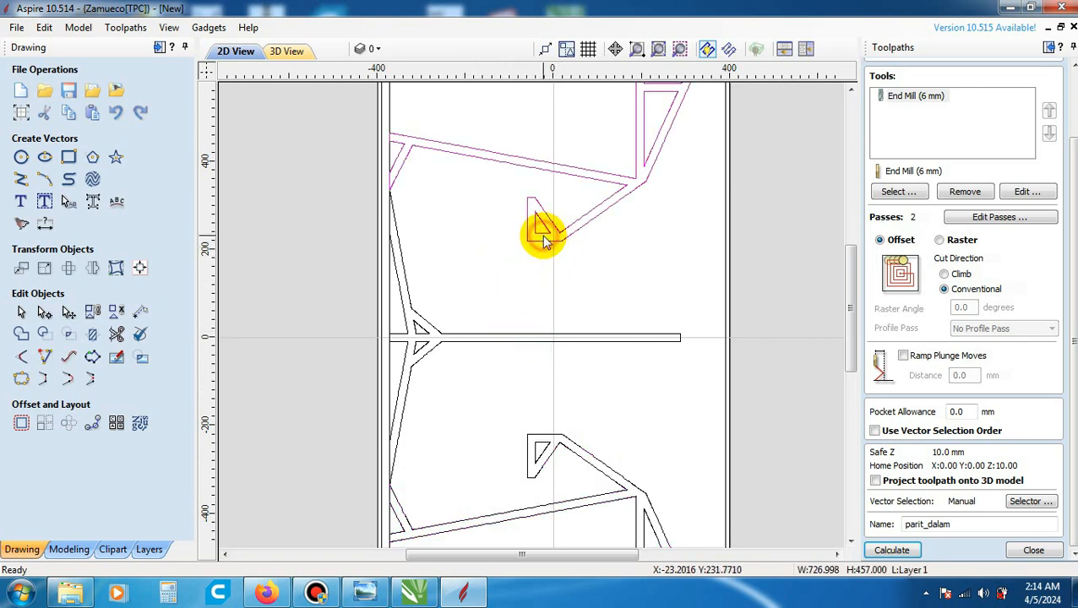
{"action": "scroll", "coordinate": [504, 301], "scroll_direction": "down", "scroll_amount": 1}
{"action": "left_click", "coordinate": [542, 191]}
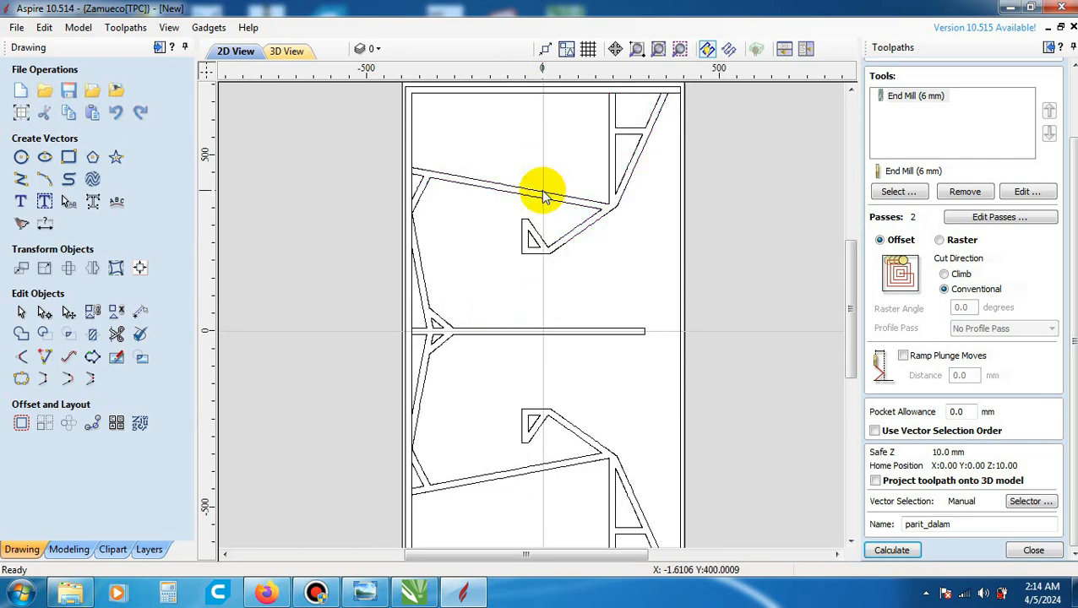
{"action": "scroll", "coordinate": [542, 191], "scroll_direction": "up", "scroll_amount": 3}
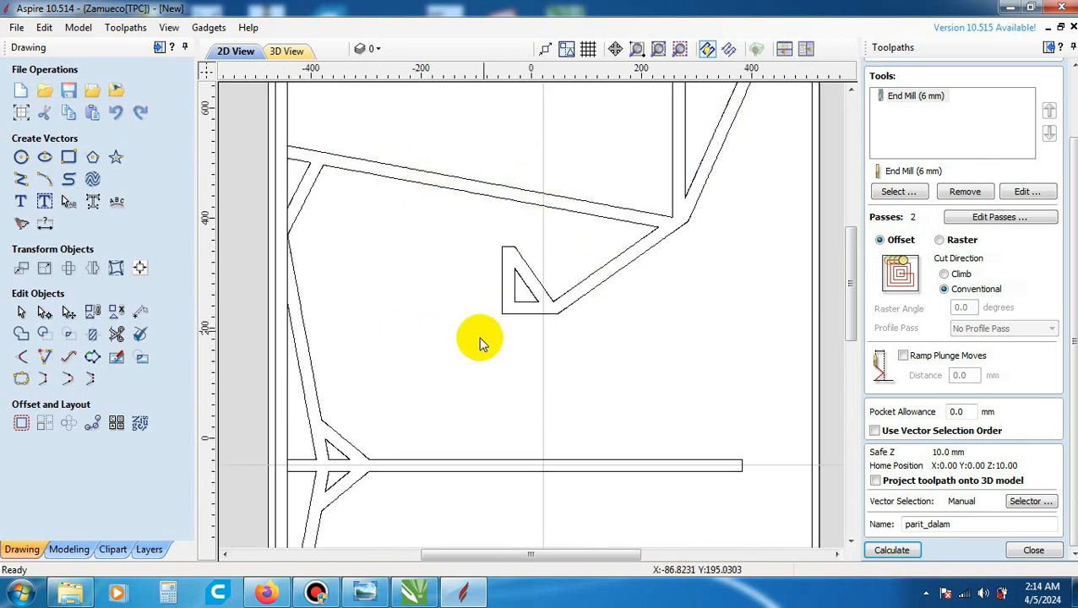
{"action": "scroll", "coordinate": [481, 338], "scroll_direction": "down", "scroll_amount": 1}
- Calculate the pocket toolpath for only the upper brace vectors, naming it parit_dalam_atas
{"action": "left_click", "coordinate": [507, 247]}
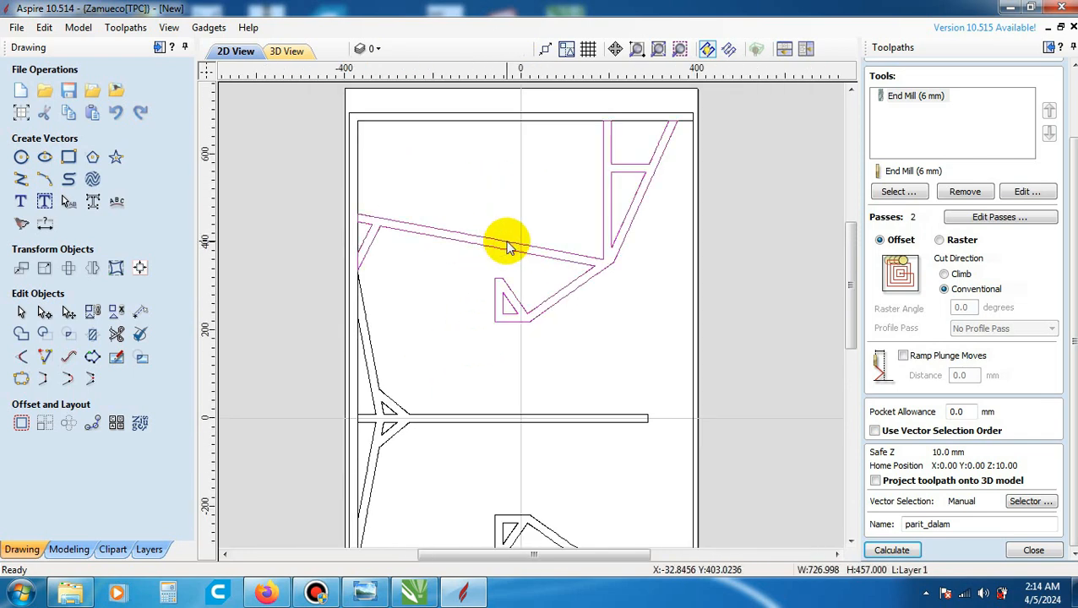
{"action": "left_click", "coordinate": [958, 526]}
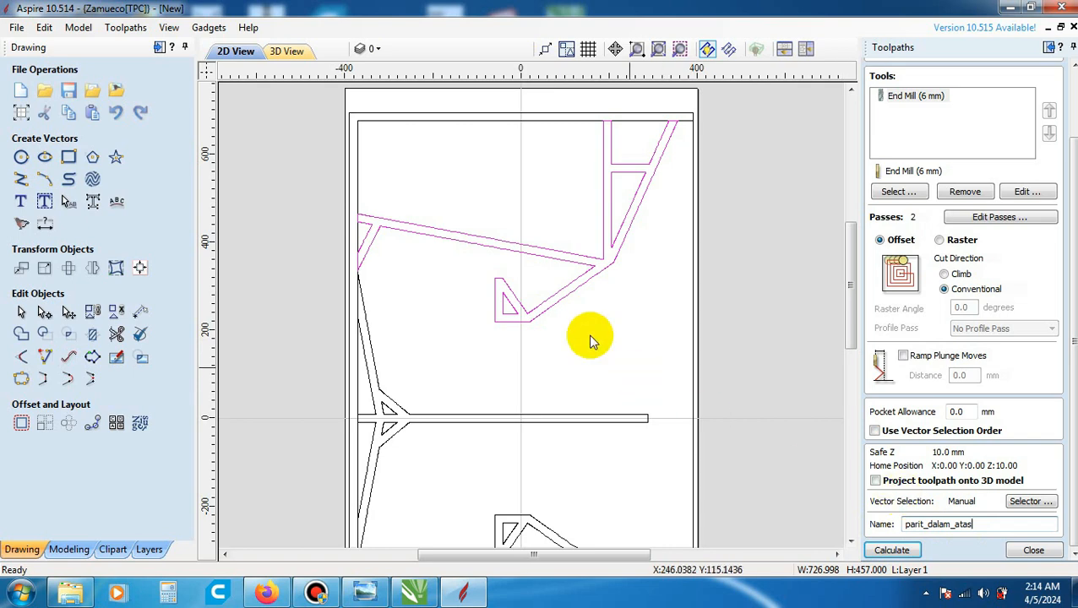
{"action": "left_click", "coordinate": [918, 550]}
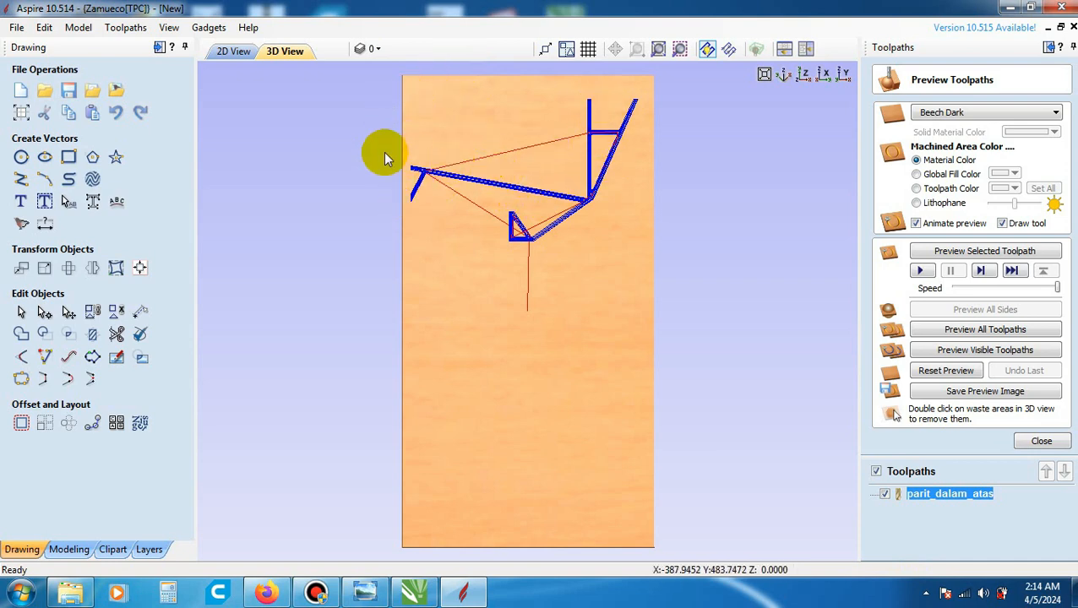
- Create a 5 mm deep pocket toolpath on the centre divider vectors with the 6 mm end mill, named panel_dalam_tengah
{"action": "left_click", "coordinate": [239, 51]}
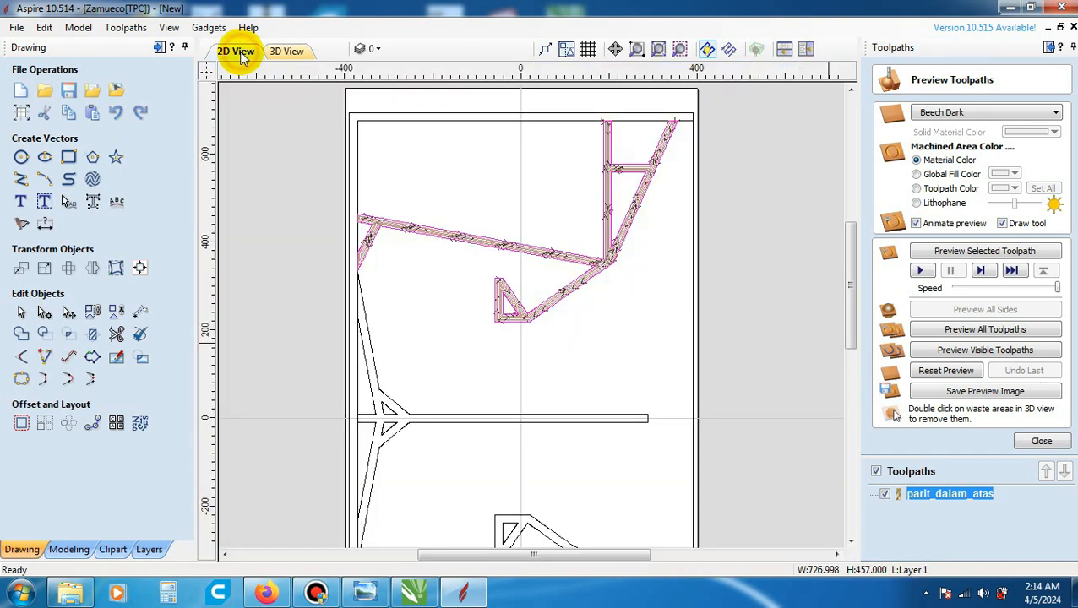
{"action": "left_click", "coordinate": [386, 402]}
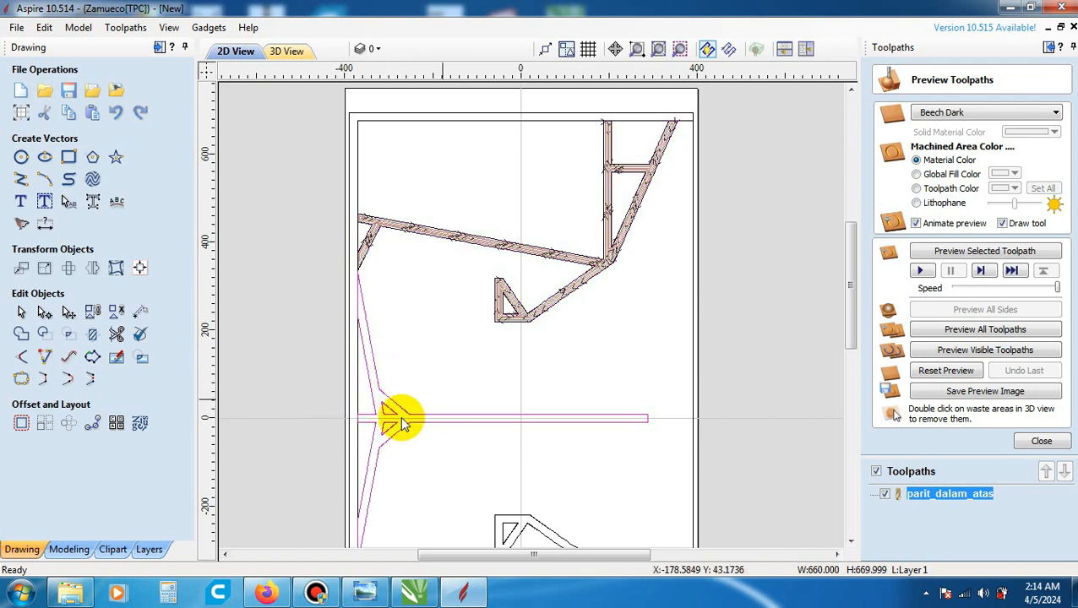
{"action": "left_click", "coordinate": [1042, 442]}
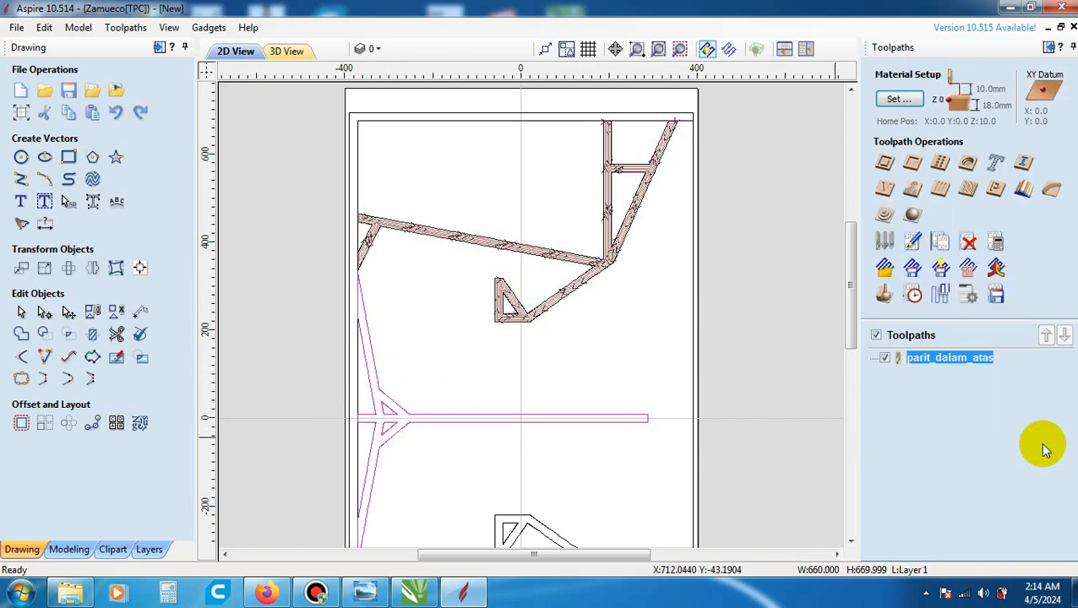
{"action": "left_click", "coordinate": [912, 163]}
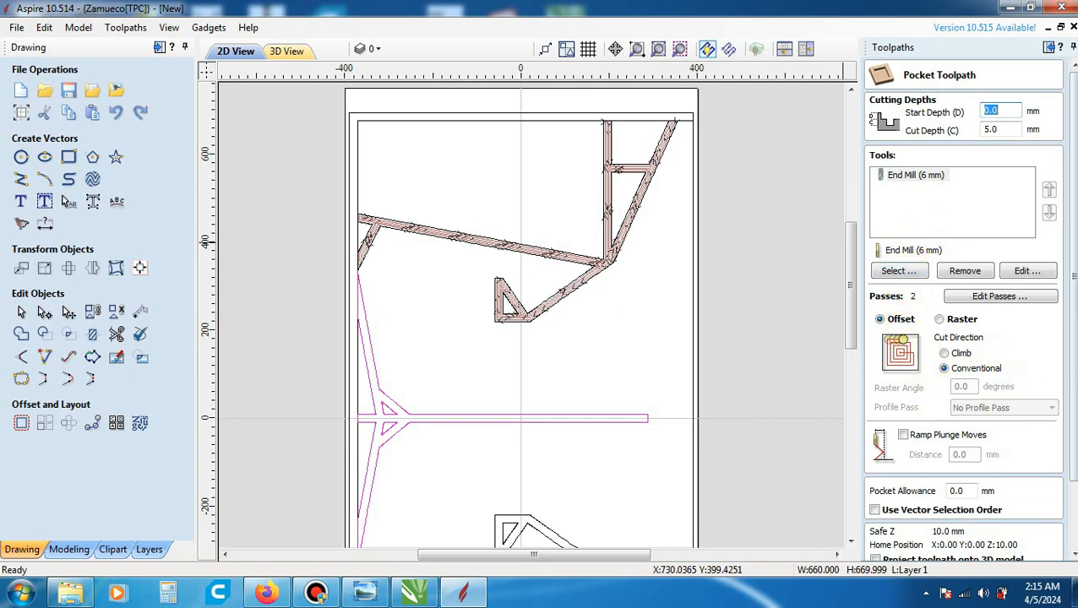
{"action": "scroll", "coordinate": [1053, 294], "scroll_direction": "down", "scroll_amount": 2}
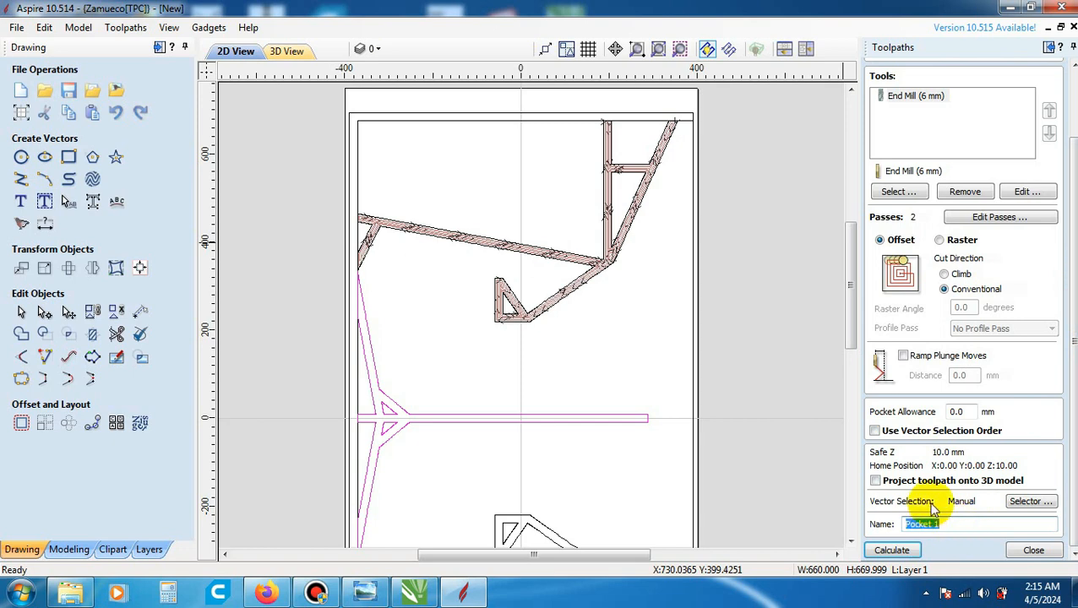
{"action": "type", "text": "panel_dalam_tengah"}
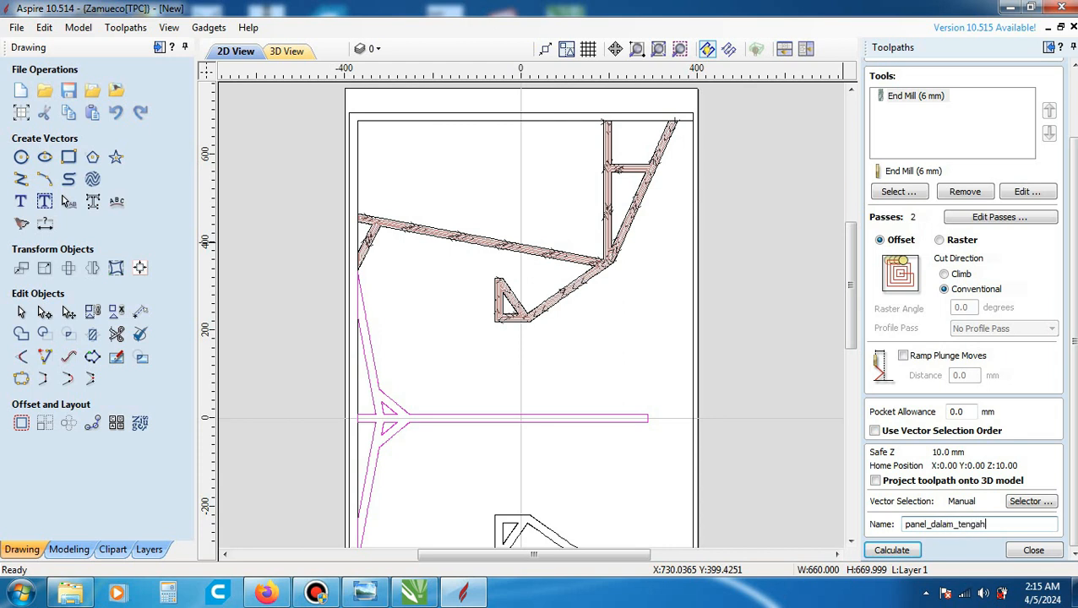
{"action": "left_click", "coordinate": [910, 551]}
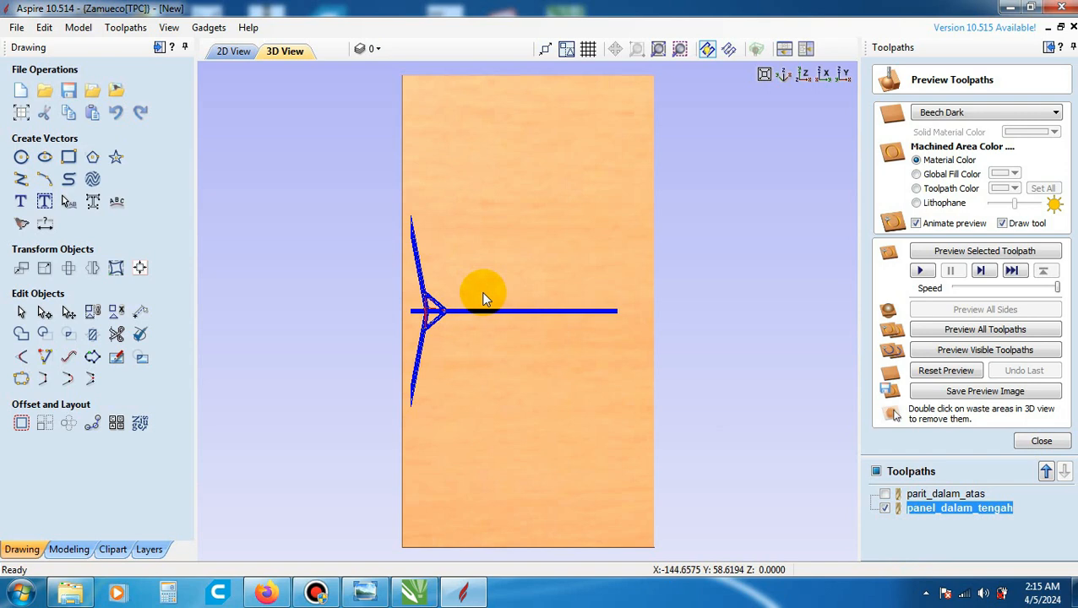
- Create a 5 mm deep pocket toolpath on the lower brace vectors with the 6 mm end mill, named parit_dalam_bawah
{"action": "left_click", "coordinate": [1041, 440]}
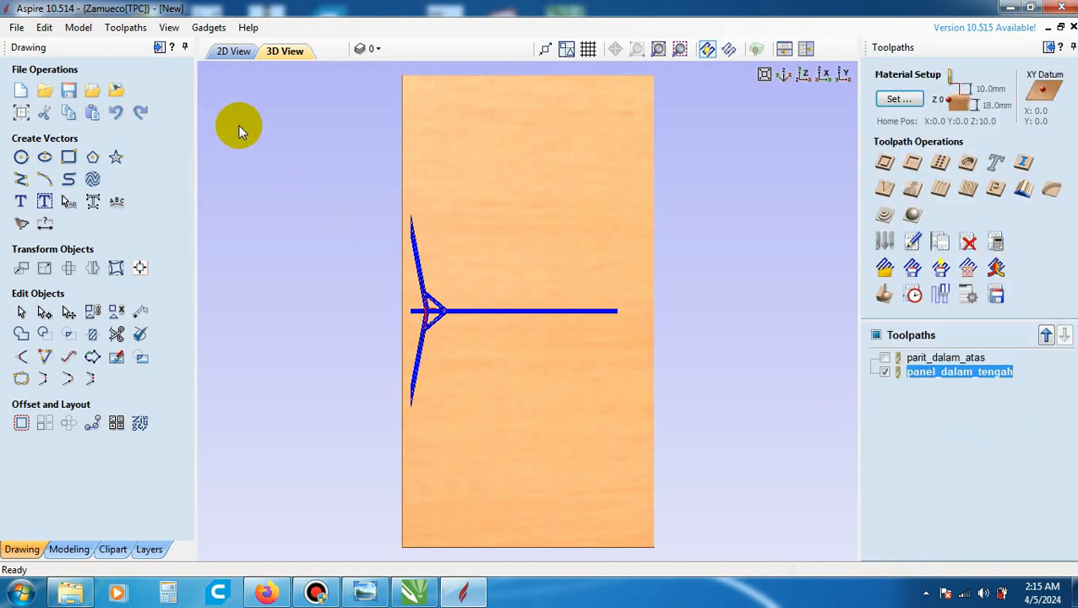
{"action": "left_click", "coordinate": [228, 53]}
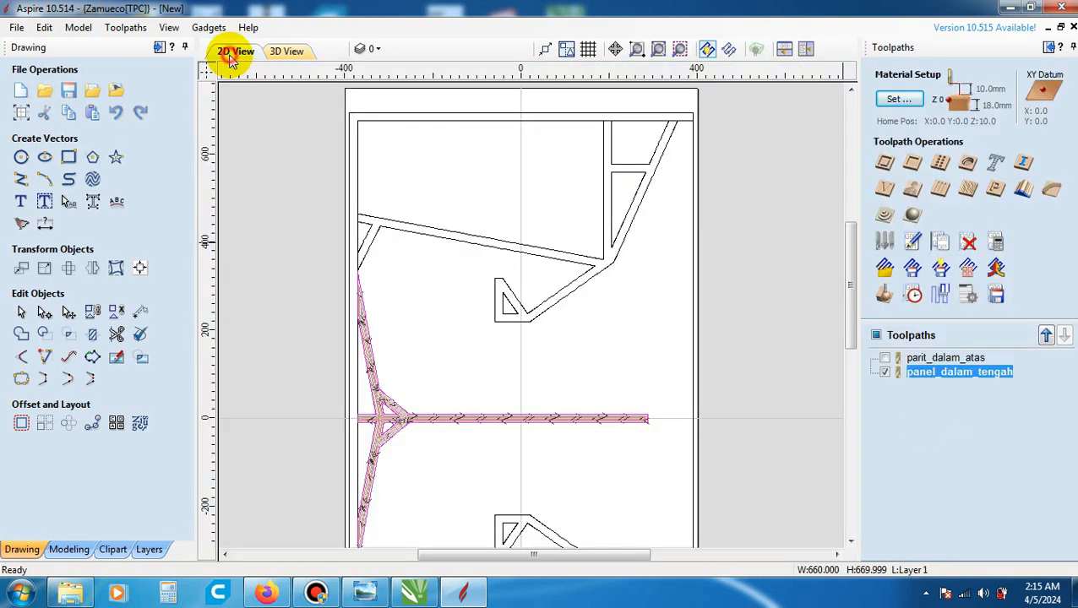
{"action": "scroll", "coordinate": [556, 304], "scroll_direction": "down", "scroll_amount": 3}
{"action": "scroll", "coordinate": [541, 416], "scroll_direction": "up", "scroll_amount": 4}
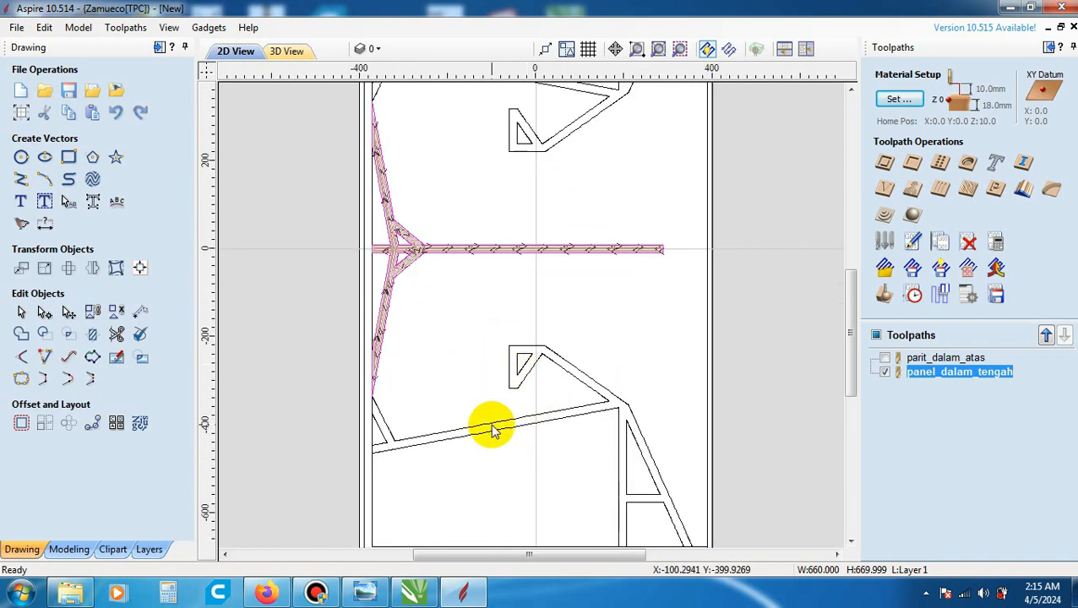
{"action": "left_click", "coordinate": [492, 427]}
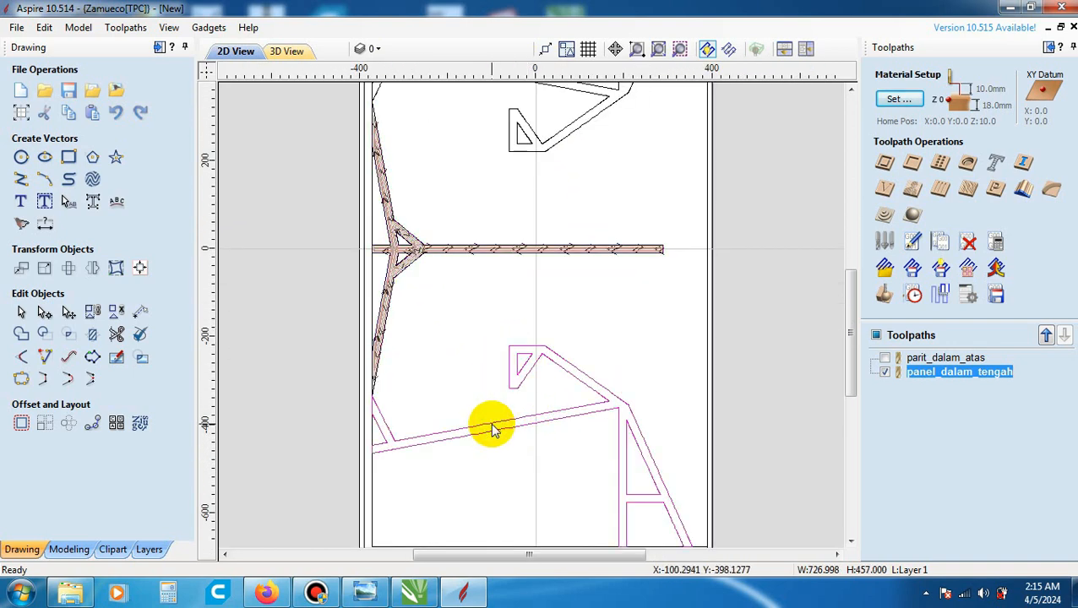
{"action": "left_click", "coordinate": [915, 166]}
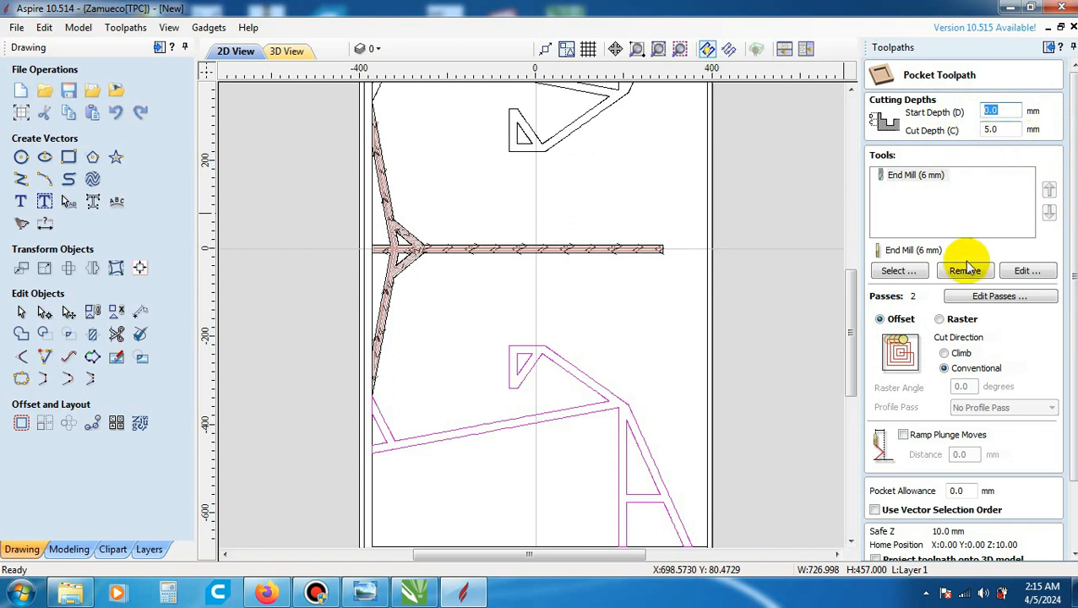
{"action": "left_click_drag", "start_coordinate": [1073, 180], "coordinate": [1069, 286]}
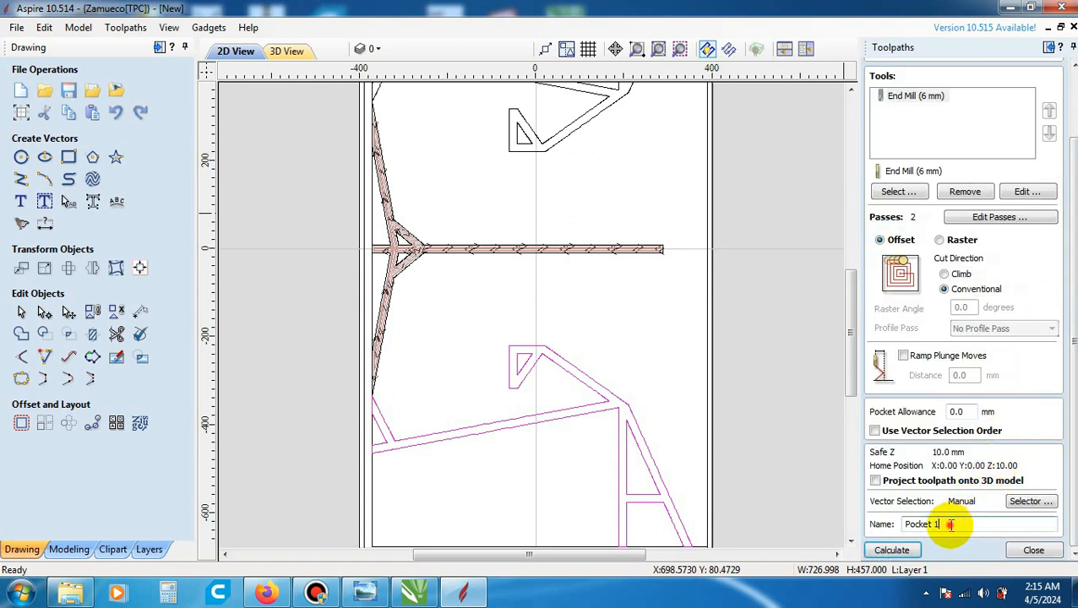
{"action": "left_click_drag", "start_coordinate": [950, 524], "coordinate": [894, 524]}
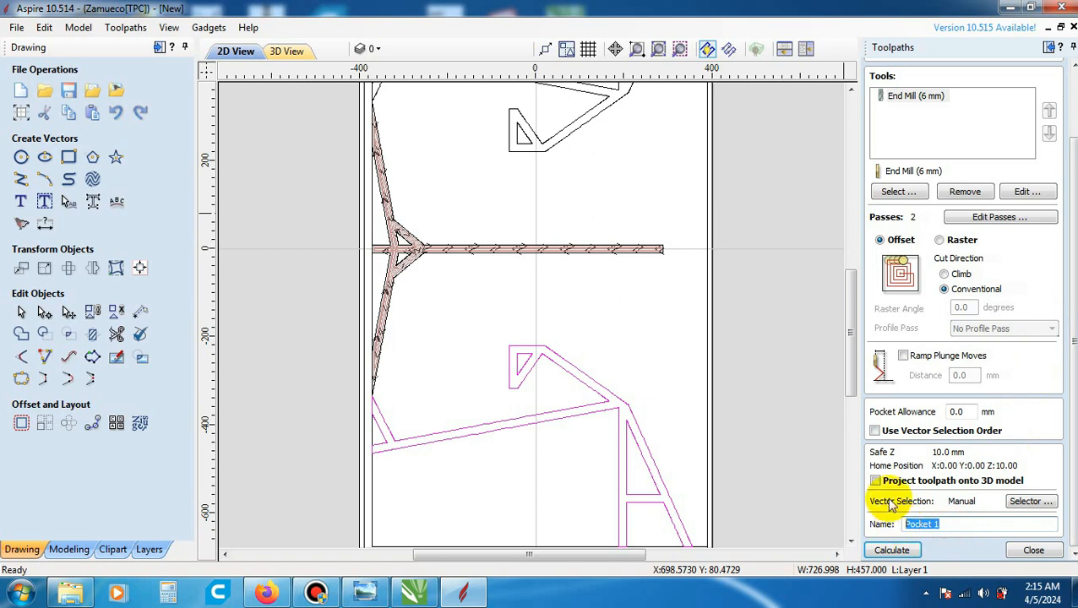
{"action": "type", "text": "parit_dalam_bawah"}
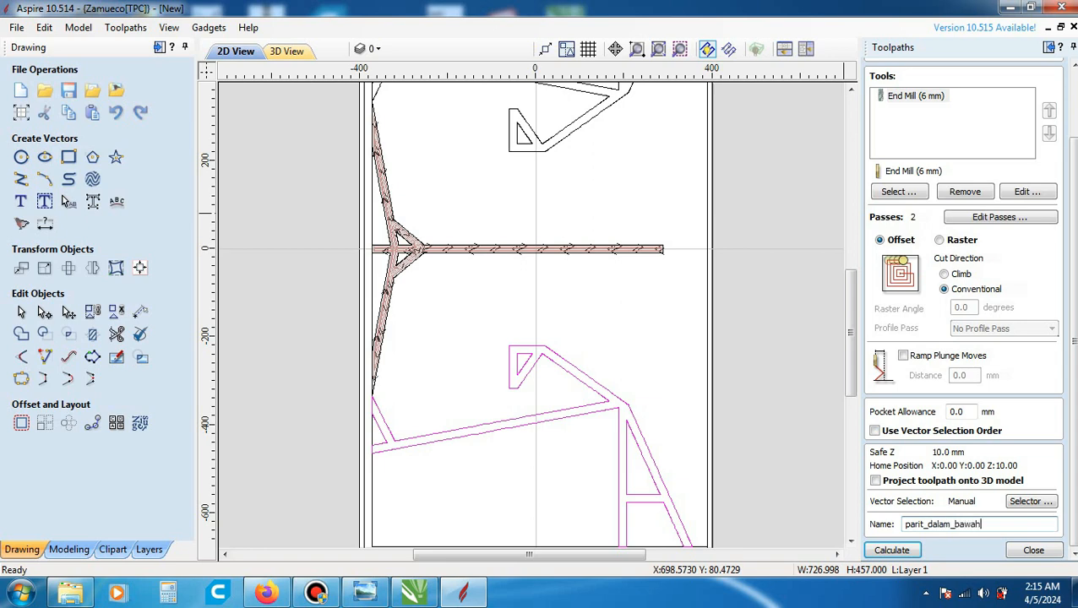
{"action": "left_click", "coordinate": [916, 550]}
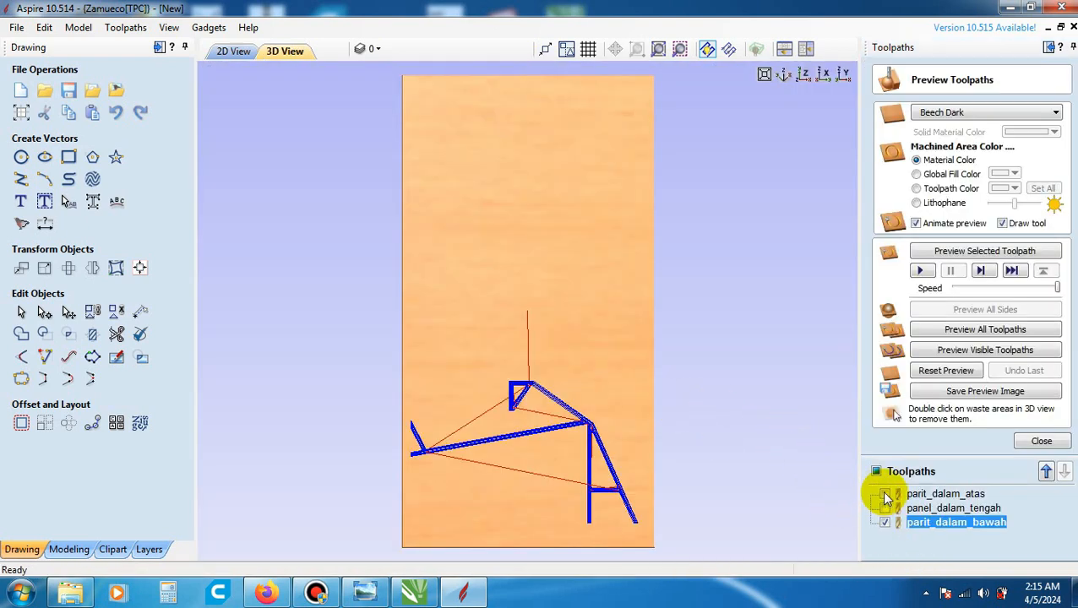
- Show the parit_dalam_atas and panel_dalam_tengah toolpaths together with parit_dalam_bawah and inspect all three on the 2D panel layout
{"action": "left_click", "coordinate": [884, 494]}
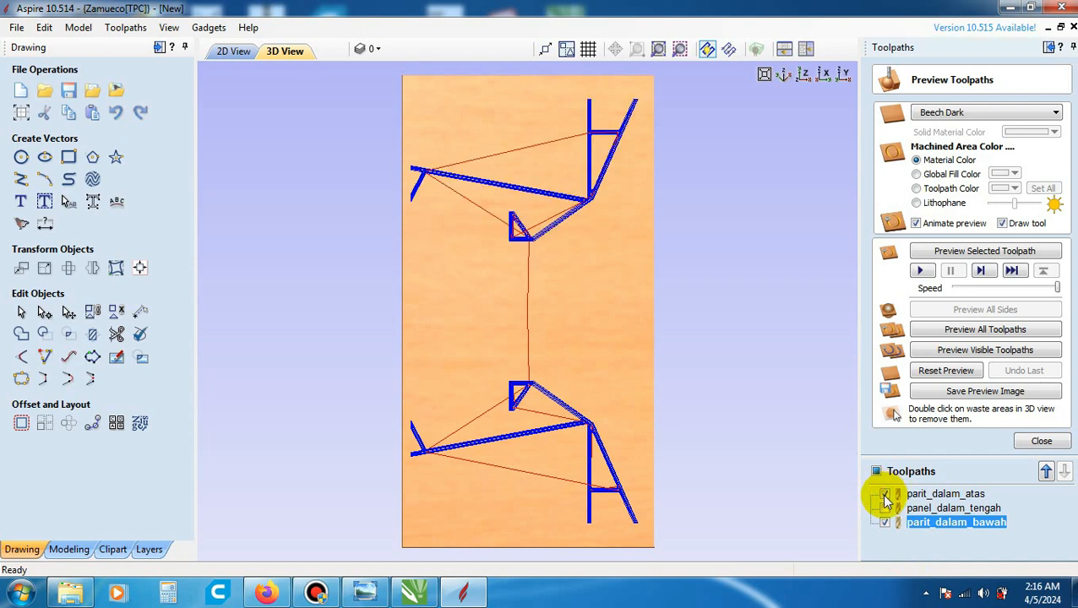
{"action": "left_click", "coordinate": [884, 508]}
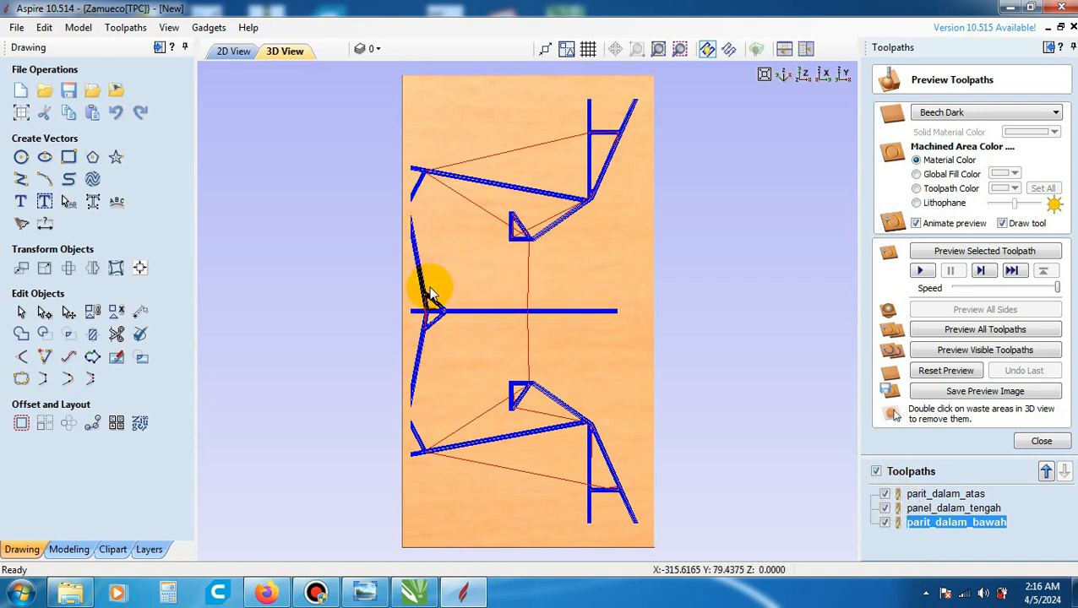
{"action": "left_click", "coordinate": [233, 51]}
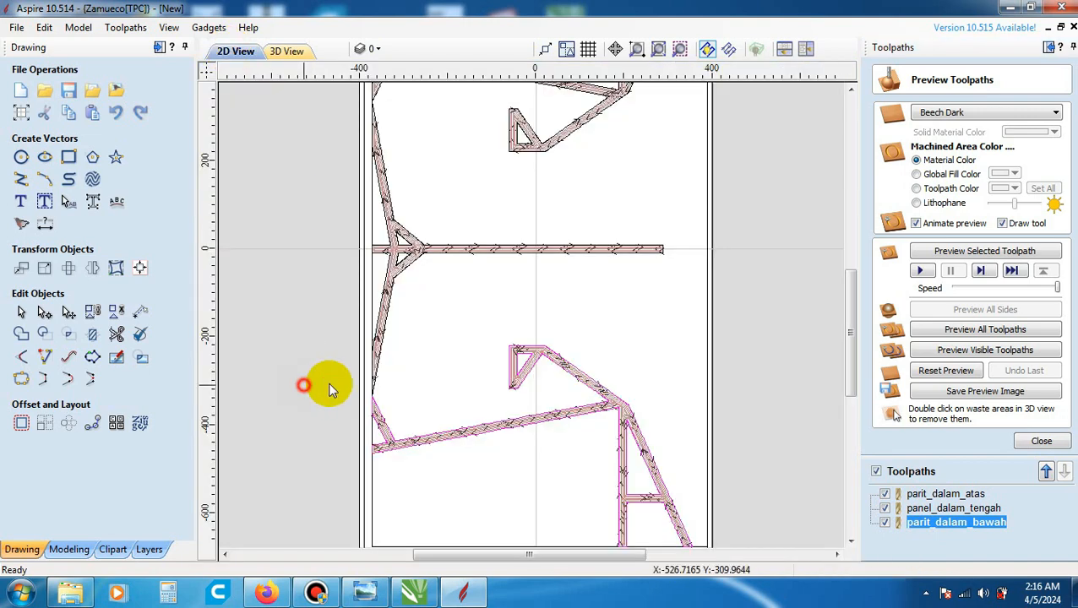
{"action": "scroll", "coordinate": [494, 429], "scroll_direction": "down", "scroll_amount": 3}
{"action": "scroll", "coordinate": [498, 337], "scroll_direction": "up", "scroll_amount": 2}
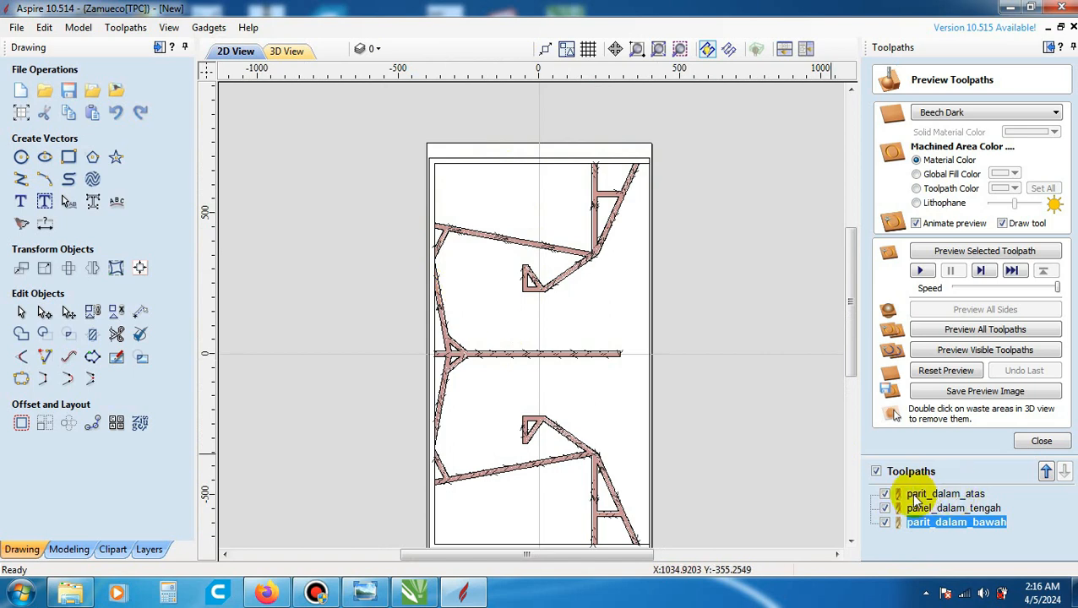
- Hide the parit_dalam_atas, panel_dalam_tengah and parit_dalam_bawah toolpaths
{"action": "left_click", "coordinate": [884, 494]}
{"action": "left_click", "coordinate": [884, 508]}
{"action": "left_click", "coordinate": [884, 522]}
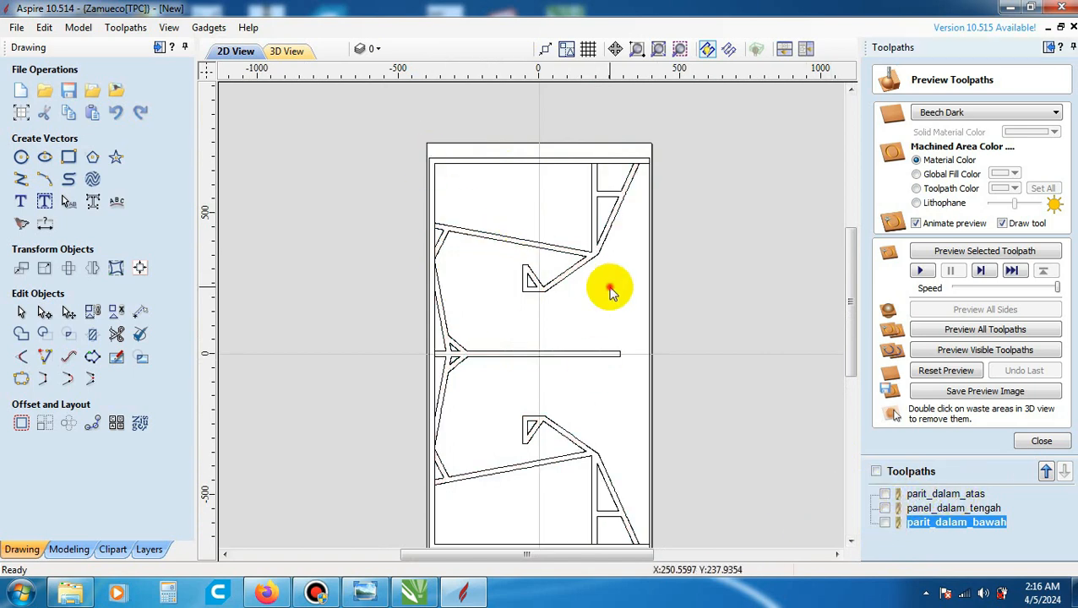
- Review the vectors behind the three pockets by selecting the upper brace, centre divider and lower brace one after another
{"action": "scroll", "coordinate": [565, 260], "scroll_direction": "up", "scroll_amount": 2}
{"action": "left_click", "coordinate": [577, 252]}
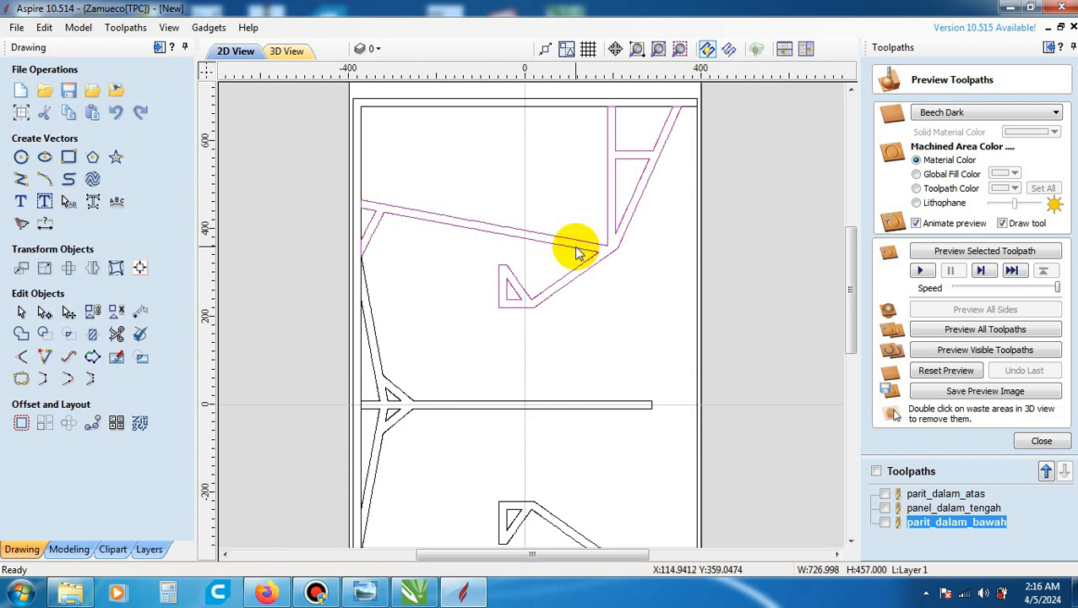
{"action": "left_click", "coordinate": [566, 409]}
{"action": "scroll", "coordinate": [607, 236], "scroll_direction": "down", "scroll_amount": 2}
{"action": "scroll", "coordinate": [589, 470], "scroll_direction": "up", "scroll_amount": 2}
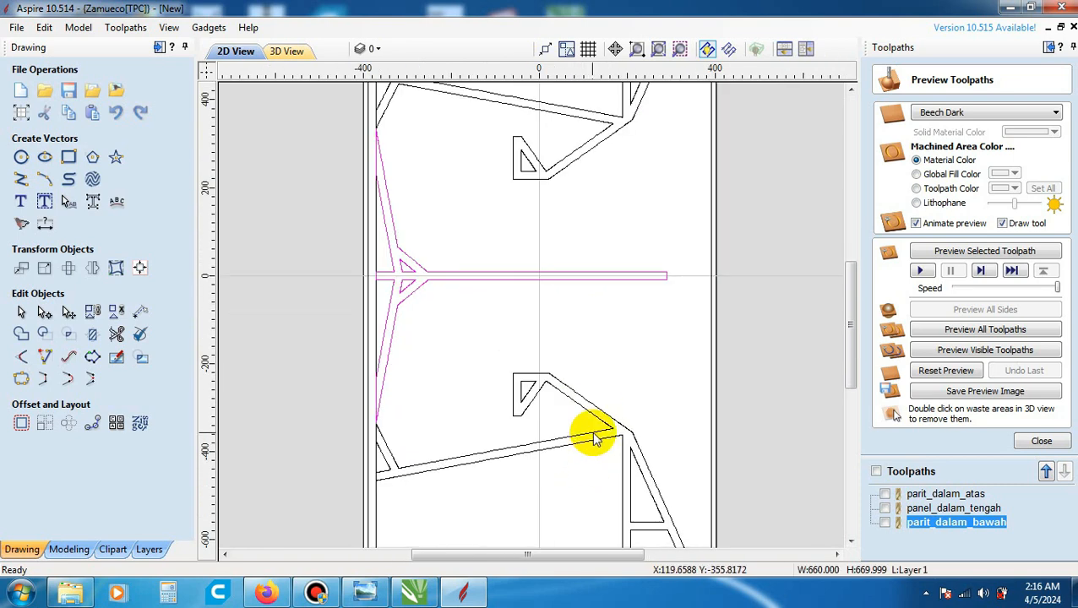
{"action": "left_click", "coordinate": [596, 437]}
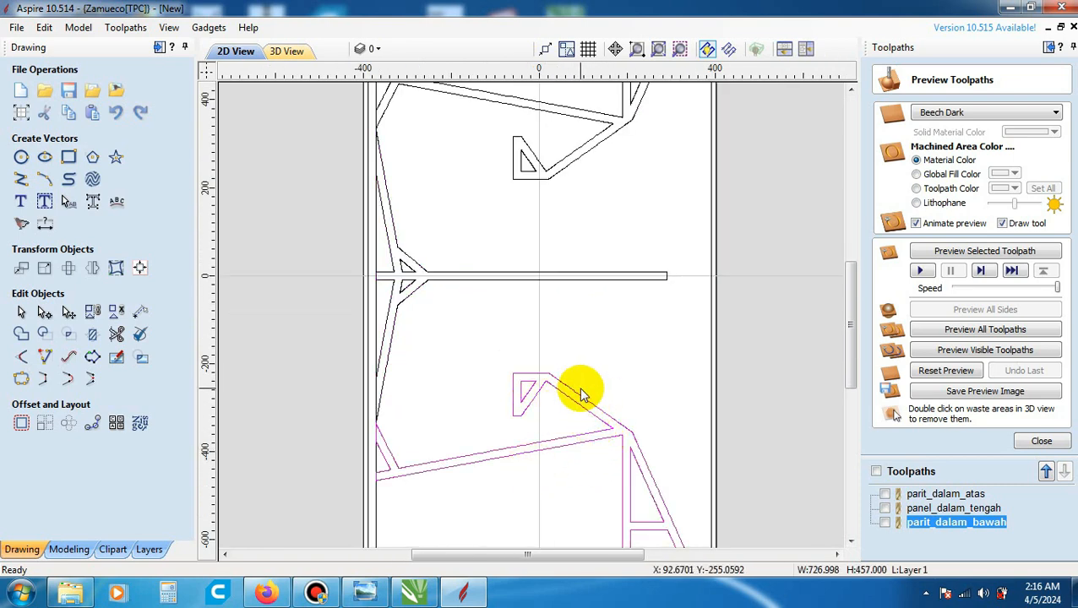
- Check the upper brace, centre divider and lower brace groove vectors against each other on the 2D layout
{"action": "scroll", "coordinate": [577, 387], "scroll_direction": "down", "scroll_amount": 1}
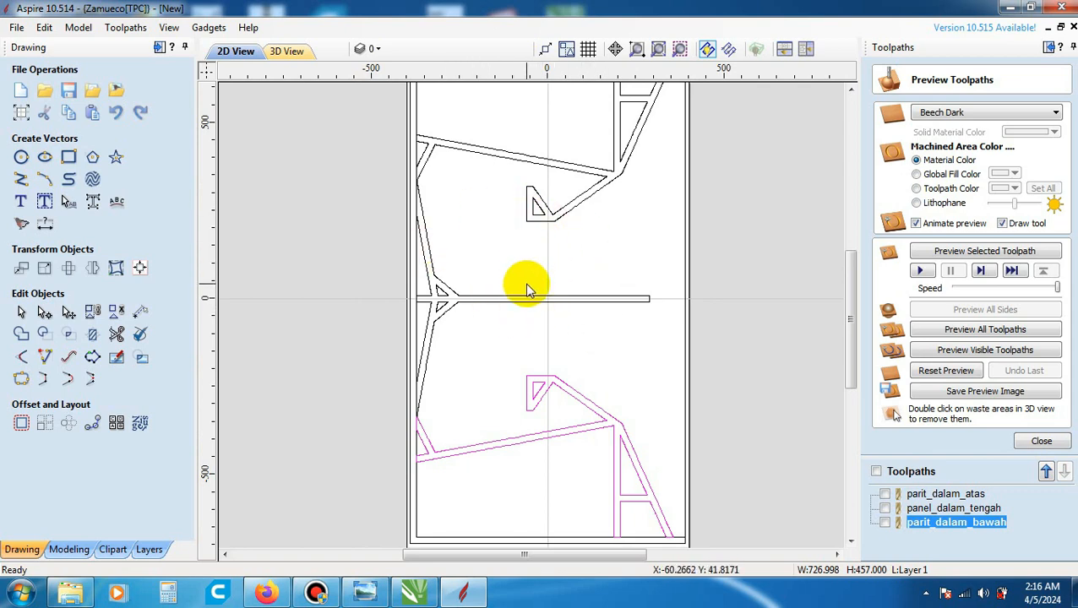
{"action": "scroll", "coordinate": [525, 289], "scroll_direction": "down", "scroll_amount": 1}
{"action": "scroll", "coordinate": [541, 211], "scroll_direction": "up", "scroll_amount": 2}
{"action": "left_click", "coordinate": [577, 173]}
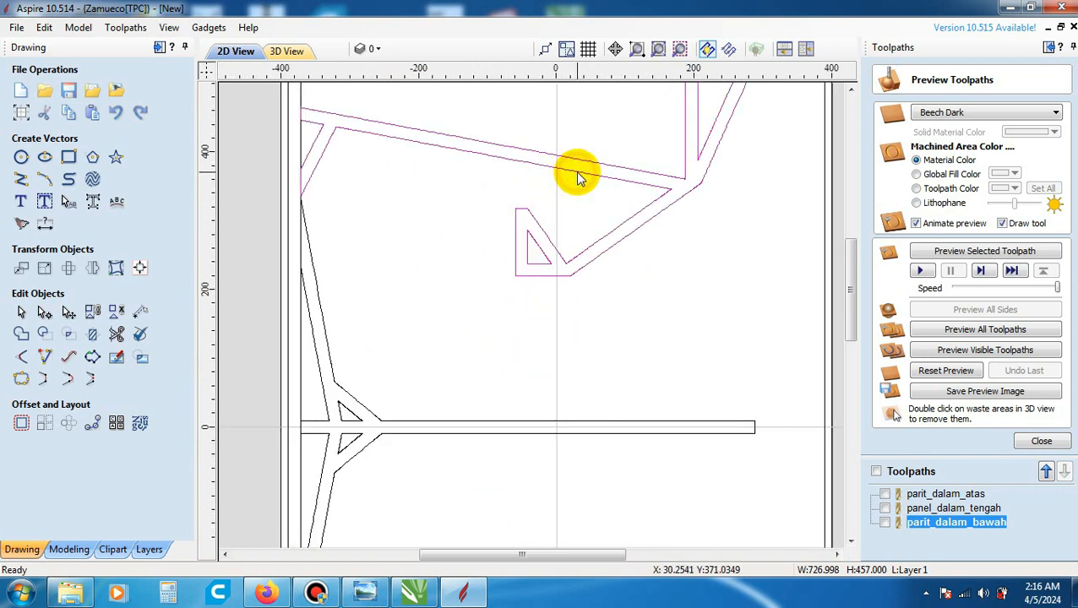
{"action": "scroll", "coordinate": [583, 220], "scroll_direction": "down", "scroll_amount": 1}
{"action": "scroll", "coordinate": [583, 233], "scroll_direction": "down", "scroll_amount": 1}
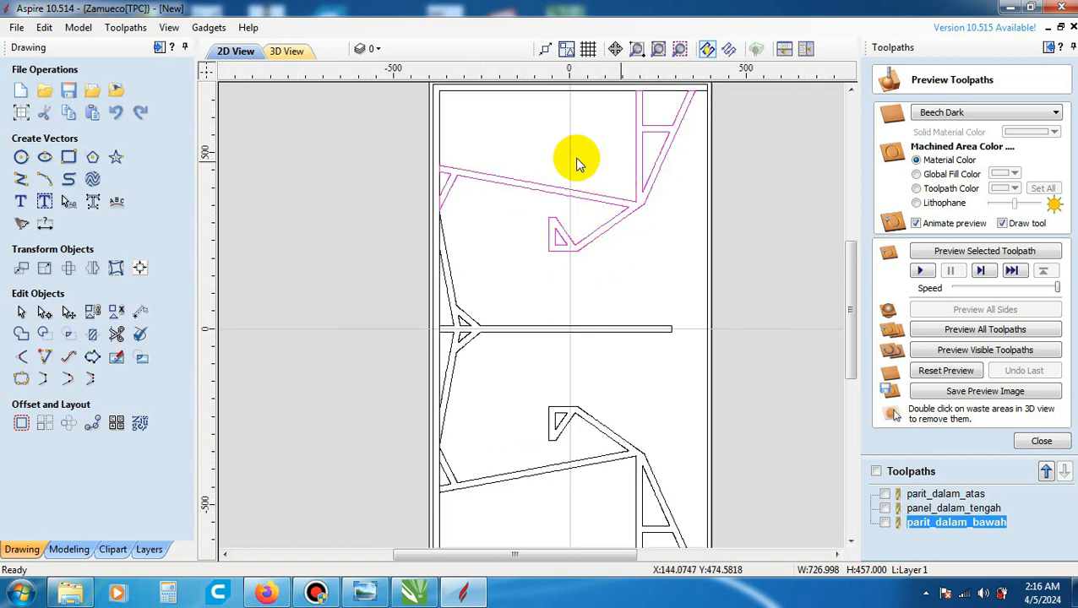
{"action": "left_click", "coordinate": [521, 329]}
{"action": "left_click", "coordinate": [550, 475]}
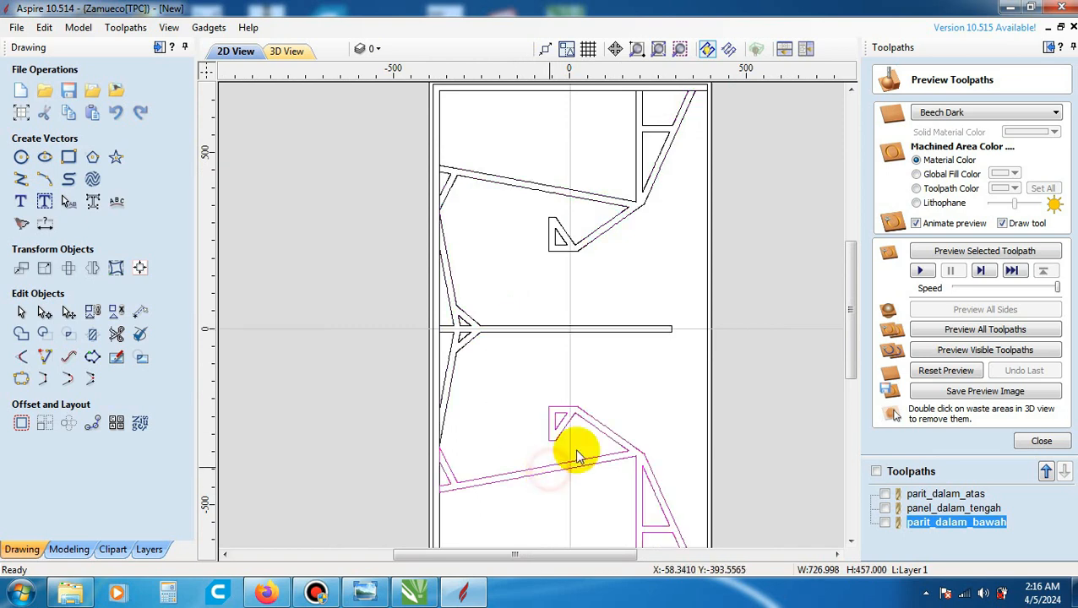
{"action": "scroll", "coordinate": [651, 266], "scroll_direction": "down", "scroll_amount": 3}
{"action": "scroll", "coordinate": [551, 197], "scroll_direction": "up", "scroll_amount": 2}
{"action": "scroll", "coordinate": [551, 197], "scroll_direction": "up", "scroll_amount": 4}
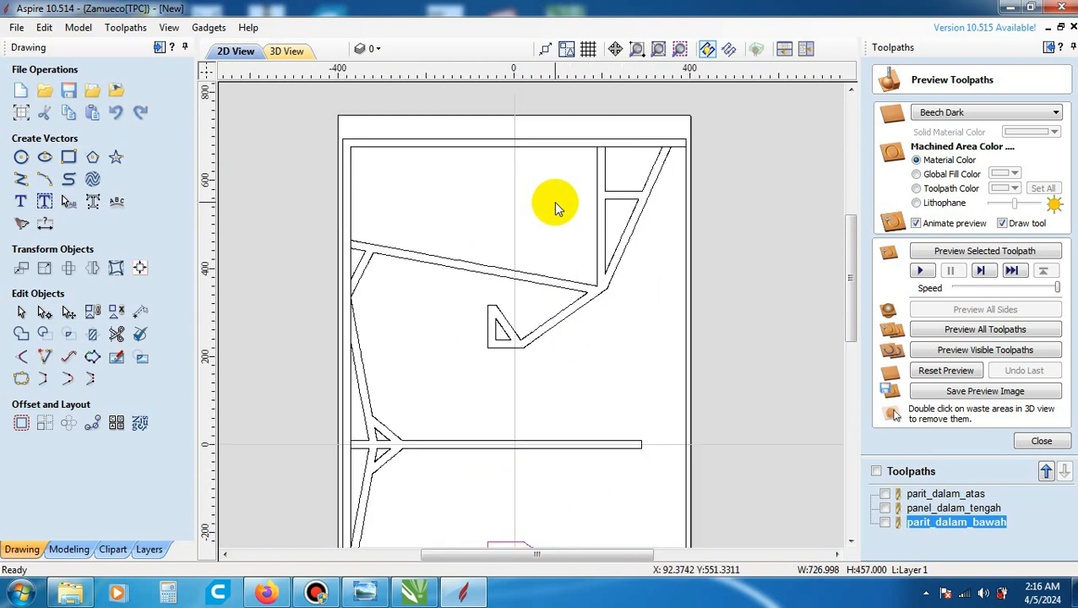
{"action": "left_click", "coordinate": [466, 281]}
{"action": "scroll", "coordinate": [472, 286], "scroll_direction": "down", "scroll_amount": 1}
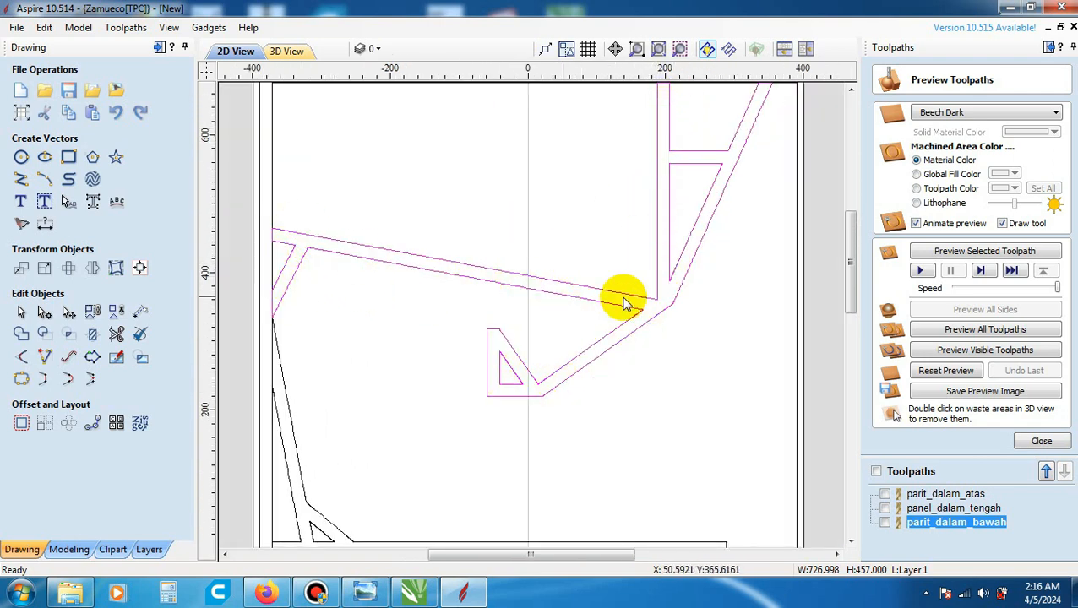
{"action": "scroll", "coordinate": [594, 272], "scroll_direction": "down", "scroll_amount": 2}
{"action": "scroll", "coordinate": [598, 270], "scroll_direction": "down", "scroll_amount": 1}
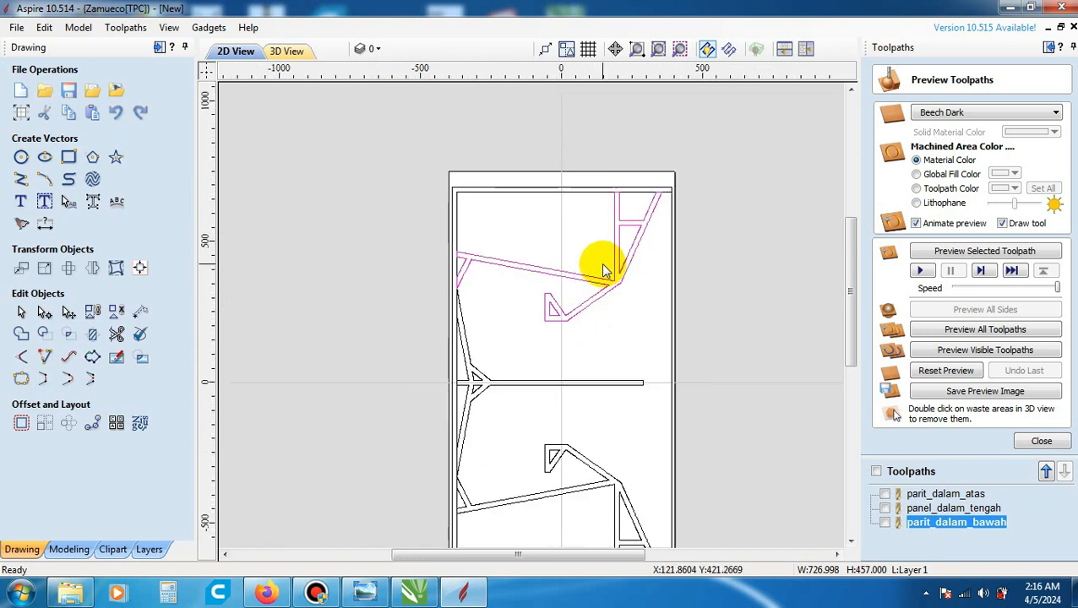
{"action": "left_click", "coordinate": [615, 325]}
- Close the toolpath preview and select the outer U-shaped groove vector running along the panel's border
{"action": "scroll", "coordinate": [627, 336], "scroll_direction": "down", "scroll_amount": 1}
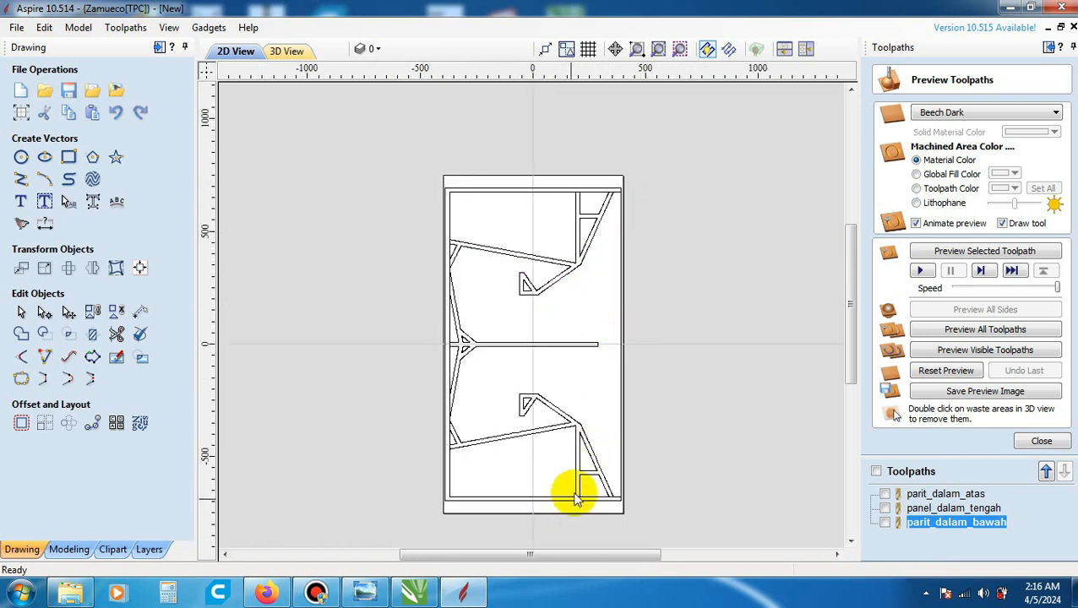
{"action": "scroll", "coordinate": [575, 491], "scroll_direction": "up", "scroll_amount": 1}
{"action": "scroll", "coordinate": [623, 353], "scroll_direction": "down", "scroll_amount": 1}
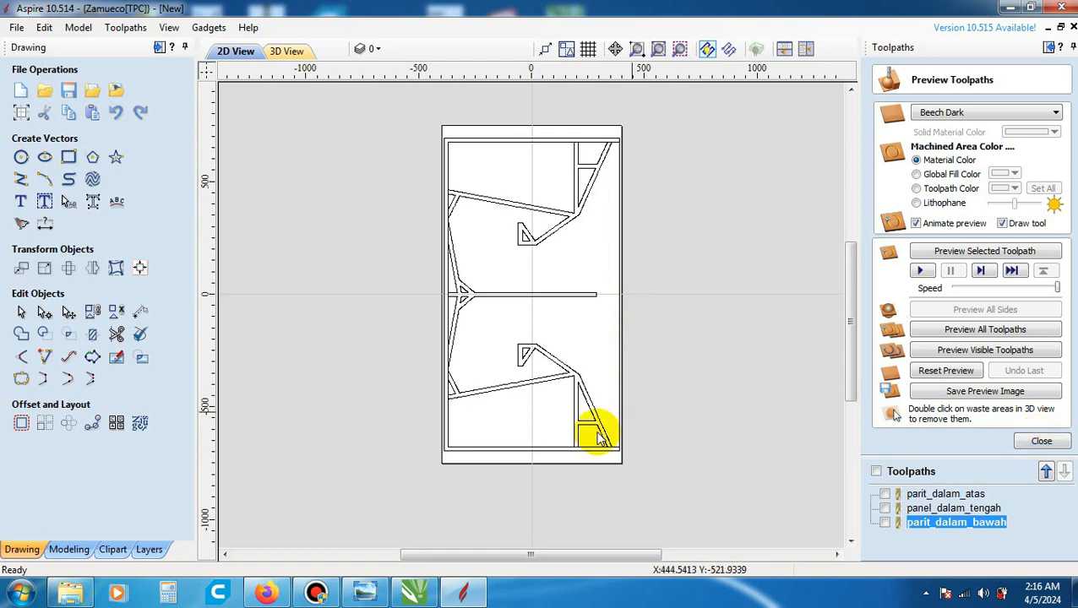
{"action": "scroll", "coordinate": [573, 447], "scroll_direction": "up", "scroll_amount": 2}
{"action": "scroll", "coordinate": [637, 465], "scroll_direction": "up", "scroll_amount": 1}
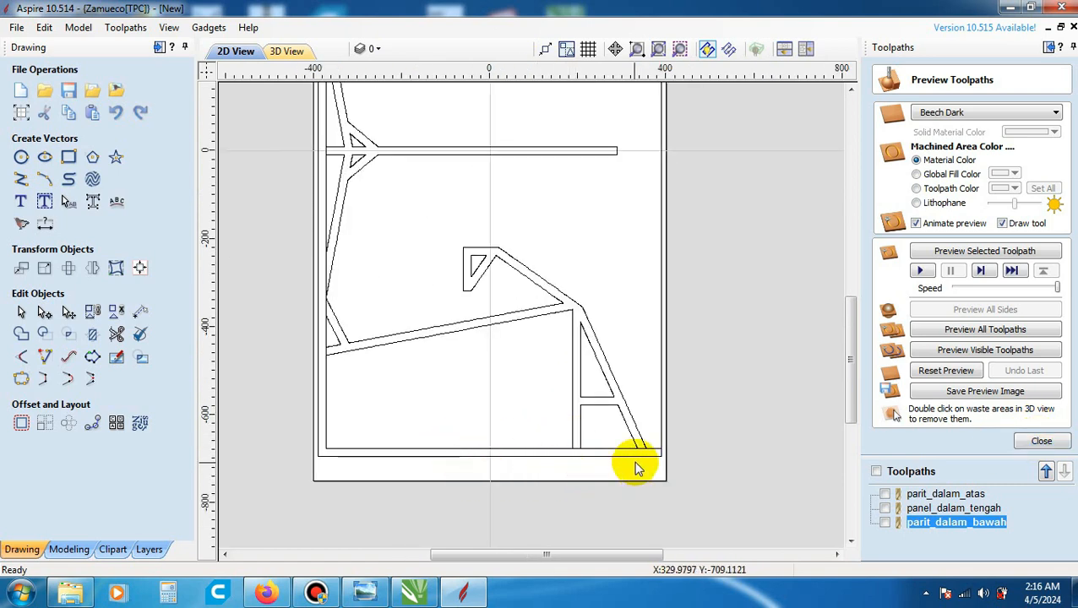
{"action": "scroll", "coordinate": [638, 474], "scroll_direction": "down", "scroll_amount": 2}
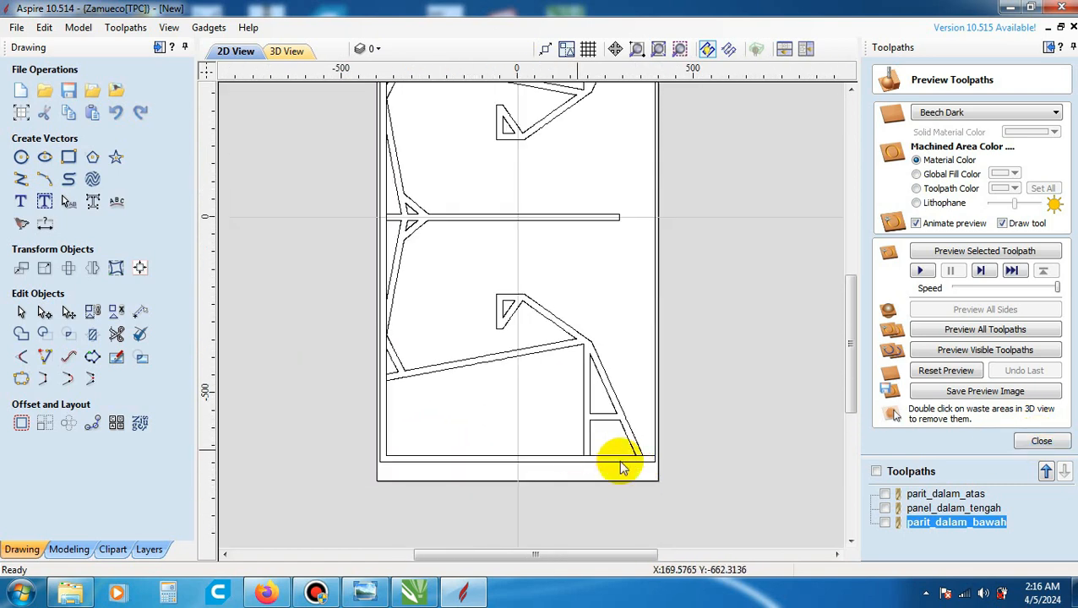
{"action": "left_click", "coordinate": [1056, 441]}
{"action": "scroll", "coordinate": [626, 444], "scroll_direction": "down", "scroll_amount": 1}
{"action": "scroll", "coordinate": [513, 459], "scroll_direction": "up", "scroll_amount": 5}
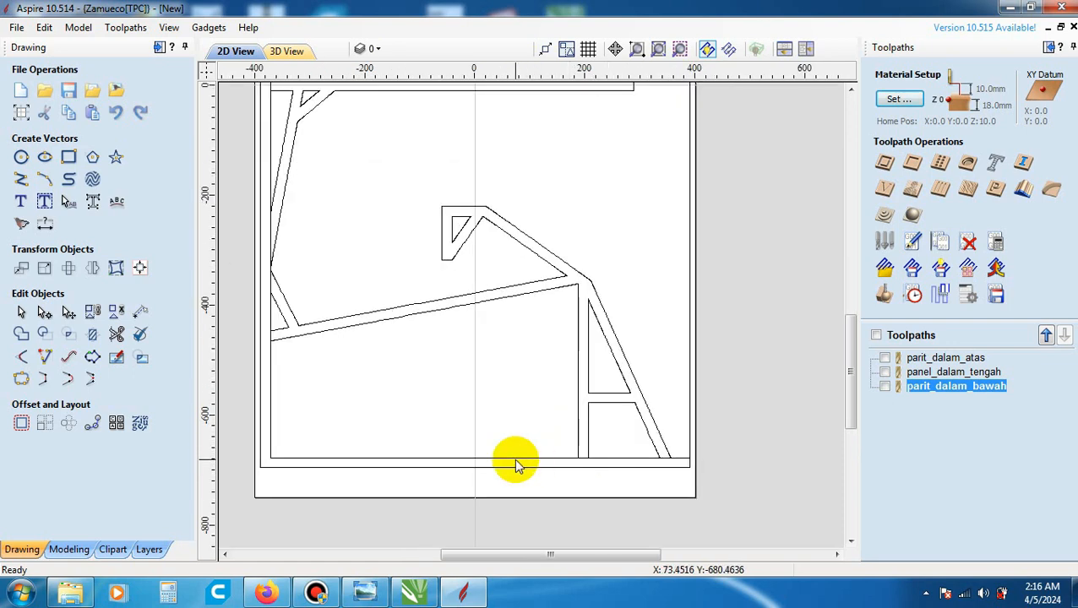
{"action": "scroll", "coordinate": [513, 460], "scroll_direction": "down", "scroll_amount": 4}
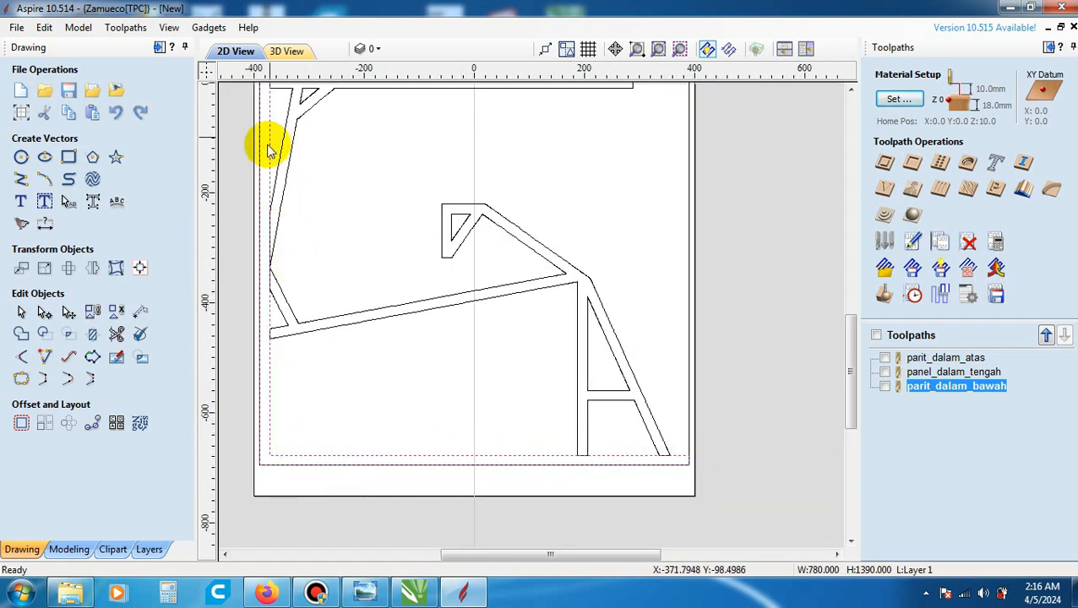
{"action": "scroll", "coordinate": [549, 452], "scroll_direction": "down", "scroll_amount": 2}
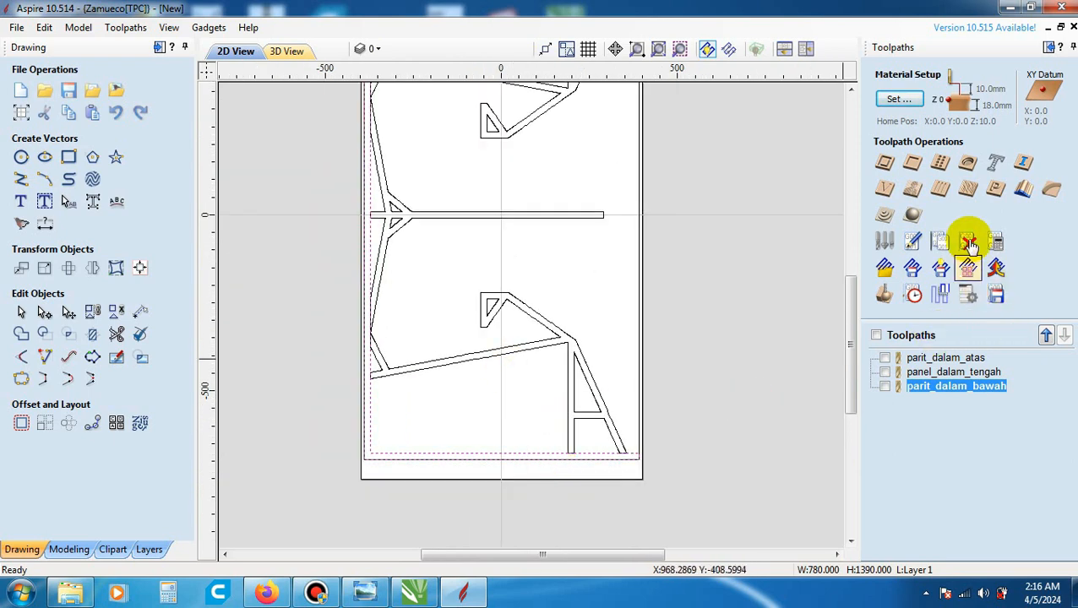
{"action": "scroll", "coordinate": [553, 329], "scroll_direction": "down", "scroll_amount": 2}
{"action": "scroll", "coordinate": [531, 149], "scroll_direction": "up", "scroll_amount": 2}
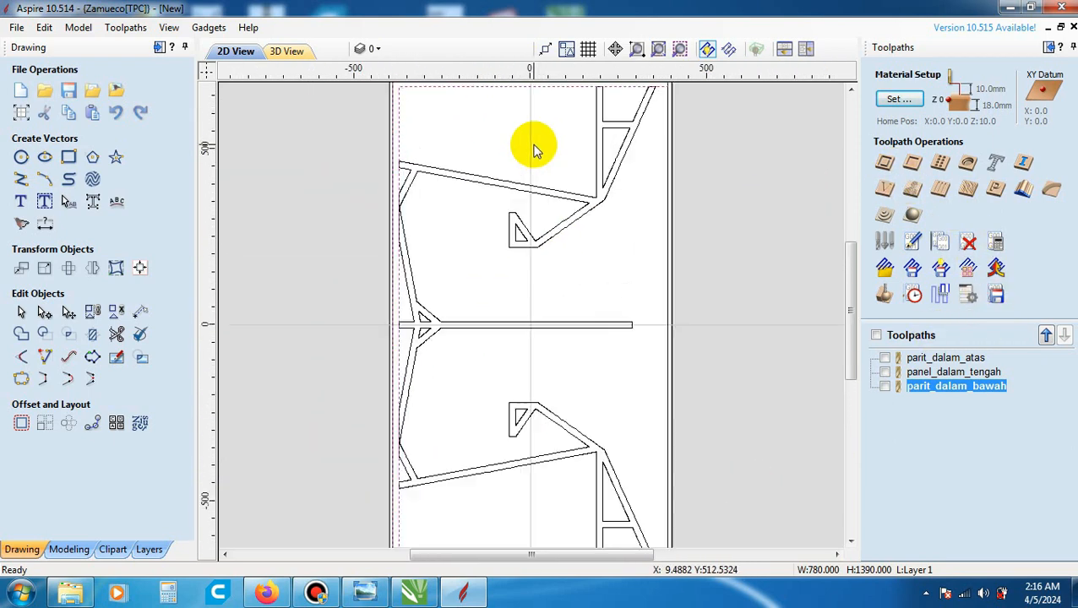
- Create a 5 mm deep pocket toolpath on the outer groove with the 6 mm end mill, named parit_luar
{"action": "left_click", "coordinate": [911, 165]}
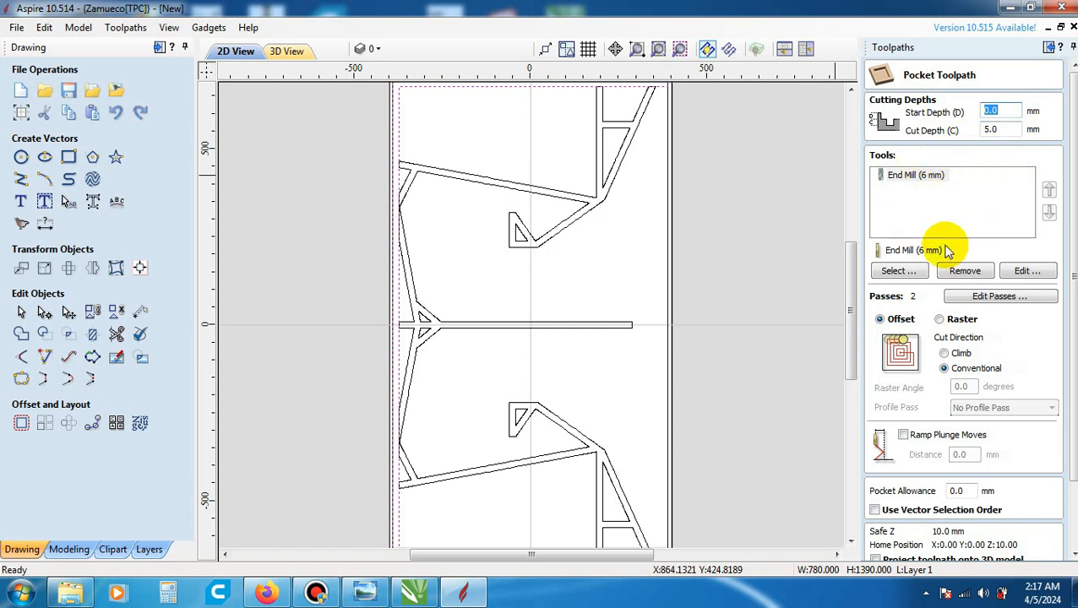
{"action": "left_click_drag", "start_coordinate": [1074, 276], "coordinate": [1073, 314]}
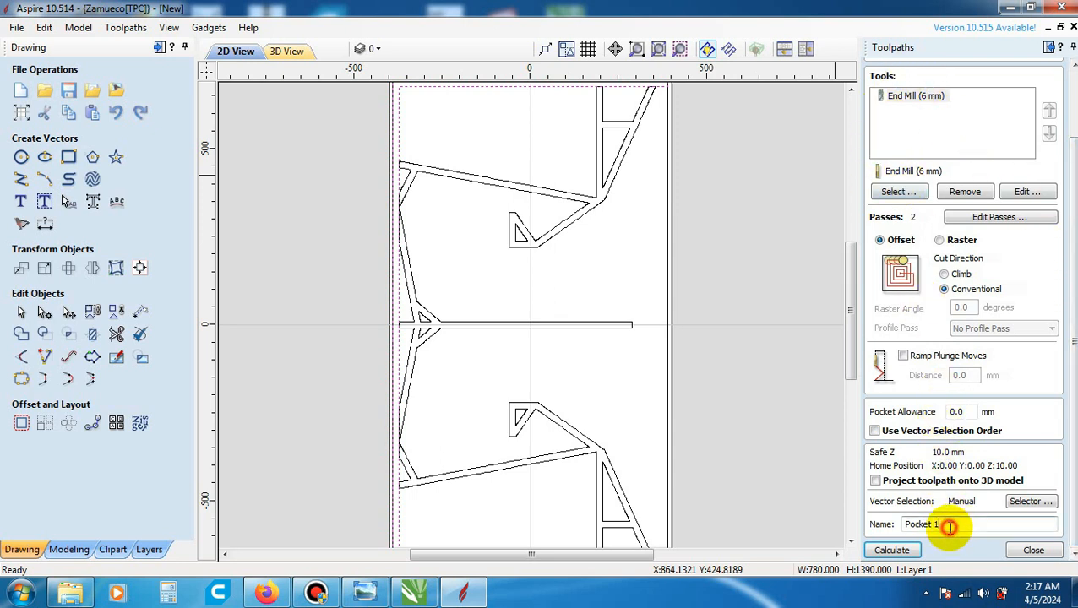
{"action": "left_click_drag", "start_coordinate": [948, 526], "coordinate": [884, 517]}
{"action": "type", "text": "parit_luar"}
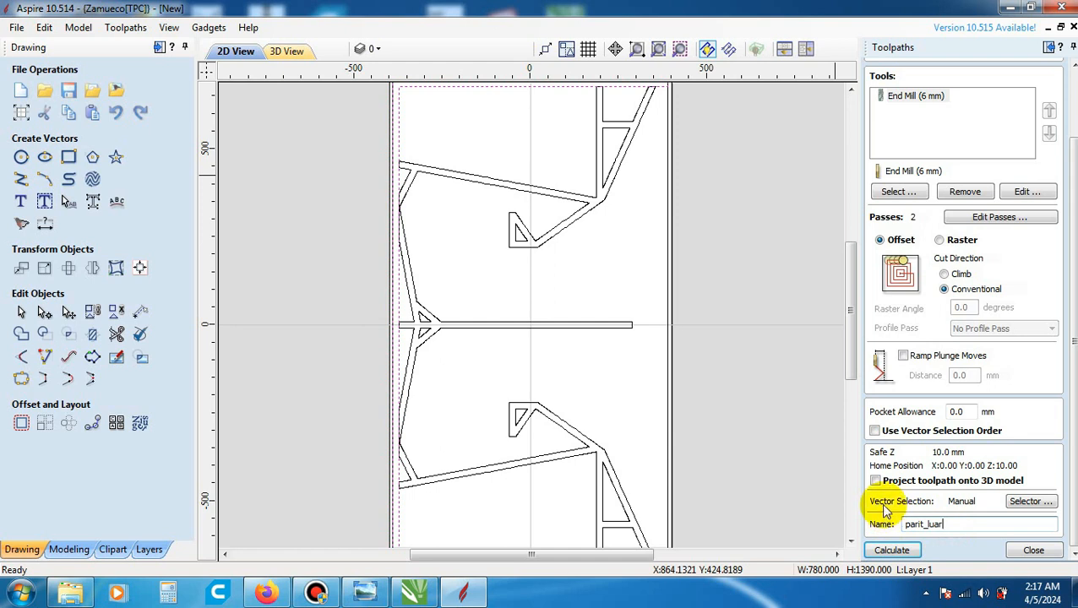
{"action": "left_click", "coordinate": [913, 552]}
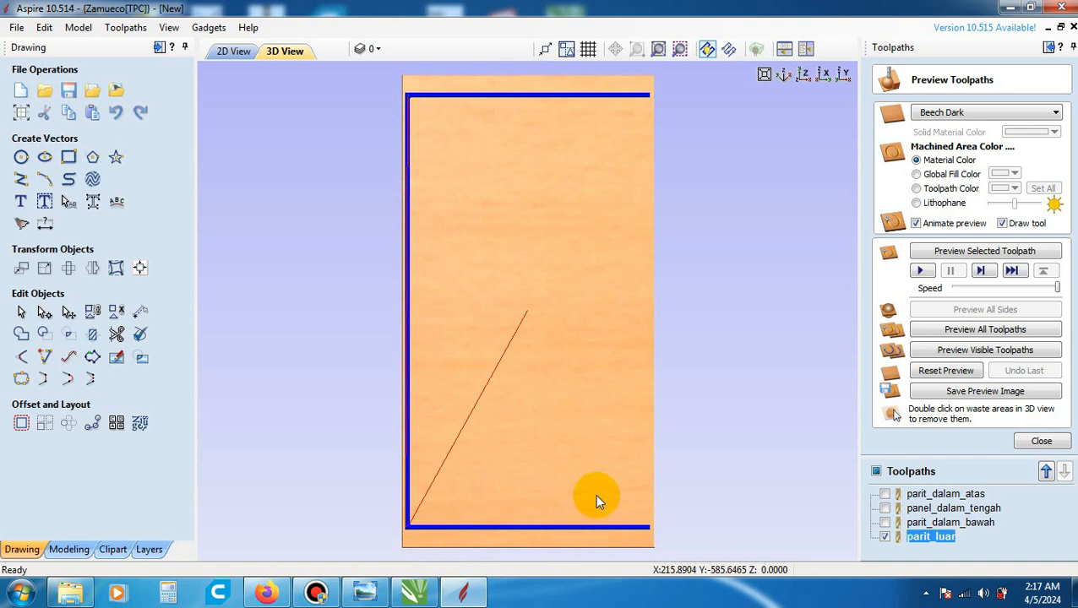
{"action": "left_click", "coordinate": [1062, 444]}
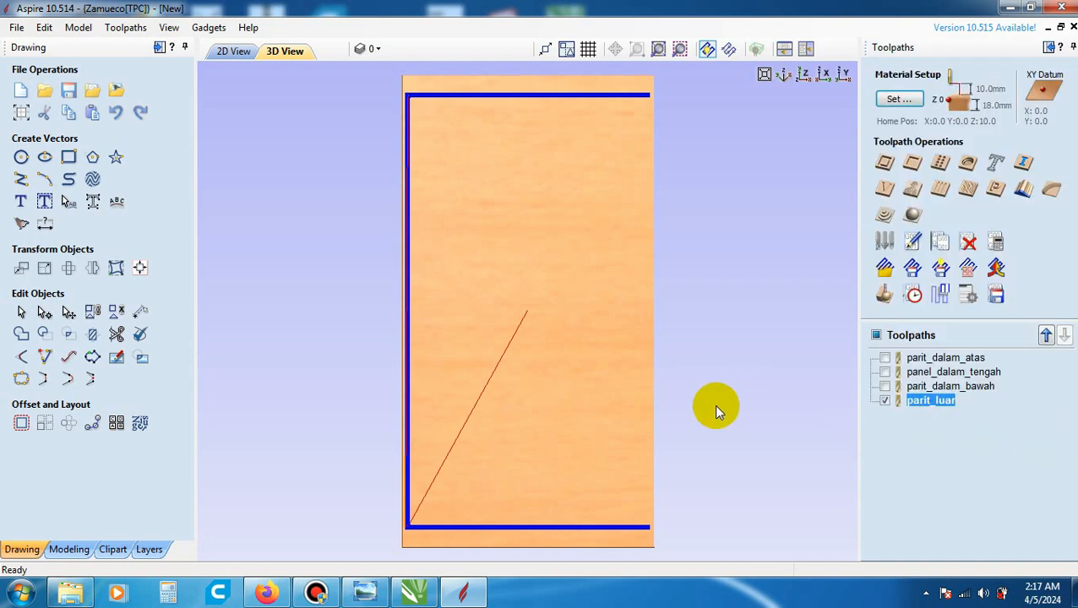
- Inspect the parit_luar toolpath around the panel border in the 2D view, including the lower edge
{"action": "left_click", "coordinate": [226, 57]}
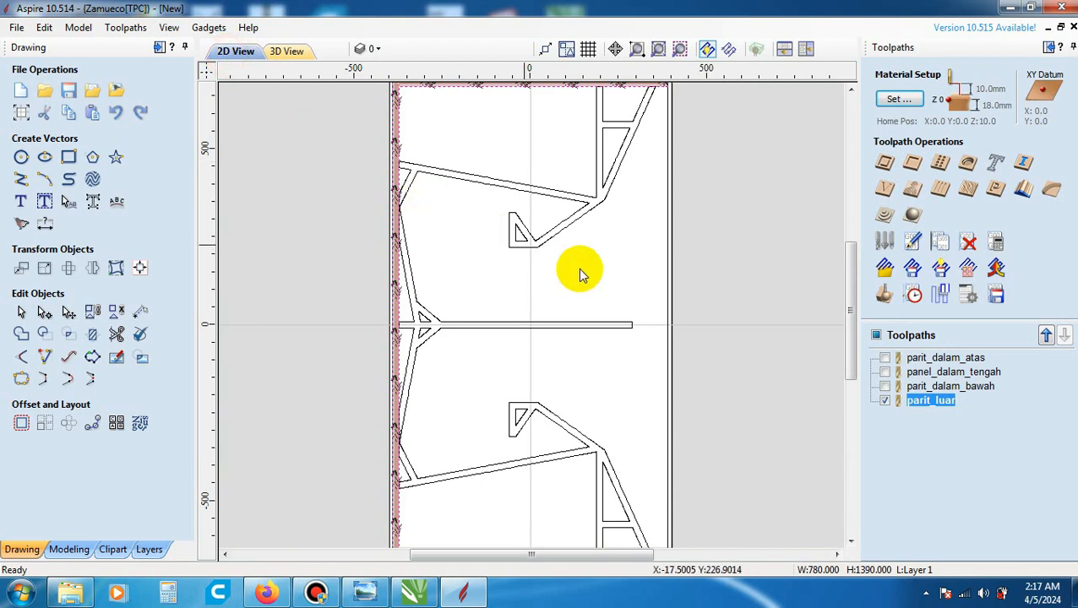
{"action": "scroll", "coordinate": [702, 299], "scroll_direction": "down", "scroll_amount": 1}
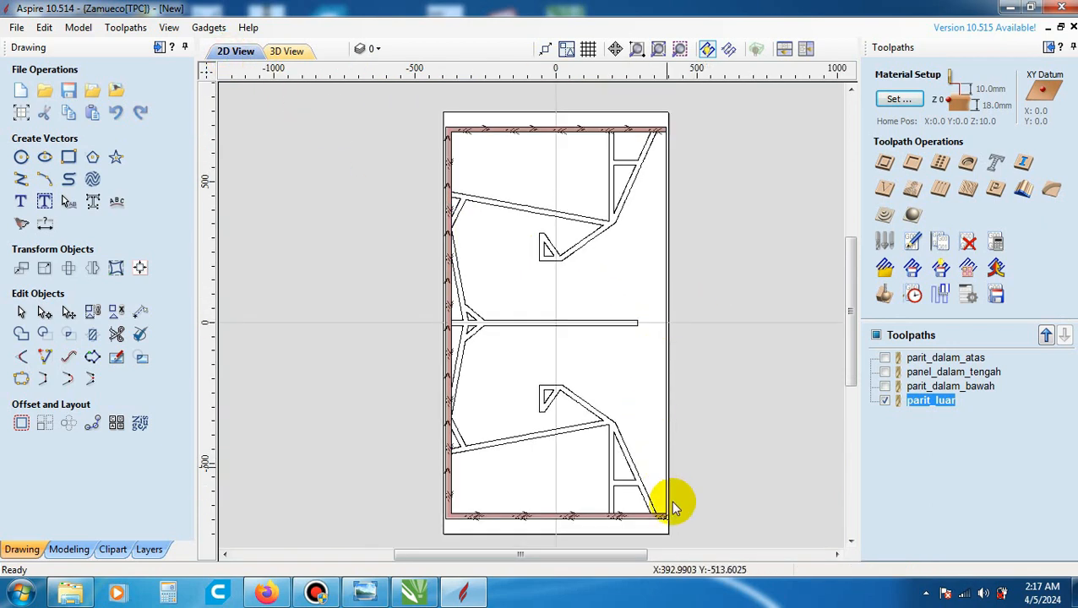
{"action": "scroll", "coordinate": [667, 541], "scroll_direction": "up", "scroll_amount": 2}
{"action": "scroll", "coordinate": [673, 377], "scroll_direction": "down", "scroll_amount": 2}
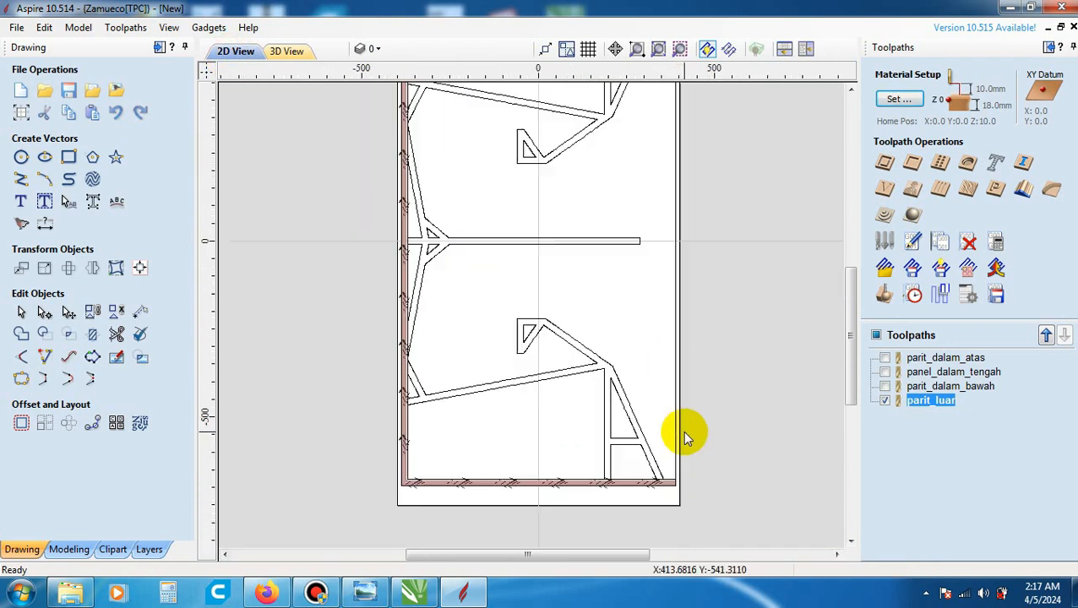
{"action": "scroll", "coordinate": [691, 409], "scroll_direction": "down", "scroll_amount": 1}
{"action": "scroll", "coordinate": [629, 431], "scroll_direction": "down", "scroll_amount": 1}
{"action": "scroll", "coordinate": [613, 436], "scroll_direction": "up", "scroll_amount": 4}
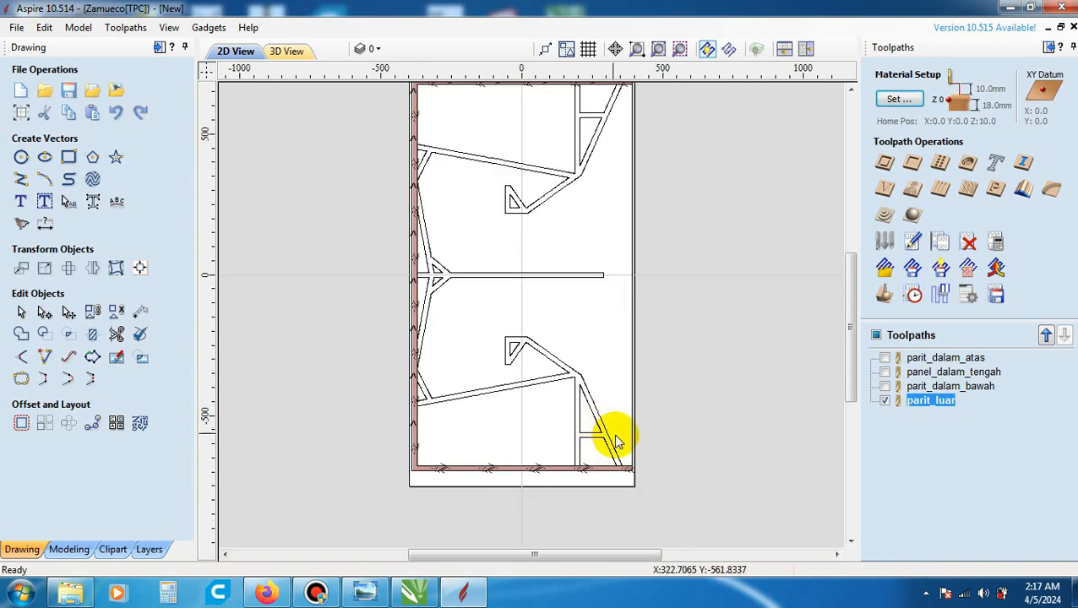
{"action": "scroll", "coordinate": [591, 439], "scroll_direction": "down", "scroll_amount": 1}
{"action": "scroll", "coordinate": [540, 450], "scroll_direction": "up", "scroll_amount": 2}
{"action": "scroll", "coordinate": [609, 431], "scroll_direction": "down", "scroll_amount": 2}
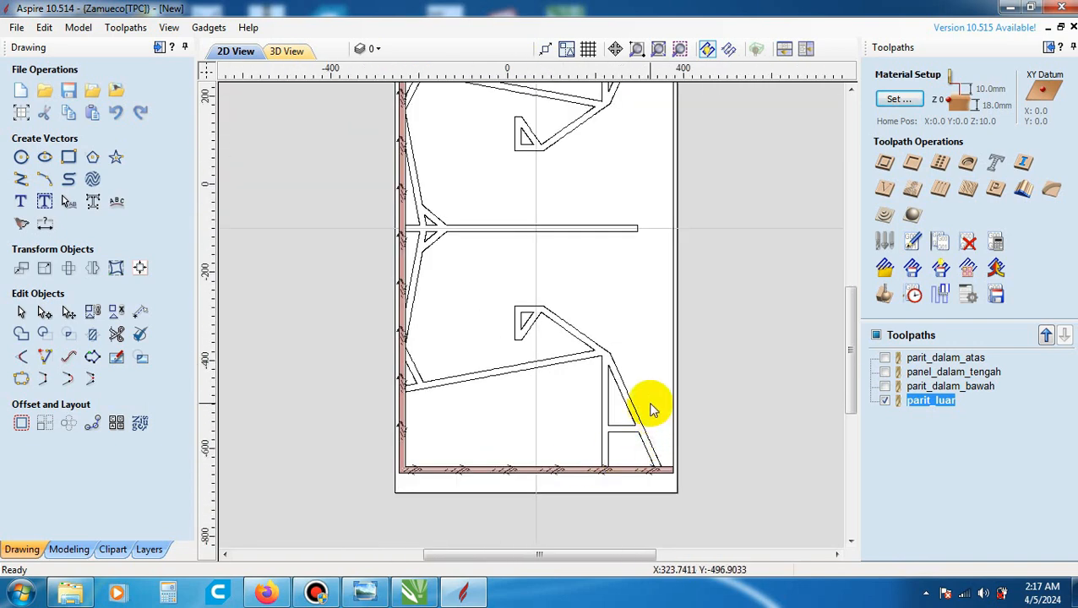
- Select the panel's outer outline and set up a profile toolpath outside it with a 20 mm cut depth
{"action": "scroll", "coordinate": [675, 380], "scroll_direction": "up", "scroll_amount": 2}
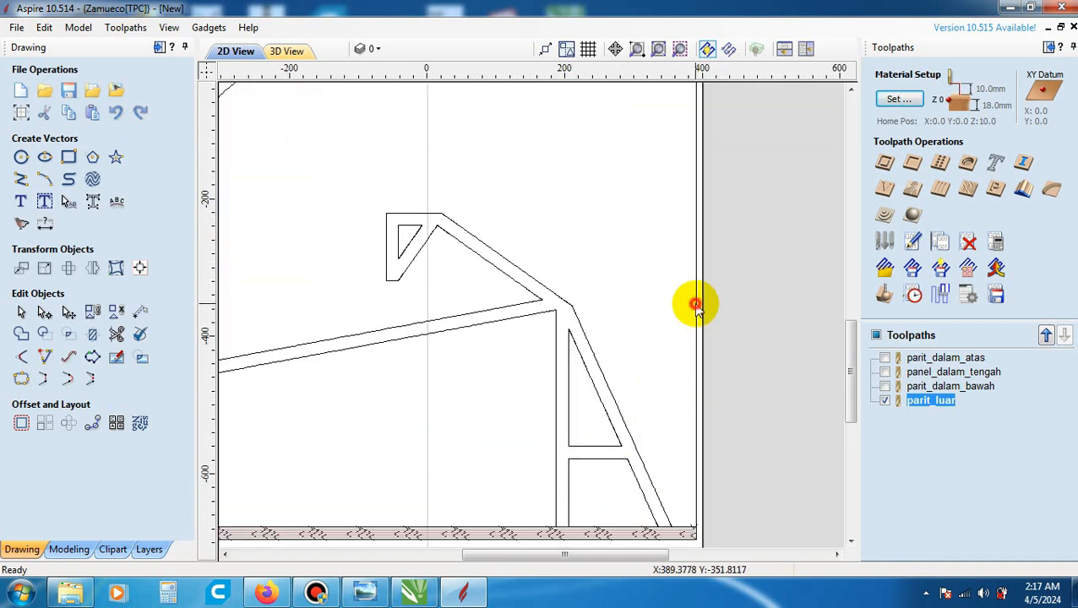
{"action": "scroll", "coordinate": [722, 401], "scroll_direction": "down", "scroll_amount": 4}
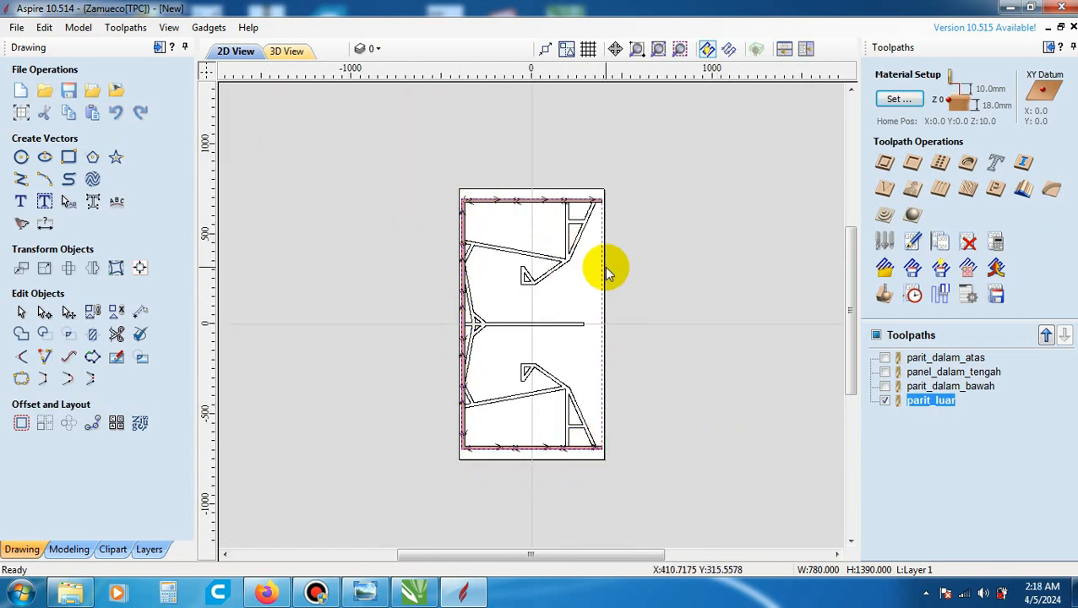
{"action": "scroll", "coordinate": [604, 270], "scroll_direction": "up", "scroll_amount": 1}
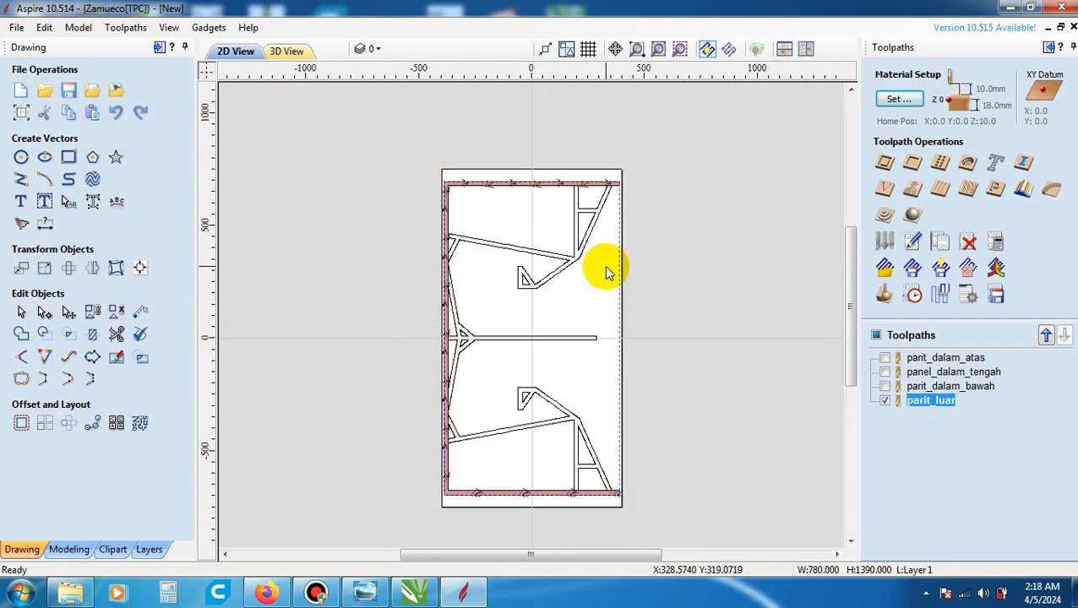
{"action": "left_click", "coordinate": [884, 164]}
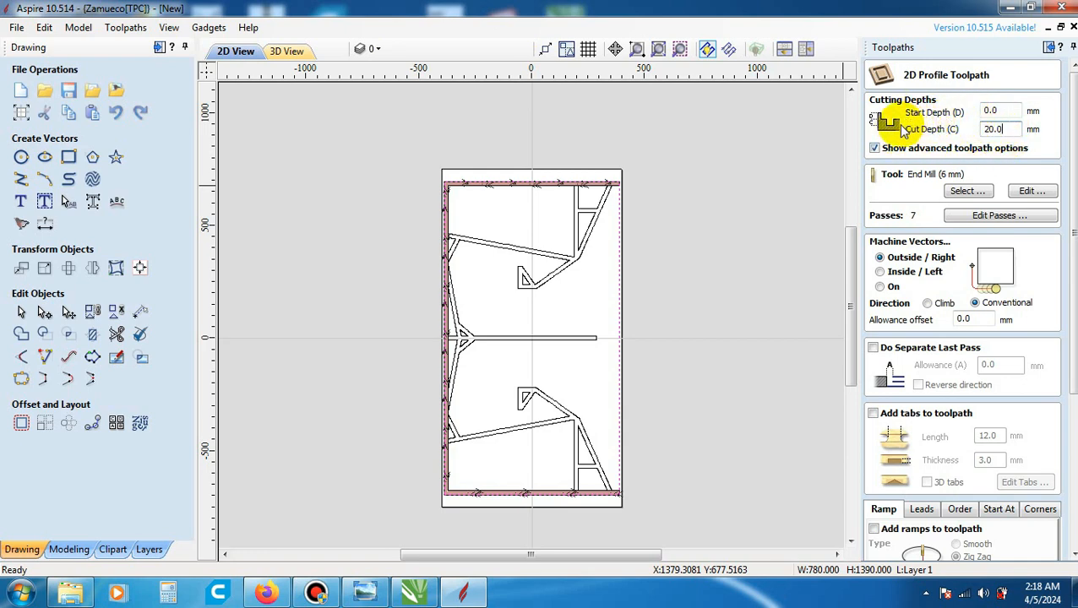
{"action": "left_click", "coordinate": [1004, 129]}
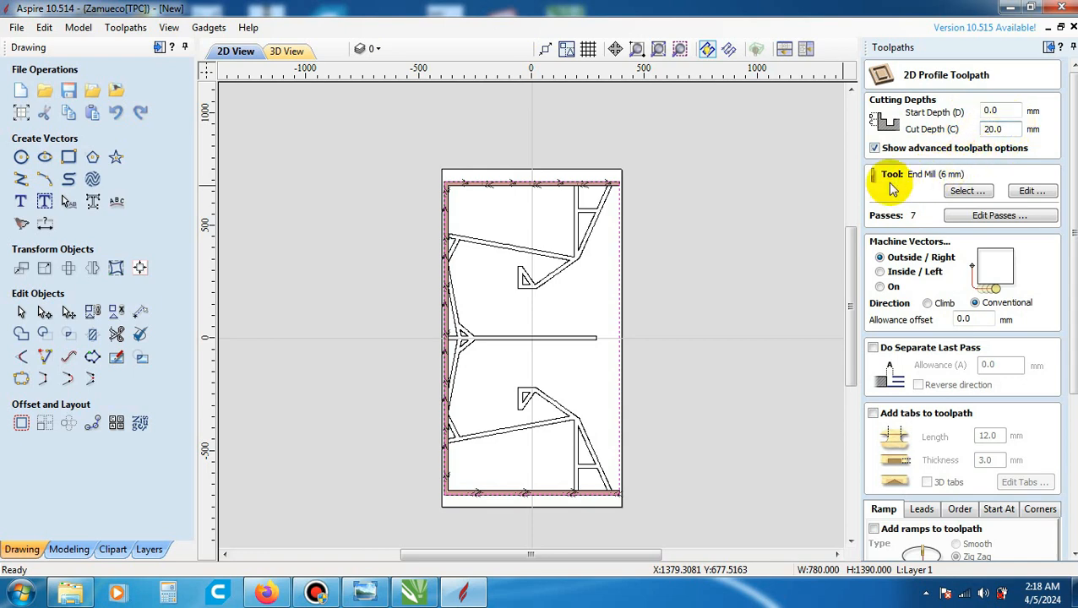
- Assign the 6 mm end mill with 3 mm pass depth, 1000 mm/min feed and 150 mm/min plunge to the profile toolpath, and clear the vector selection
{"action": "left_click", "coordinate": [968, 191]}
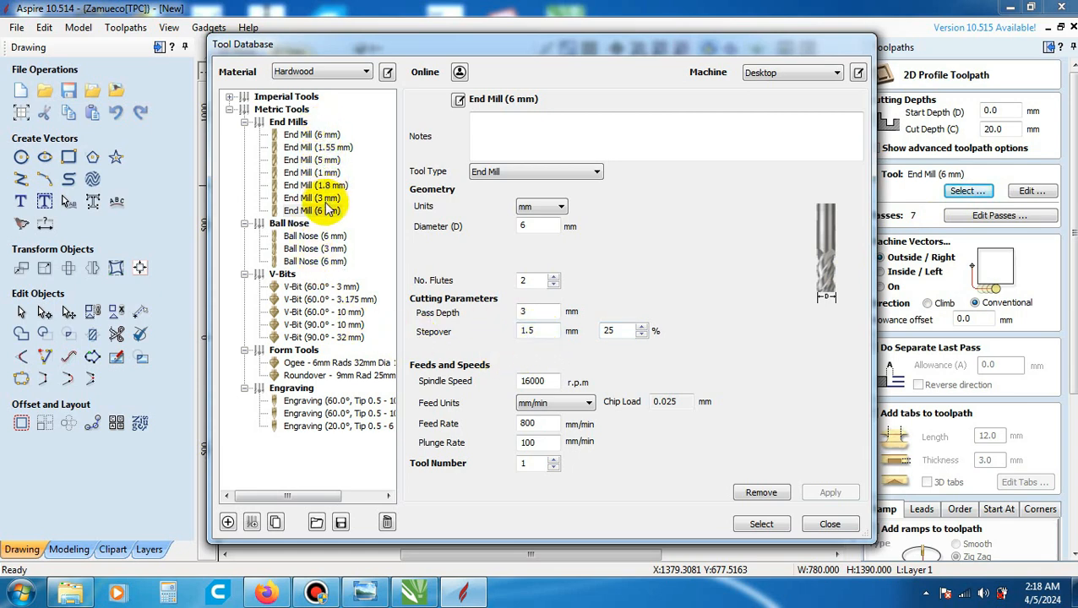
{"action": "left_click", "coordinate": [313, 135]}
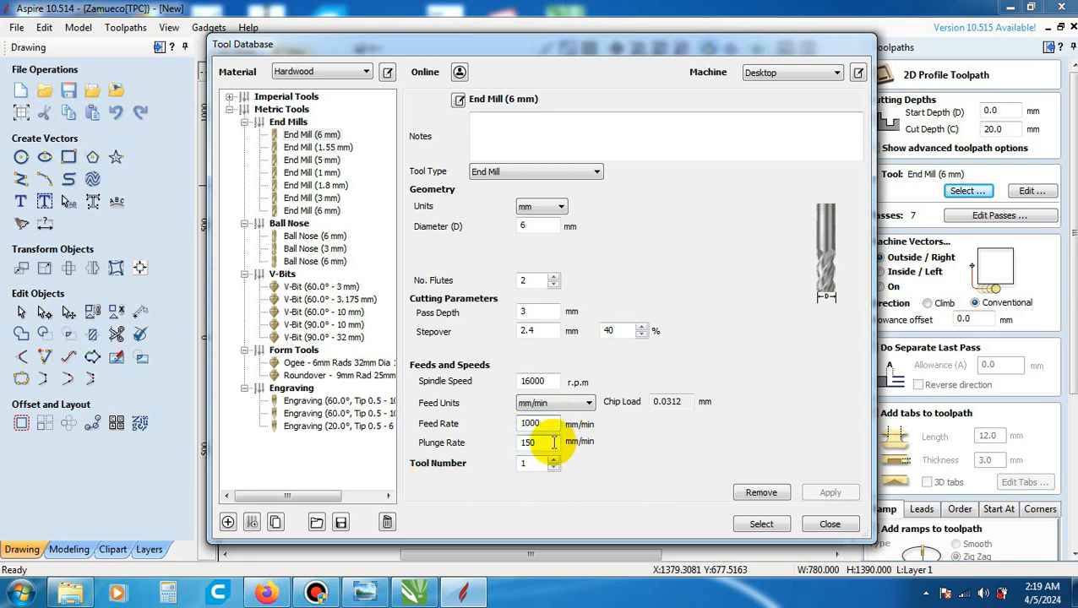
{"action": "left_click", "coordinate": [553, 442]}
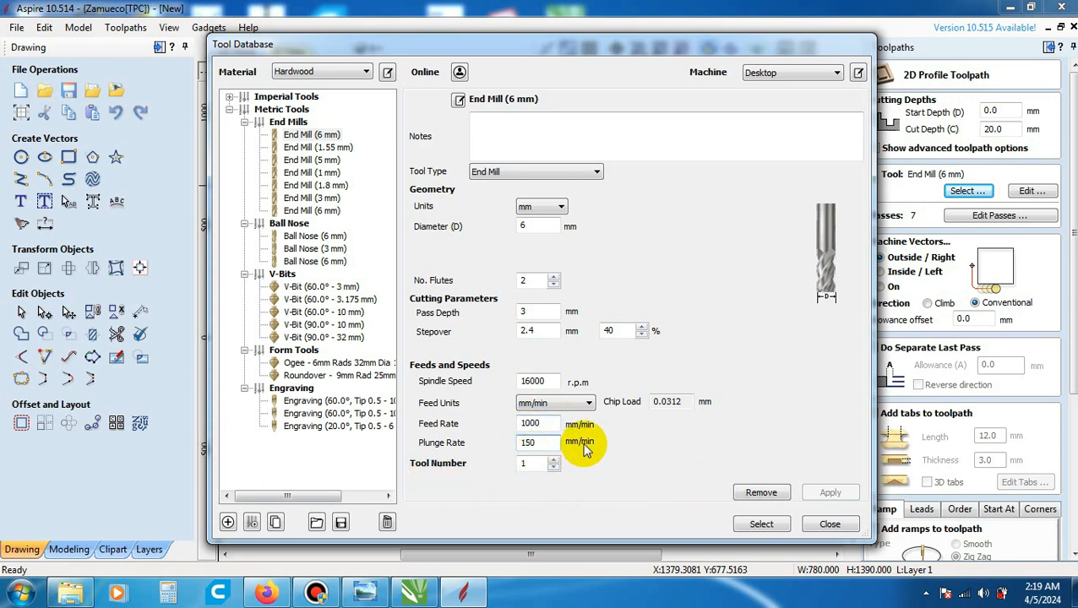
{"action": "left_click", "coordinate": [759, 524]}
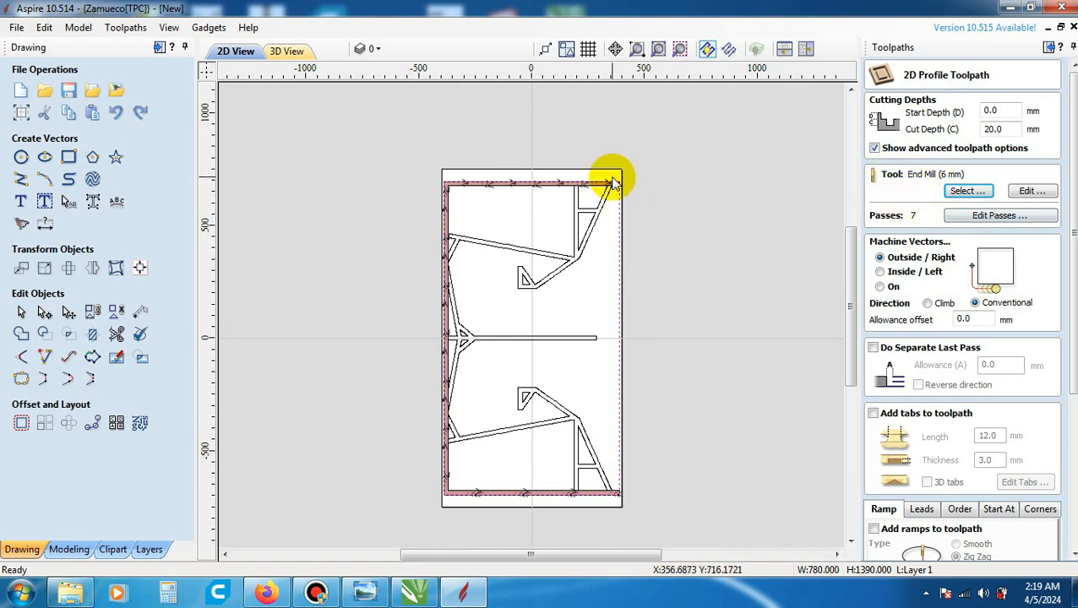
{"action": "left_click", "coordinate": [629, 232]}
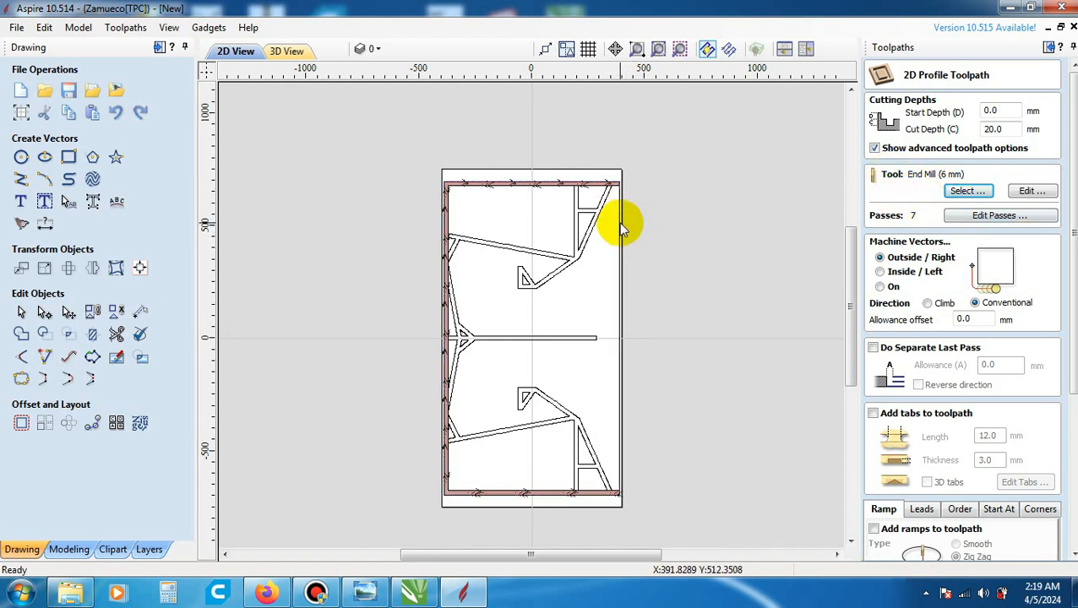
- Reselect the panel's outer outline and compare the Inside / Left and On machining options, ending on Outside / Right for the profile cut
{"action": "scroll", "coordinate": [619, 221], "scroll_direction": "up", "scroll_amount": 3}
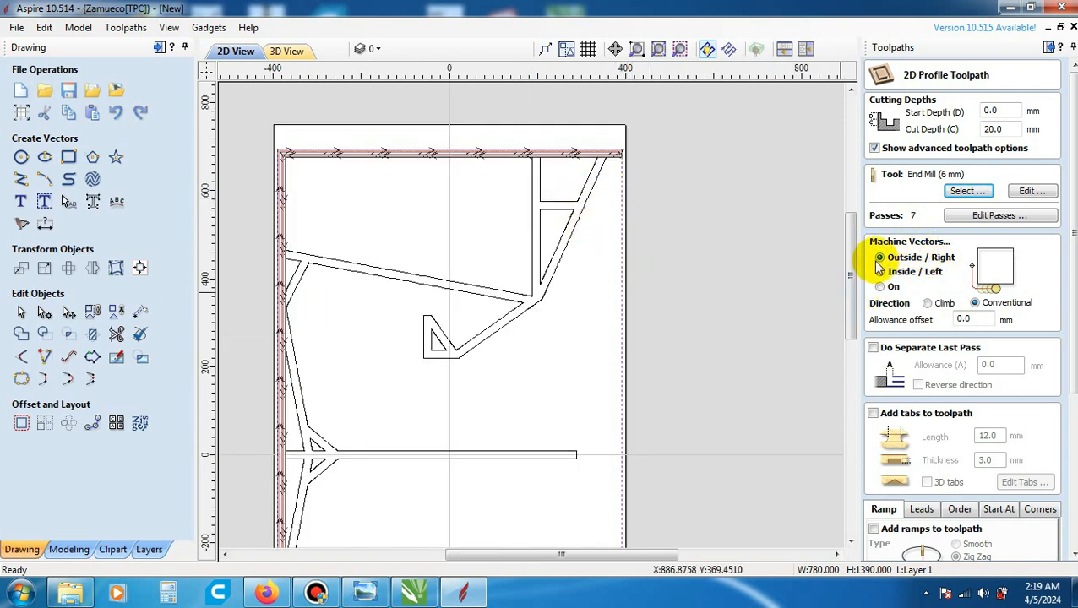
{"action": "scroll", "coordinate": [630, 327], "scroll_direction": "up", "scroll_amount": 3}
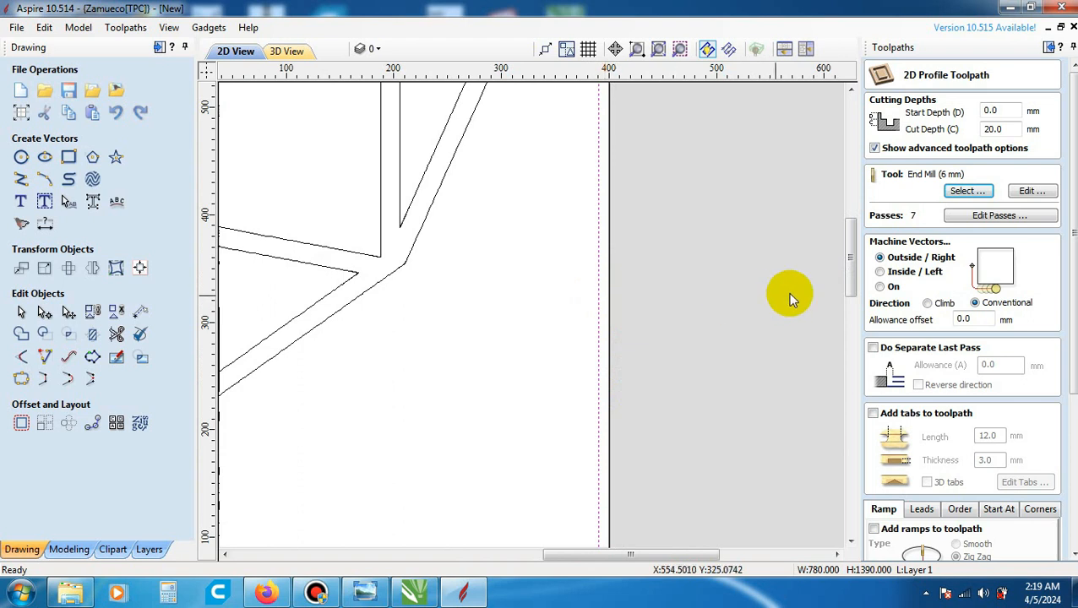
{"action": "left_click", "coordinate": [880, 272]}
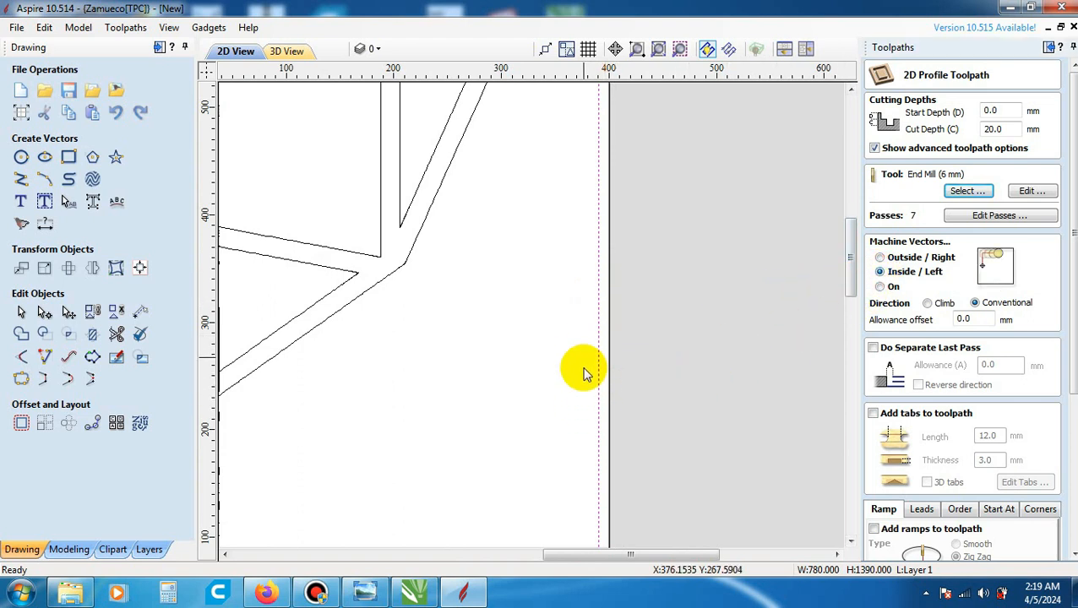
{"action": "left_click", "coordinate": [882, 287]}
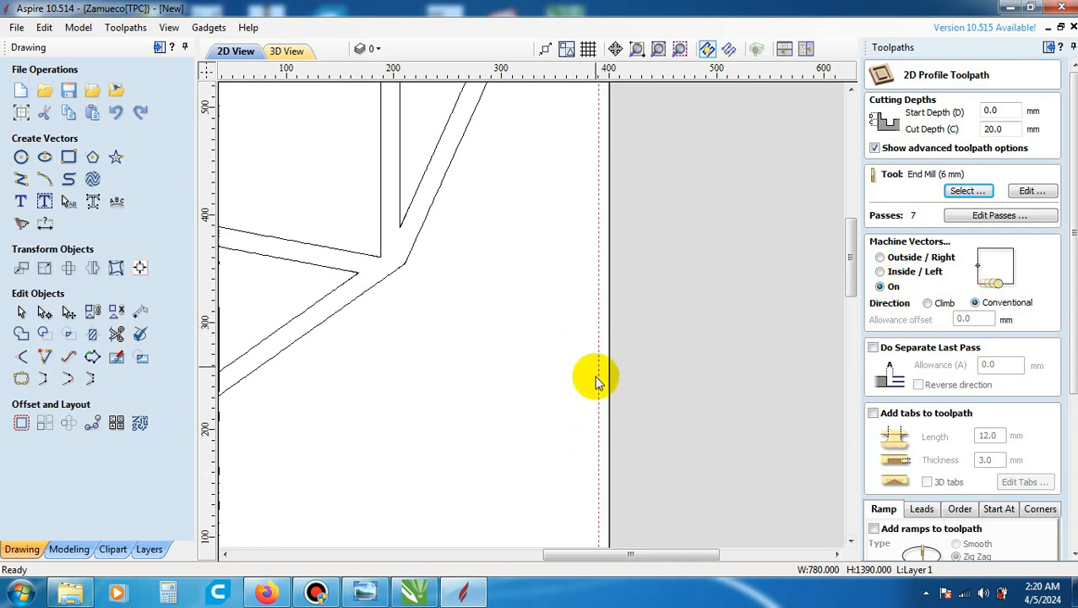
{"action": "scroll", "coordinate": [636, 386], "scroll_direction": "down", "scroll_amount": 3}
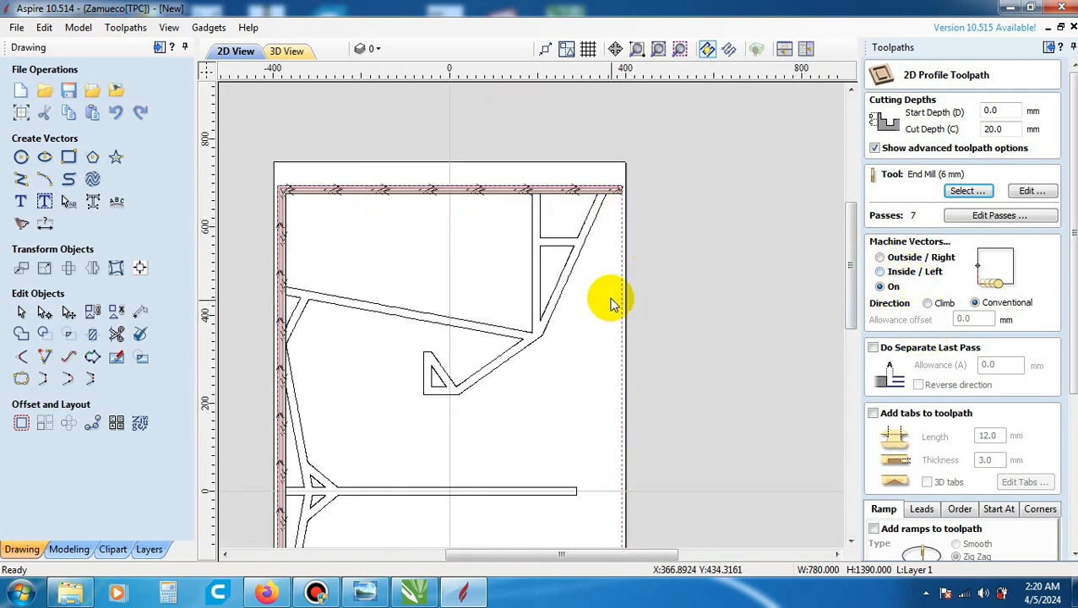
{"action": "scroll", "coordinate": [609, 298], "scroll_direction": "up", "scroll_amount": 4}
{"action": "scroll", "coordinate": [638, 330], "scroll_direction": "up", "scroll_amount": 1}
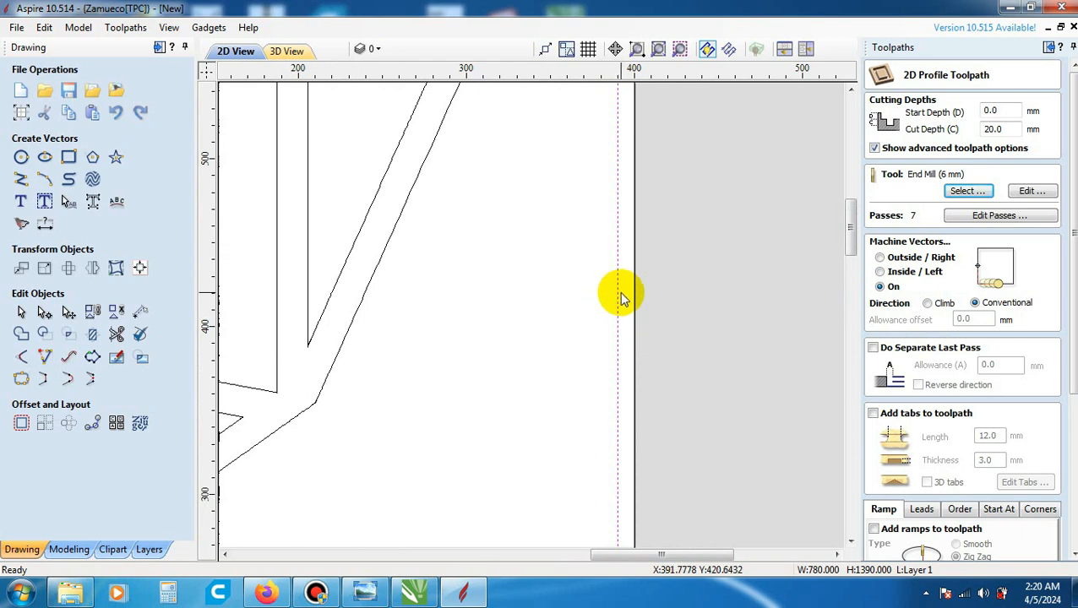
{"action": "left_click", "coordinate": [880, 258]}
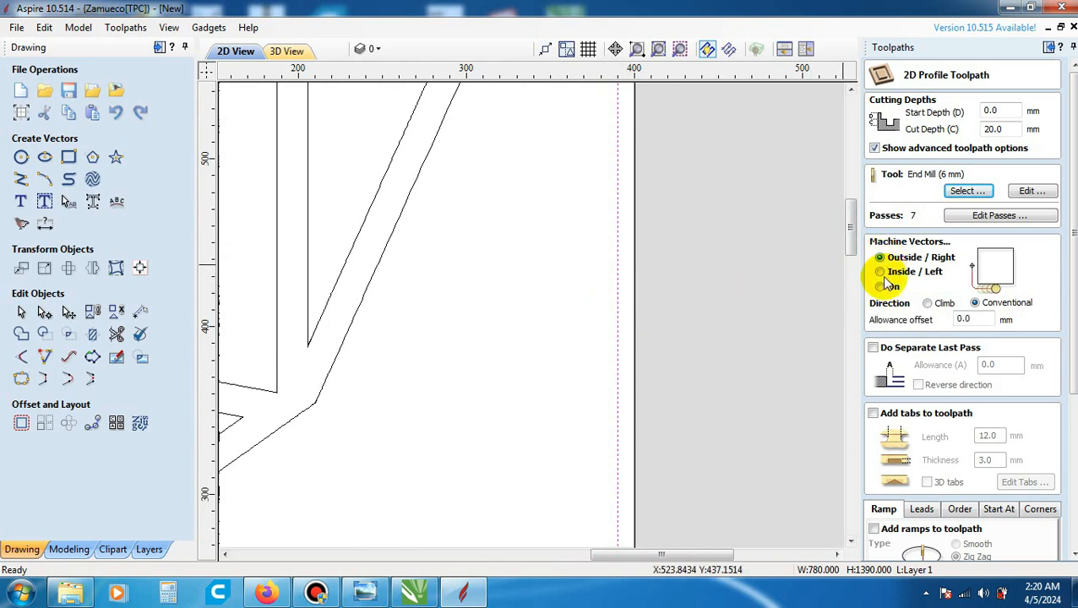
{"action": "scroll", "coordinate": [617, 397], "scroll_direction": "down", "scroll_amount": 2}
{"action": "scroll", "coordinate": [629, 384], "scroll_direction": "down", "scroll_amount": 1}
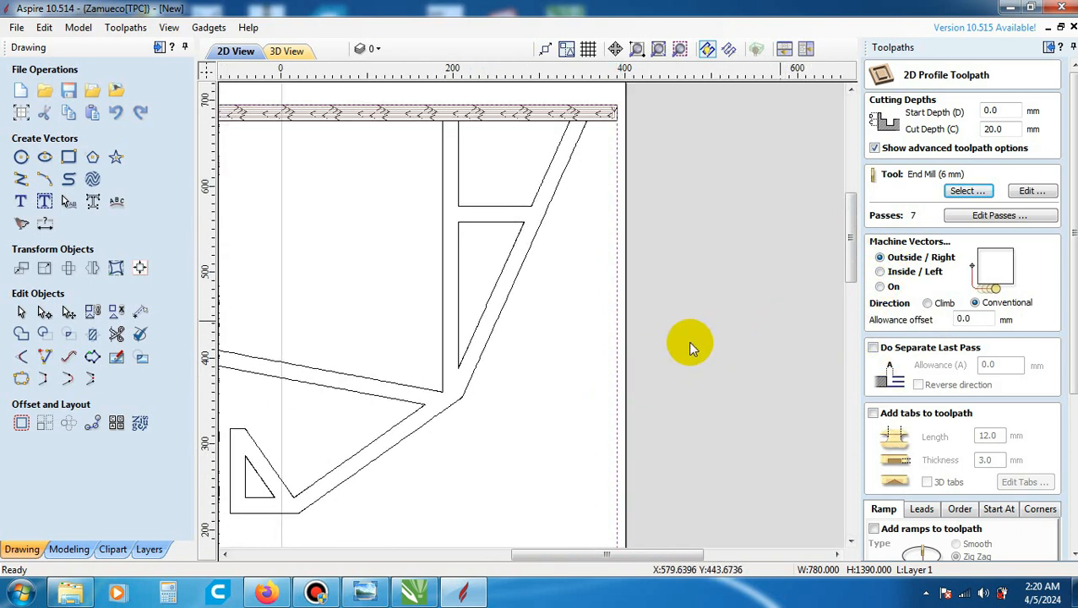
{"action": "scroll", "coordinate": [633, 343], "scroll_direction": "up", "scroll_amount": 3}
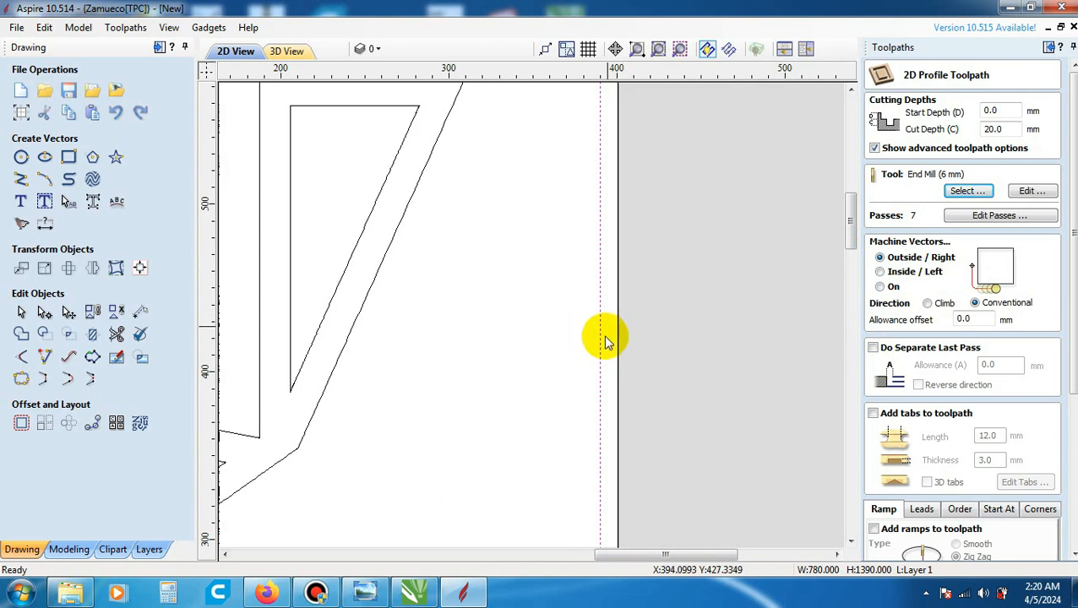
{"action": "scroll", "coordinate": [737, 347], "scroll_direction": "down", "scroll_amount": 3}
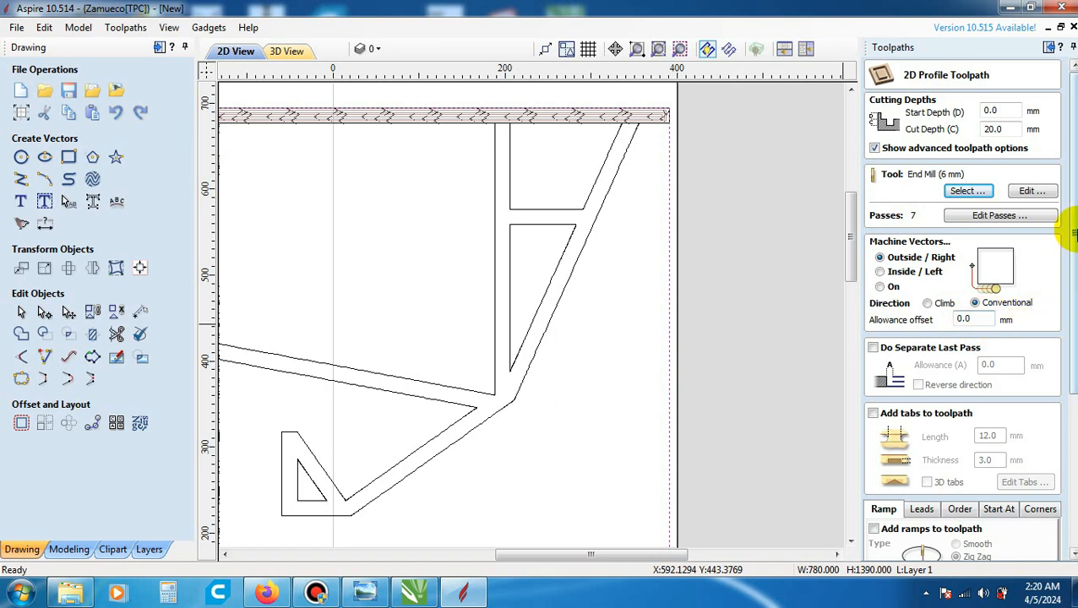
- Name the profile toolpath potongan luar and calculate it, accepting the cut through the material
{"action": "scroll", "coordinate": [1072, 206], "scroll_direction": "down", "scroll_amount": 1}
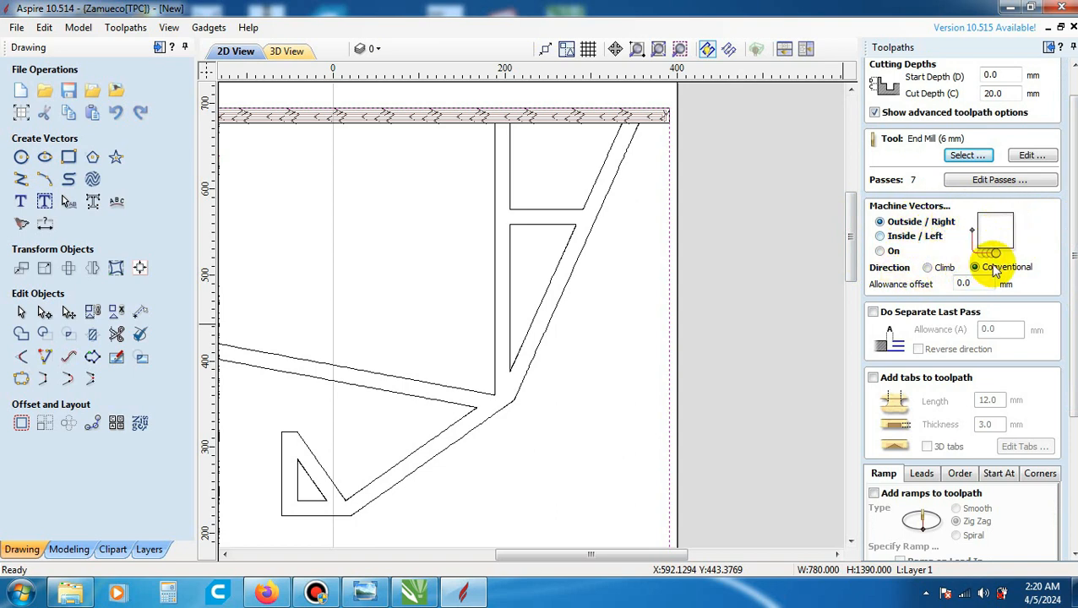
{"action": "left_click_drag", "start_coordinate": [1071, 216], "coordinate": [1071, 349]}
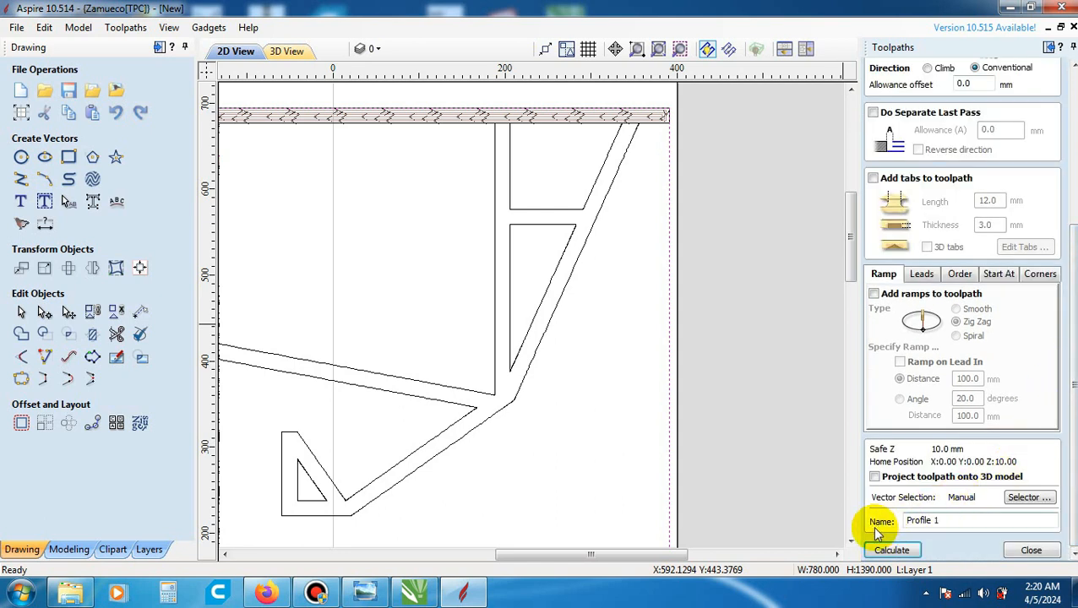
{"action": "left_click", "coordinate": [949, 519]}
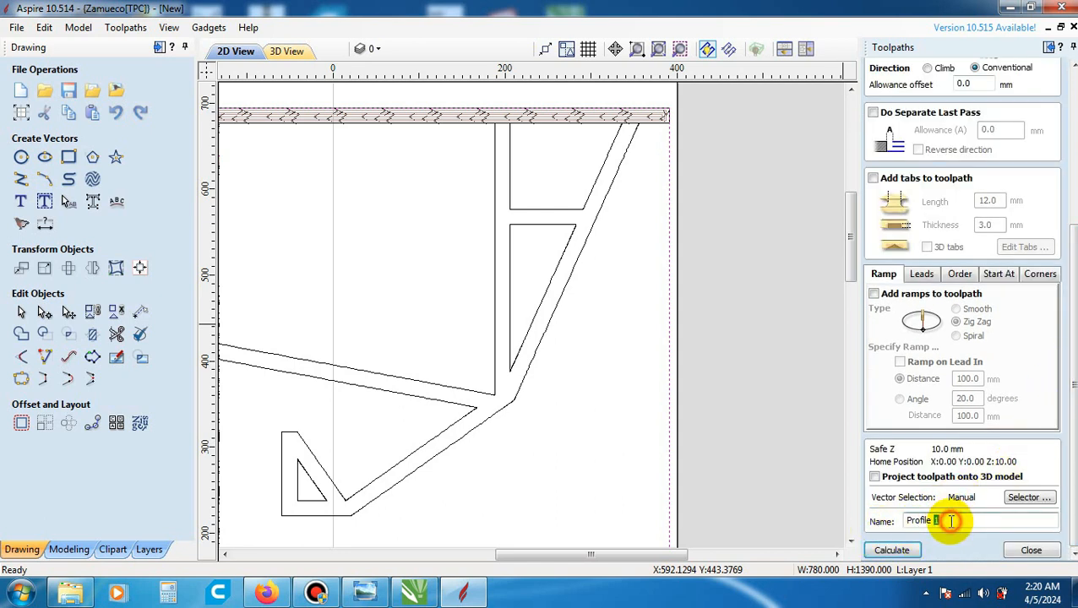
{"action": "left_click_drag", "start_coordinate": [950, 522], "coordinate": [889, 525]}
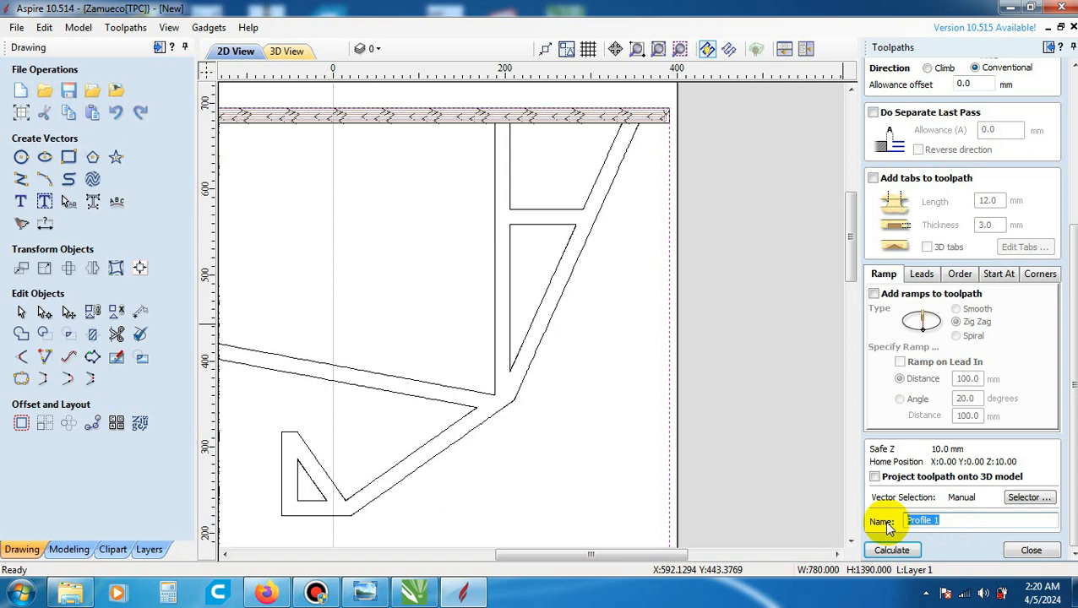
{"action": "type", "text": "potongan luar"}
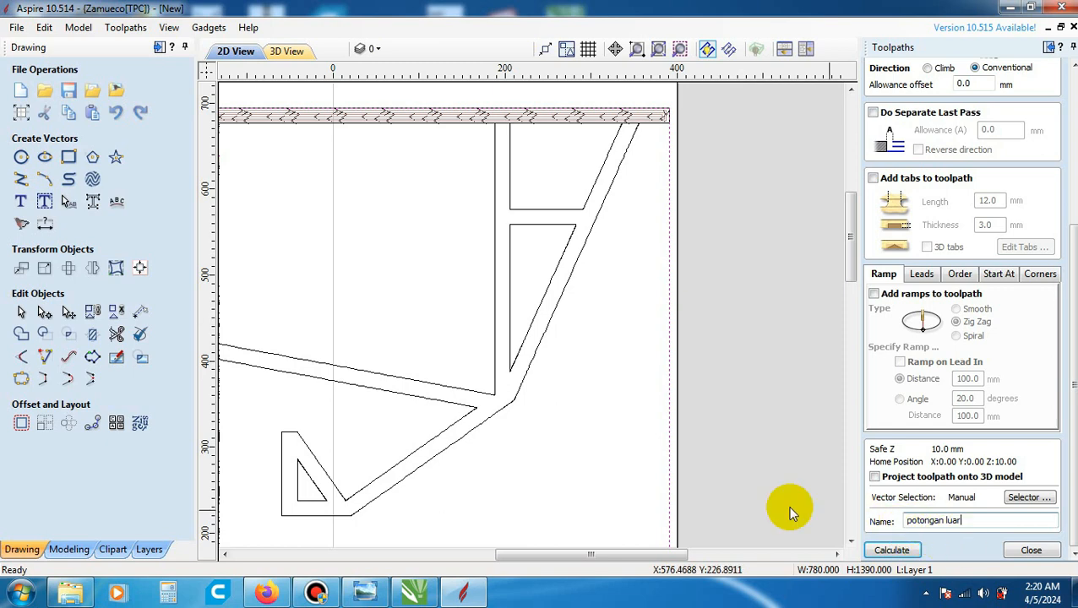
{"action": "scroll", "coordinate": [681, 411], "scroll_direction": "up", "scroll_amount": 2}
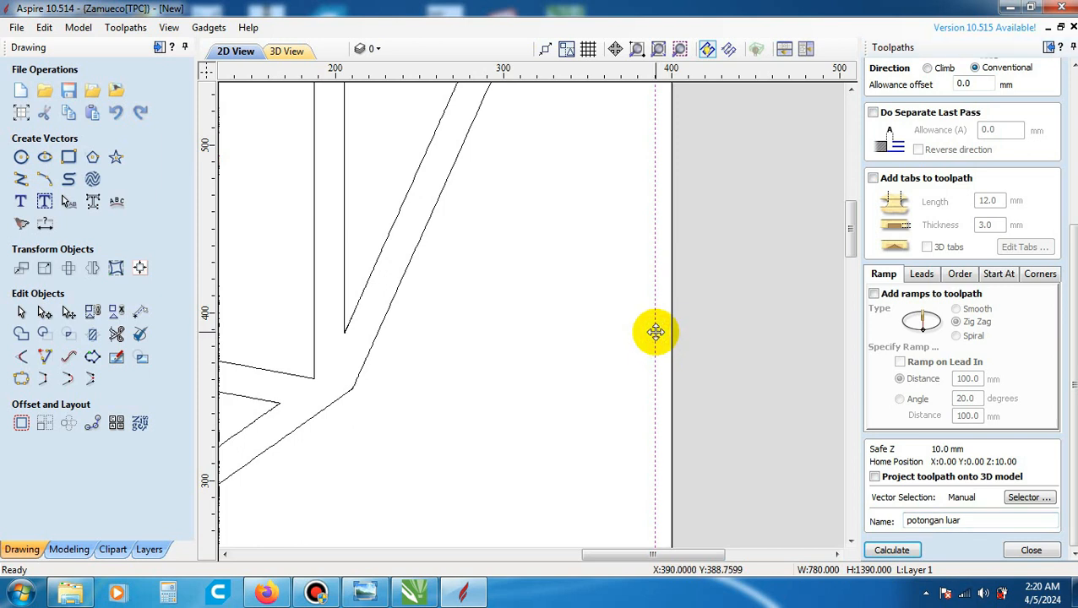
{"action": "scroll", "coordinate": [655, 331], "scroll_direction": "up", "scroll_amount": 3}
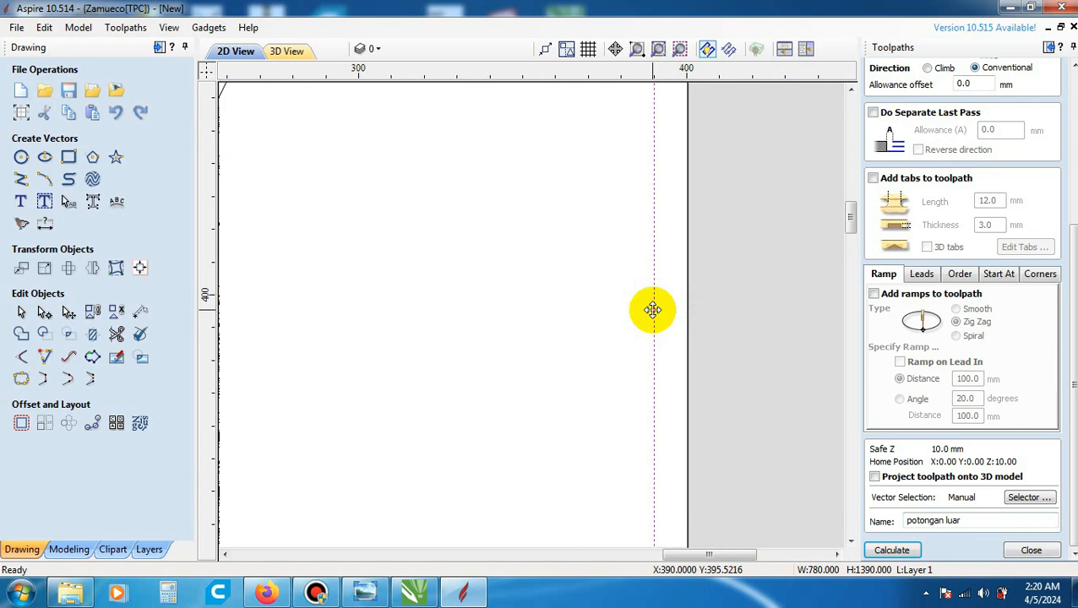
{"action": "left_click", "coordinate": [899, 550]}
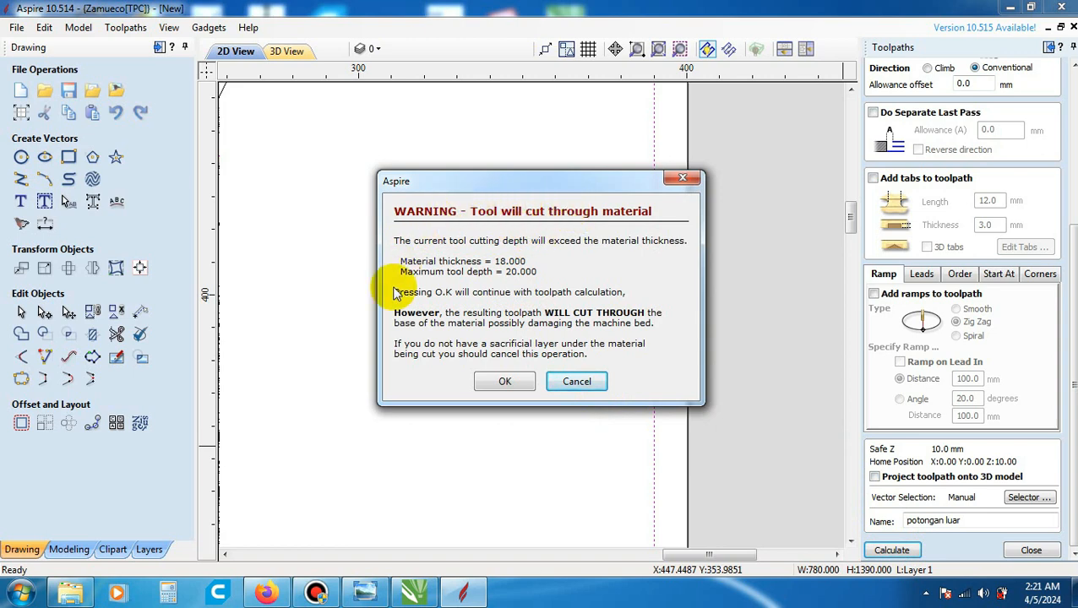
{"action": "left_click", "coordinate": [502, 382]}
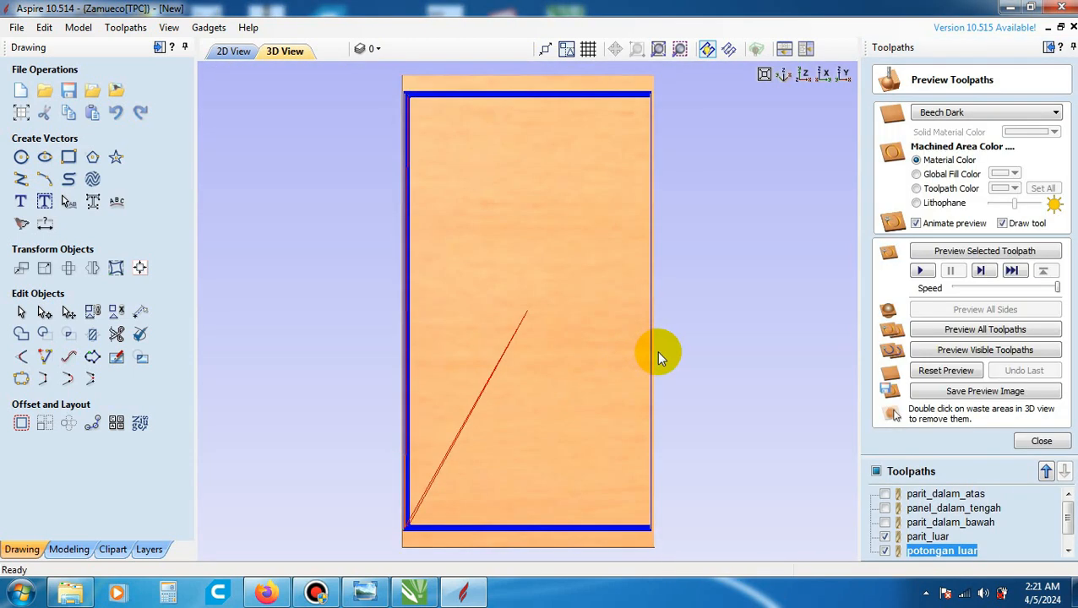
- Inspect the potongan luar toolpath along the panel edges in the 3D view, and close the toolpath preview
{"action": "scroll", "coordinate": [651, 186], "scroll_direction": "down", "scroll_amount": 1}
{"action": "scroll", "coordinate": [639, 253], "scroll_direction": "up", "scroll_amount": 2}
{"action": "scroll", "coordinate": [638, 252], "scroll_direction": "up", "scroll_amount": 3}
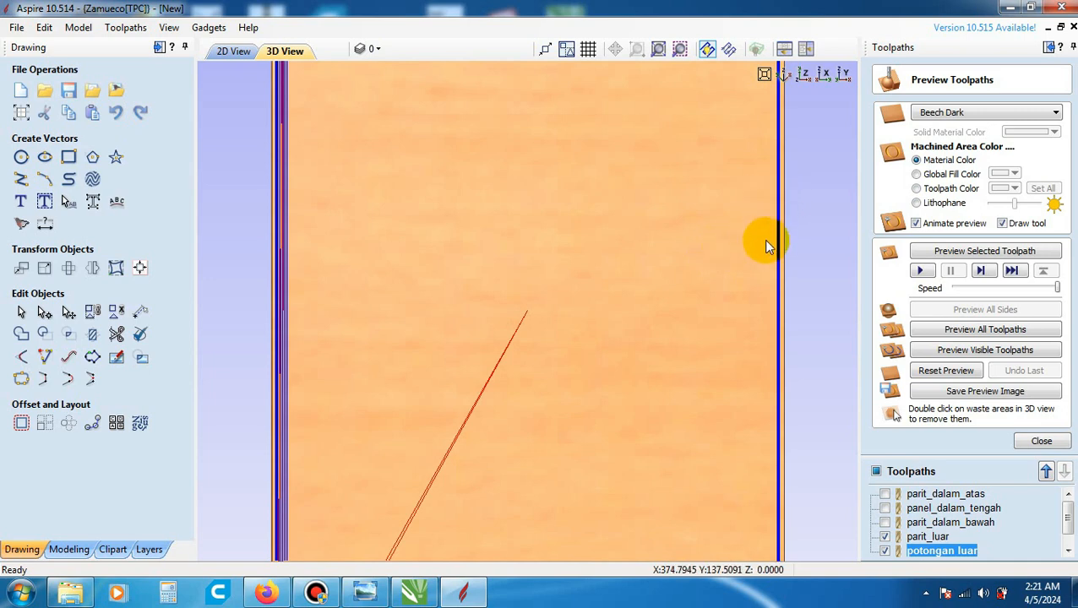
{"action": "scroll", "coordinate": [760, 252], "scroll_direction": "down", "scroll_amount": 4}
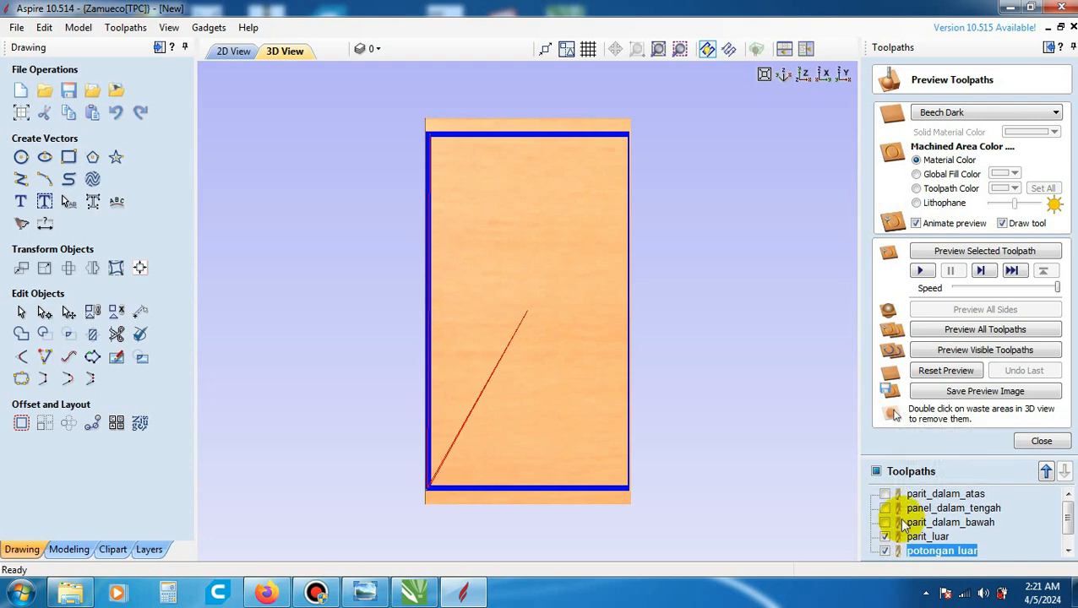
{"action": "left_click", "coordinate": [1040, 442]}
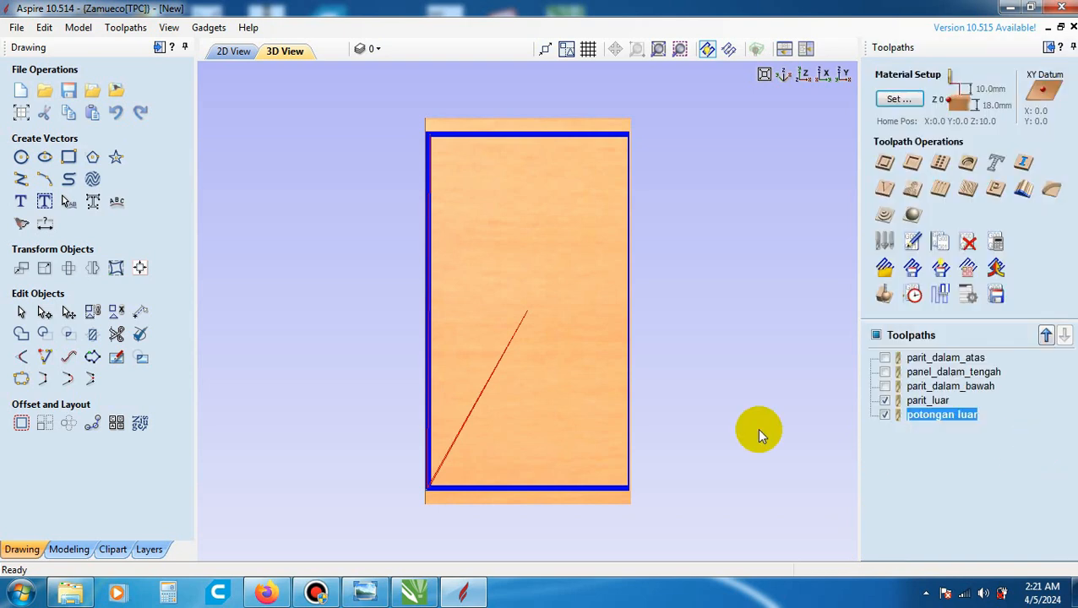
- Hide parit_luar and potongan luar, and show the parit_dalam_atas, panel_dalam_tengah and parit_dalam_bawah toolpaths instead
{"action": "left_click", "coordinate": [885, 403]}
{"action": "left_click", "coordinate": [886, 414]}
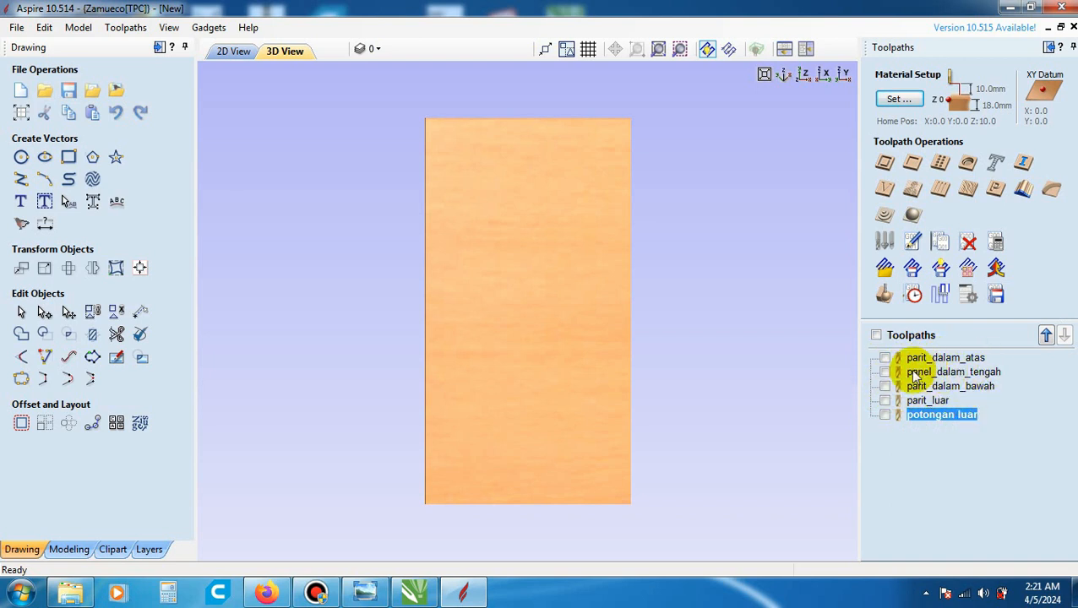
{"action": "left_click", "coordinate": [885, 358]}
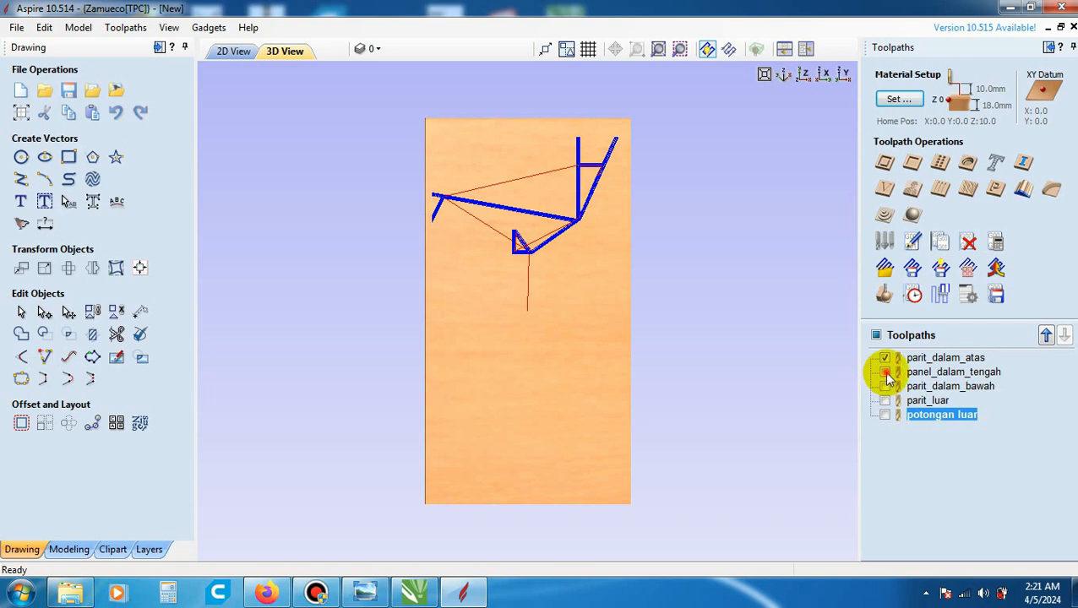
{"action": "left_click", "coordinate": [884, 372]}
{"action": "left_click", "coordinate": [885, 387]}
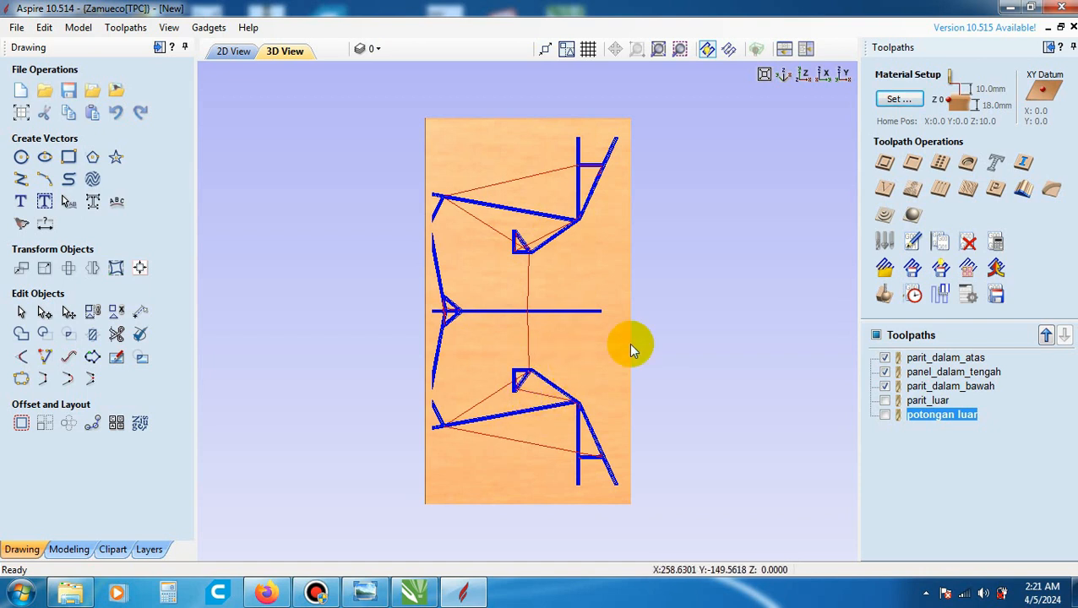
- Merge the three visible inner groove toolpaths into one toolpath named parit_dalam, and close the toolpath preview
{"action": "left_click", "coordinate": [996, 269]}
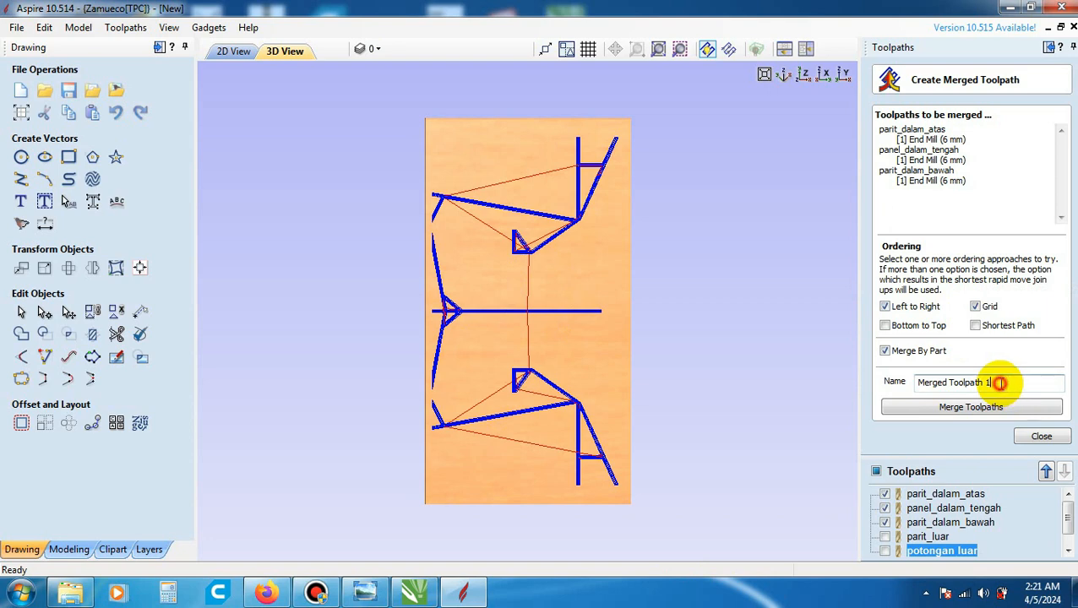
{"action": "left_click_drag", "start_coordinate": [997, 382], "coordinate": [879, 381]}
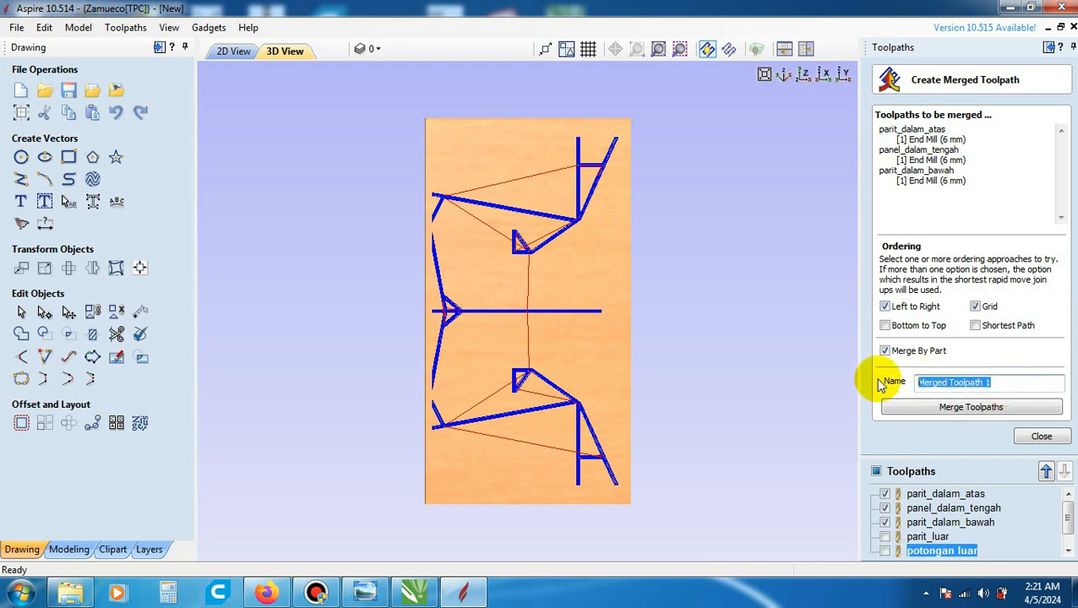
{"action": "type", "text": "parit_dalam"}
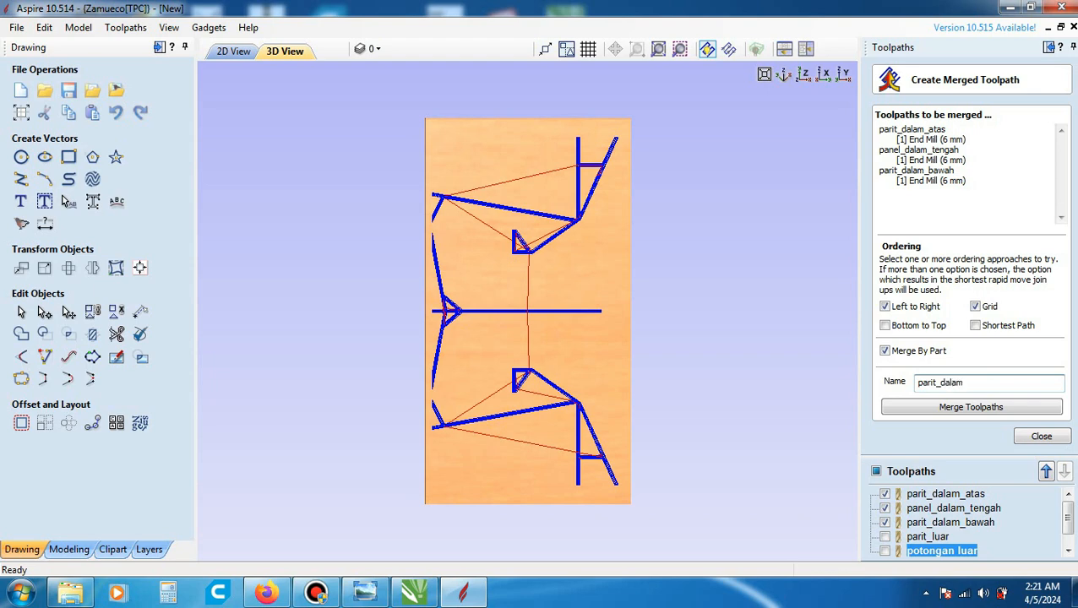
{"action": "left_click", "coordinate": [897, 409]}
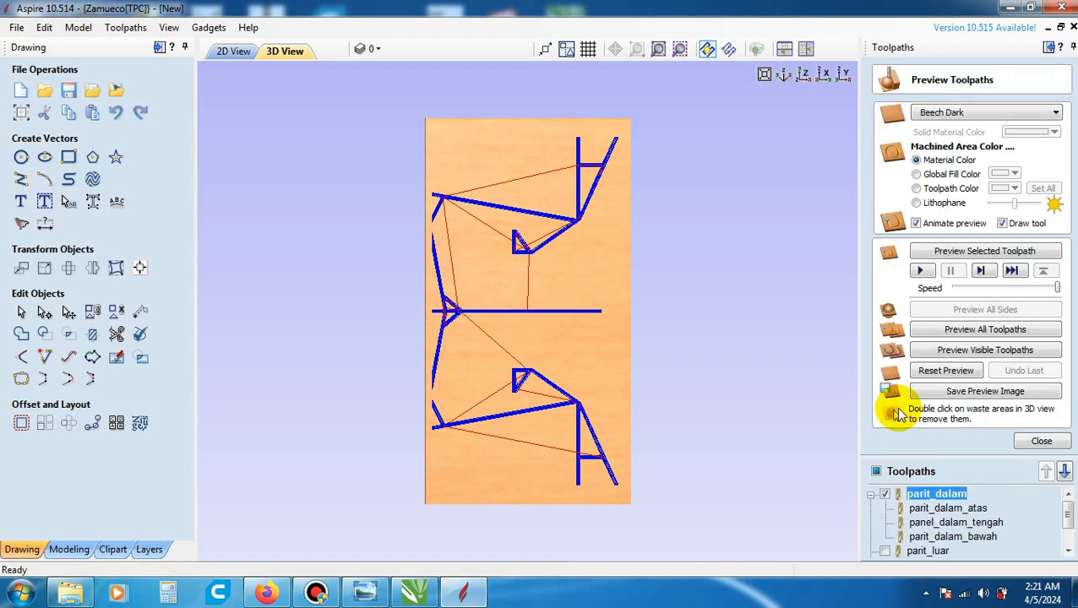
{"action": "mouse_move", "coordinate": [1064, 509]}
{"action": "left_mouse_down"}
{"action": "mouse_move", "coordinate": [1068, 526]}
{"action": "mouse_move", "coordinate": [1068, 507]}
{"action": "left_mouse_up"}
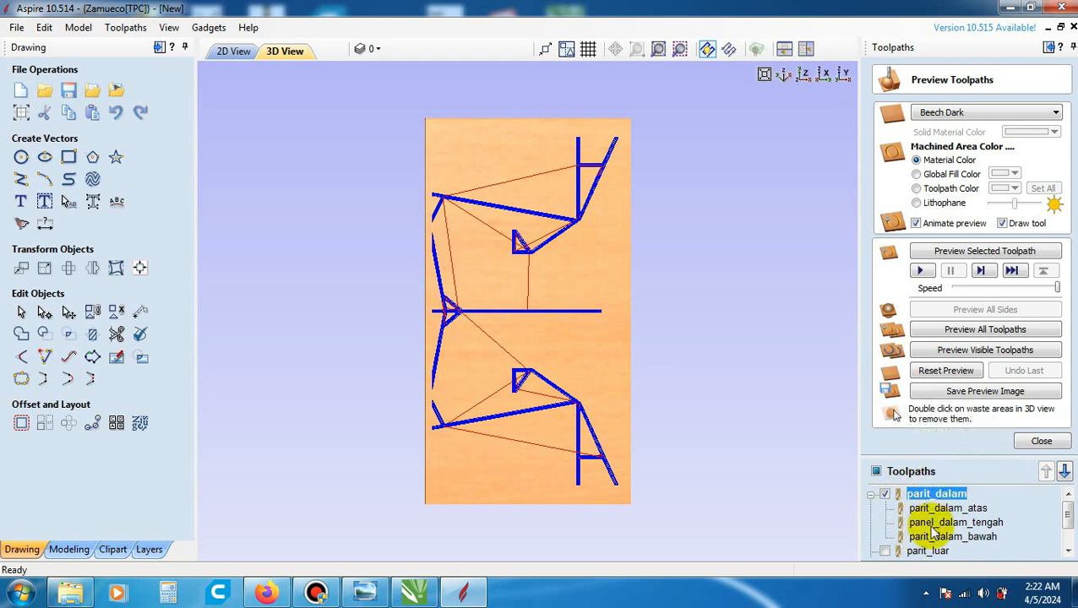
{"action": "mouse_move", "coordinate": [932, 527]}
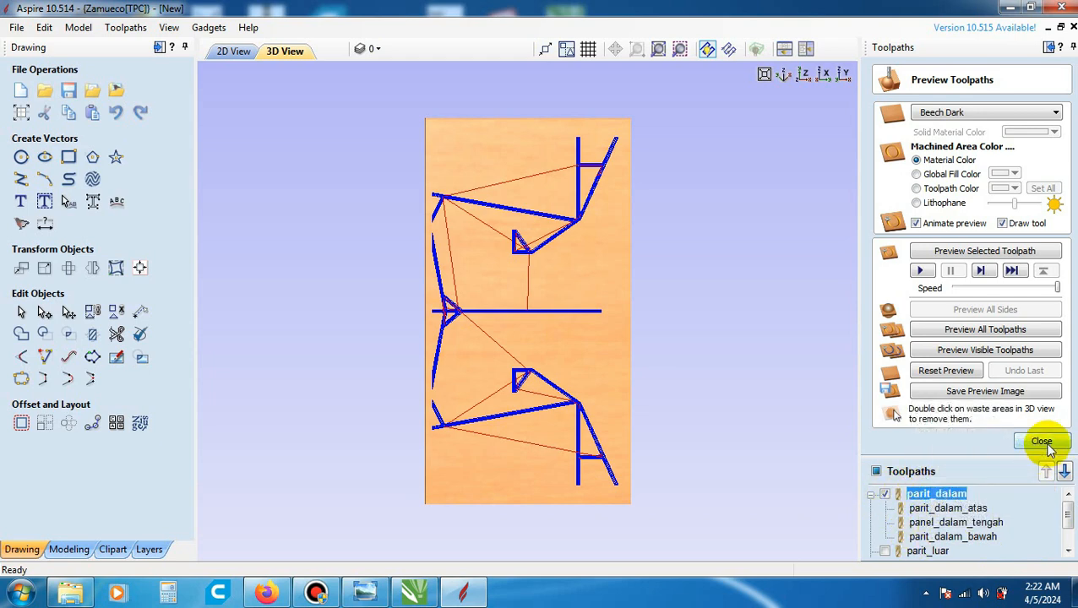
{"action": "left_click", "coordinate": [1041, 442]}
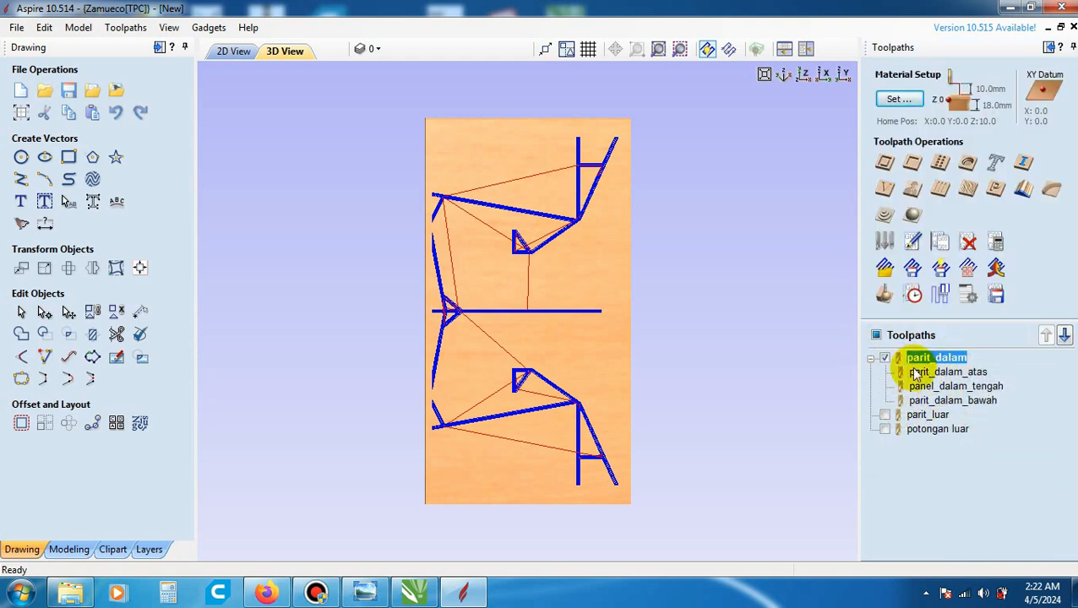
- Check parit_luar and potongan luar together with the merged grooves in the 3D view, leaving only parit_dalam shown
{"action": "left_click", "coordinate": [885, 414]}
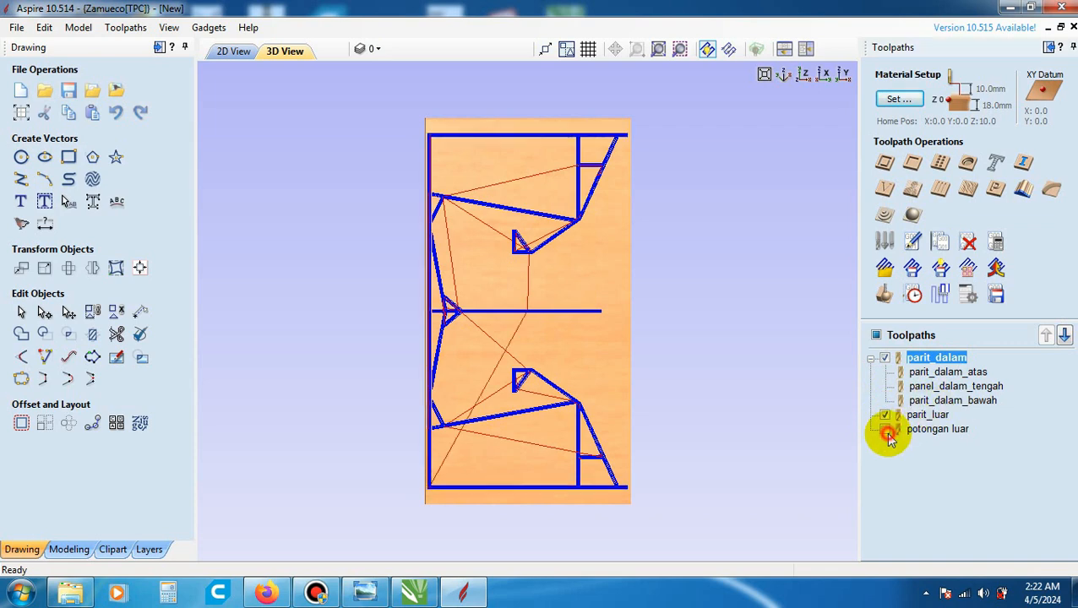
{"action": "left_click", "coordinate": [885, 429]}
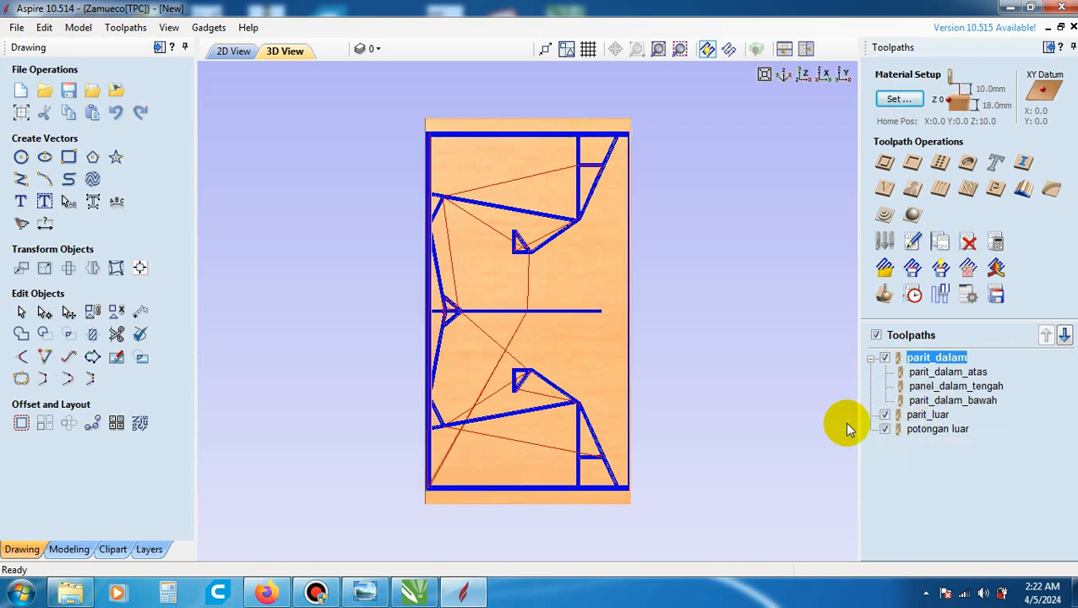
{"action": "left_click", "coordinate": [884, 429]}
{"action": "left_click", "coordinate": [884, 429]}
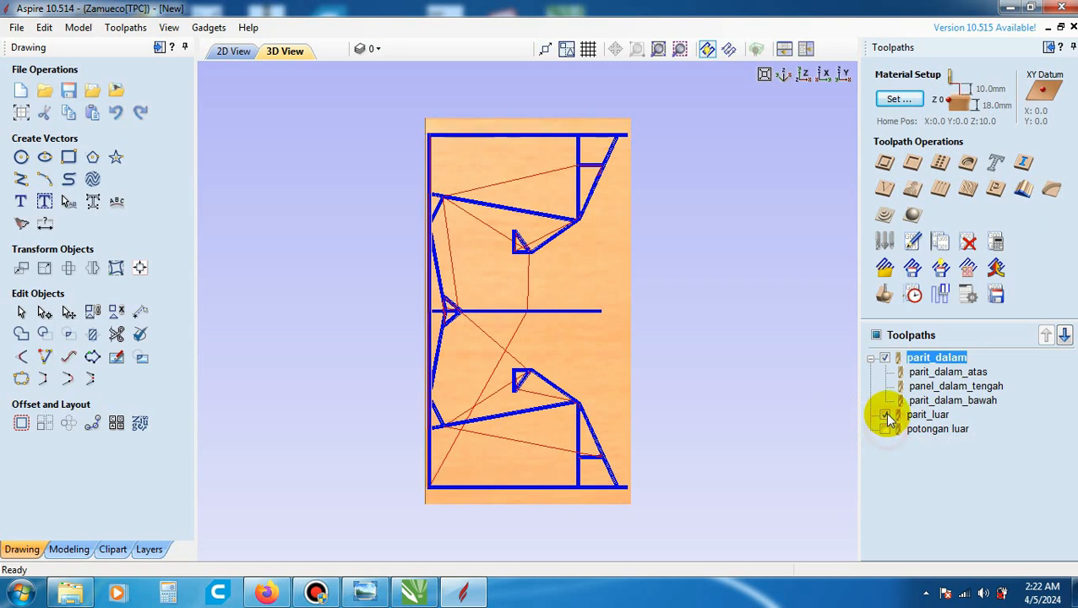
{"action": "left_click", "coordinate": [884, 414]}
{"action": "left_click", "coordinate": [885, 358]}
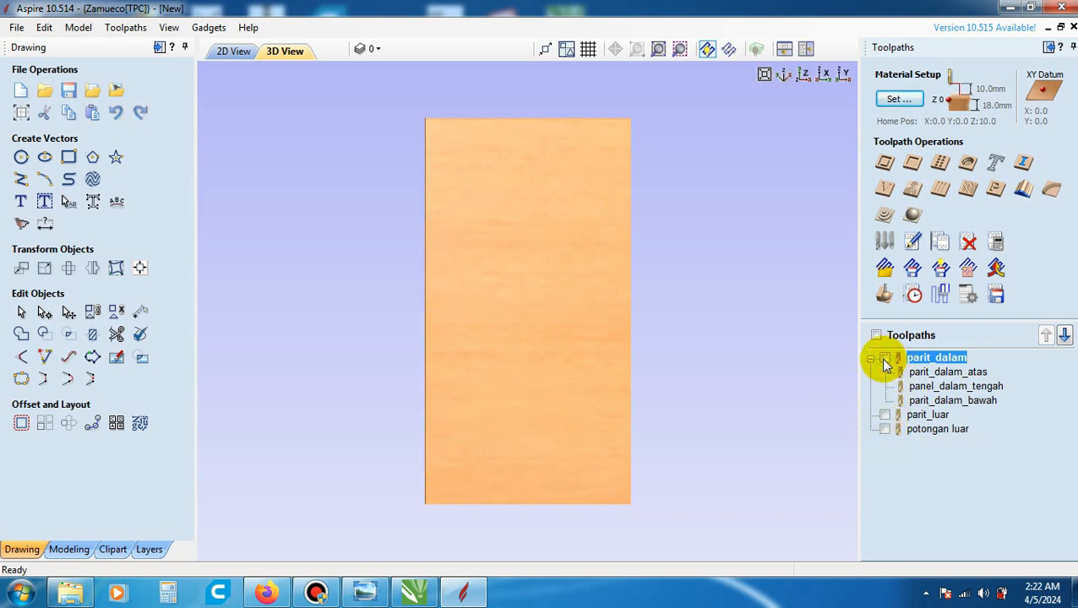
{"action": "left_click", "coordinate": [885, 358]}
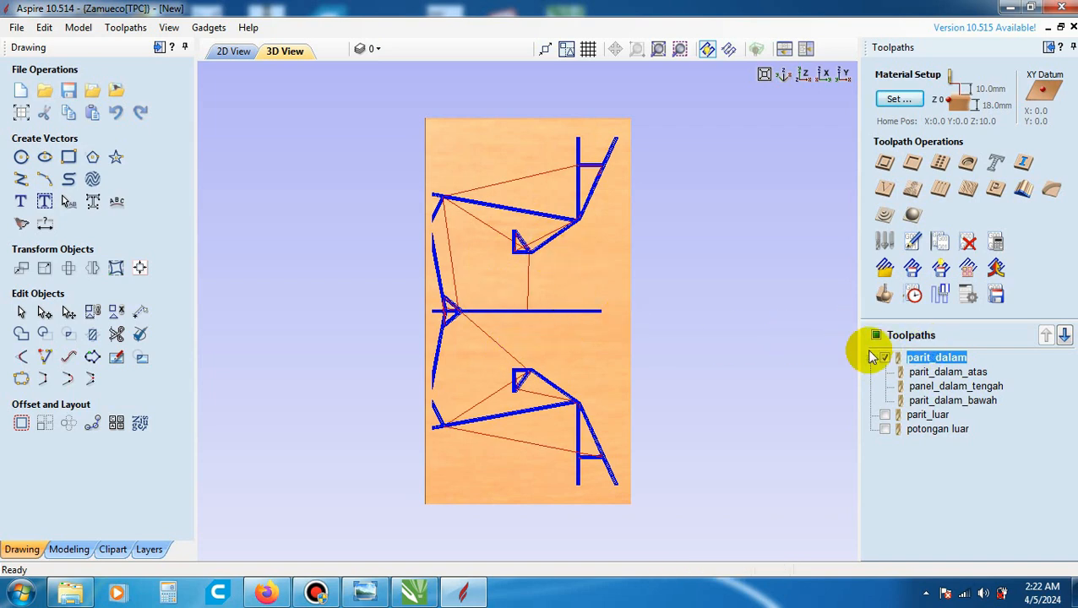
- Simulate the parit_dalam toolpath at reduced speed, raise the speed during the run, and inspect the machined inner grooves in 3D
{"action": "left_click", "coordinate": [885, 296]}
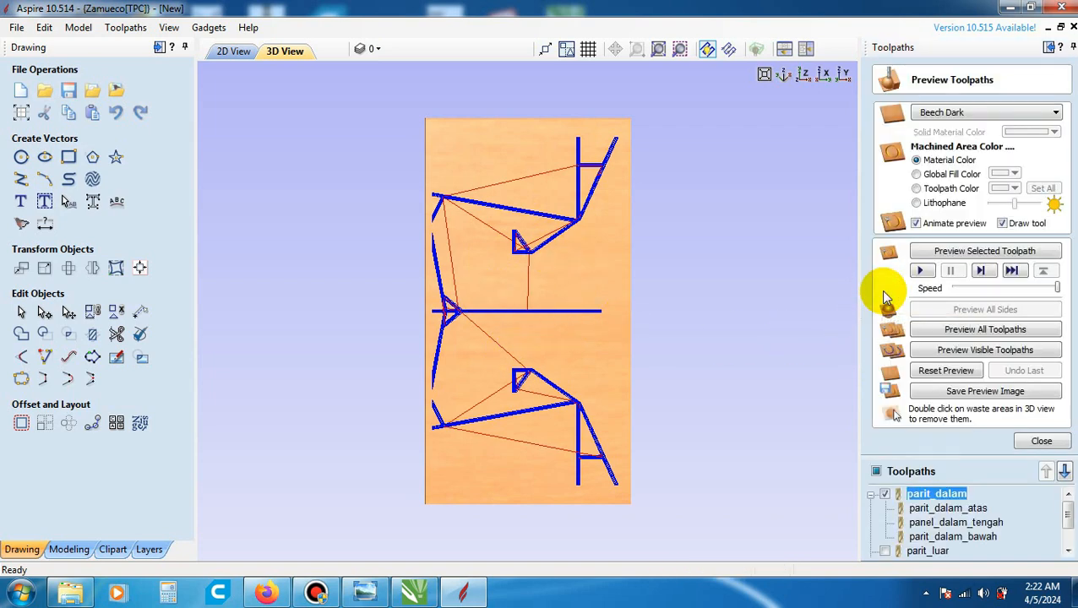
{"action": "left_click", "coordinate": [927, 497]}
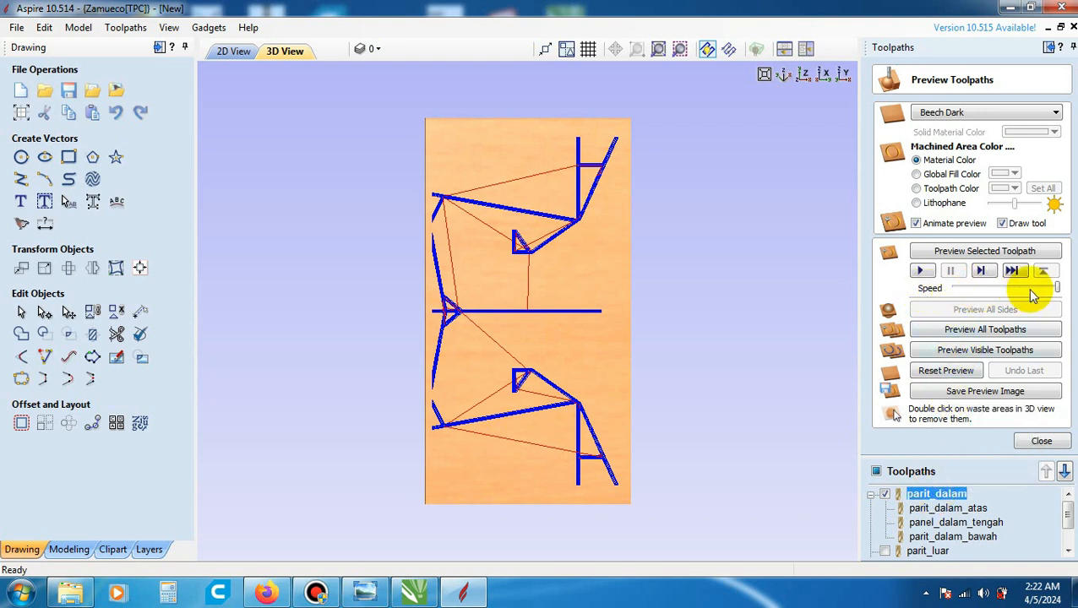
{"action": "left_click_drag", "start_coordinate": [1058, 288], "coordinate": [1023, 290]}
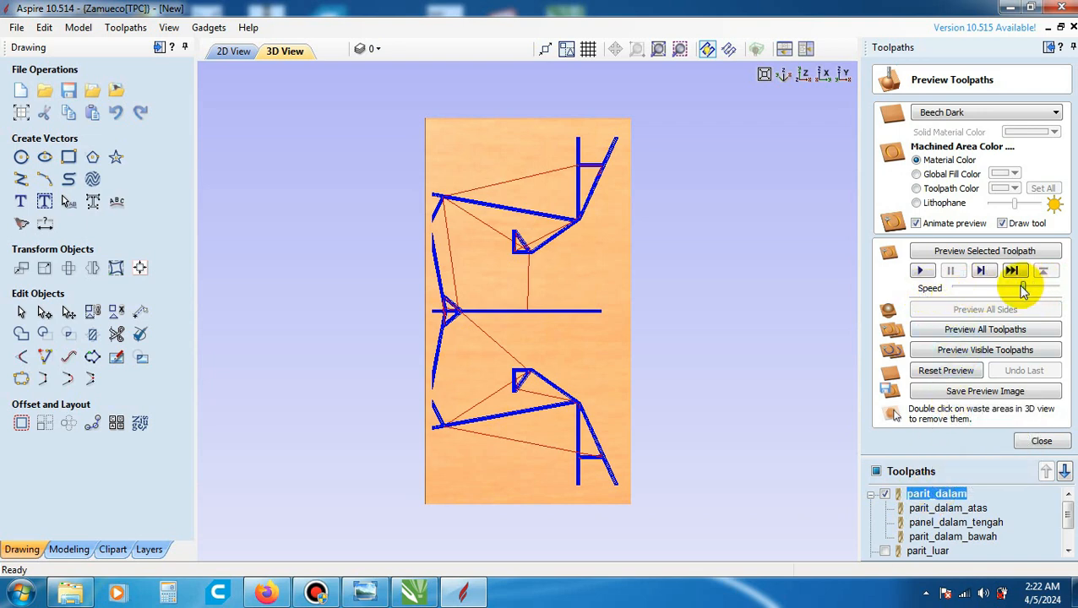
{"action": "left_click", "coordinate": [922, 271]}
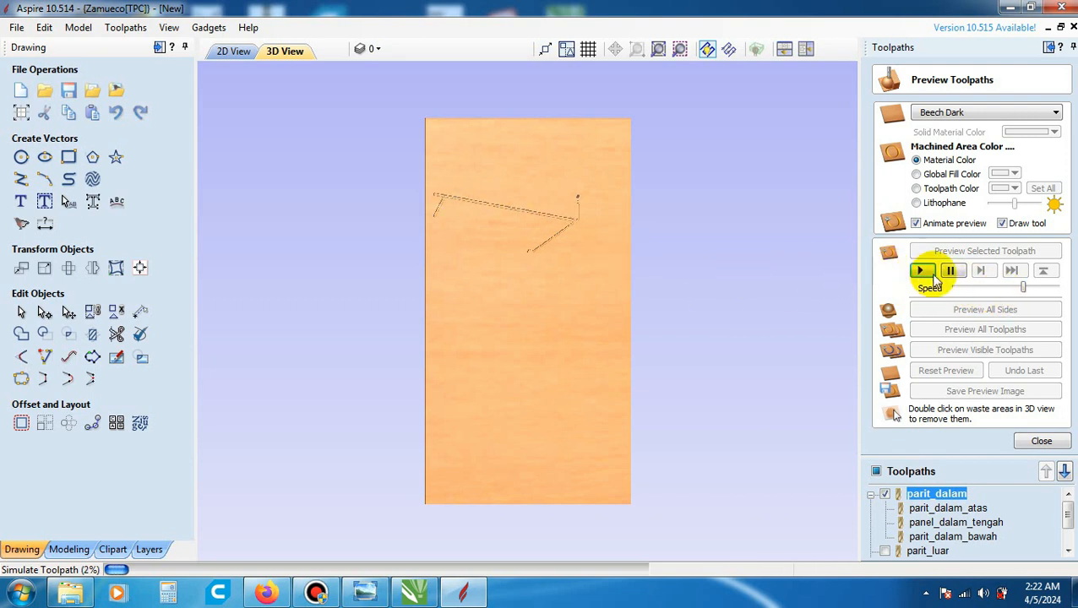
{"action": "left_click_drag", "start_coordinate": [1026, 293], "coordinate": [1057, 293]}
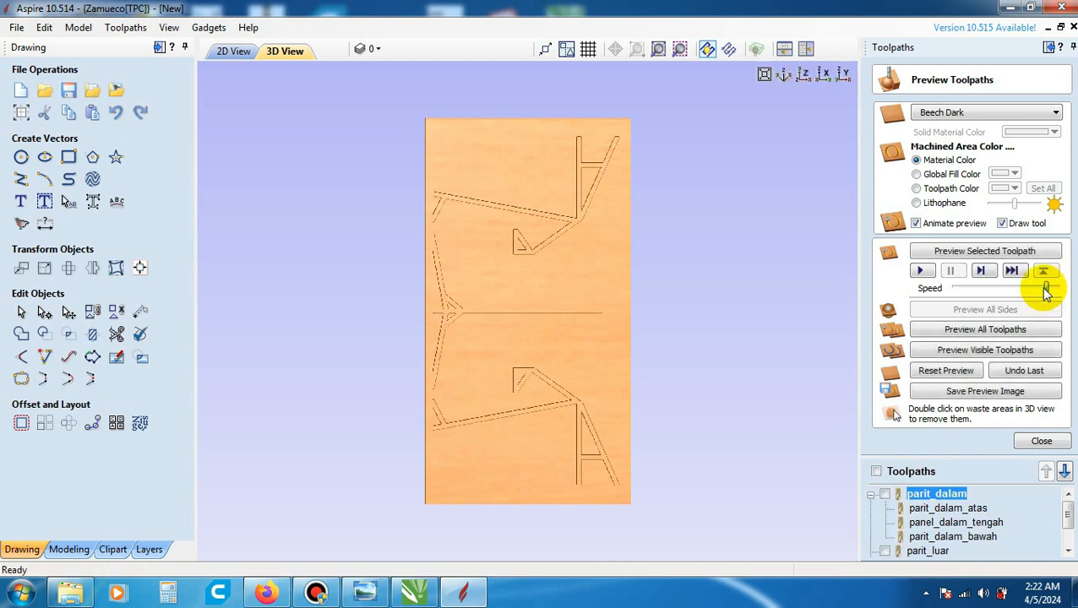
{"action": "scroll", "coordinate": [530, 401], "scroll_direction": "up", "scroll_amount": 5}
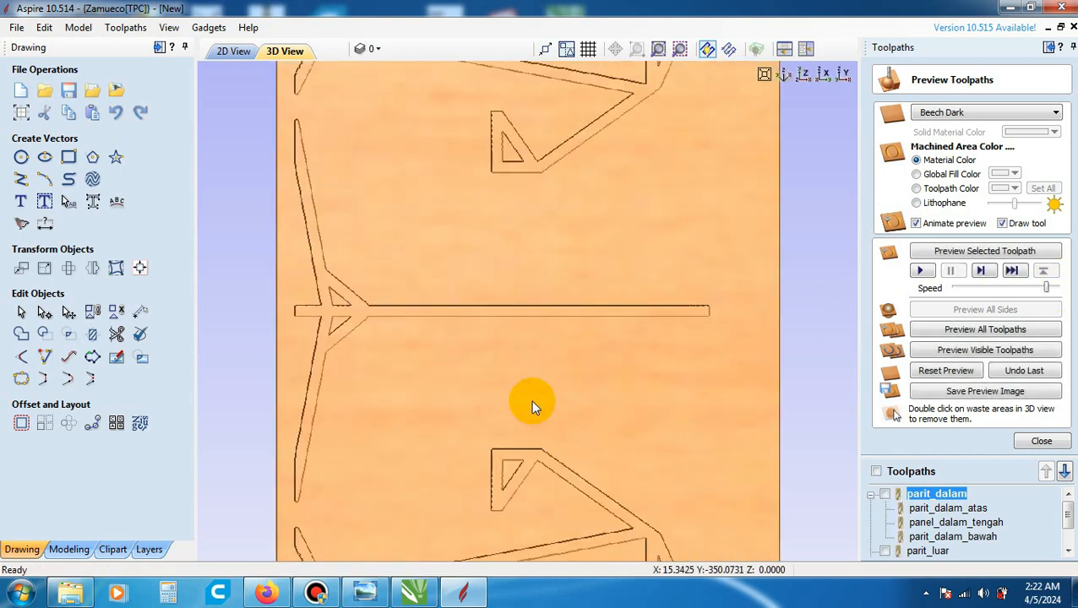
{"action": "left_click_drag", "start_coordinate": [424, 396], "coordinate": [518, 345]}
{"action": "left_click", "coordinate": [803, 74]}
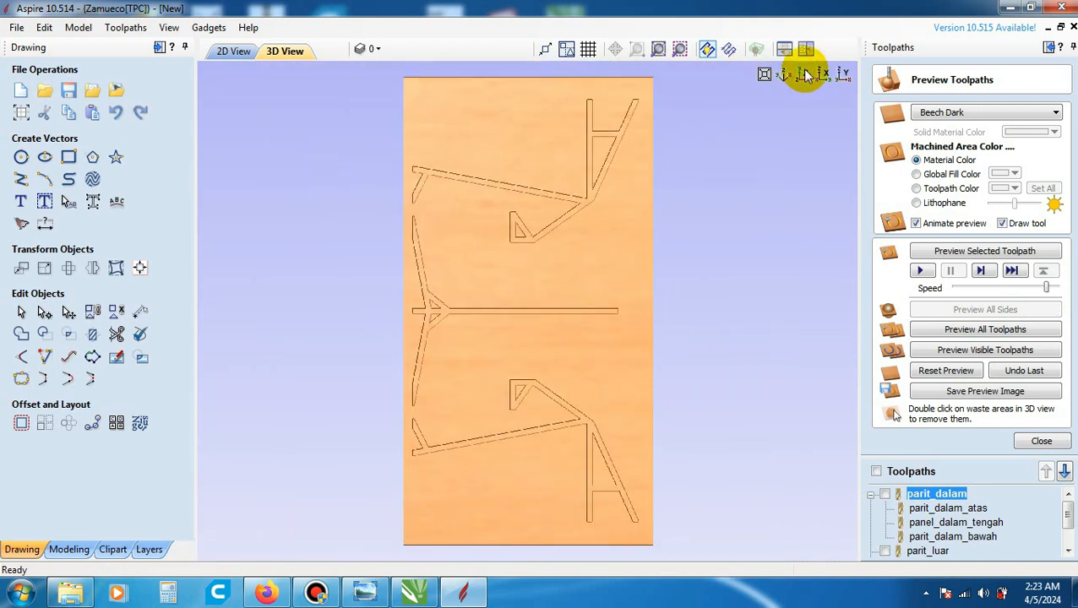
- Simulate the parit_luar toolpath and the potongan luar toolpath on the same material preview
{"action": "left_click", "coordinate": [934, 554]}
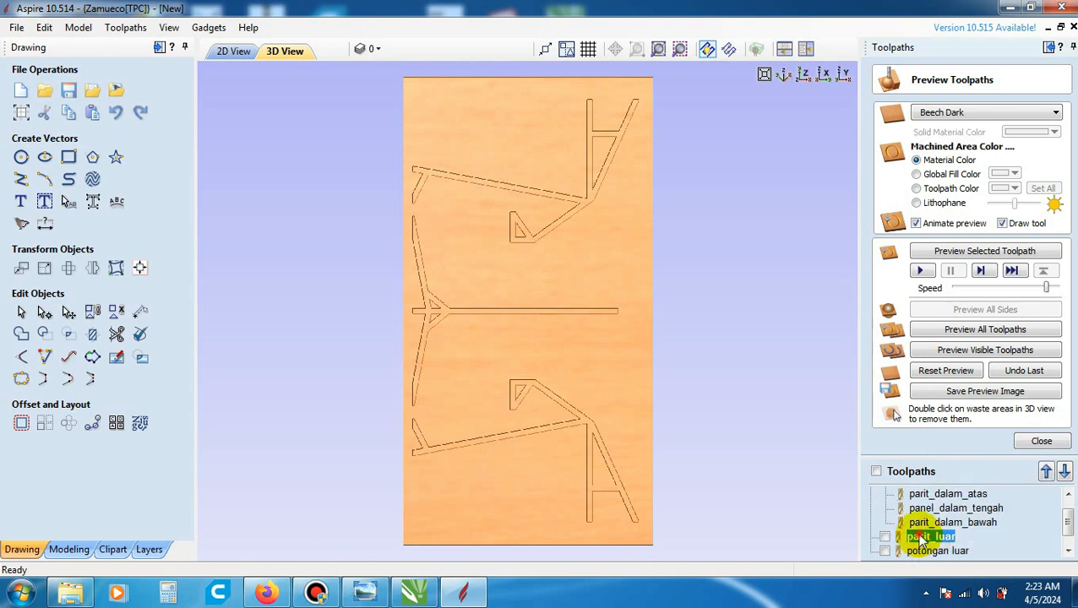
{"action": "left_click", "coordinate": [924, 272]}
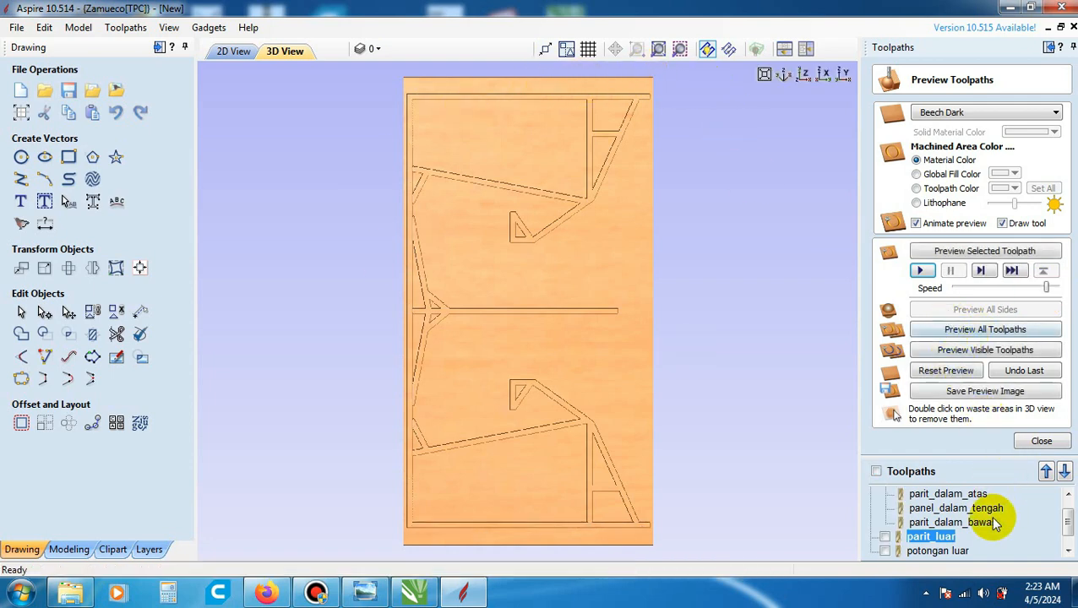
{"action": "left_click", "coordinate": [932, 552]}
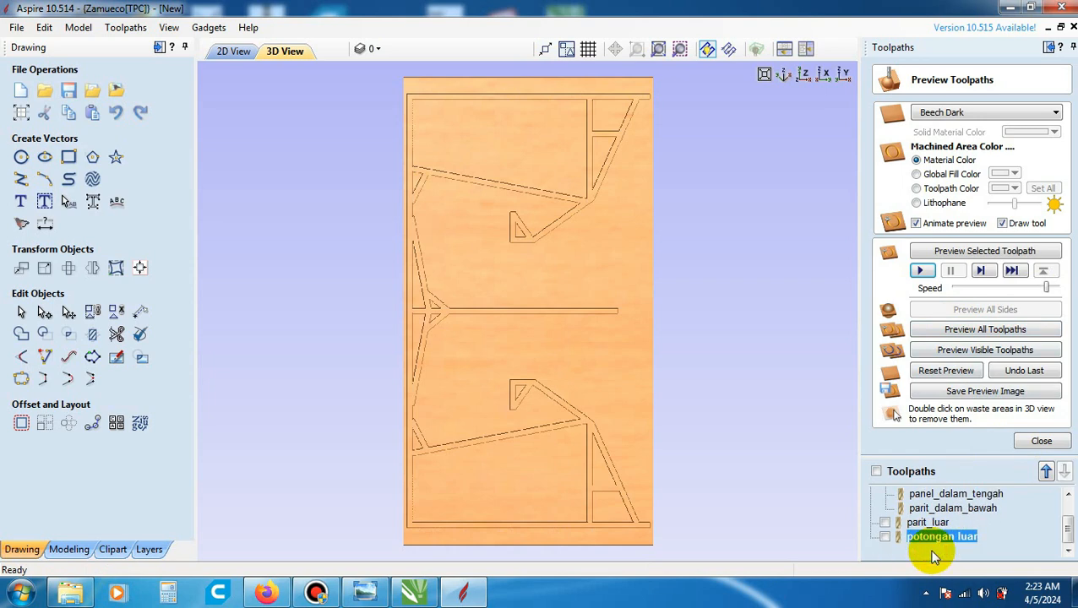
{"action": "left_click", "coordinate": [922, 271]}
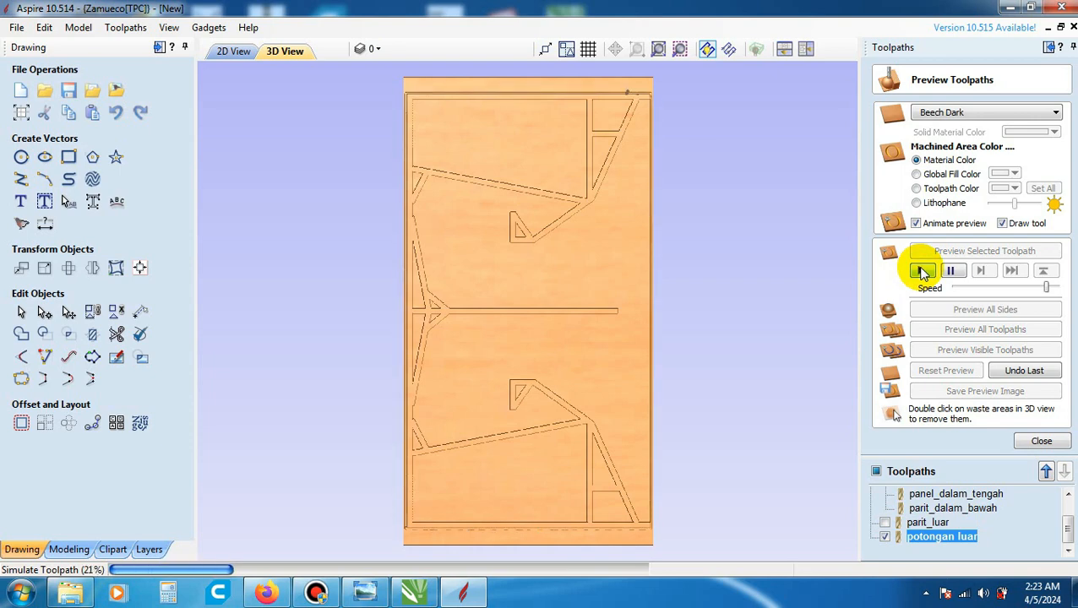
{"action": "scroll", "coordinate": [638, 105], "scroll_direction": "up", "scroll_amount": 1}
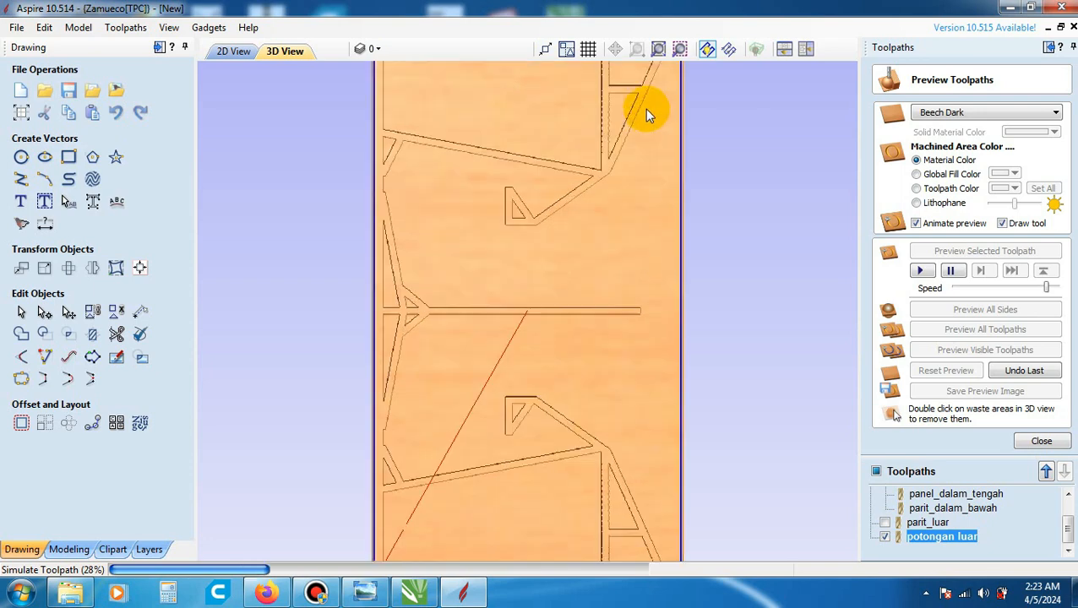
{"action": "scroll", "coordinate": [681, 148], "scroll_direction": "down", "scroll_amount": 2}
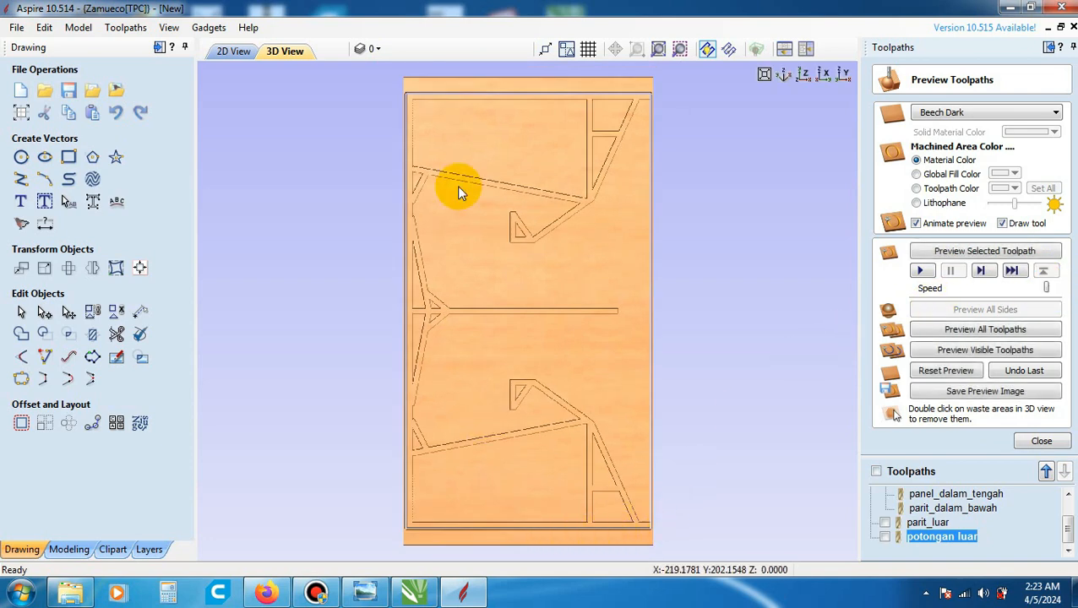
- Remove the waste material around the panel in the preview, inspect the finished part in 3D, and close the toolpath preview
{"action": "double_click", "coordinate": [423, 537]}
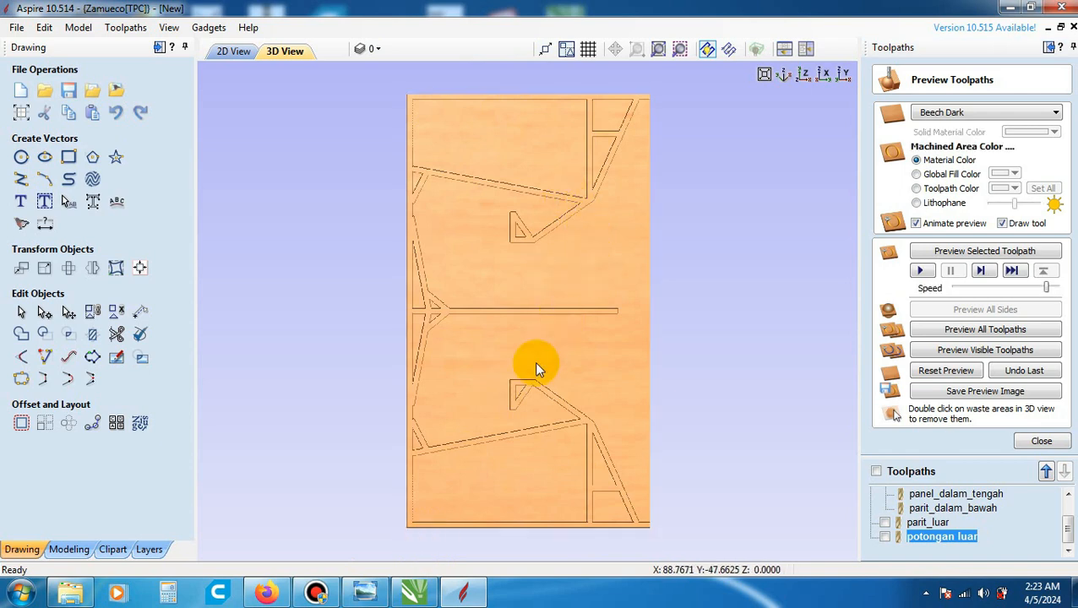
{"action": "left_click_drag", "start_coordinate": [510, 368], "coordinate": [625, 199]}
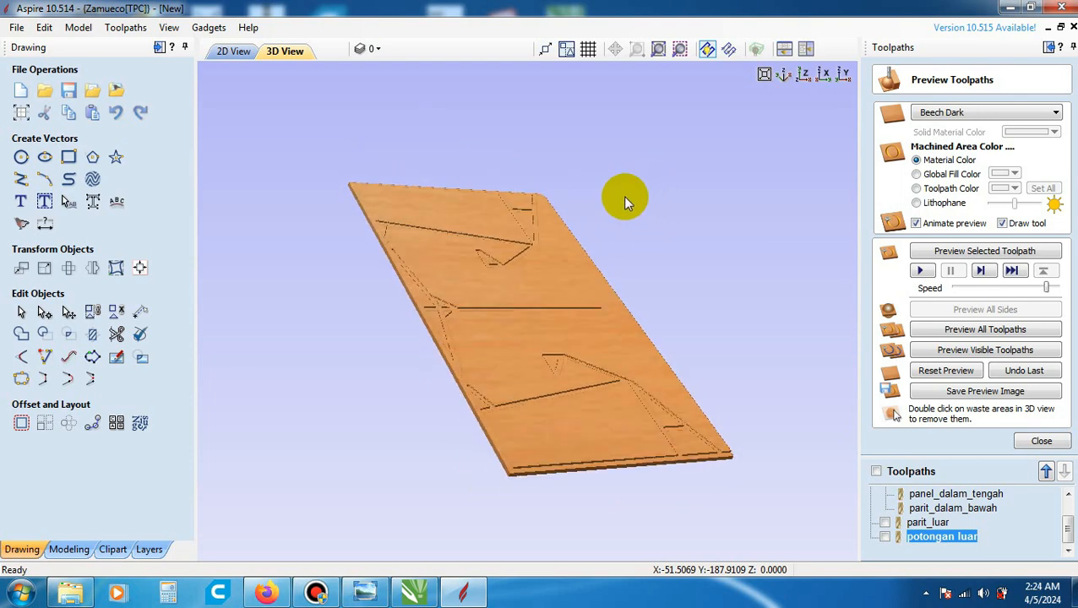
{"action": "scroll", "coordinate": [673, 440], "scroll_direction": "up", "scroll_amount": 3}
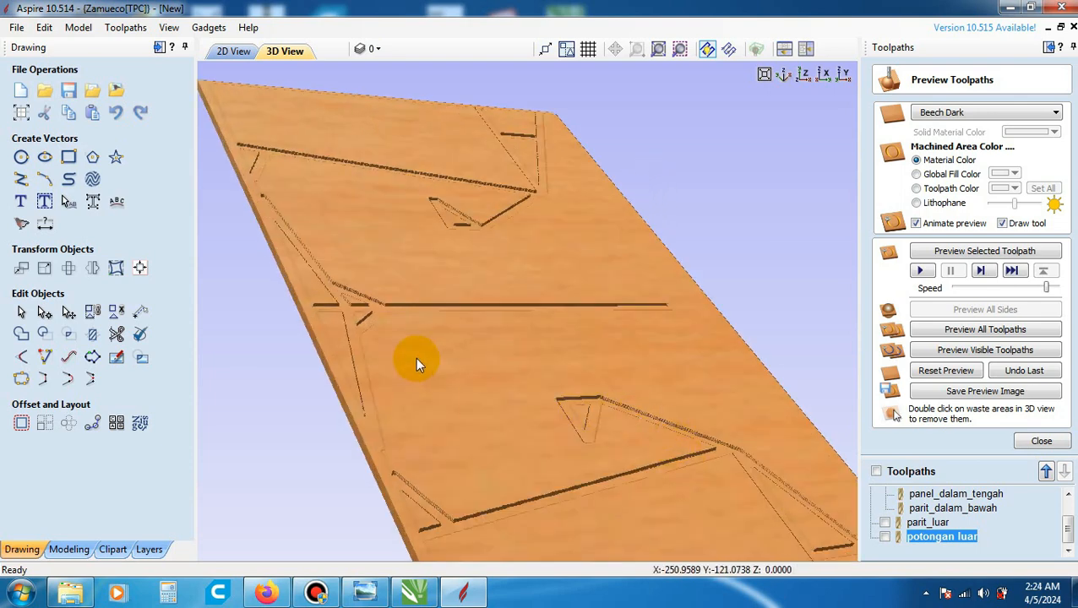
{"action": "scroll", "coordinate": [419, 359], "scroll_direction": "down", "scroll_amount": 5}
{"action": "left_click_drag", "start_coordinate": [575, 330], "coordinate": [506, 321]}
{"action": "left_click", "coordinate": [804, 74]}
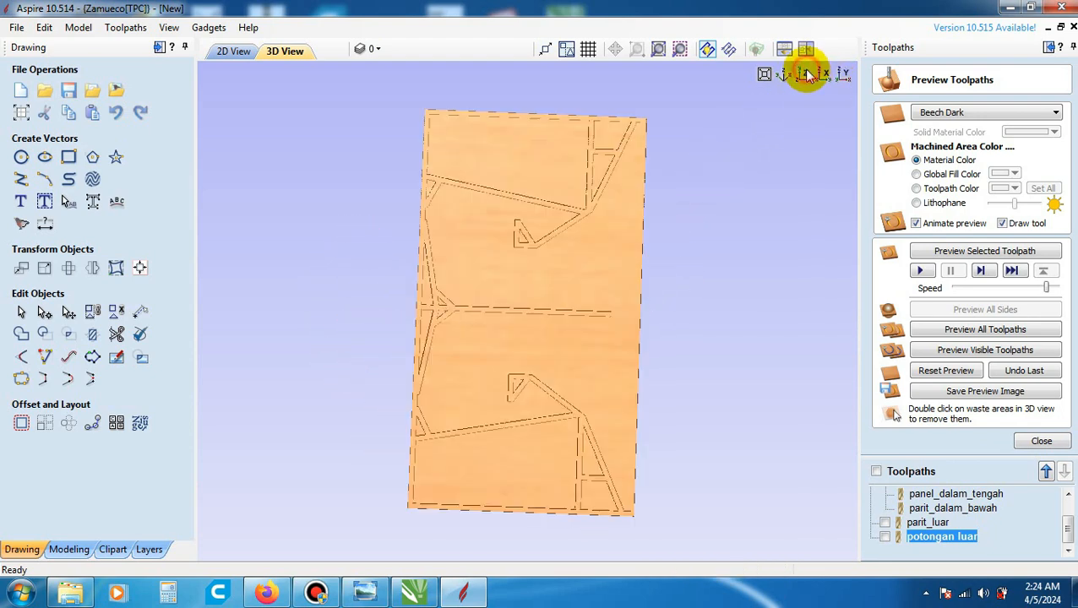
{"action": "left_click", "coordinate": [1042, 441]}
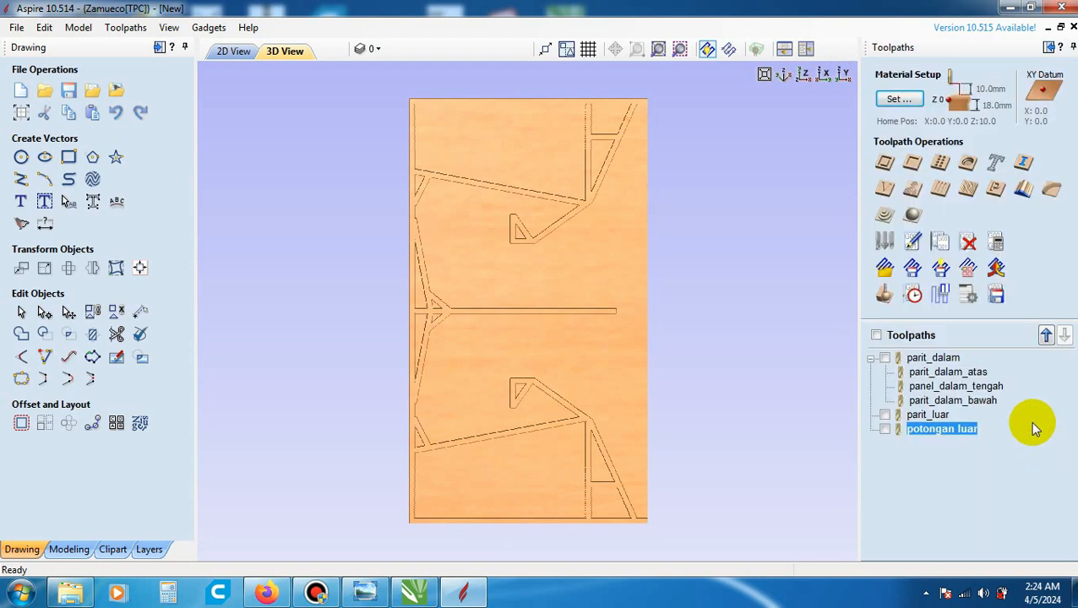
- Start saving the toolpaths and choose to output visible toolpaths to multiple files
{"action": "left_click", "coordinate": [997, 296]}
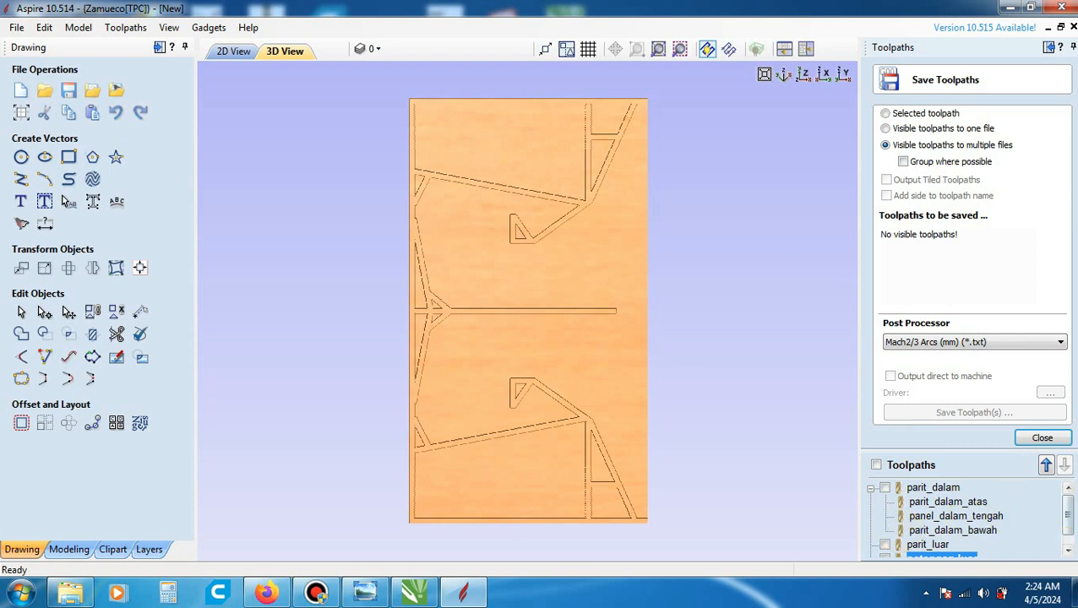
{"action": "mouse_move", "coordinate": [1070, 511]}
{"action": "left_mouse_down"}
{"action": "mouse_move", "coordinate": [1071, 520]}
{"action": "mouse_move", "coordinate": [1070, 510]}
{"action": "left_mouse_up"}
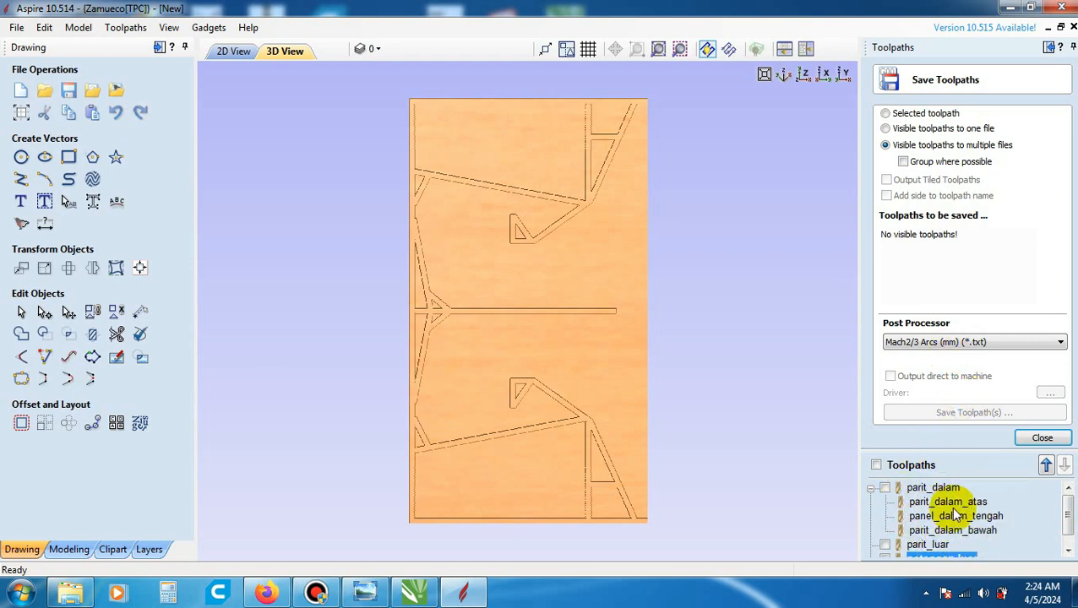
{"action": "mouse_move", "coordinate": [953, 507]}
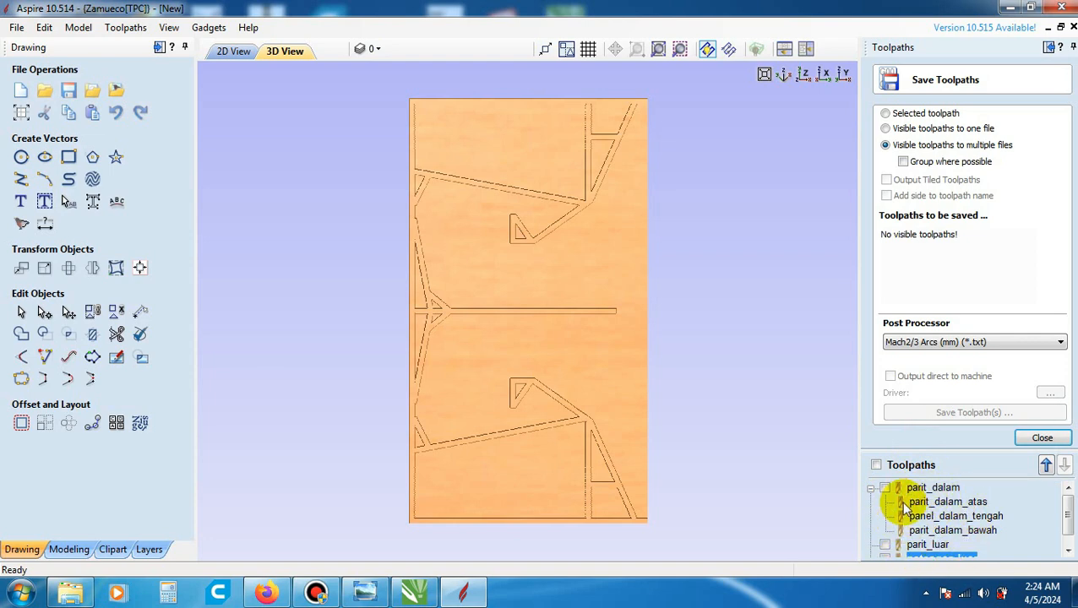
{"action": "left_click", "coordinate": [885, 128]}
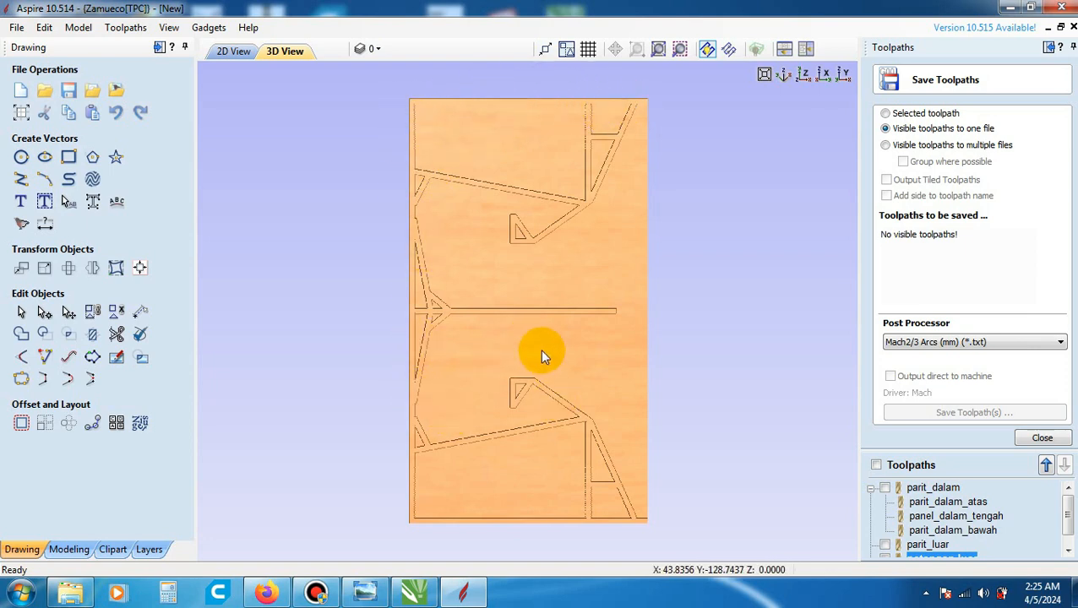
{"action": "left_click", "coordinate": [887, 147]}
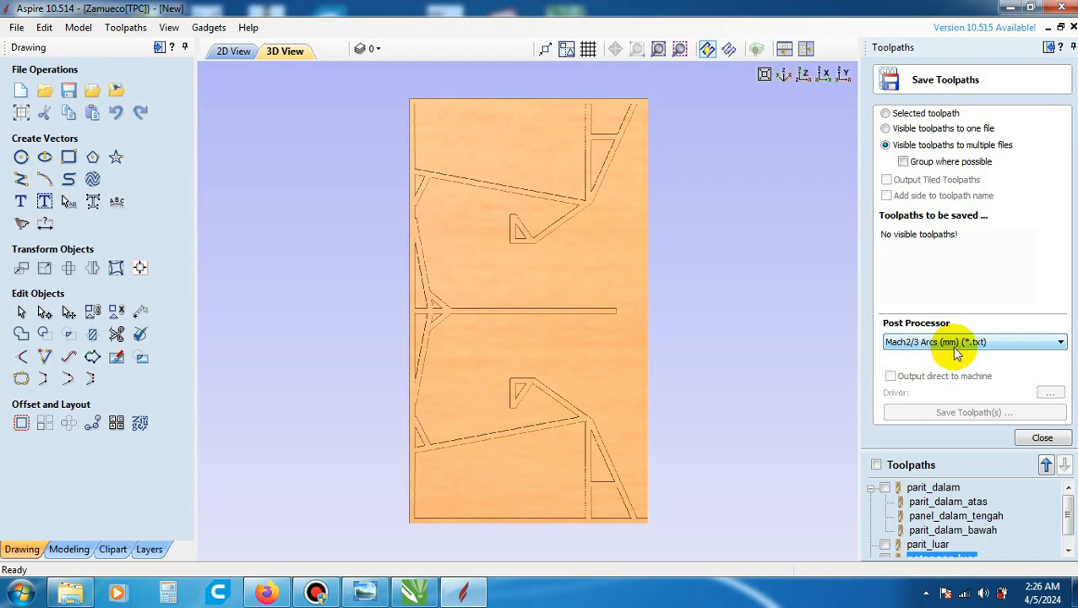
- Set the post processor for the saved toolpaths to Mach2/3 Arcs (mm) (*.txt)
{"action": "left_click", "coordinate": [999, 342]}
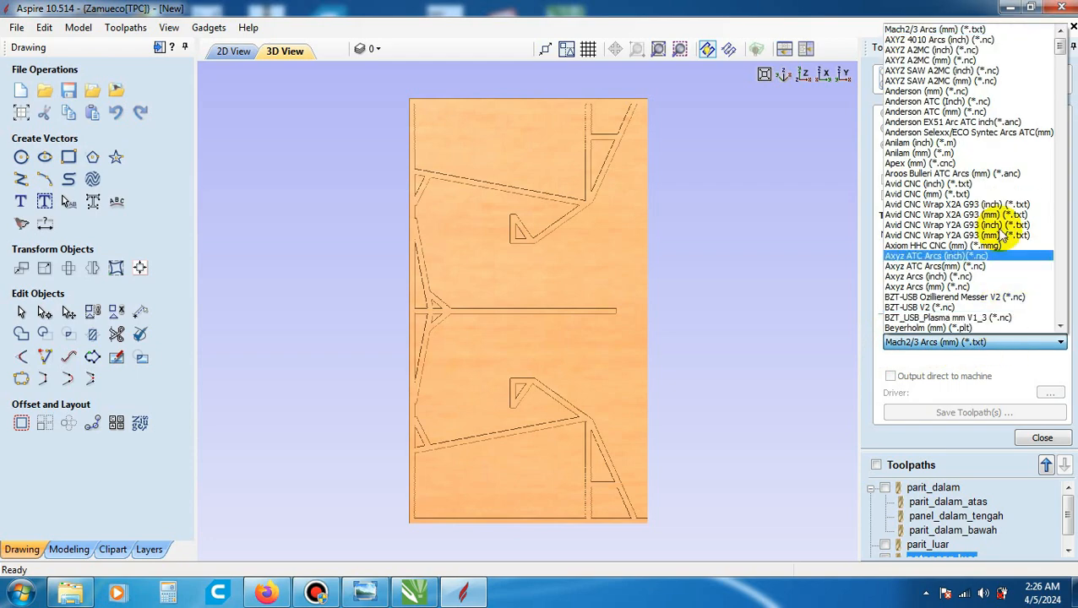
{"action": "scroll", "coordinate": [972, 144], "scroll_direction": "down", "scroll_amount": 10}
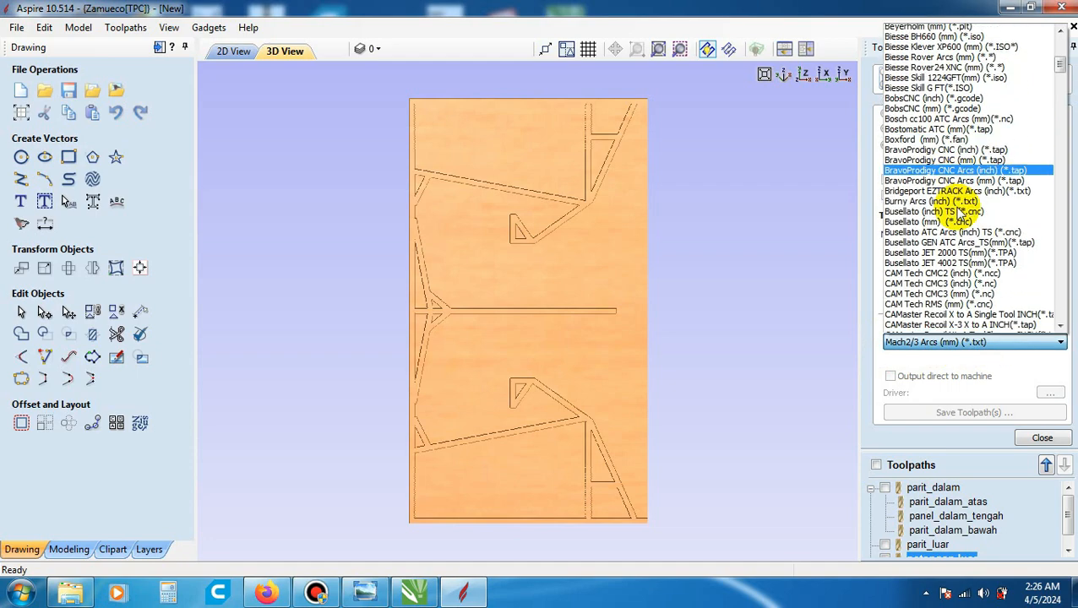
{"action": "scroll", "coordinate": [959, 215], "scroll_direction": "down", "scroll_amount": 20}
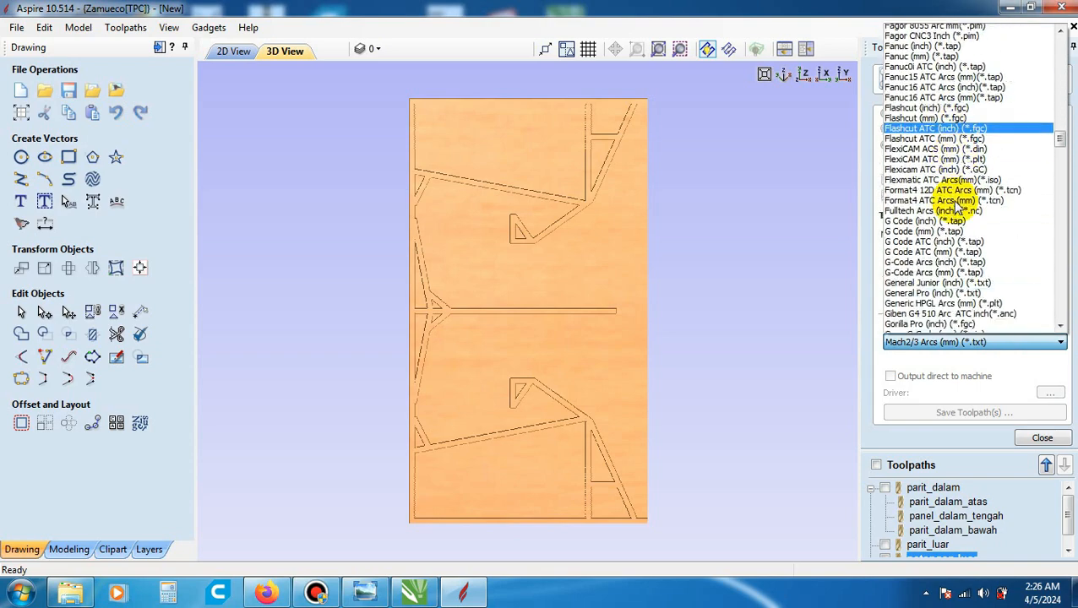
{"action": "scroll", "coordinate": [959, 206], "scroll_direction": "down", "scroll_amount": 20}
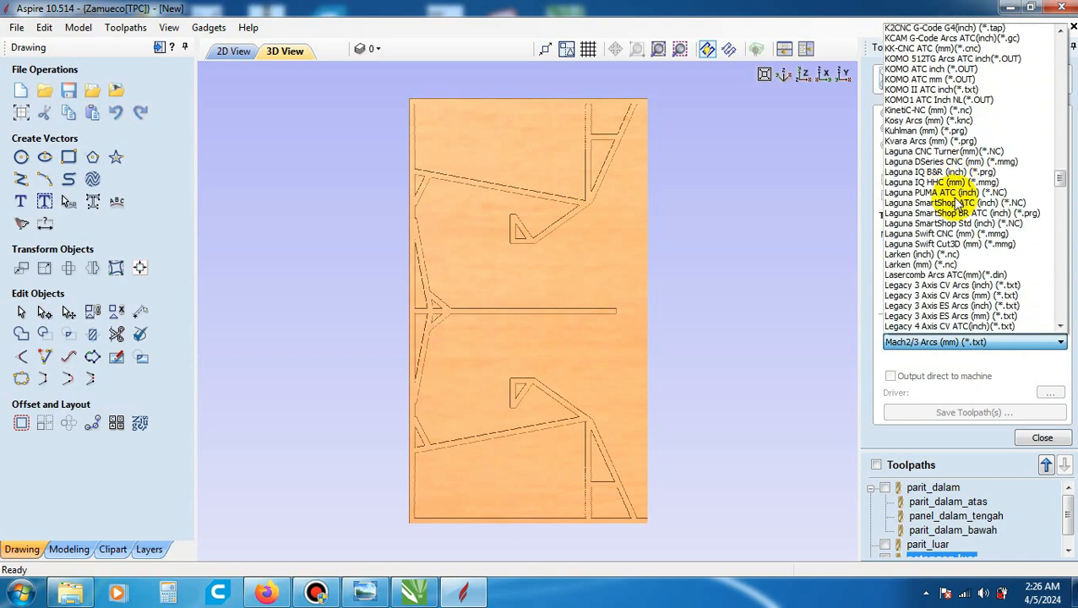
{"action": "scroll", "coordinate": [959, 204], "scroll_direction": "down", "scroll_amount": 9}
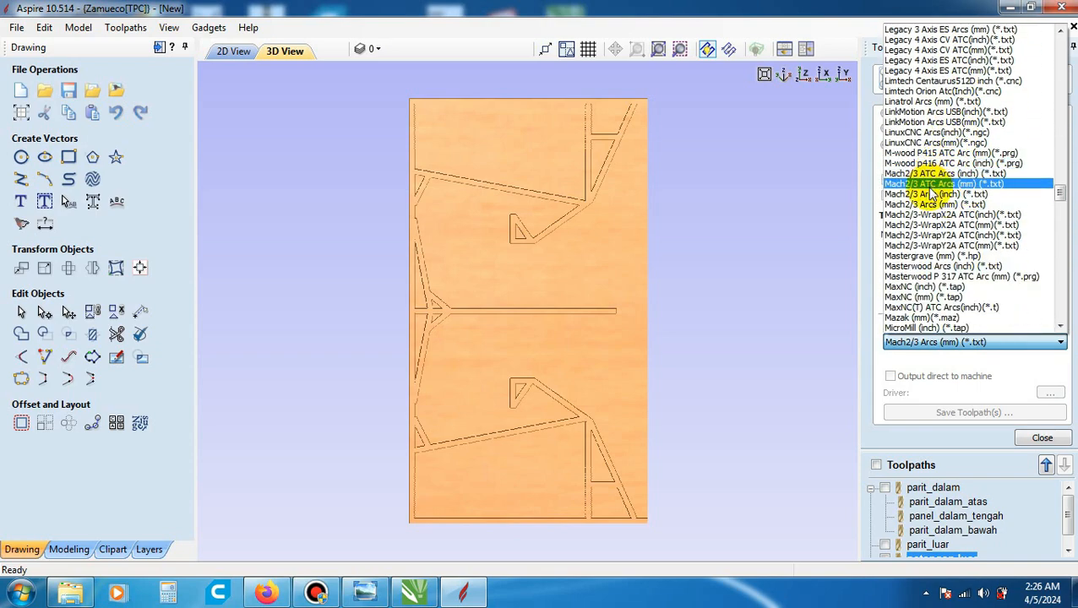
{"action": "left_click", "coordinate": [973, 205]}
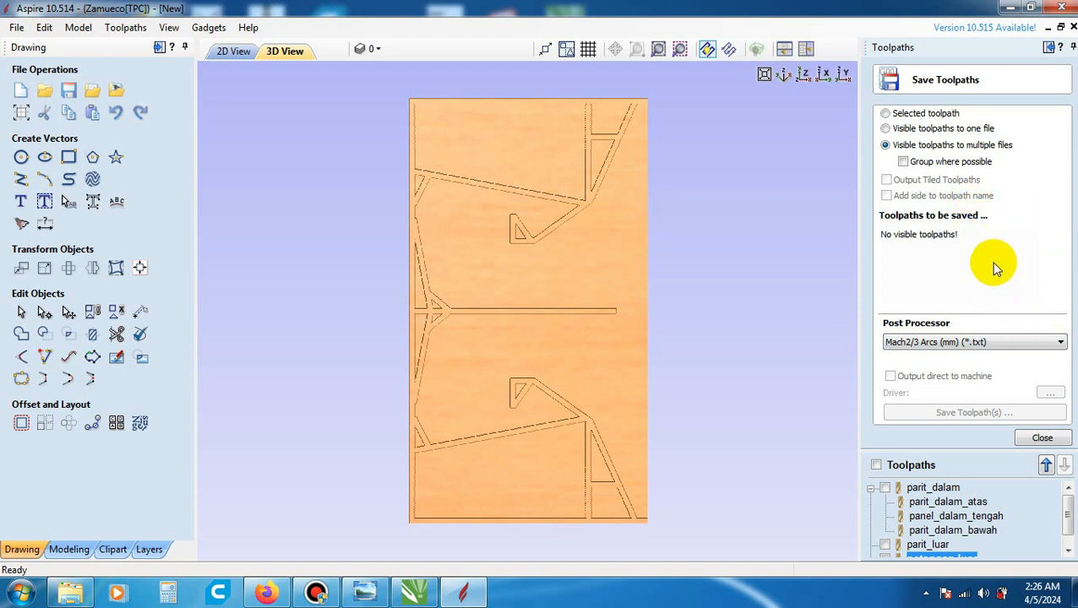
- Include the parit_dalam, parit_luar and potongan luar toolpaths in the toolpaths to be saved
{"action": "left_click", "coordinate": [885, 488]}
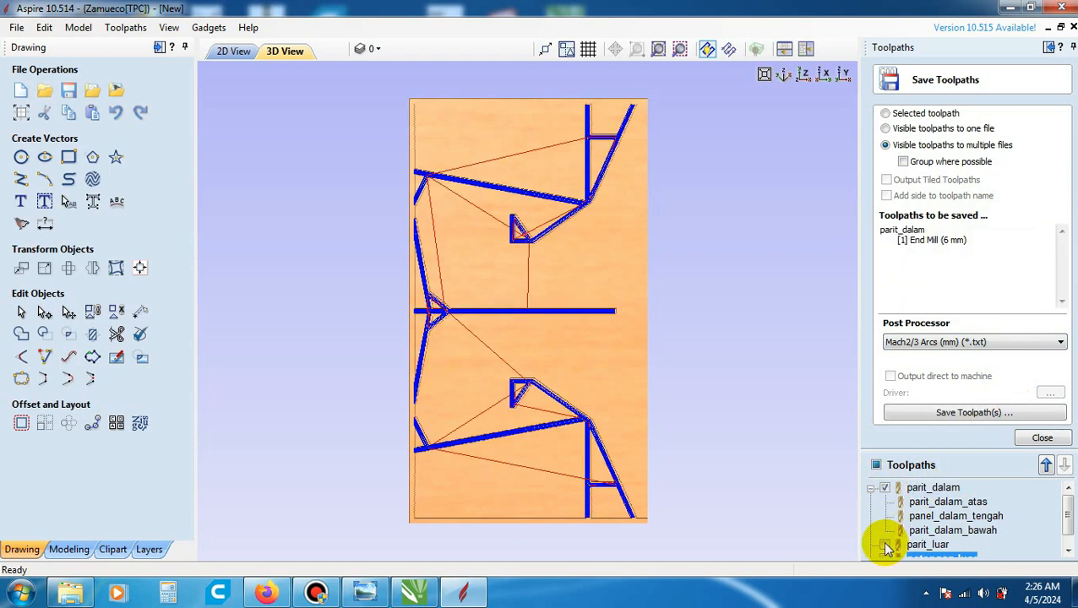
{"action": "left_click", "coordinate": [886, 545]}
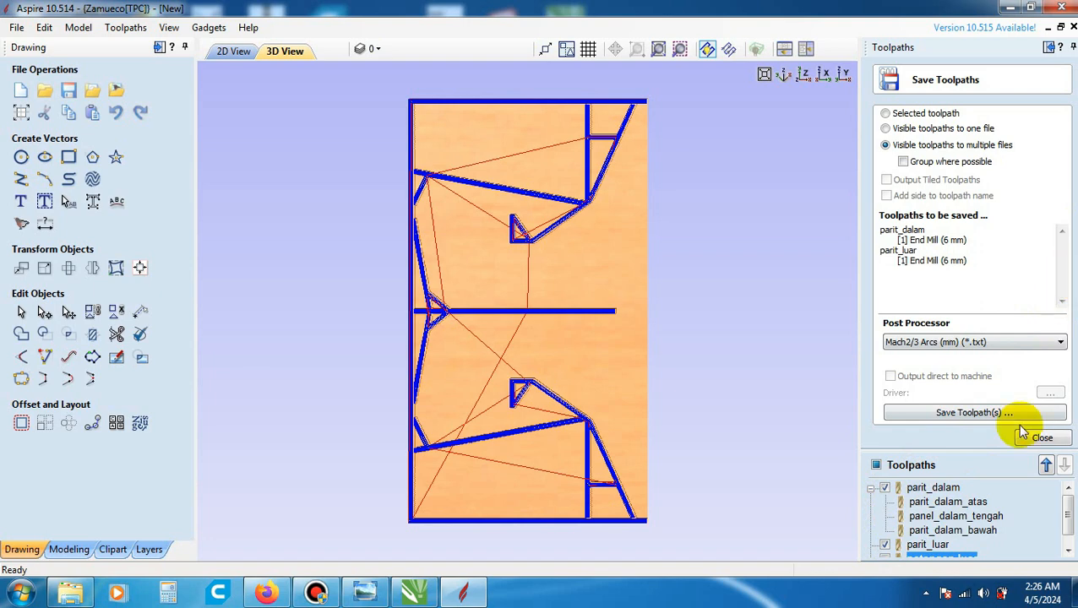
{"action": "left_click", "coordinate": [884, 558]}
{"action": "scroll", "coordinate": [926, 463], "scroll_direction": "down", "scroll_amount": 1}
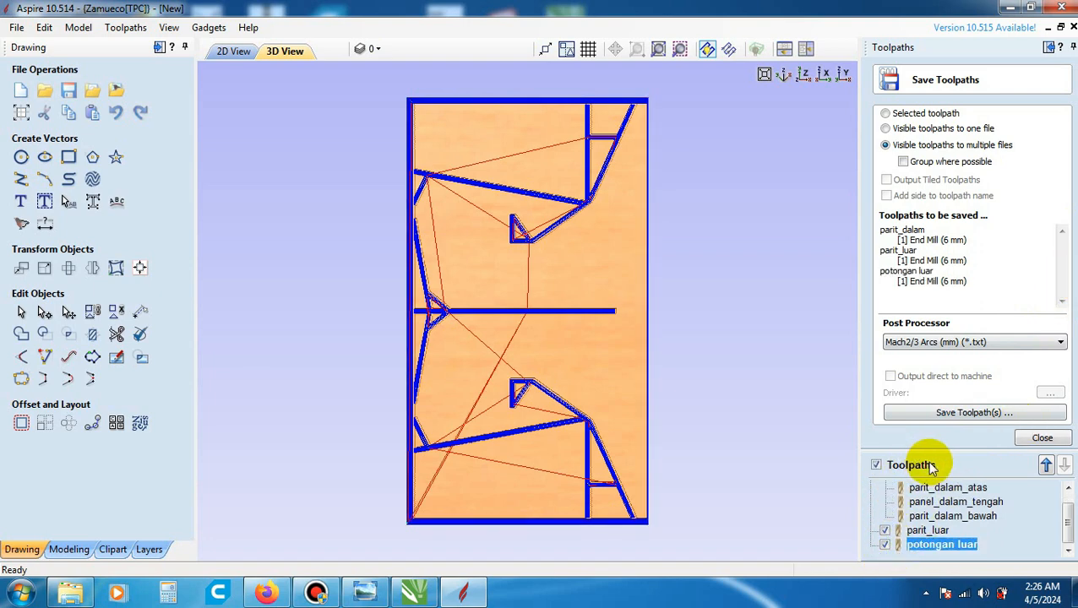
{"action": "scroll", "coordinate": [919, 538], "scroll_direction": "up", "scroll_amount": 1}
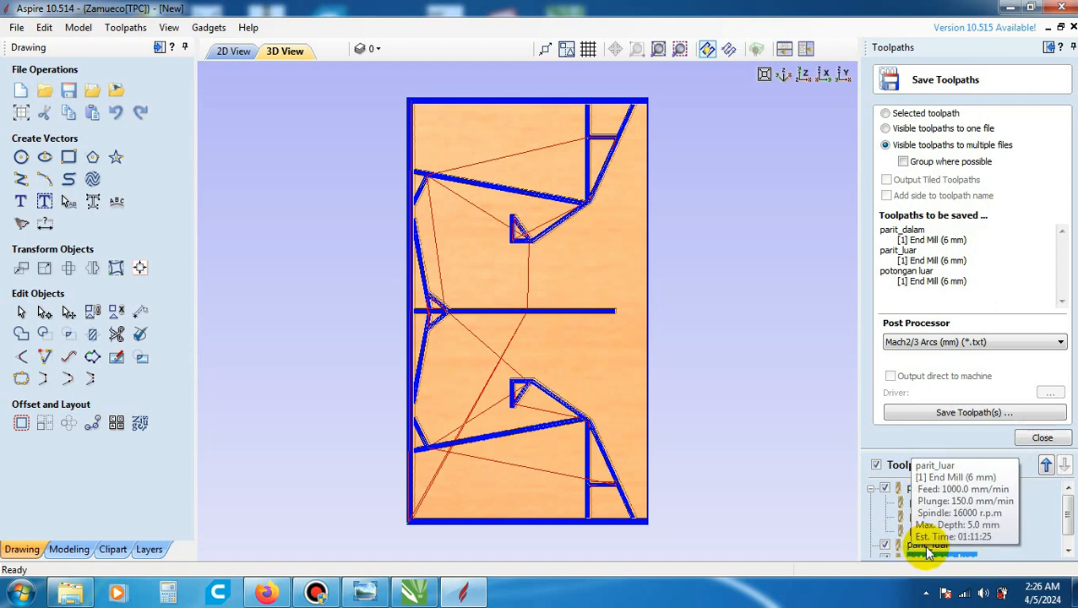
{"action": "scroll", "coordinate": [926, 525], "scroll_direction": "down", "scroll_amount": 1}
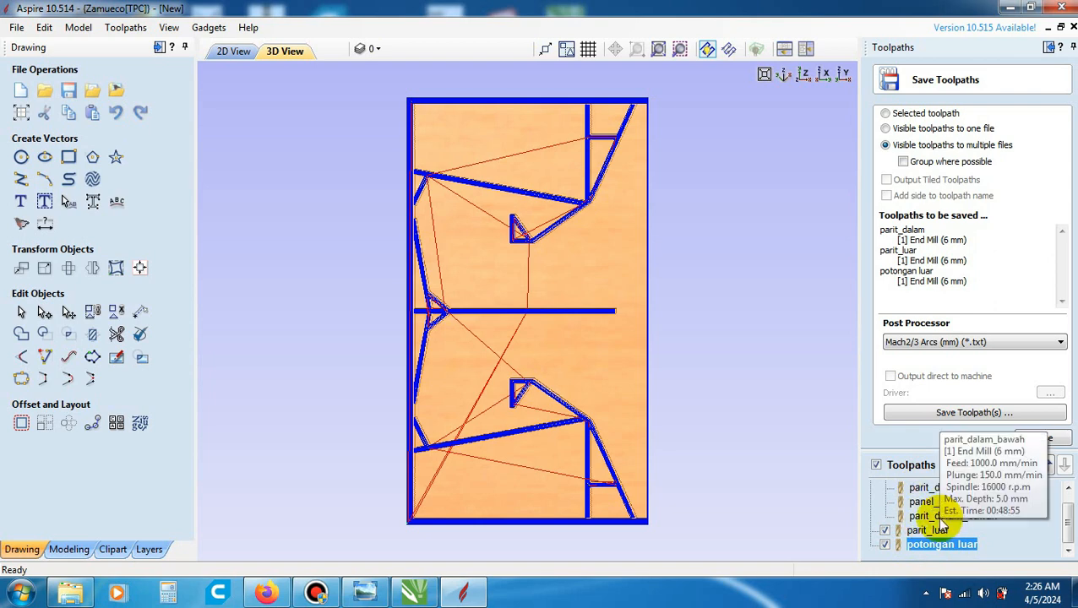
- Save the toolpaths under the name parit_dalam in a new folder "G_CODE Panel bawah" inside Belajar Desain Speaker
{"action": "left_click", "coordinate": [946, 416]}
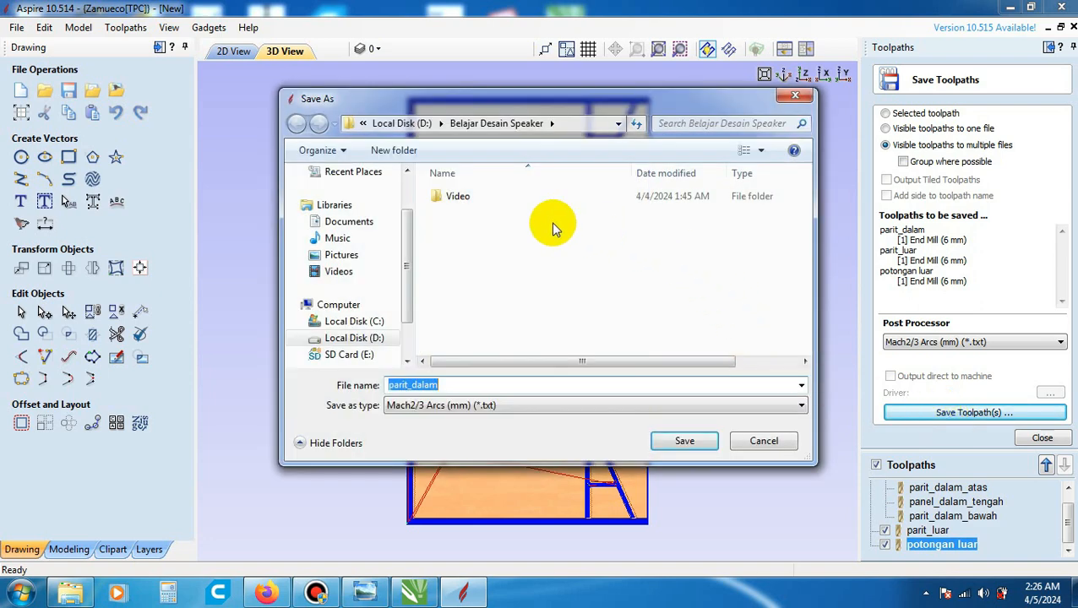
{"action": "left_click", "coordinate": [397, 150]}
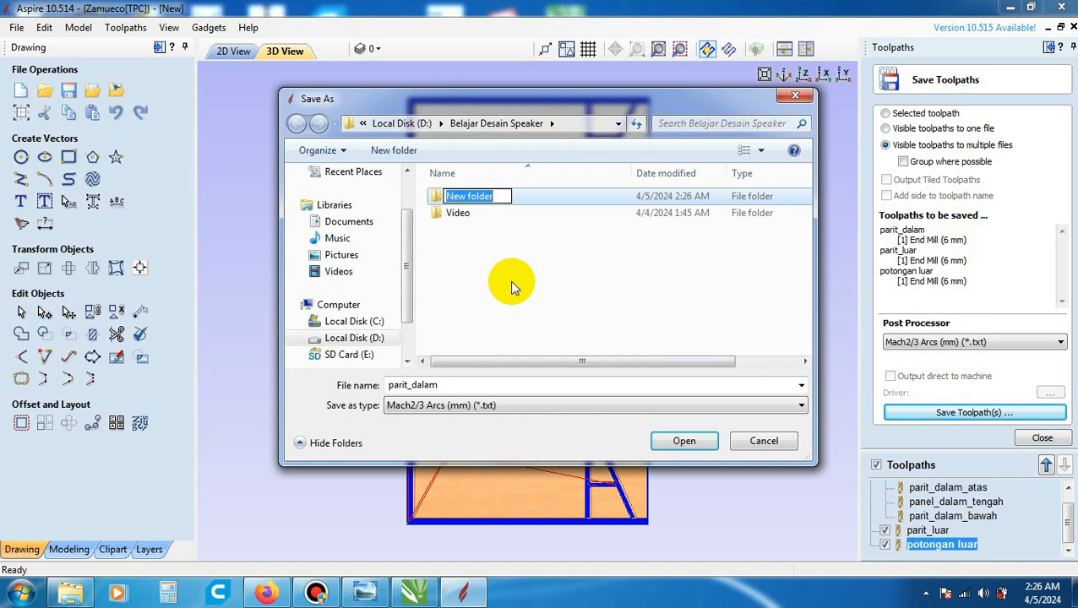
{"action": "type", "text": "G_CODE Panel bawah"}
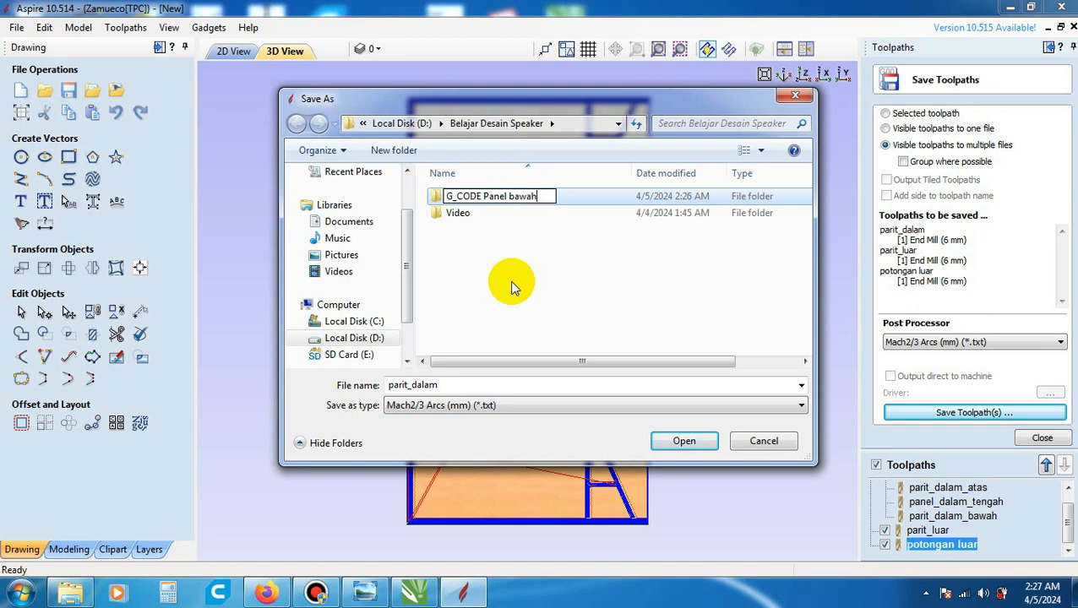
{"action": "left_click", "coordinate": [568, 200]}
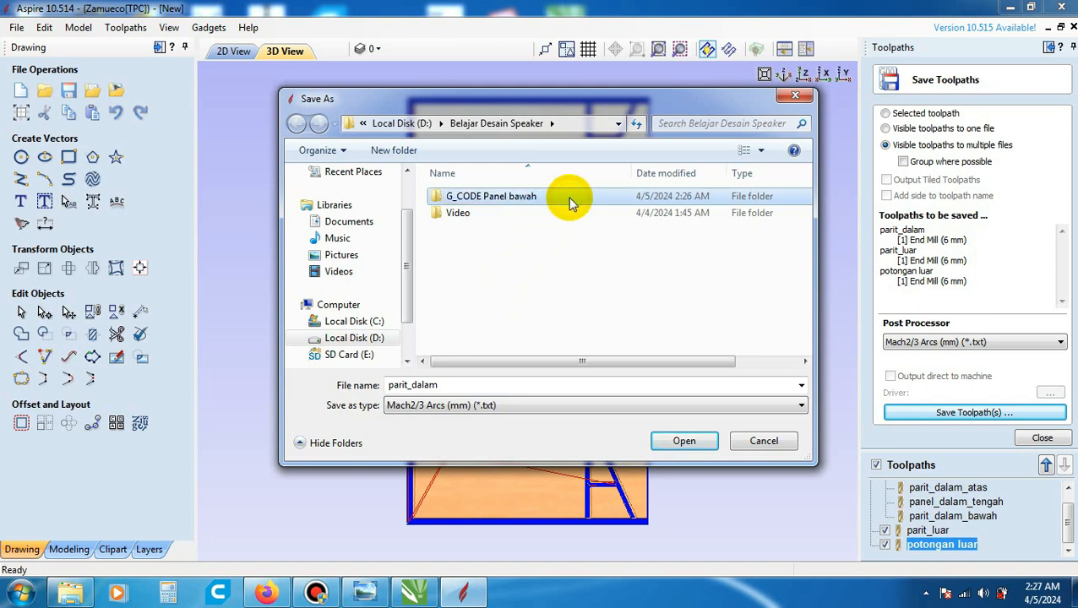
{"action": "double_click", "coordinate": [568, 199]}
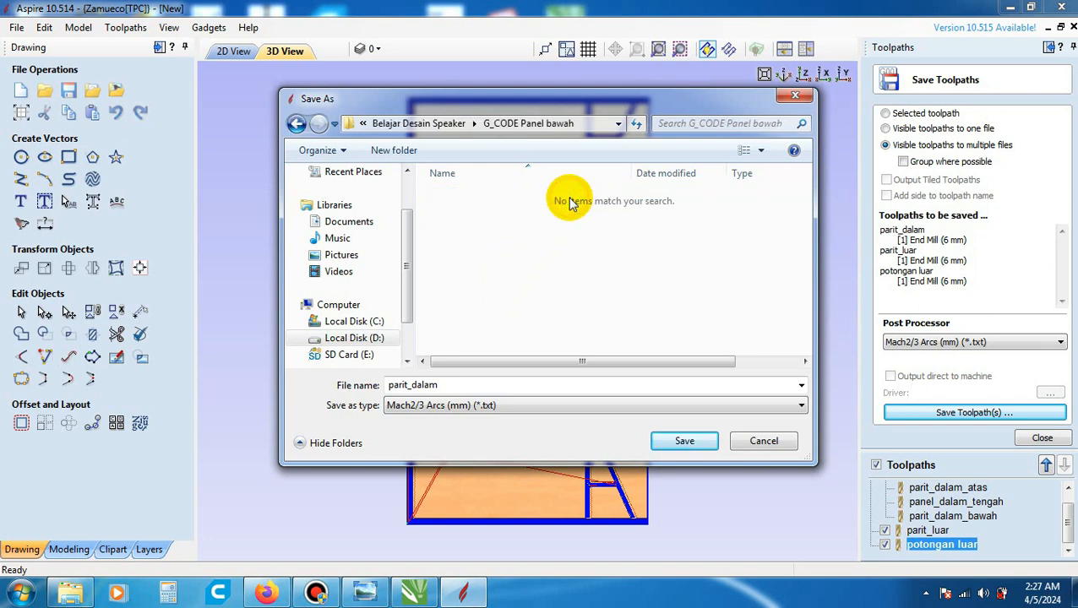
{"action": "left_click", "coordinate": [706, 442]}
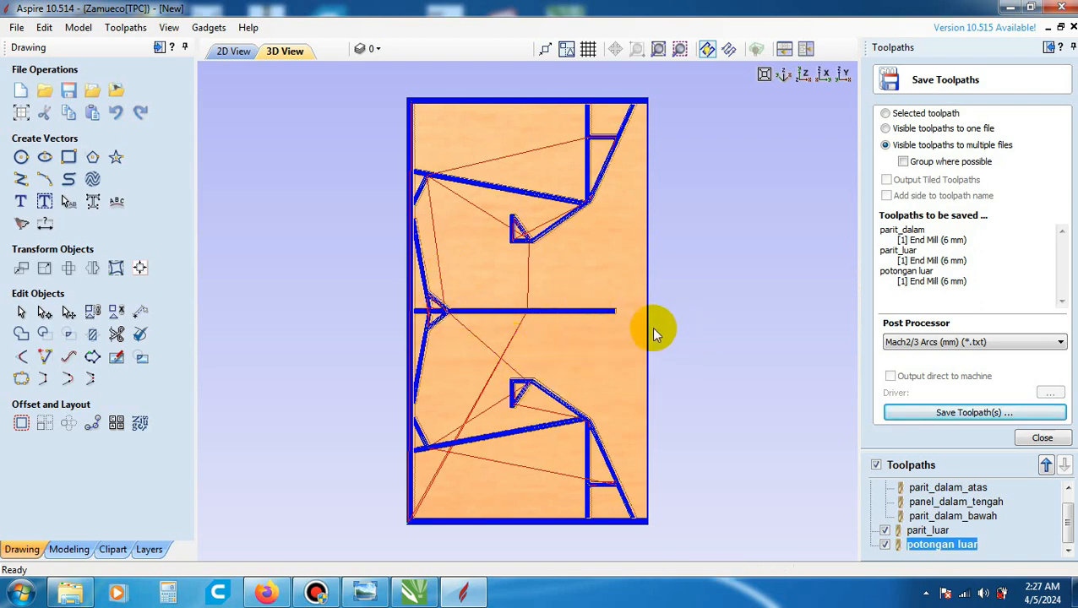
- Switch to Windows Explorer, open the G_CODE Panel bawah folder and examine the three exported toolpath text files
{"action": "left_click", "coordinate": [71, 593]}
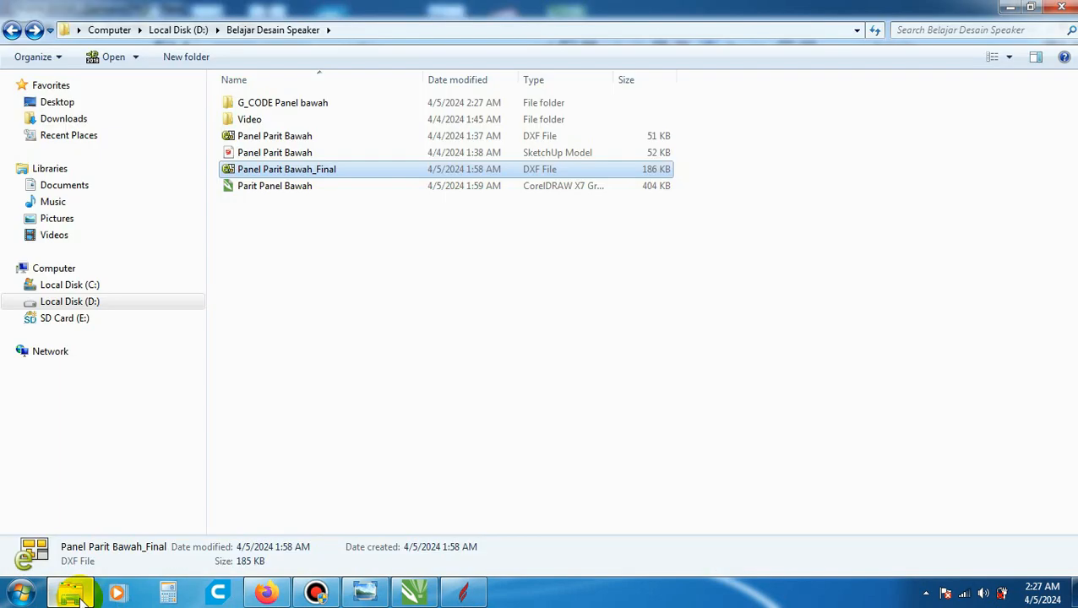
{"action": "left_click", "coordinate": [342, 105]}
{"action": "double_click", "coordinate": [343, 106]}
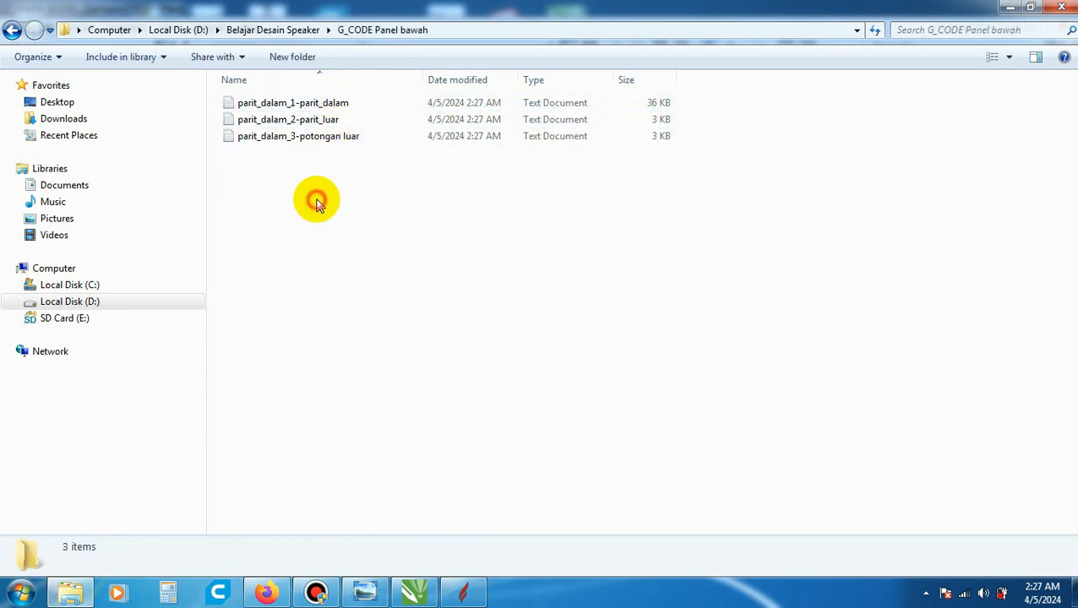
{"action": "left_click", "coordinate": [326, 105]}
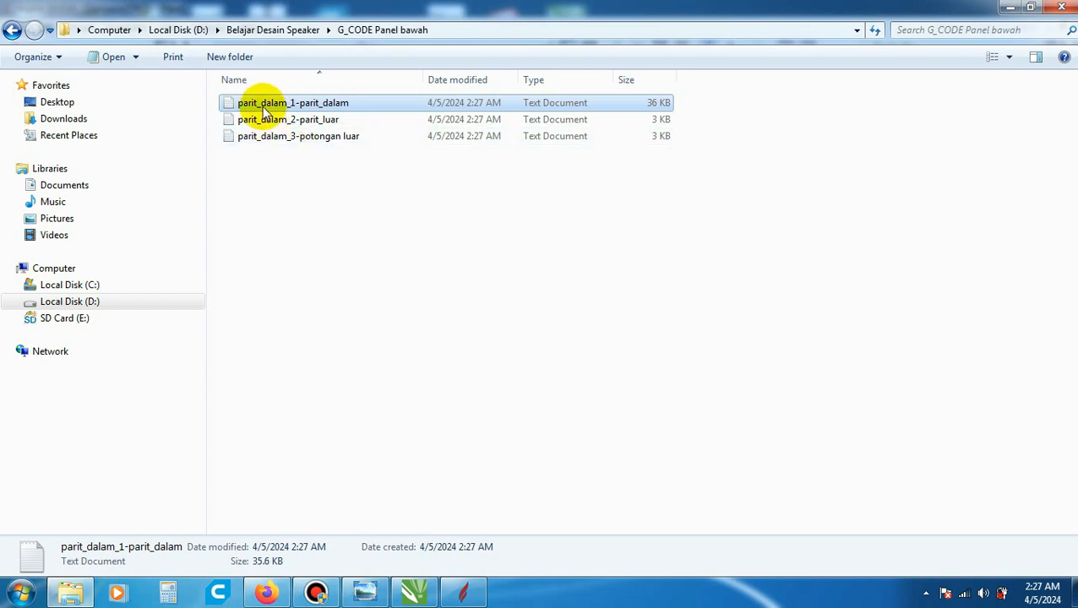
{"action": "left_click", "coordinate": [375, 107]}
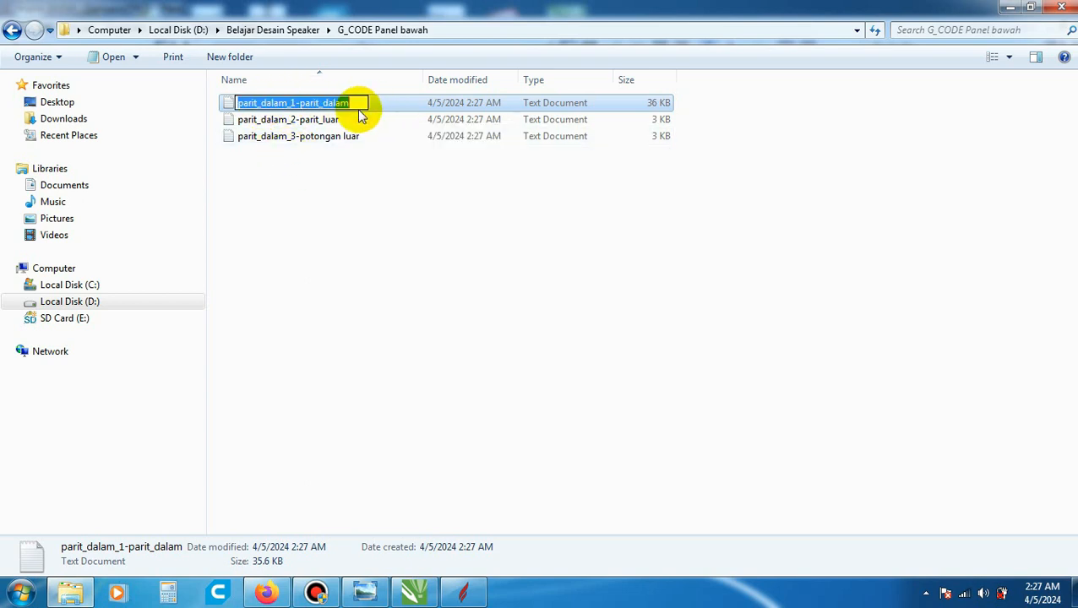
{"action": "left_click", "coordinate": [358, 121]}
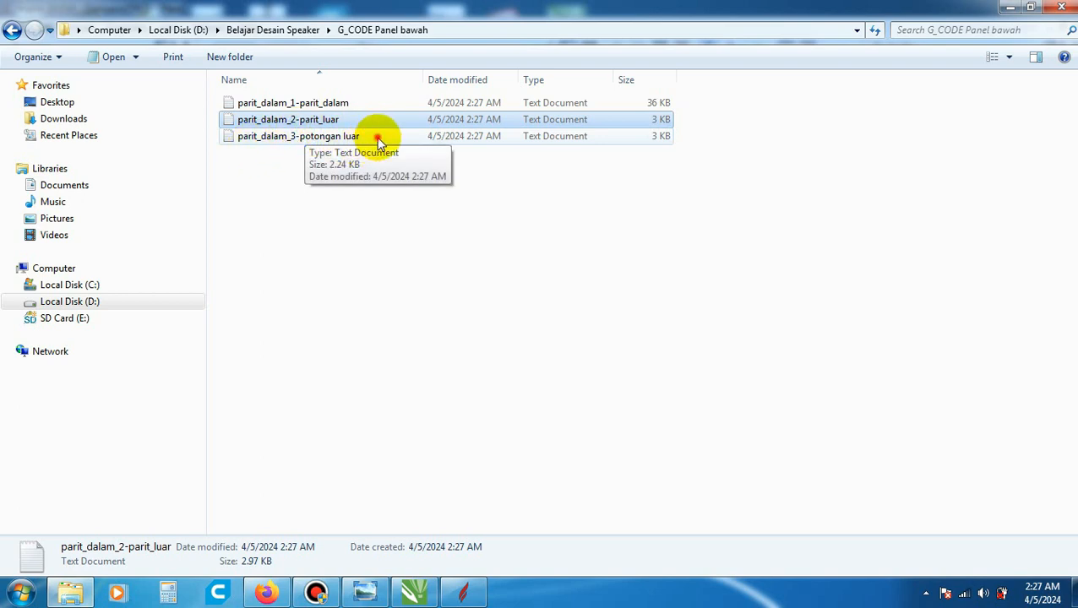
{"action": "left_click", "coordinate": [378, 139]}
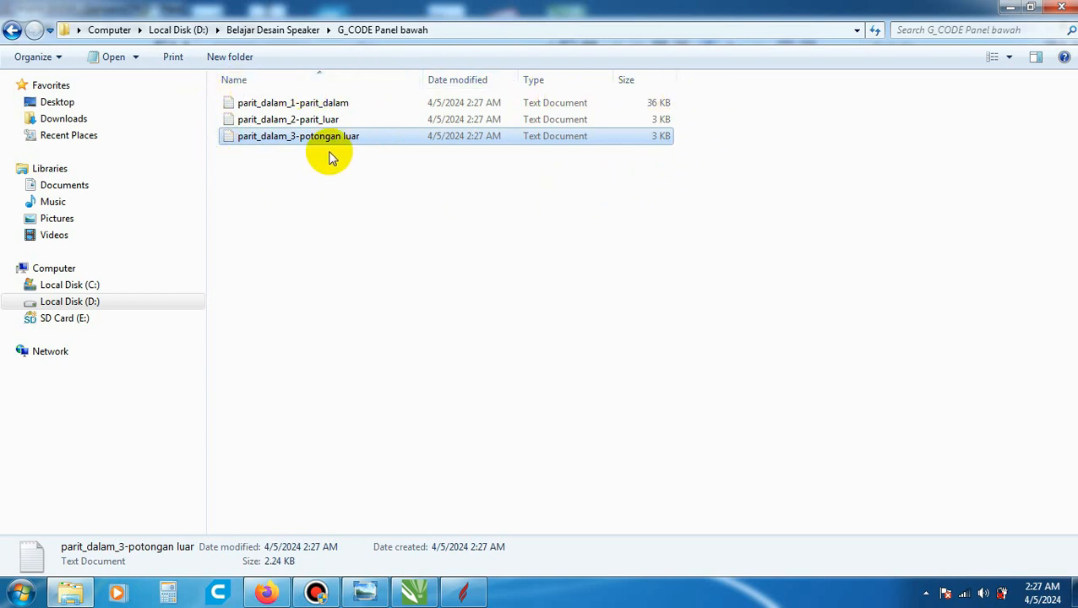
{"action": "left_click", "coordinate": [351, 105]}
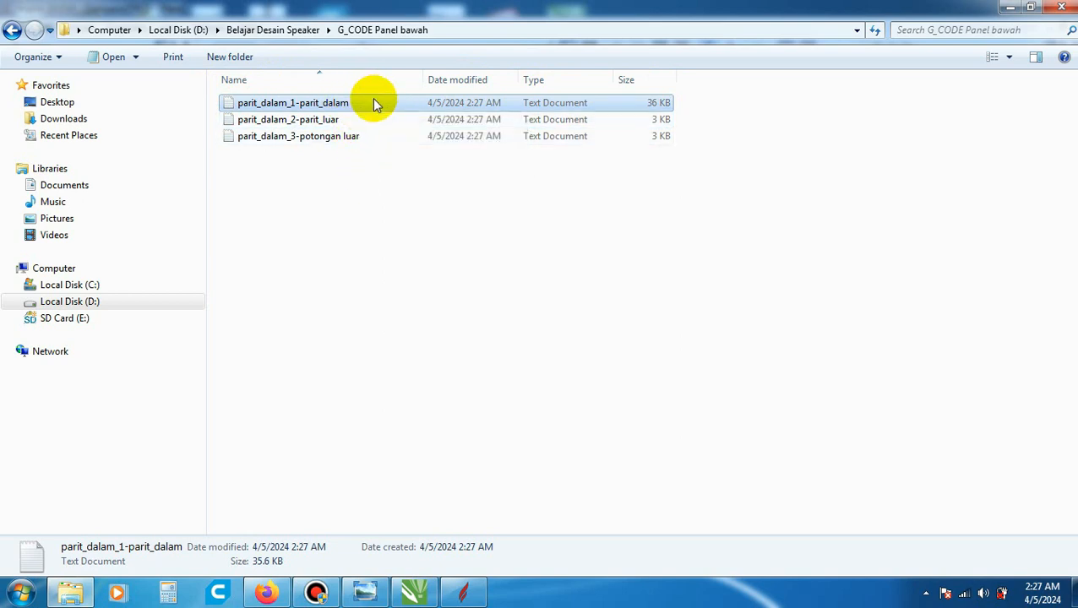
{"action": "left_click", "coordinate": [361, 120]}
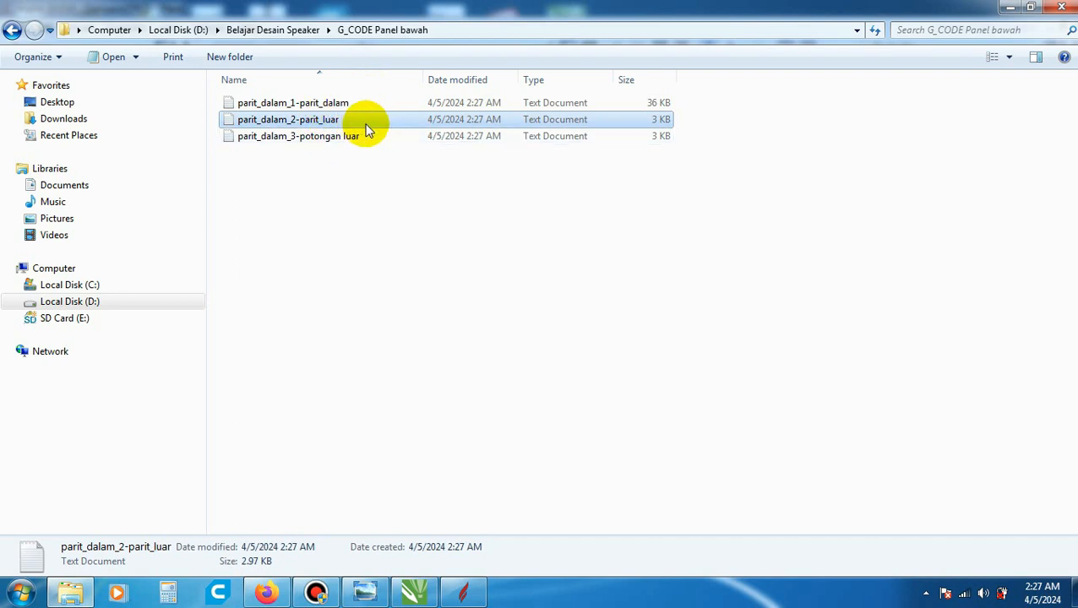
{"action": "left_click", "coordinate": [363, 136]}
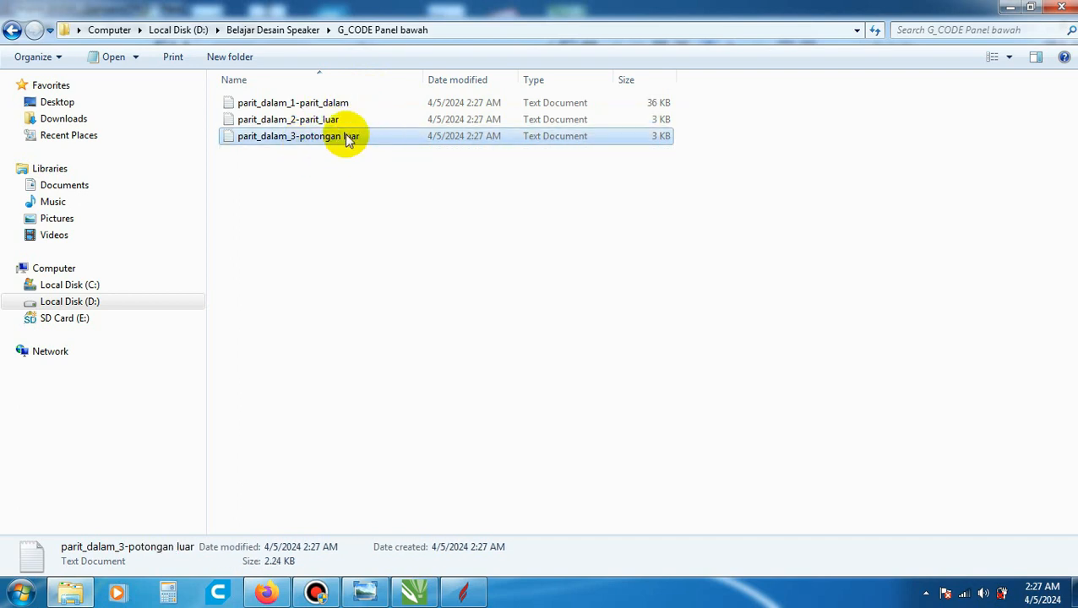
{"action": "left_click", "coordinate": [498, 254]}
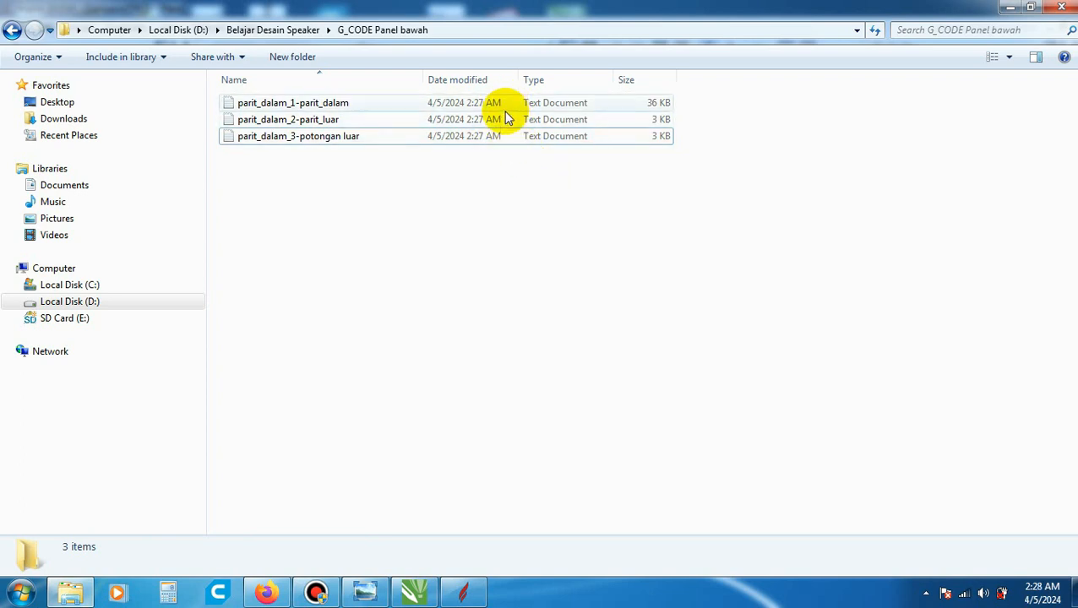
- Switch back to Aspire and save the project as panel_bawah in the G_CODE Panel bawah folder
{"action": "left_click", "coordinate": [463, 595]}
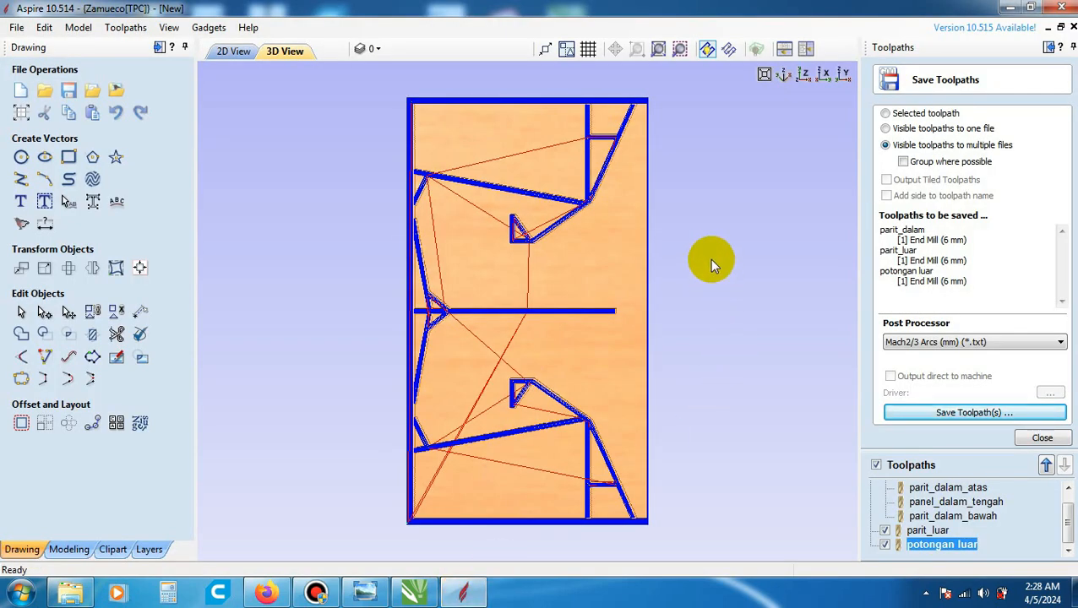
{"action": "left_click", "coordinate": [16, 27]}
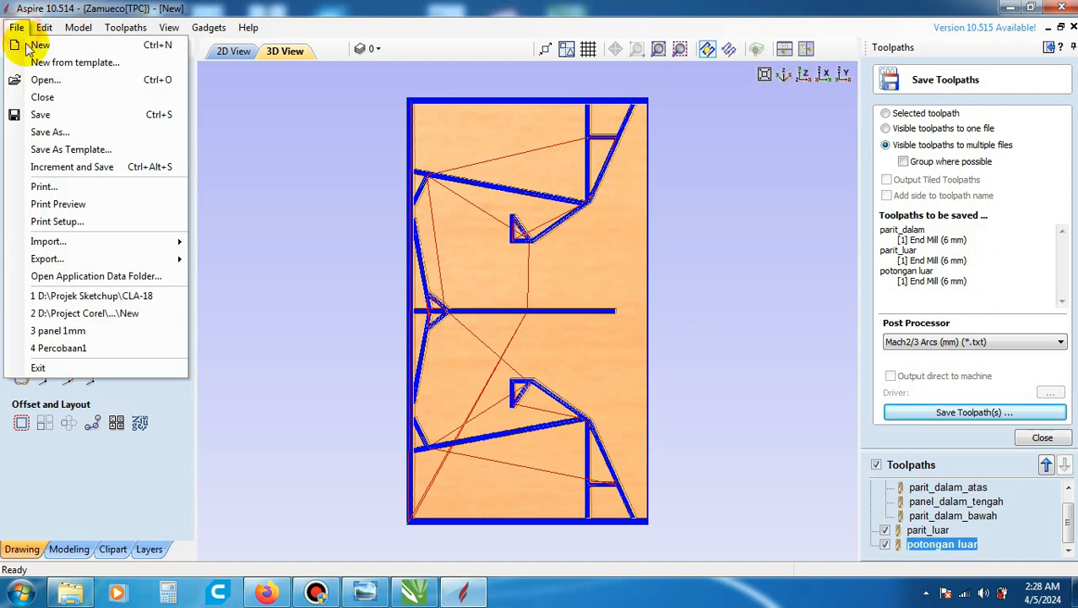
{"action": "left_click", "coordinate": [53, 118]}
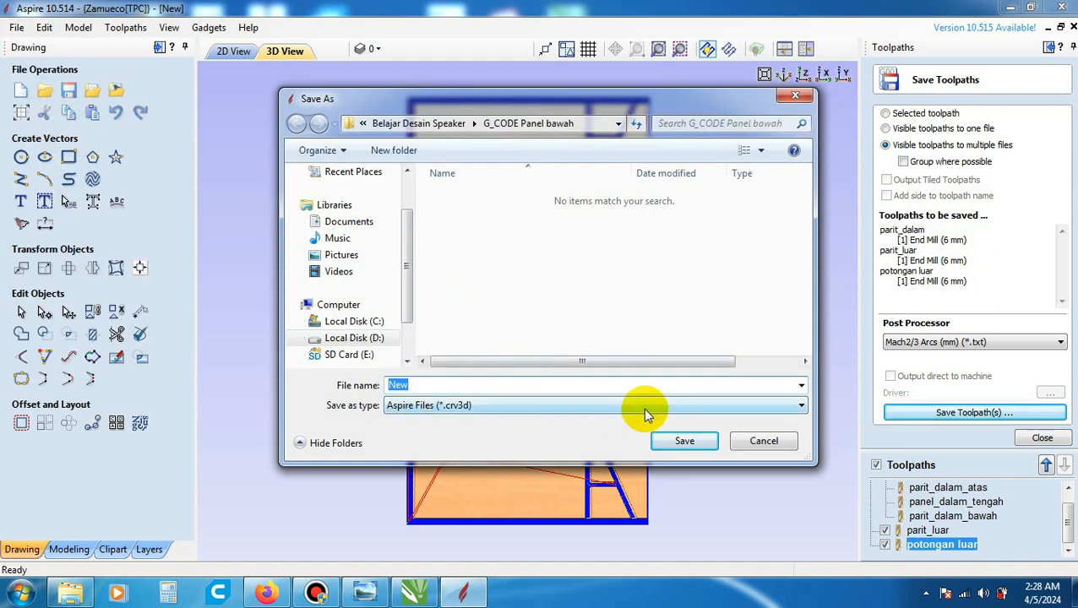
{"action": "type", "text": "panel_b"}
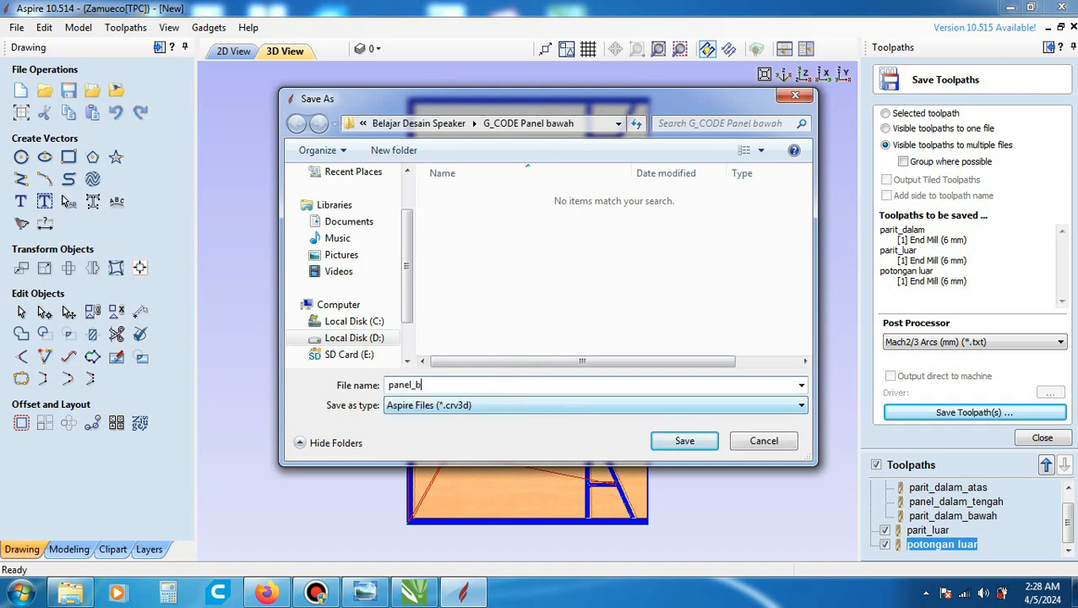
{"action": "type", "text": "awah"}
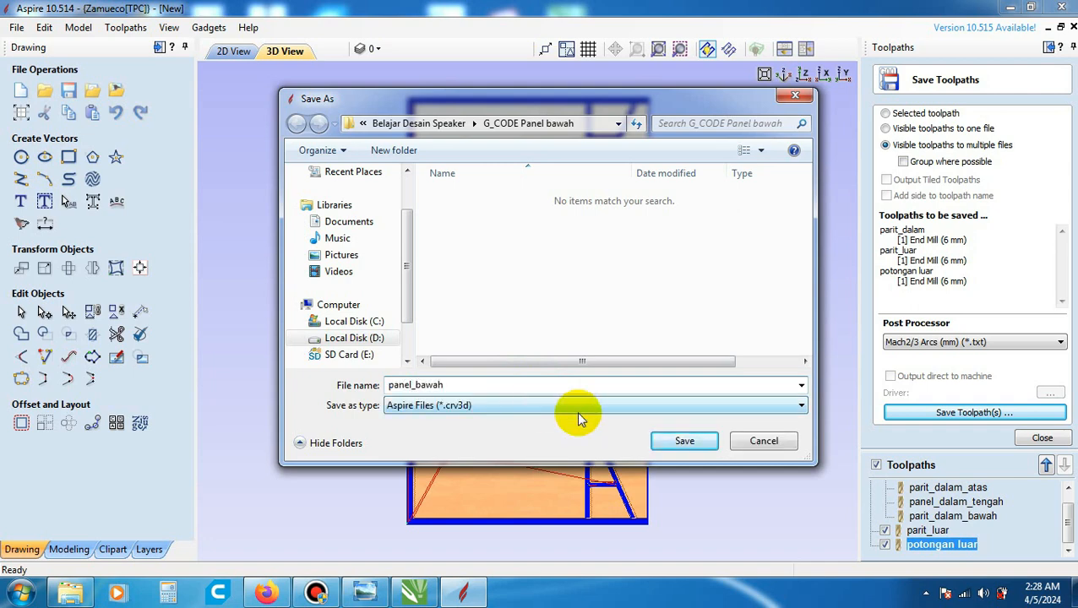
{"action": "left_click", "coordinate": [700, 440]}
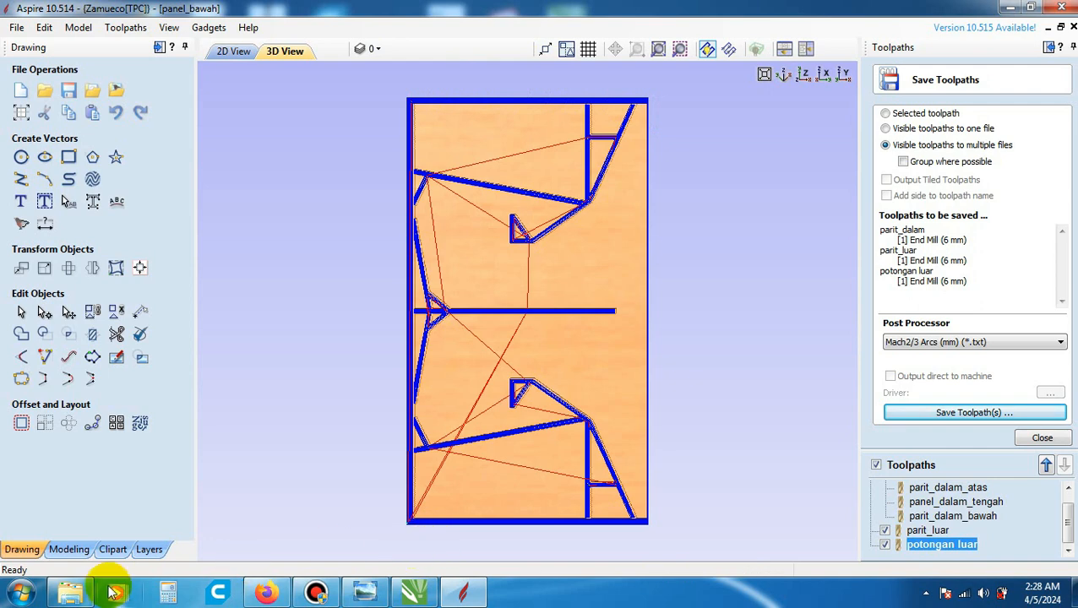
- Return to Windows Explorer and check the project file and toolpath text files in the G_CODE Panel bawah folder
{"action": "left_click", "coordinate": [70, 594]}
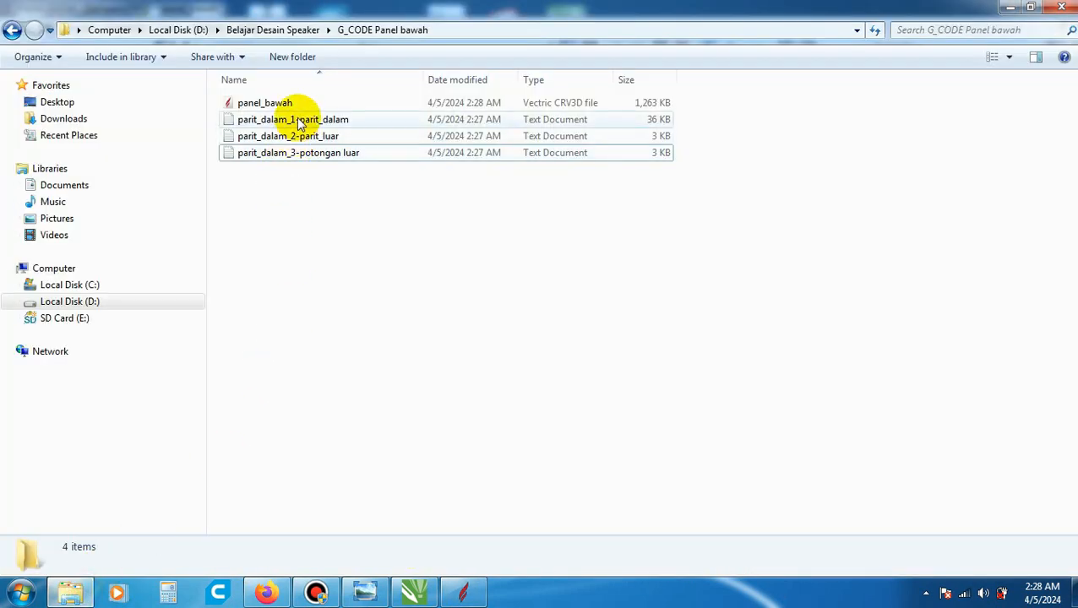
{"action": "left_click", "coordinate": [357, 120]}
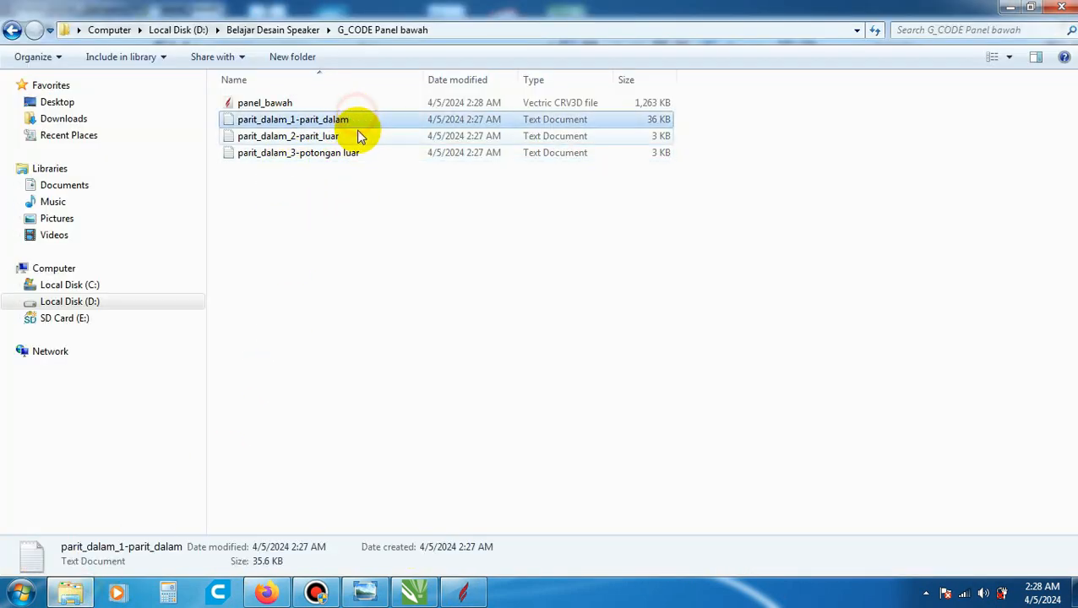
{"action": "left_click", "coordinate": [359, 136]}
{"action": "left_click", "coordinate": [361, 153]}
{"action": "left_click", "coordinate": [367, 121]}
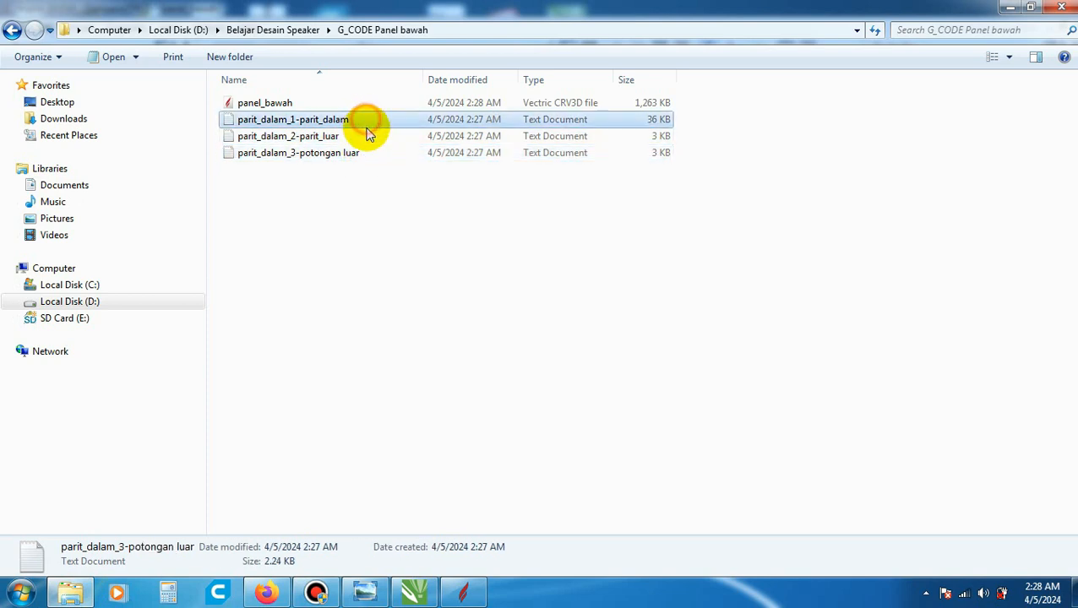
{"action": "left_click", "coordinate": [368, 135]}
{"action": "left_click", "coordinate": [371, 153]}
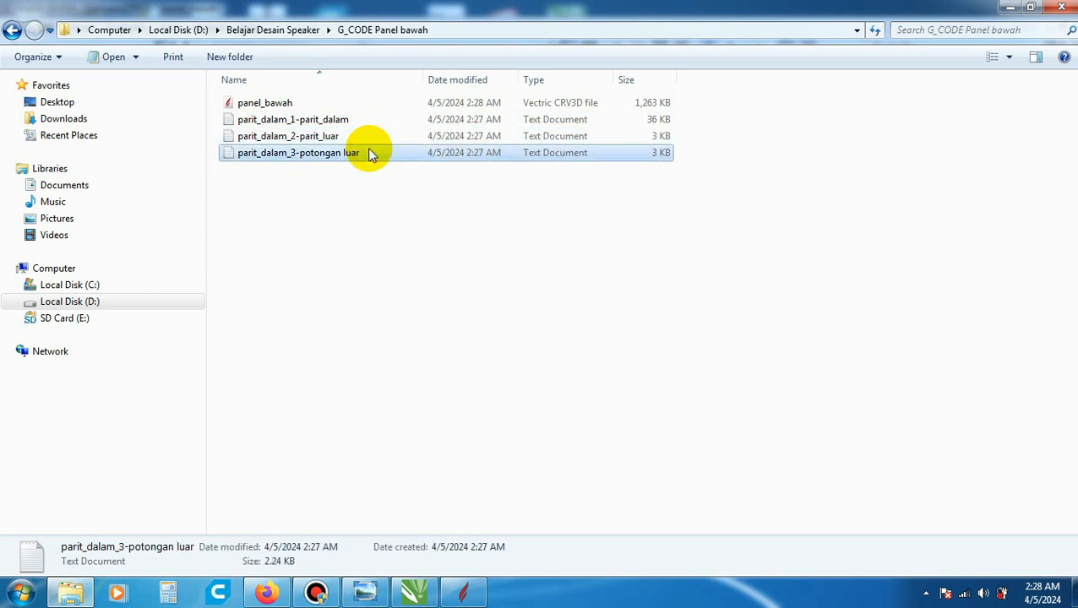